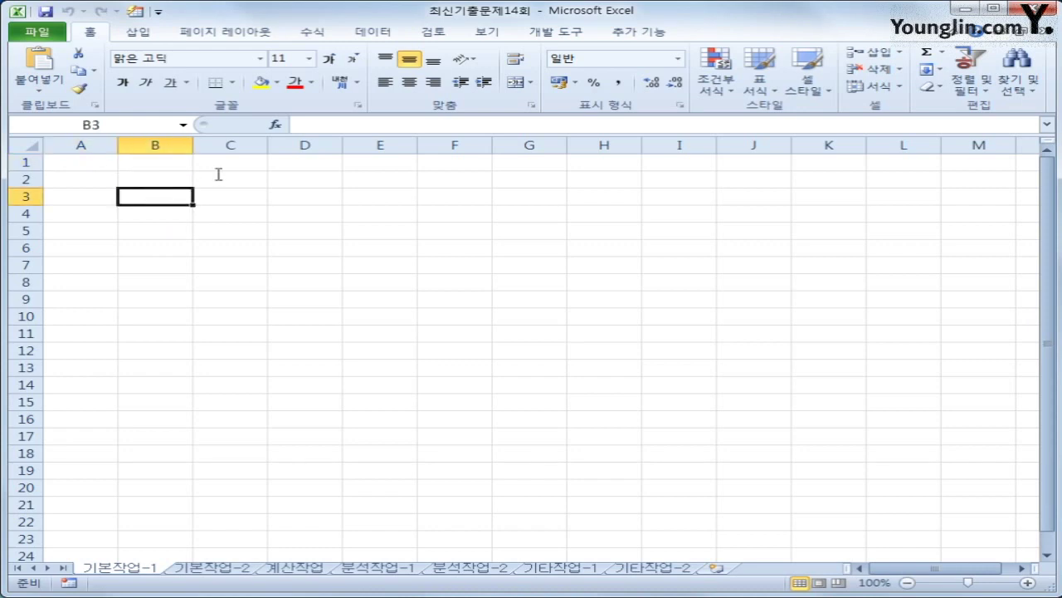
Start a Microsoft Query import of external data using MS Access Database as the source, with the Query Wizard
click(384, 32)
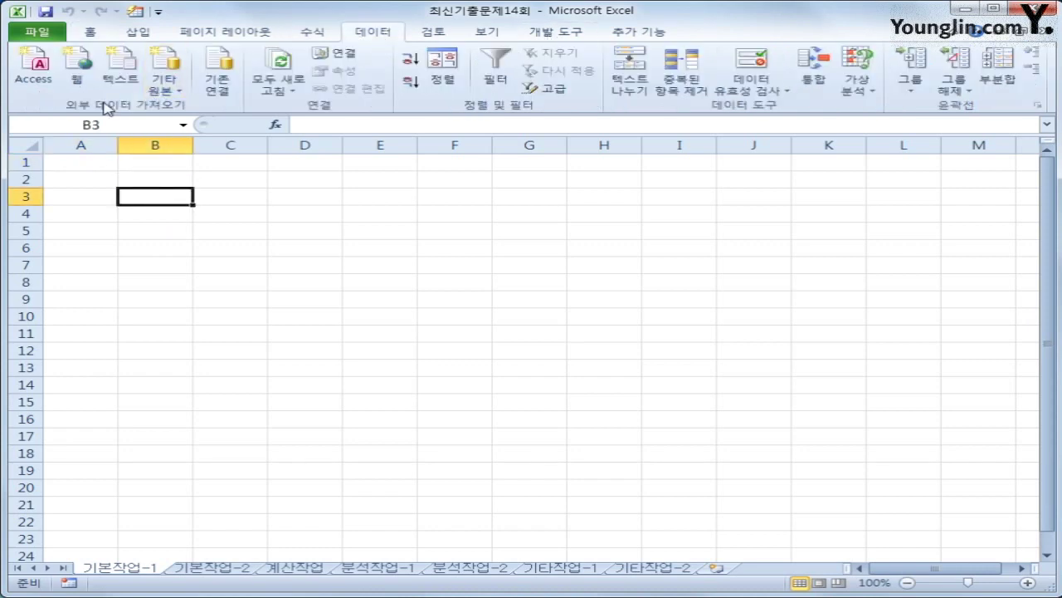
click(172, 88)
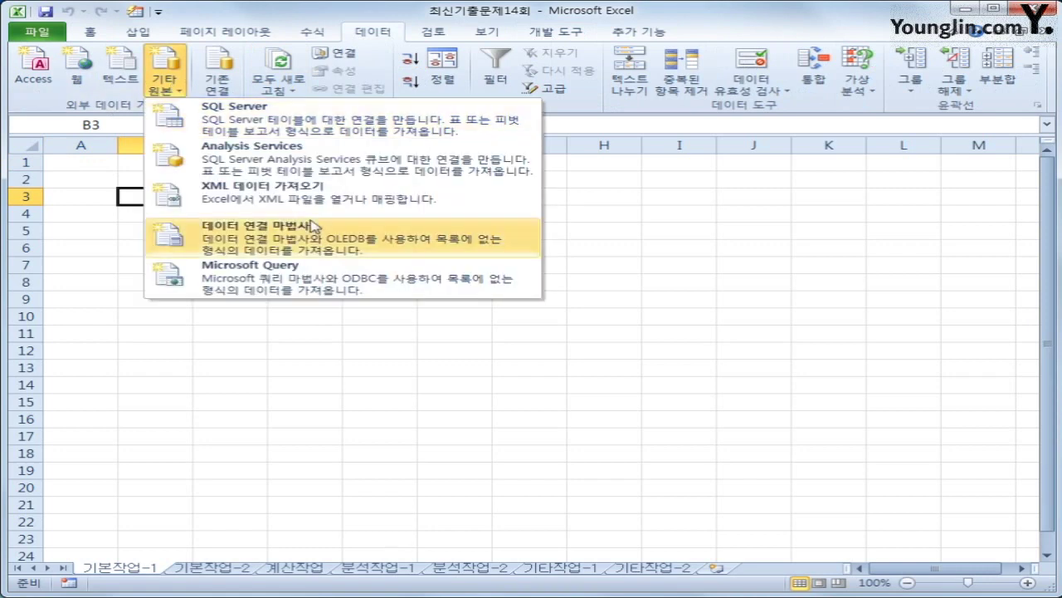
click(326, 274)
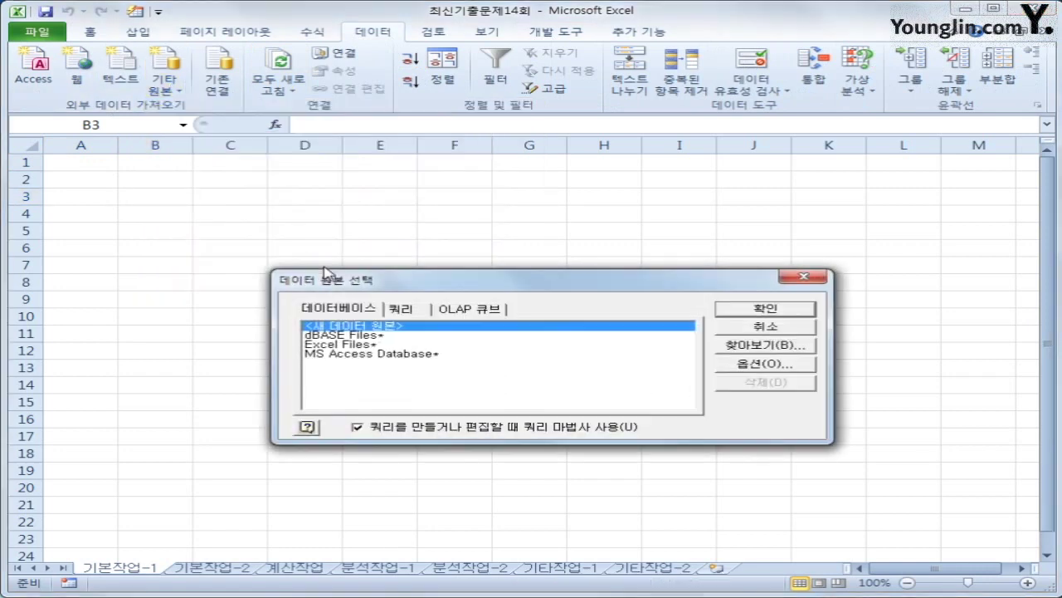
drag(439, 258, 453, 215)
click(475, 288)
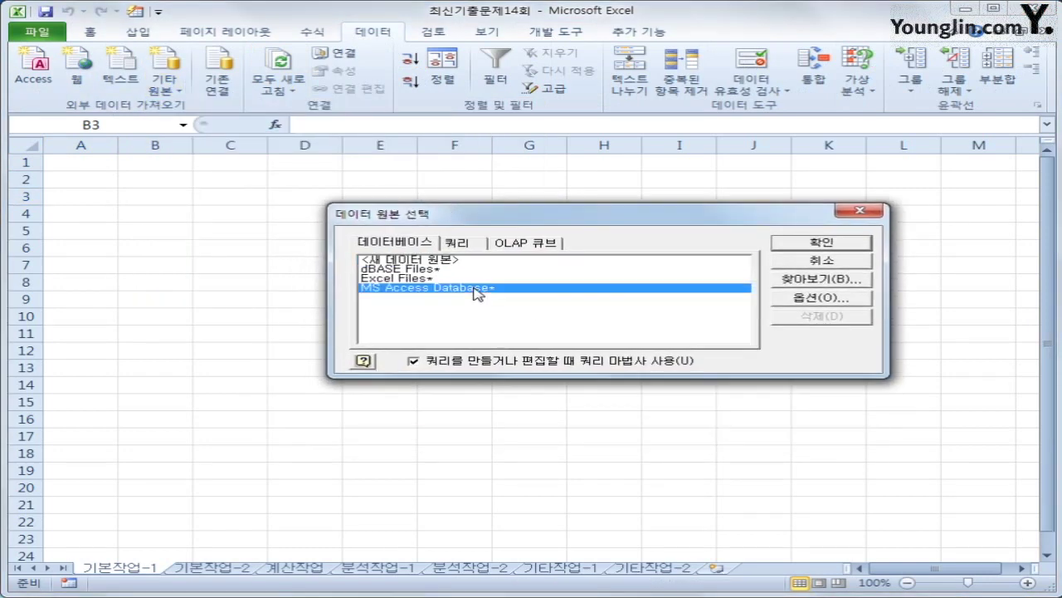
click(802, 249)
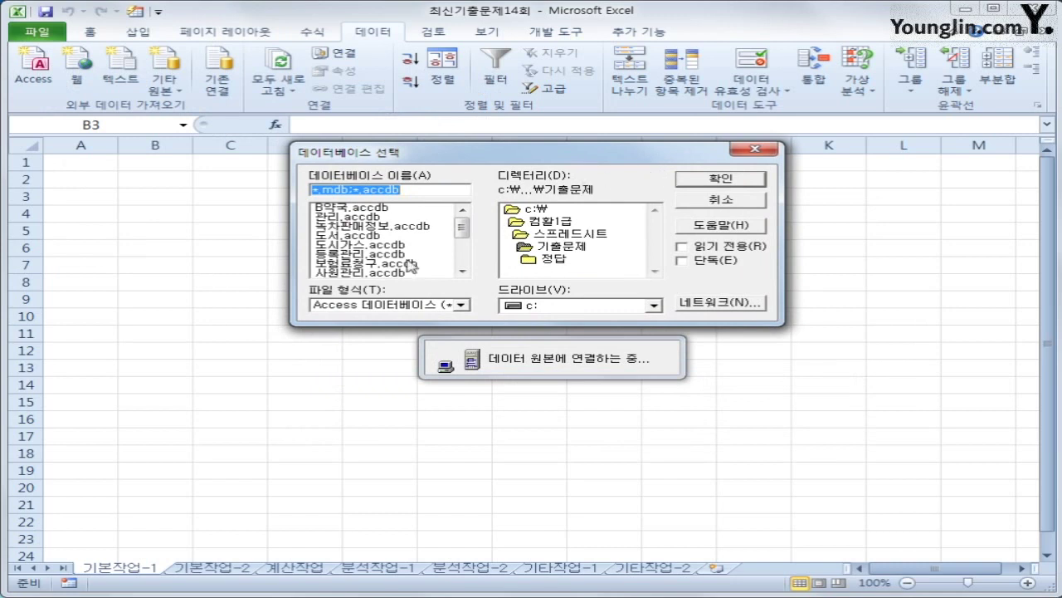
Choose 장난감렌탈.accdb in the 기출문제 folder as the database to query
drag(463, 230, 466, 246)
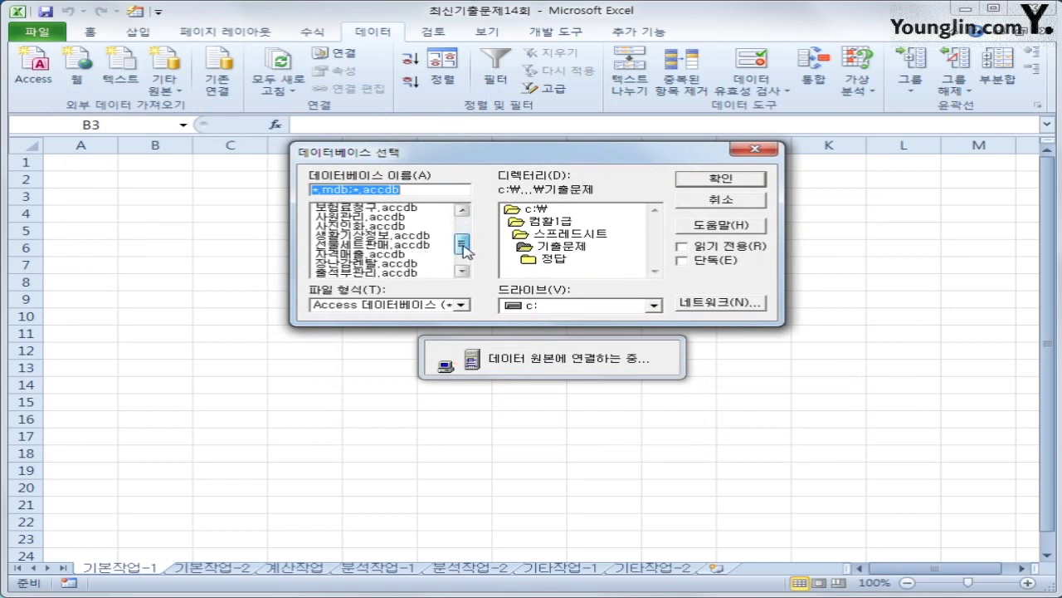
click(384, 264)
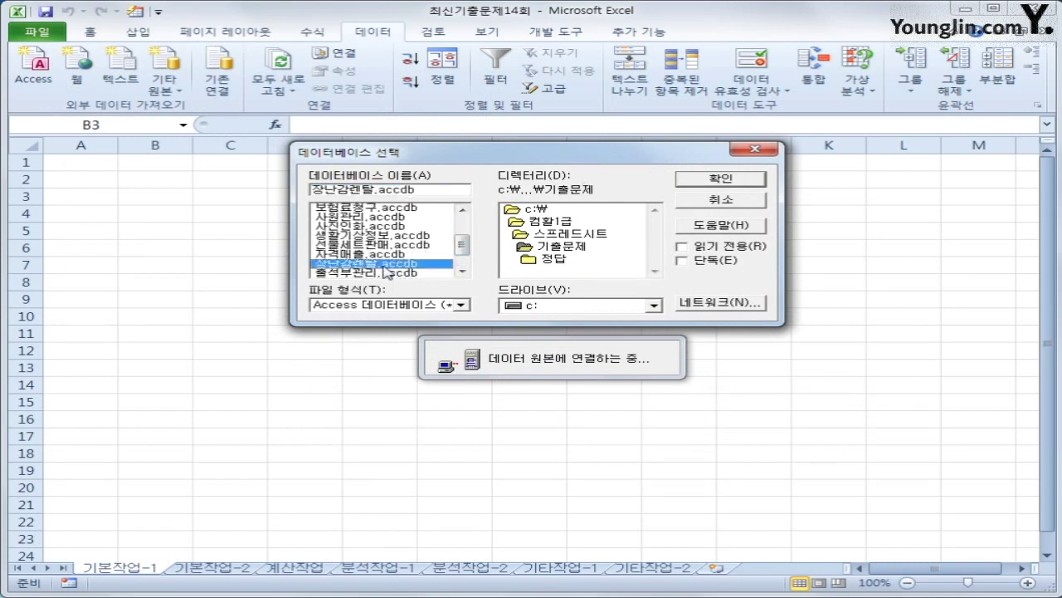
click(700, 181)
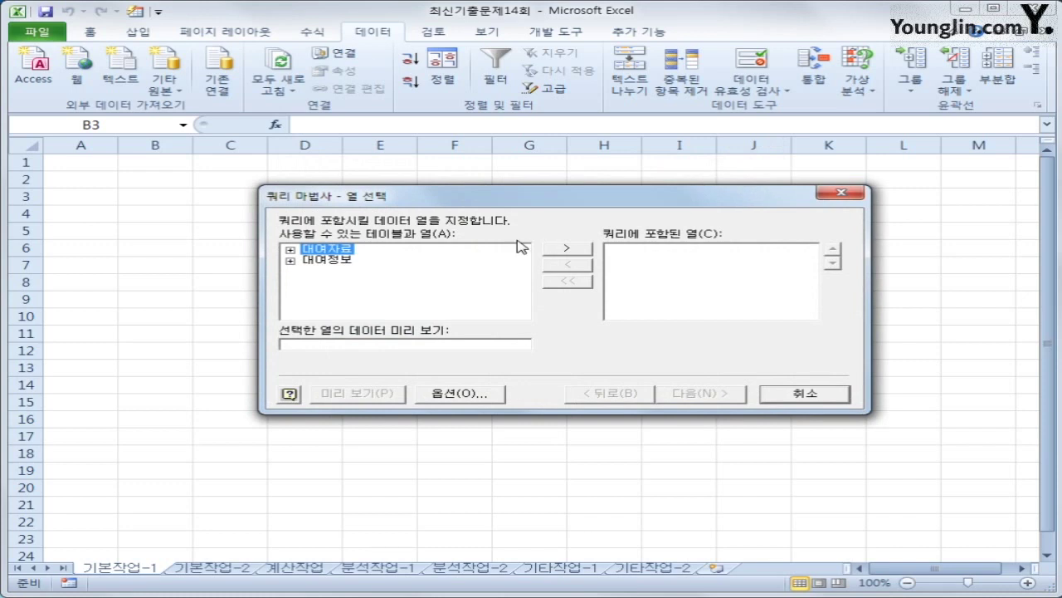
Add 대여ID, 고객코드, 고객명, 장난감ID, 장난감이름, 대여기간, 1회대여료 and 적립포인트 from the 대여정보 table to the query and continue to data filtering
click(335, 262)
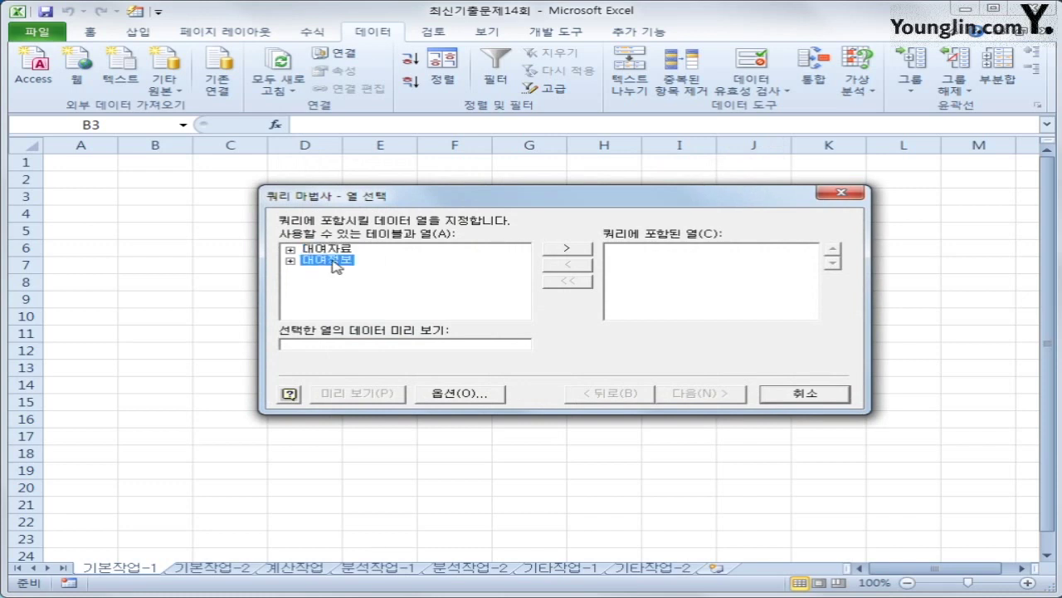
double_click(335, 262)
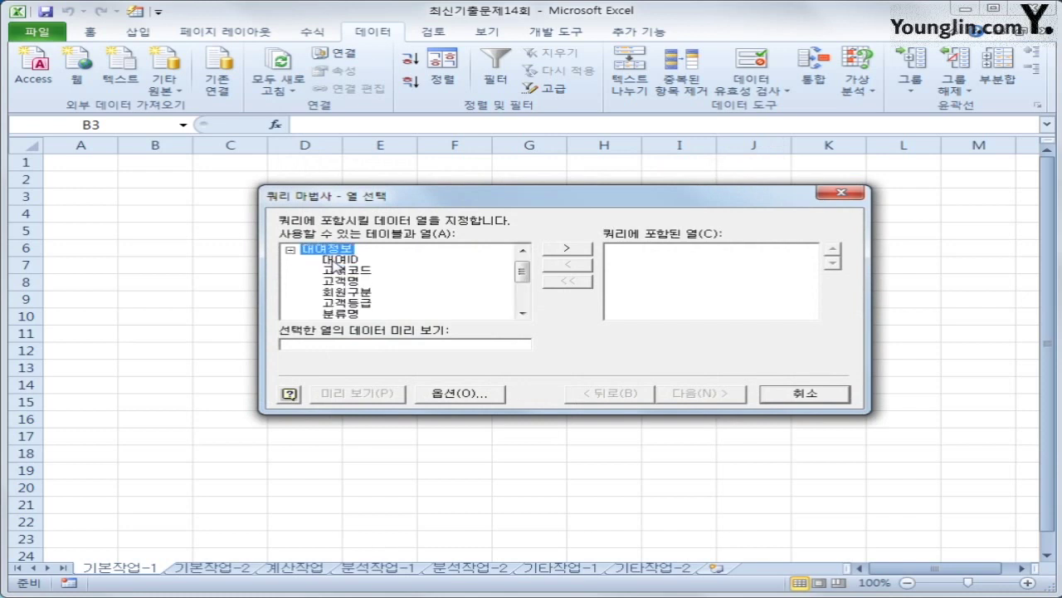
double_click(340, 260)
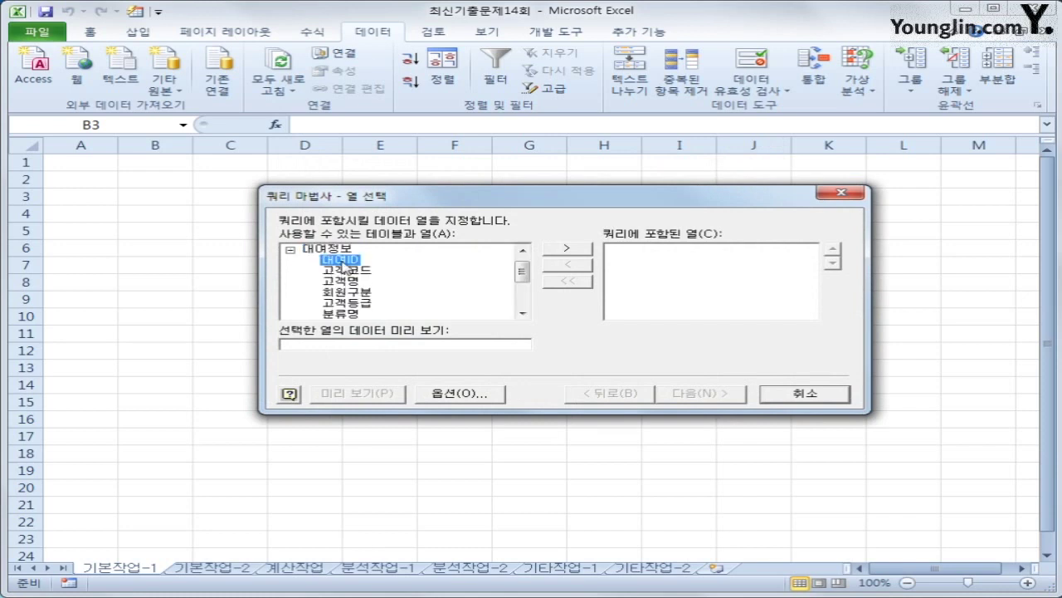
double_click(344, 261)
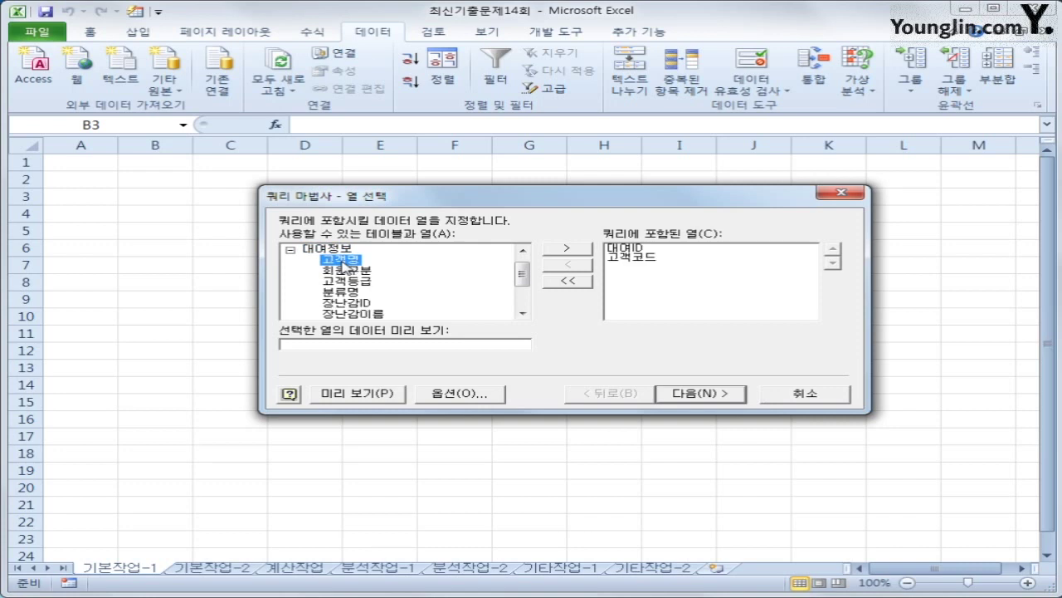
double_click(344, 263)
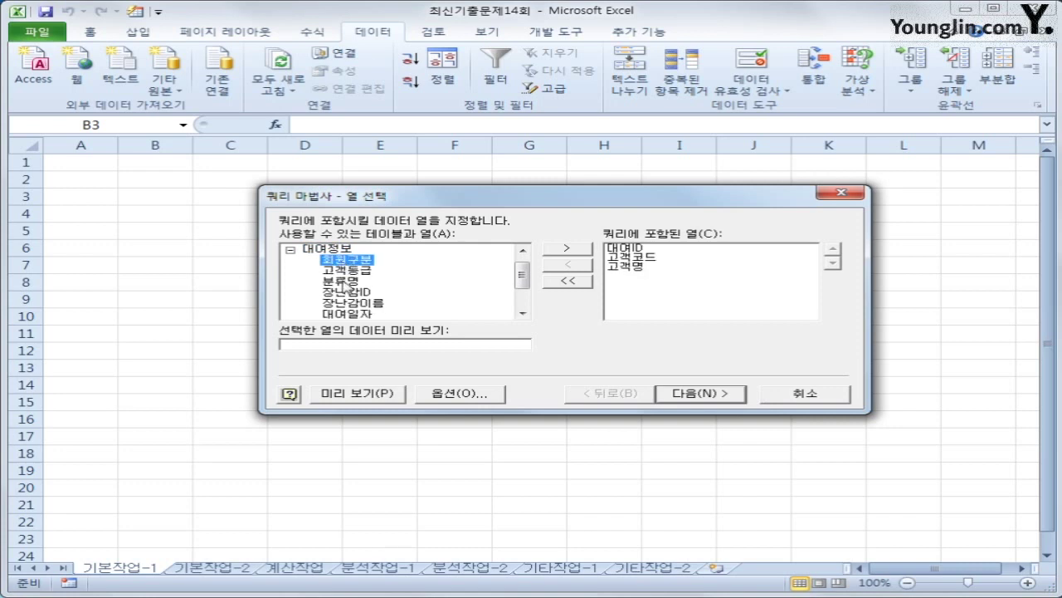
double_click(347, 293)
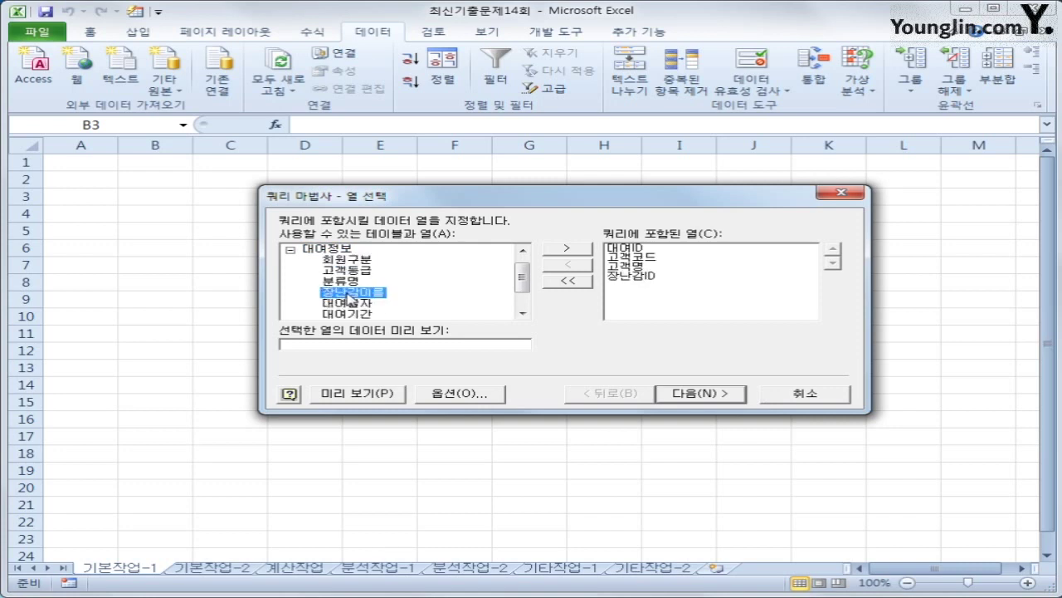
double_click(352, 293)
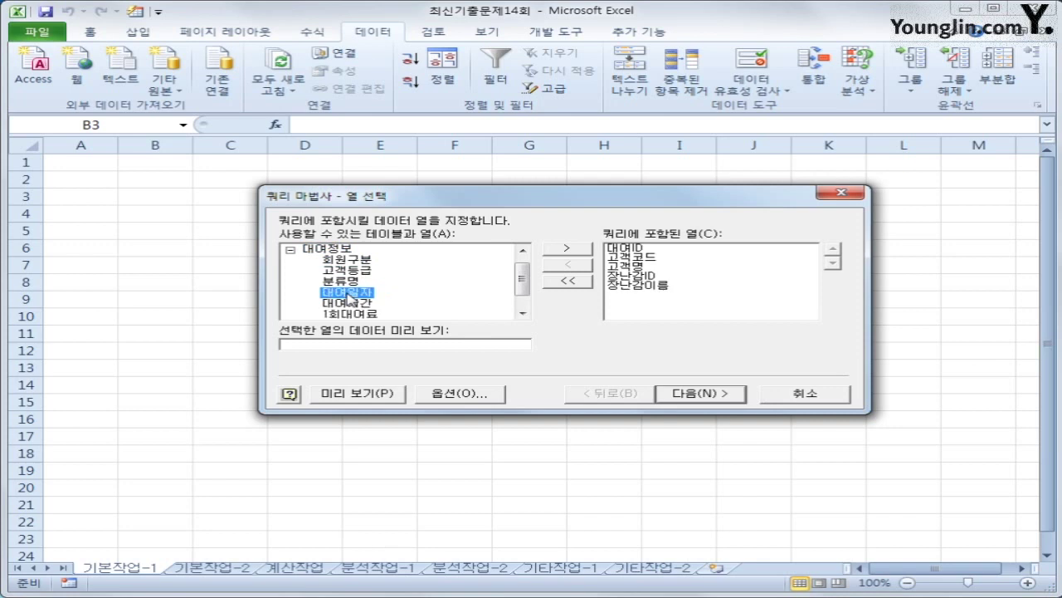
double_click(351, 304)
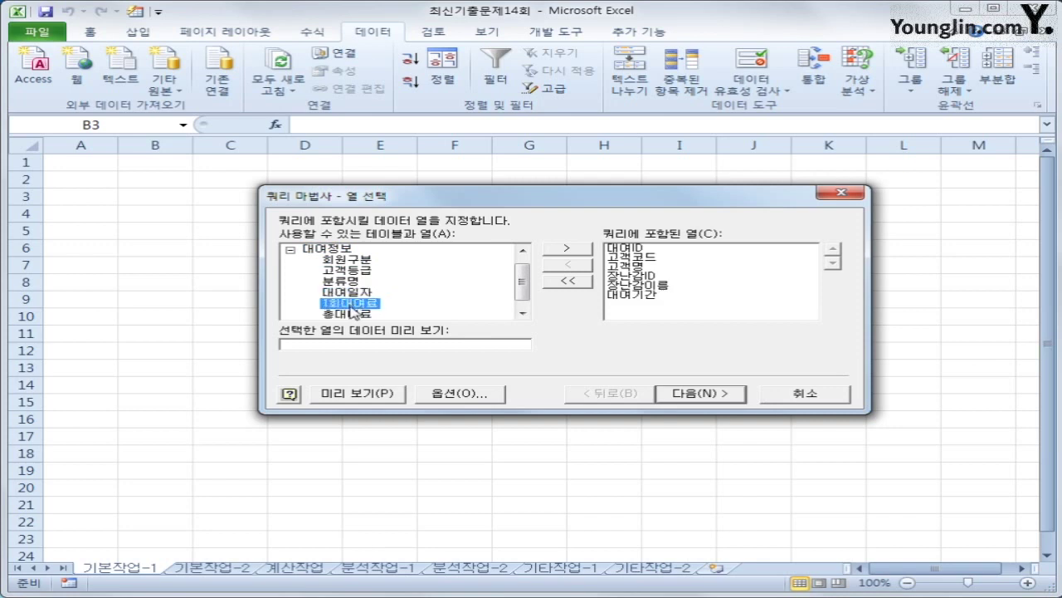
double_click(352, 310)
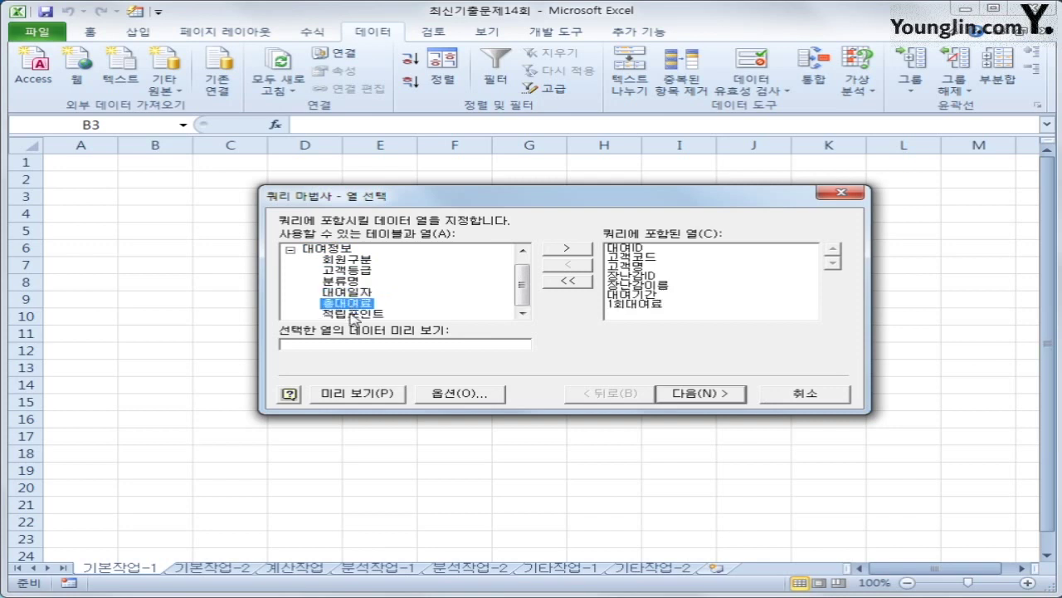
double_click(356, 316)
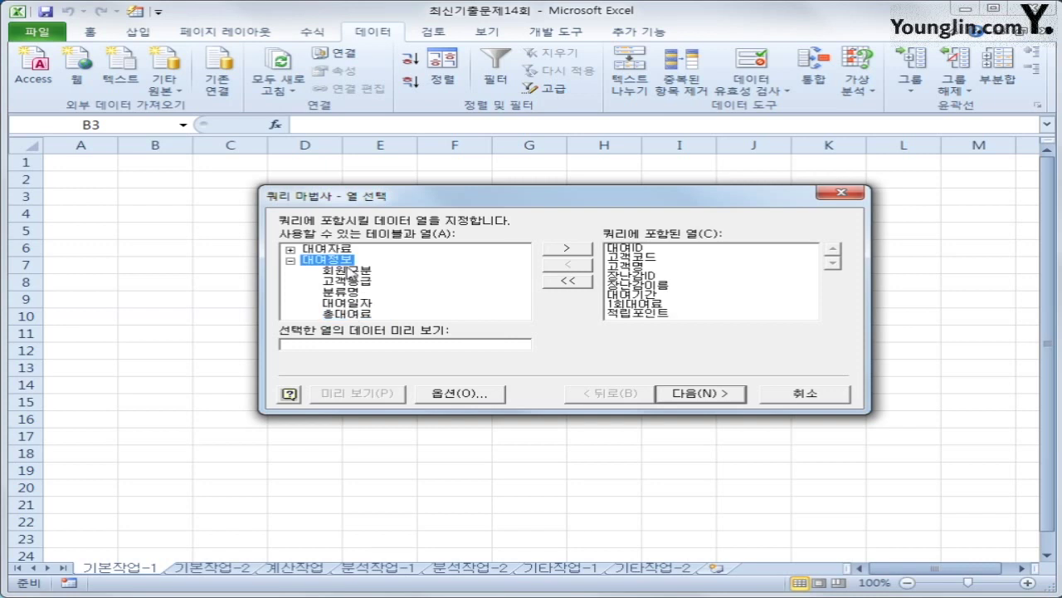
click(709, 393)
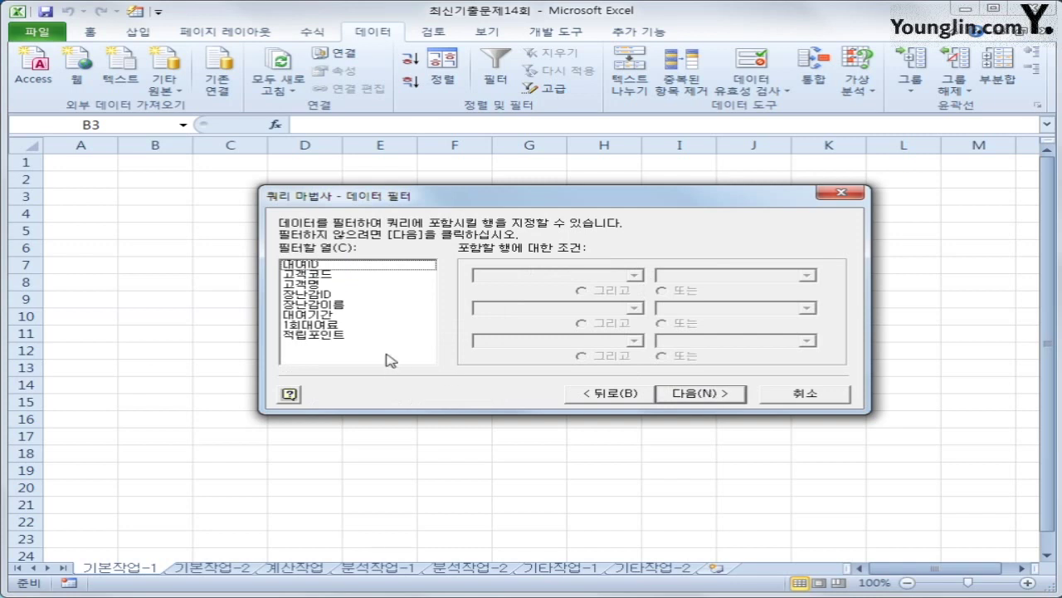
Filter the query rows to those with 대여기간 greater than or equal to 3
click(343, 317)
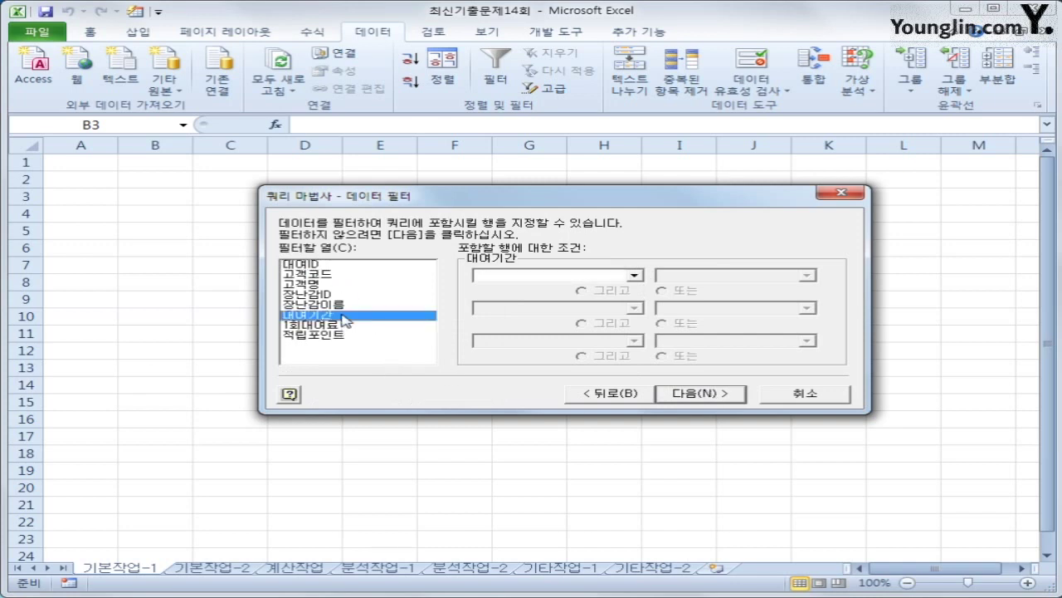
click(531, 275)
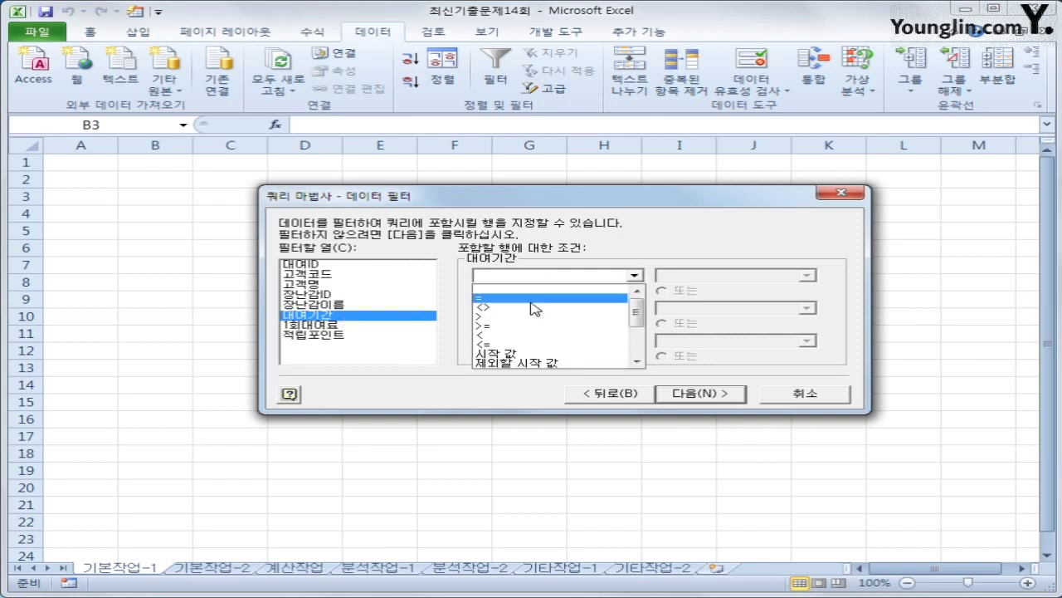
click(526, 328)
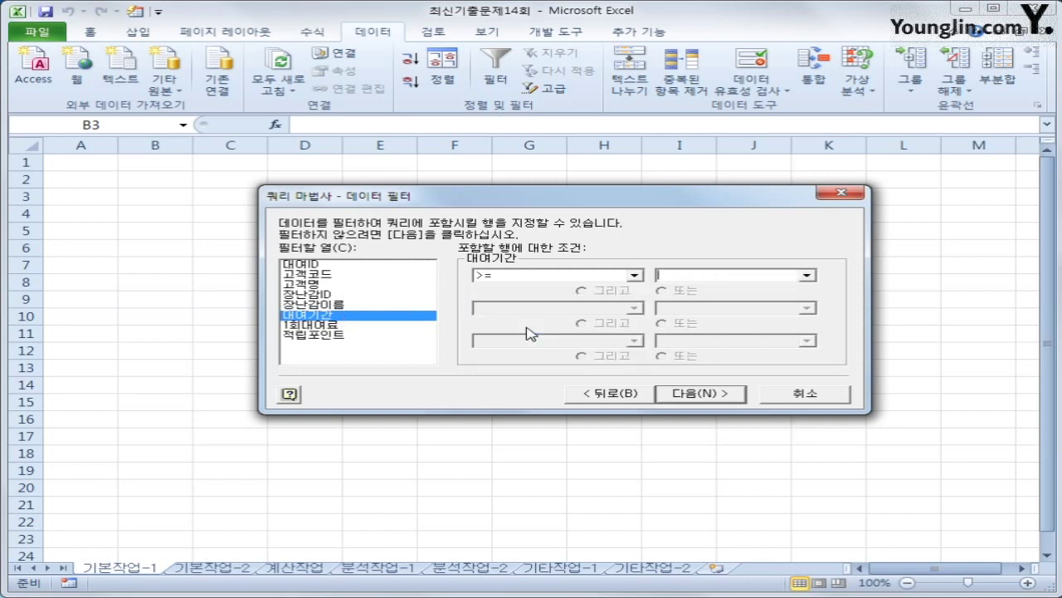
click(681, 272)
text(3)
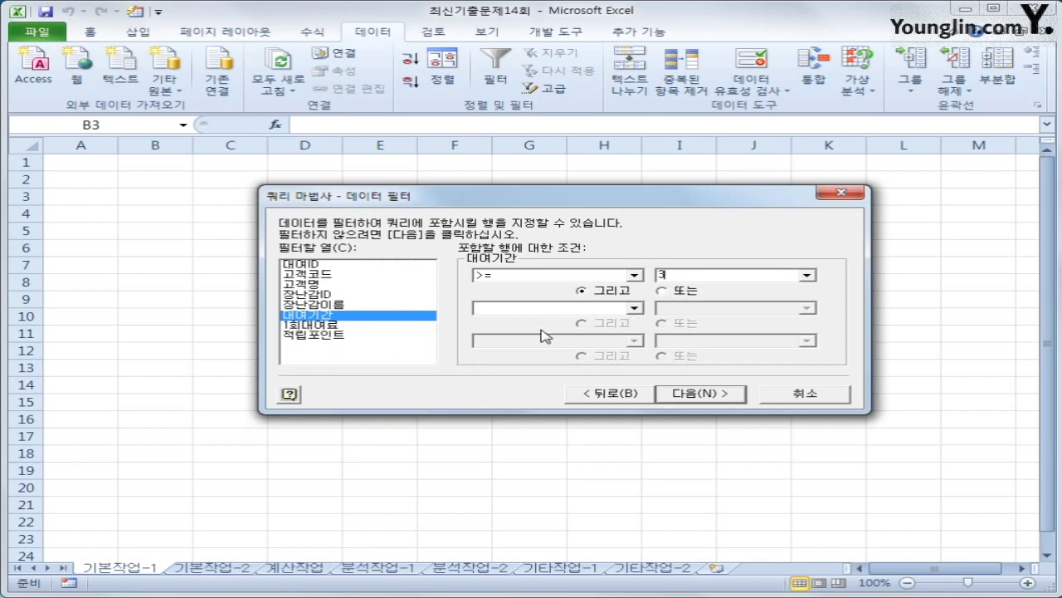
Add a filter for 1회대여료 greater than or equal to 15000 and continue to the sort order
click(361, 326)
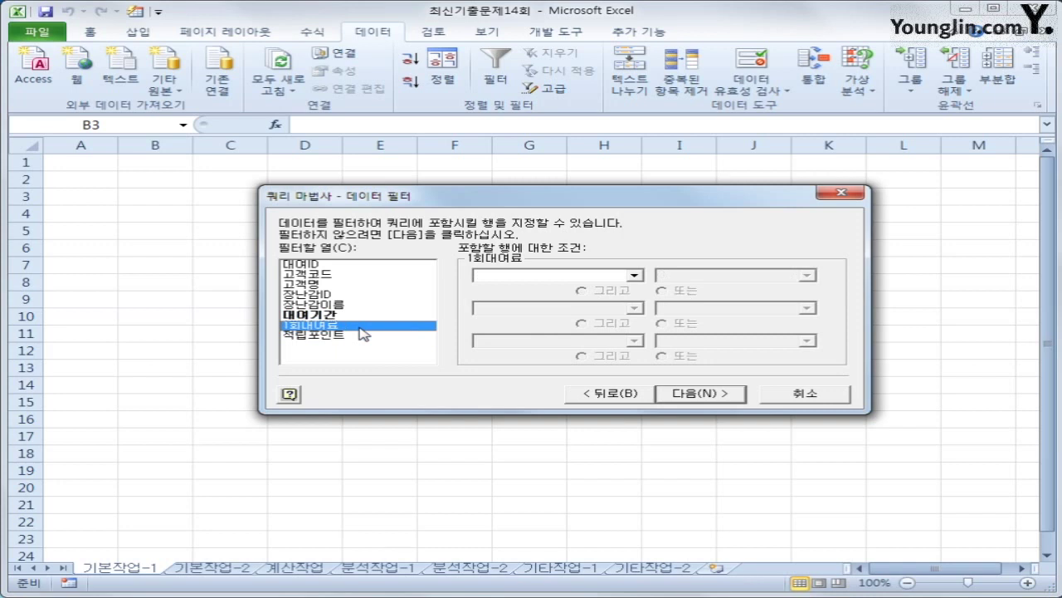
click(548, 276)
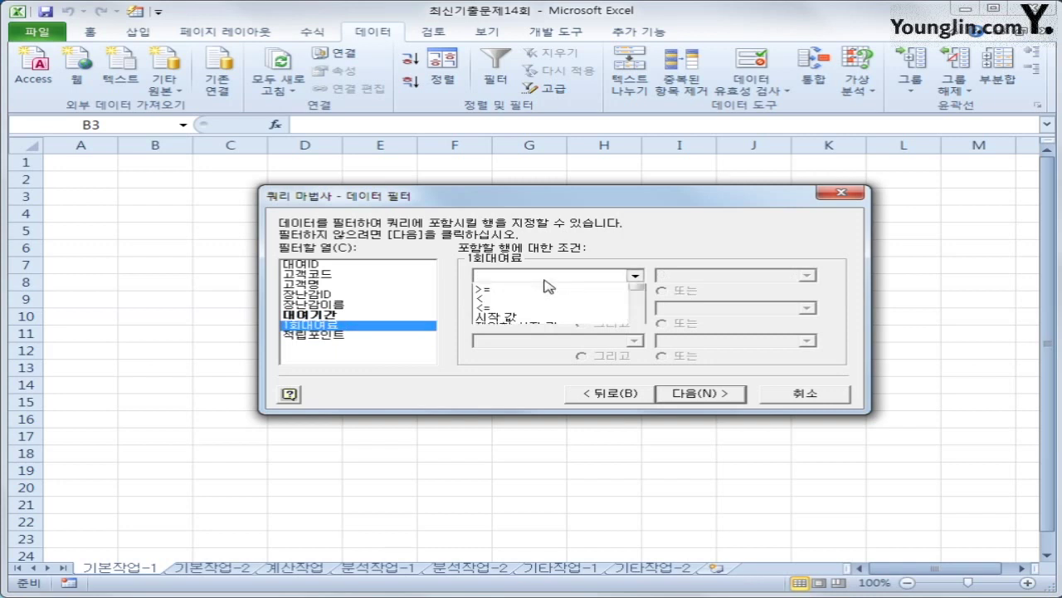
click(545, 330)
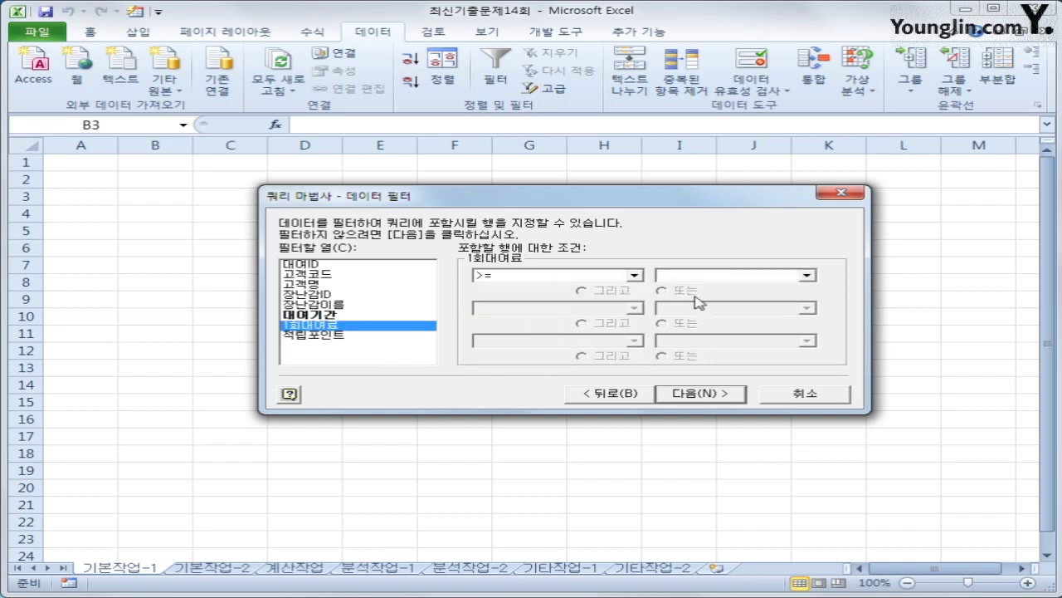
text(15000)
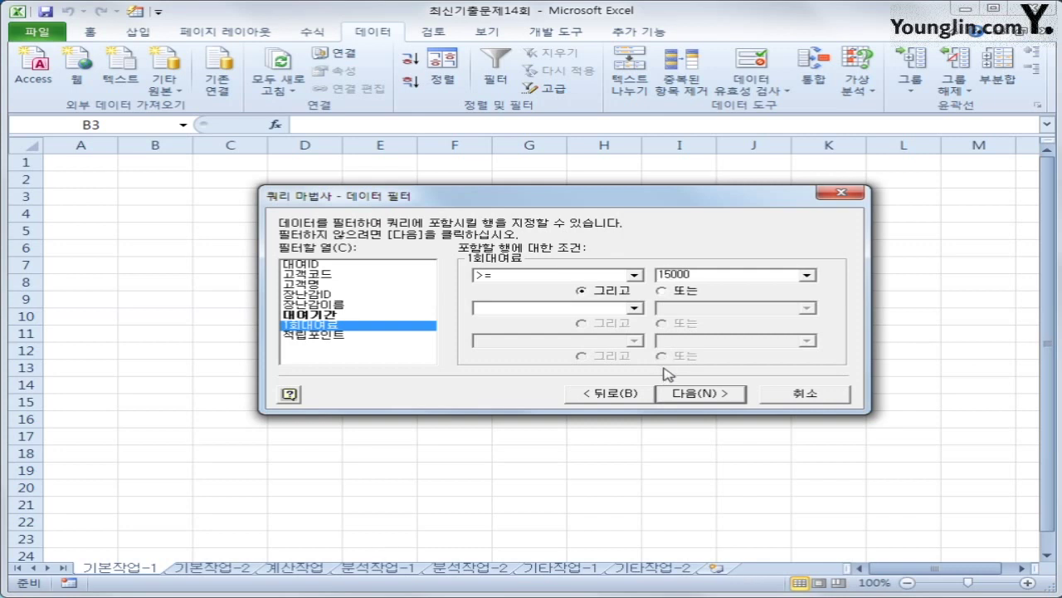
click(681, 395)
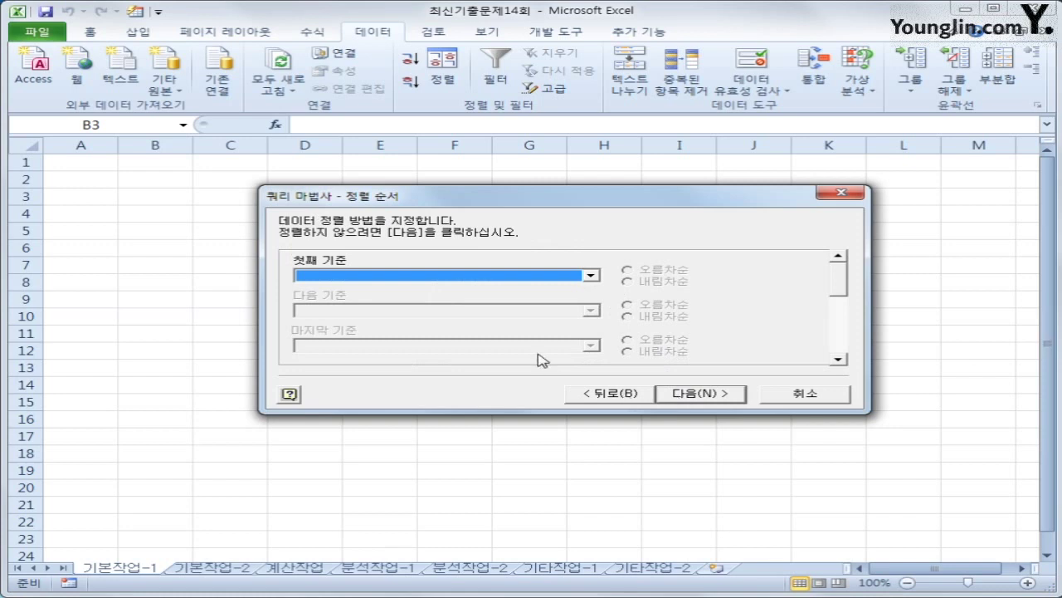
Return to the wizard's column selection and add the 대여일자 column from 대여정보 to the query
click(529, 277)
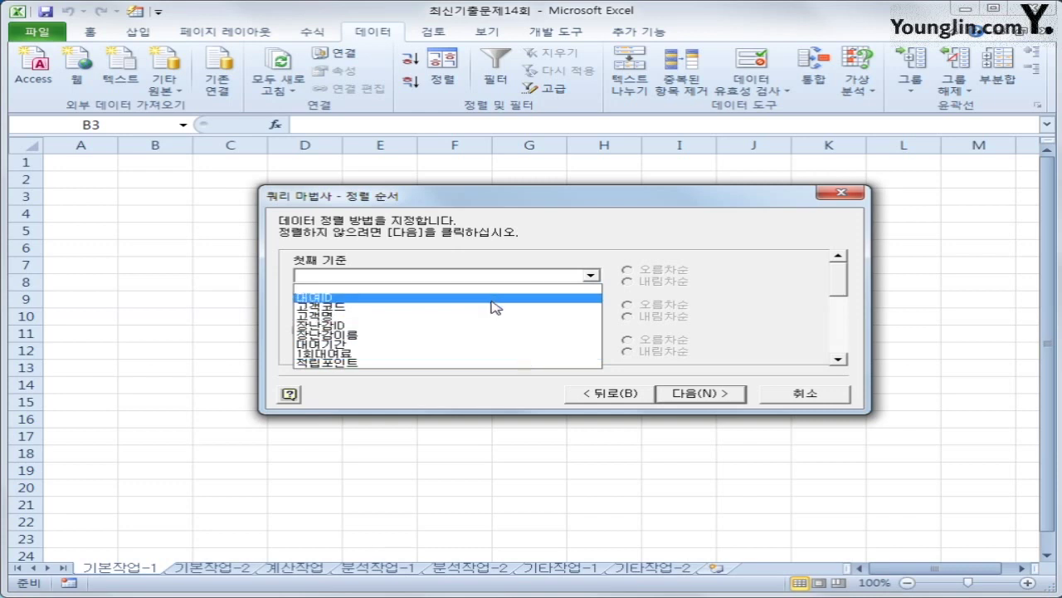
click(630, 400)
click(629, 393)
click(629, 394)
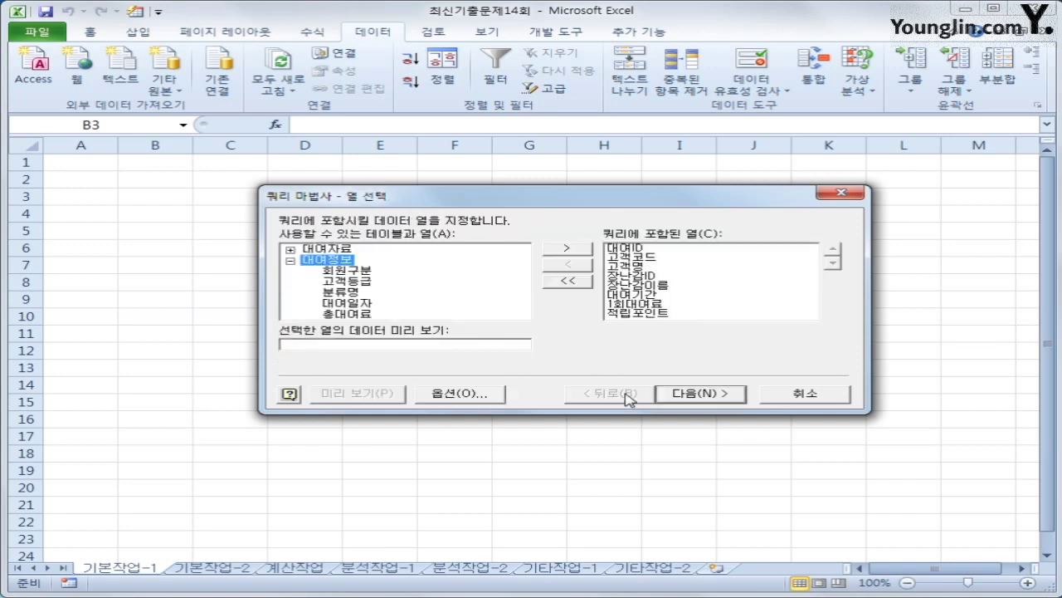
click(363, 304)
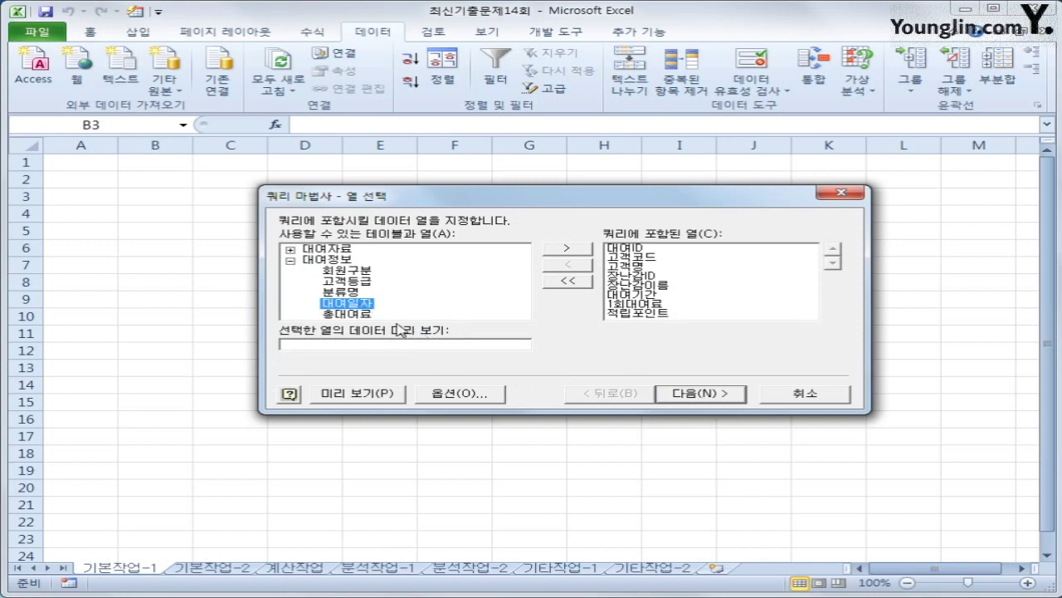
click(565, 253)
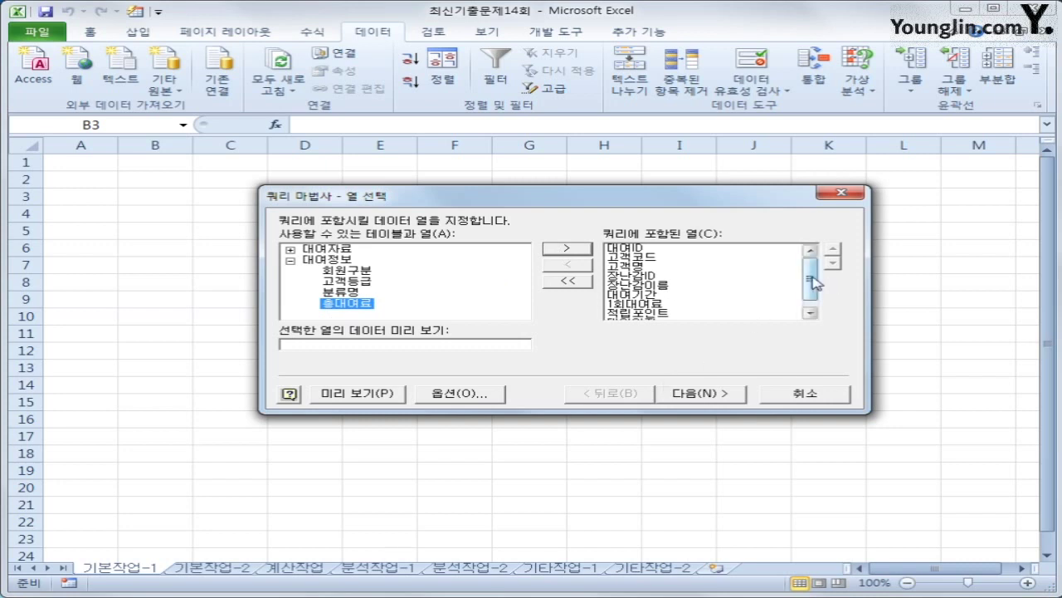
Move 대여일자 up in the query's column order so it sits between 장난감이름 and 대여기간
drag(812, 282, 813, 302)
click(662, 314)
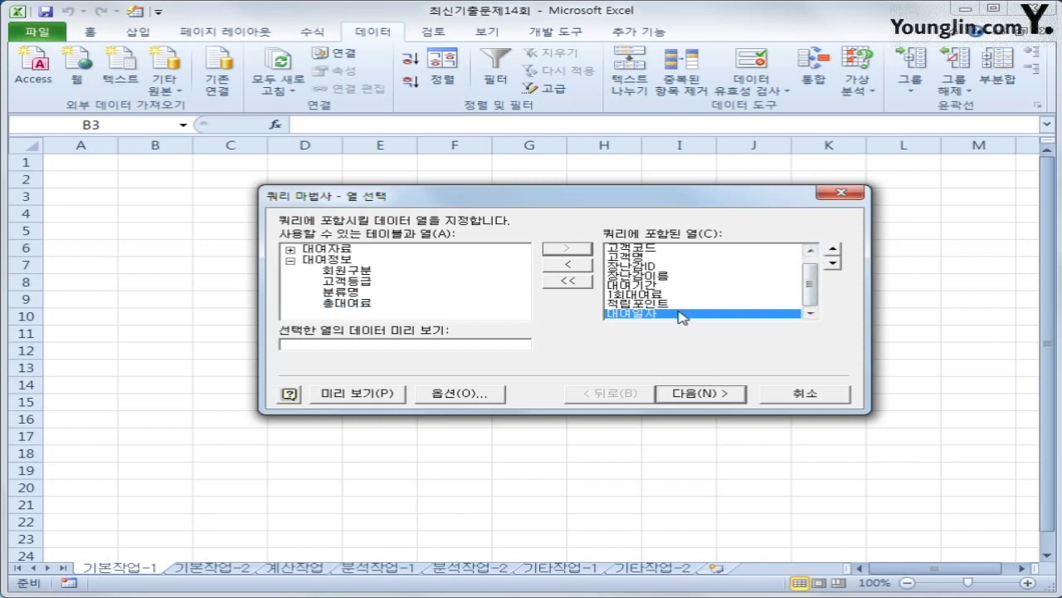
click(832, 250)
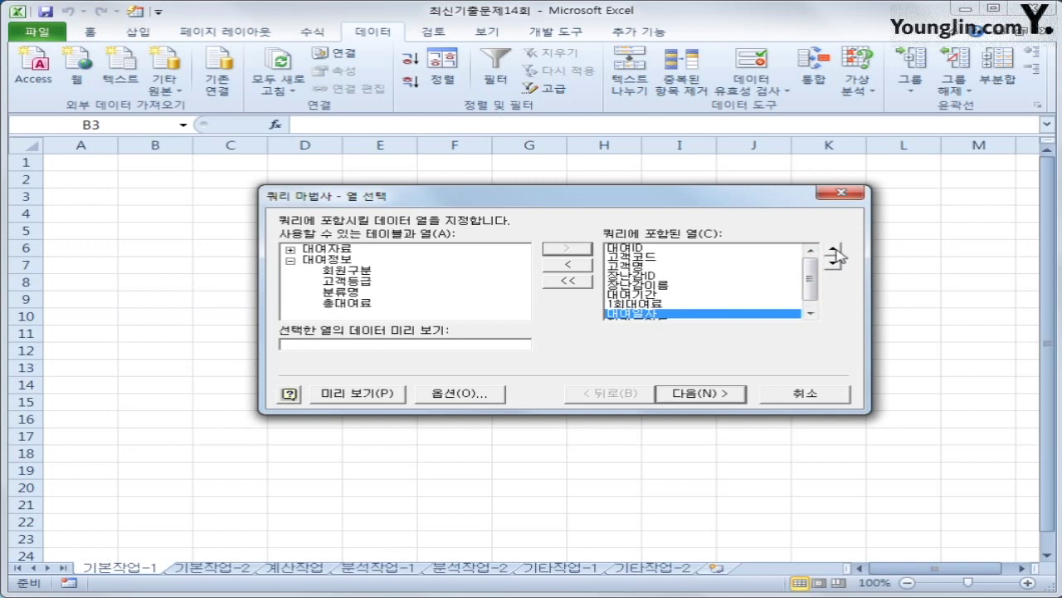
click(833, 250)
click(832, 250)
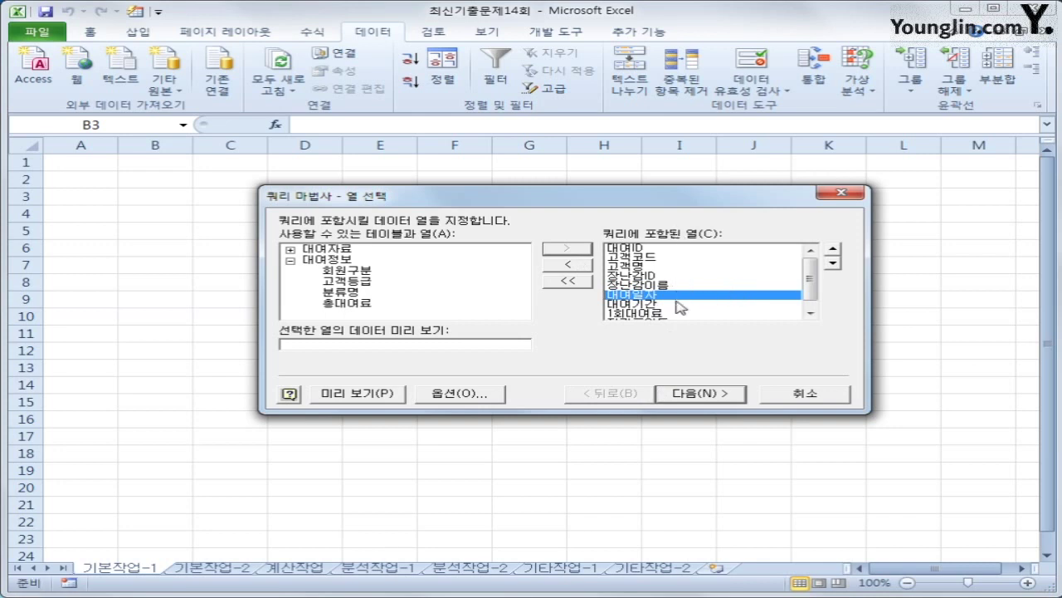
Check the filter conditions on 대여기간 and 1회대여료 and continue to the sort order
click(688, 395)
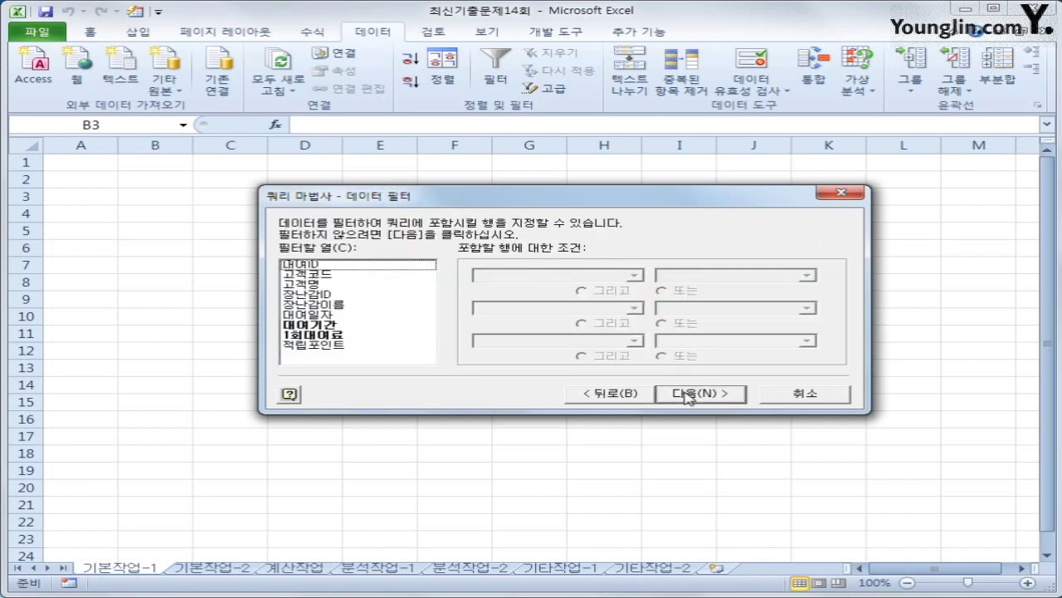
click(320, 324)
click(328, 337)
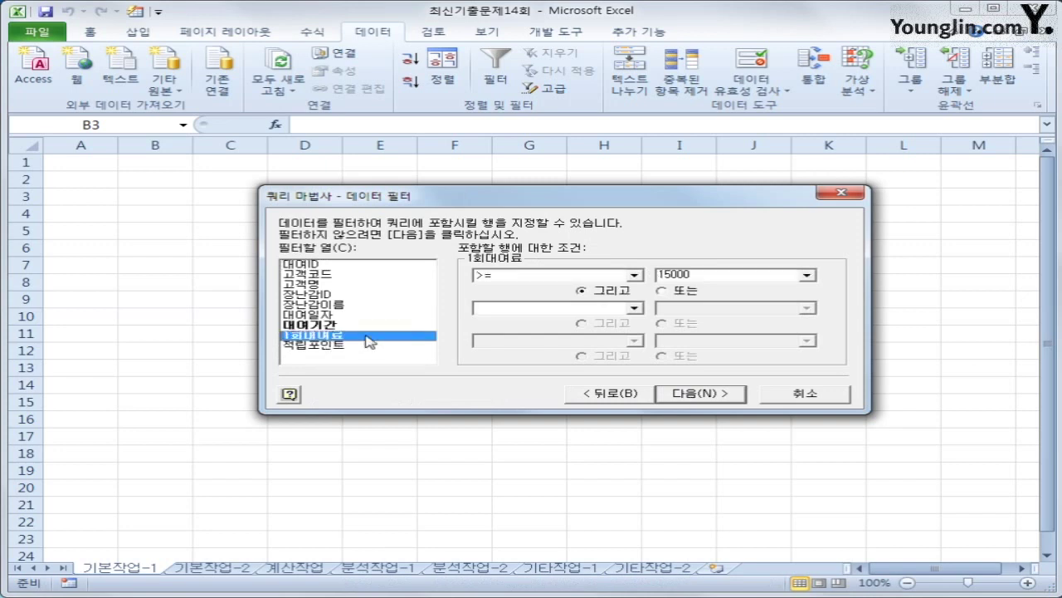
click(686, 397)
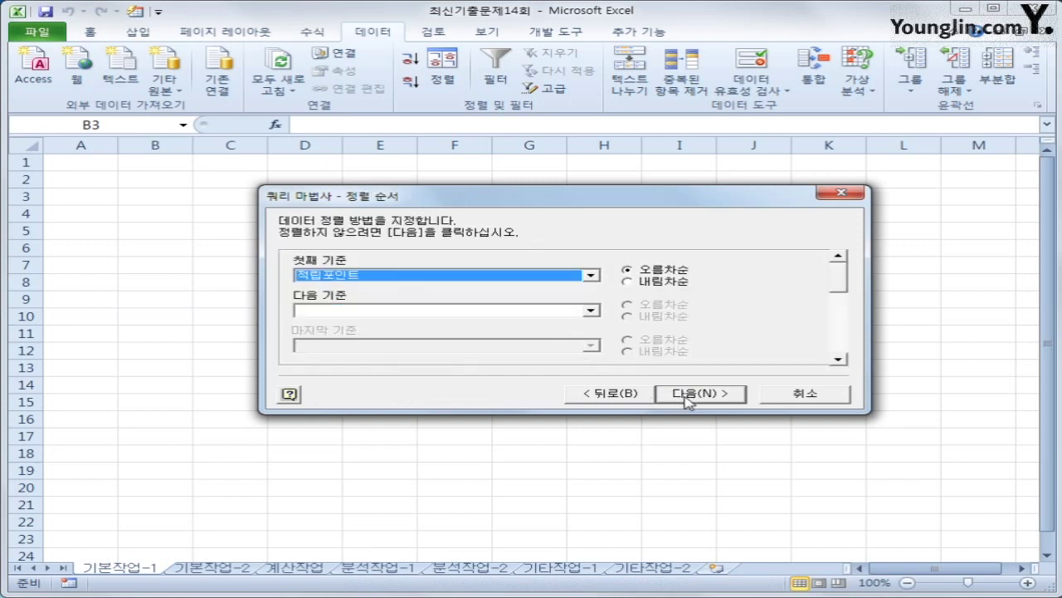
Sort the query first by 대여일자 in descending order and then by 고객명 in ascending order
click(407, 278)
click(419, 335)
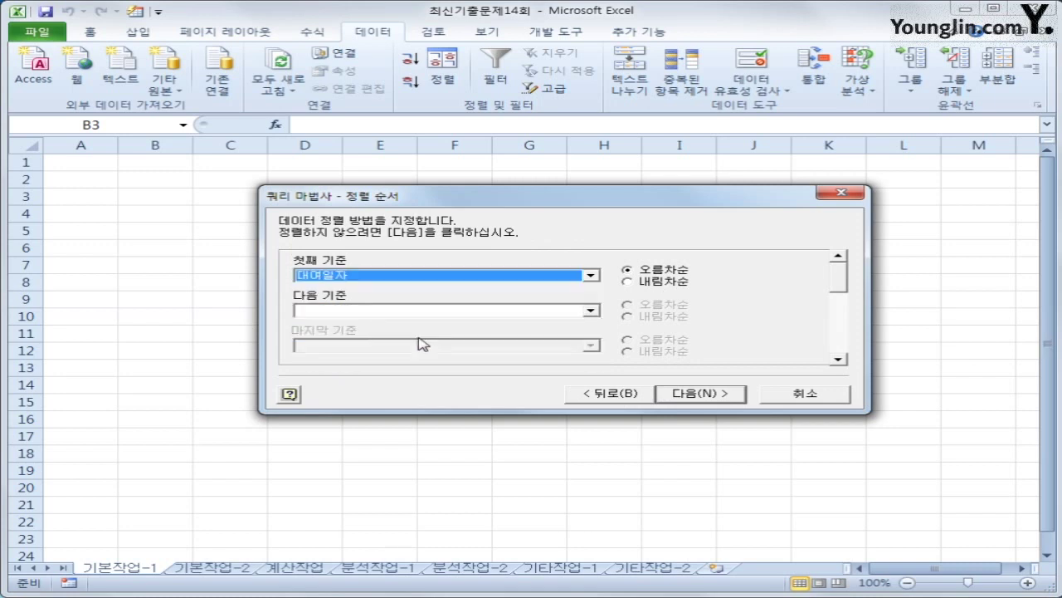
click(677, 283)
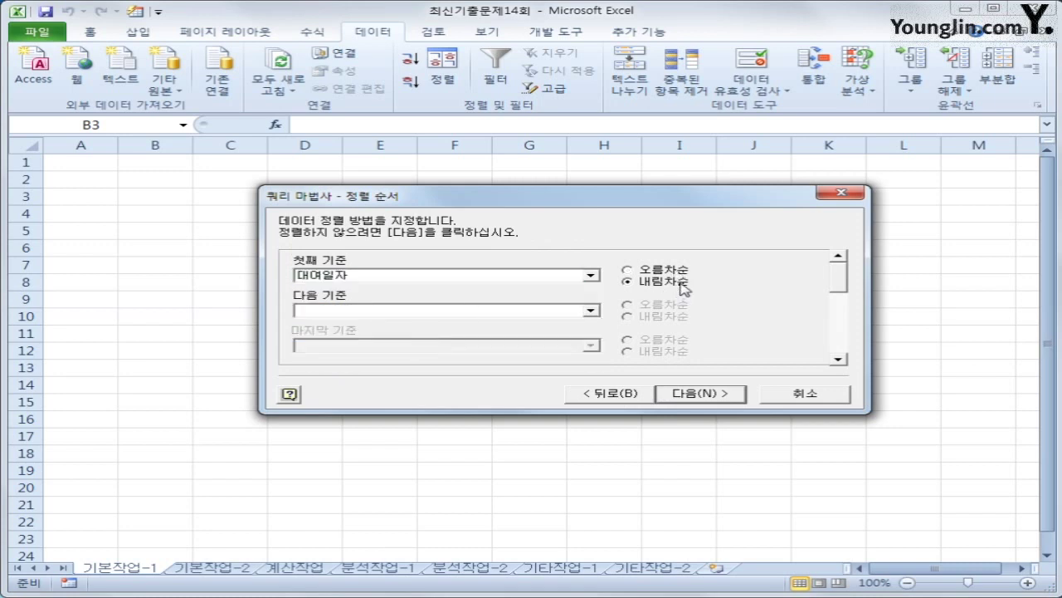
click(591, 310)
click(564, 353)
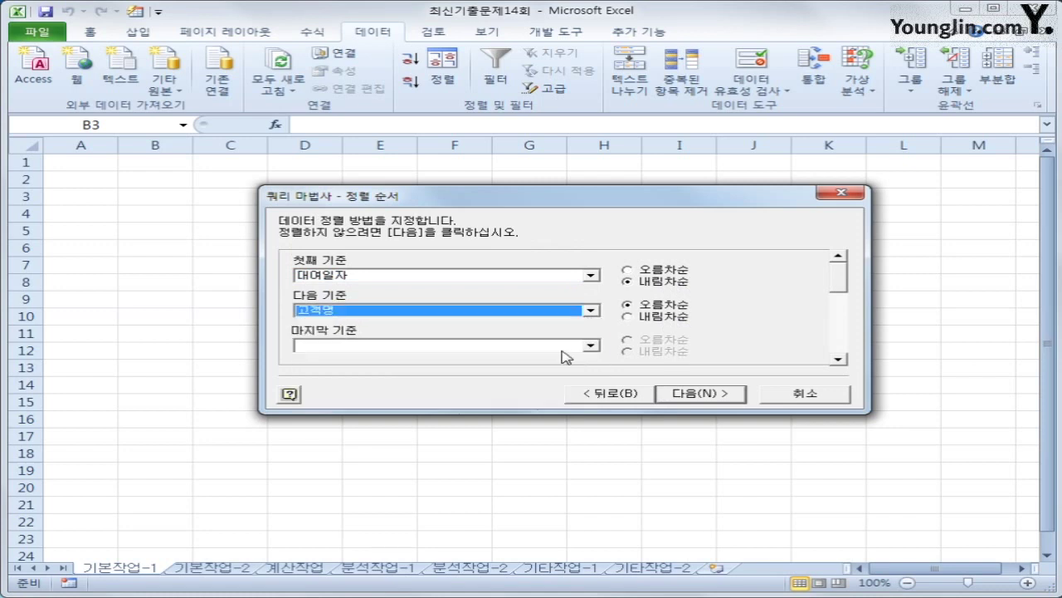
click(682, 305)
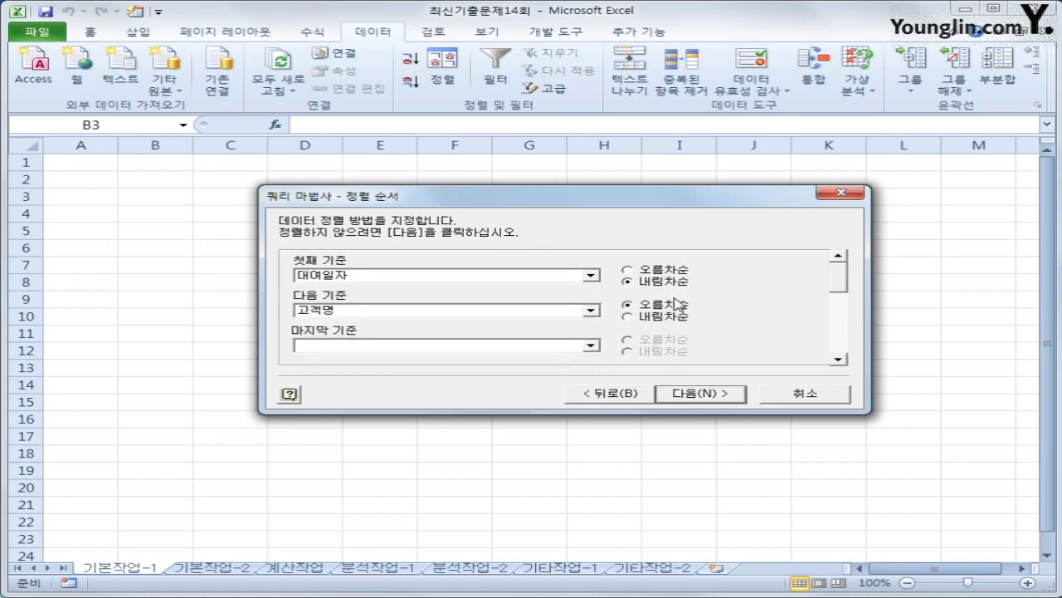
Finish the query wizard and return the data as a table to the existing worksheet at $B$3
click(703, 395)
click(704, 395)
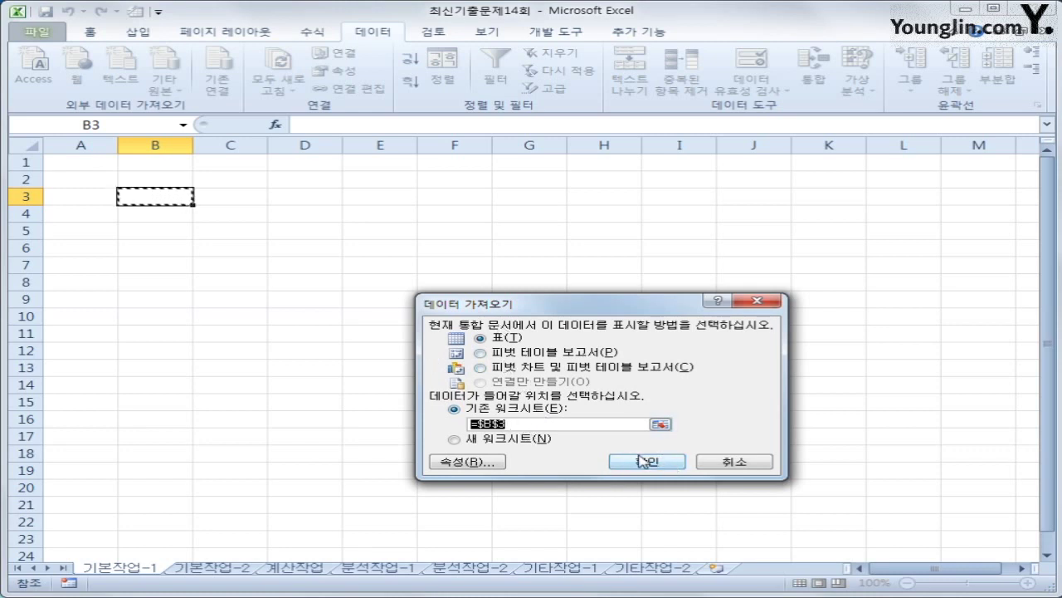
click(669, 464)
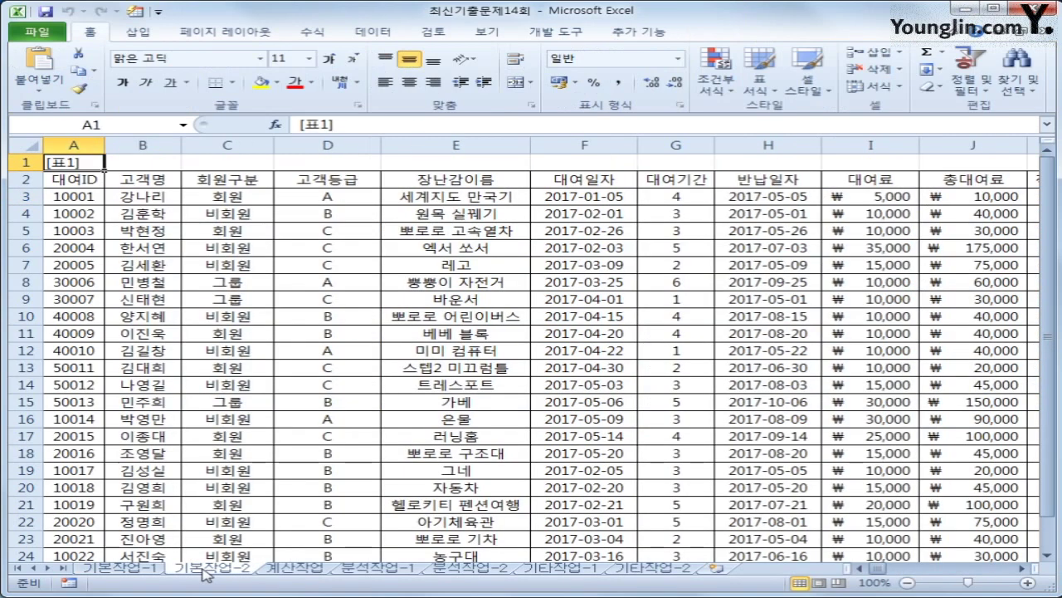
On the 기본작업-2 sheet, copy the 회원구분 header and a 비회원 value from the table to B28:B29
click(204, 561)
scroll(329, 429, down, 4)
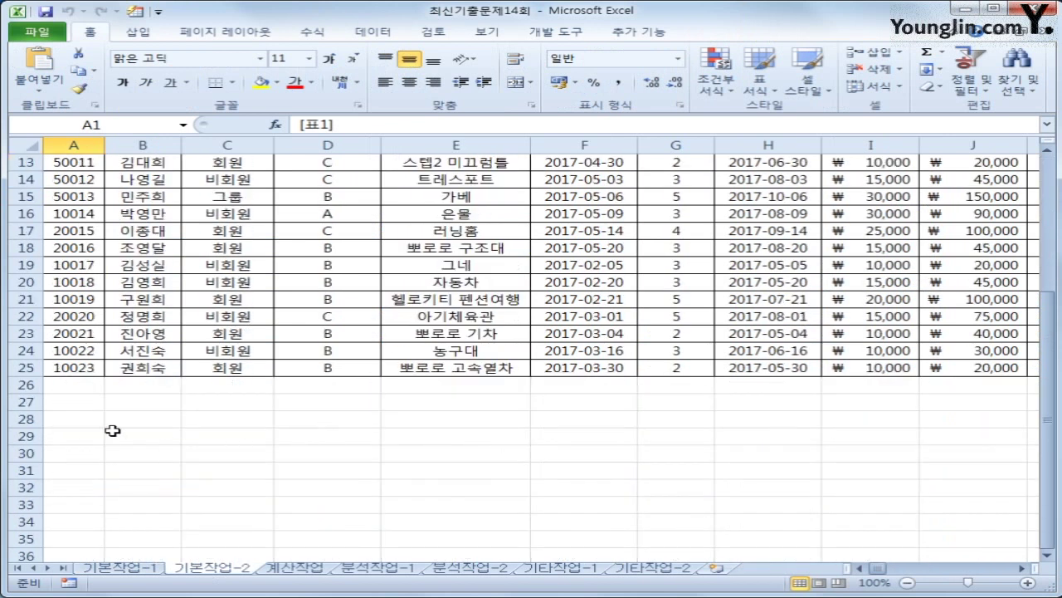
click(88, 418)
click(124, 421)
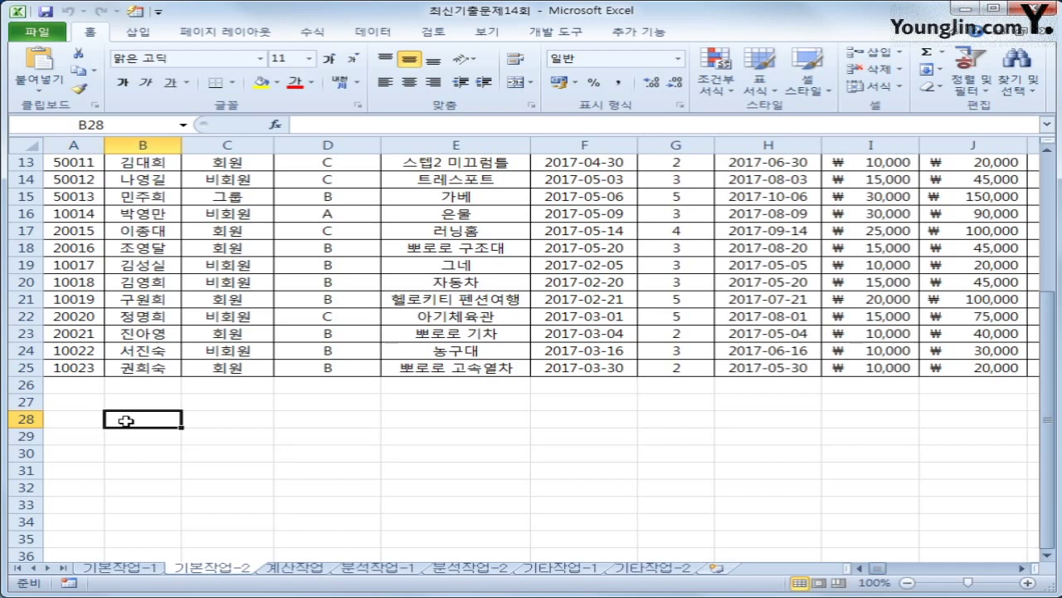
scroll(125, 421, up, 4)
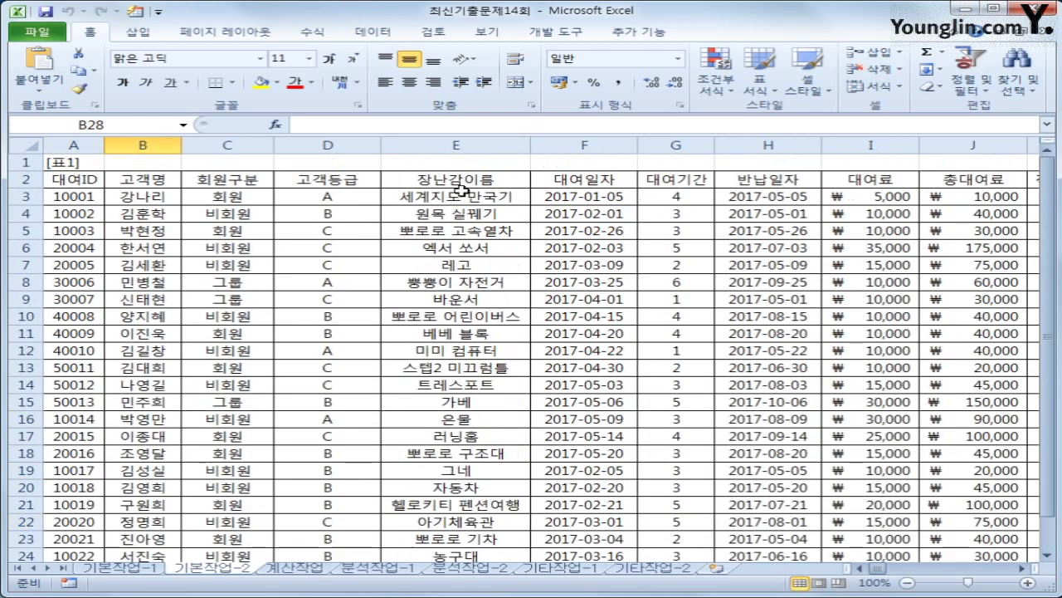
click(264, 183)
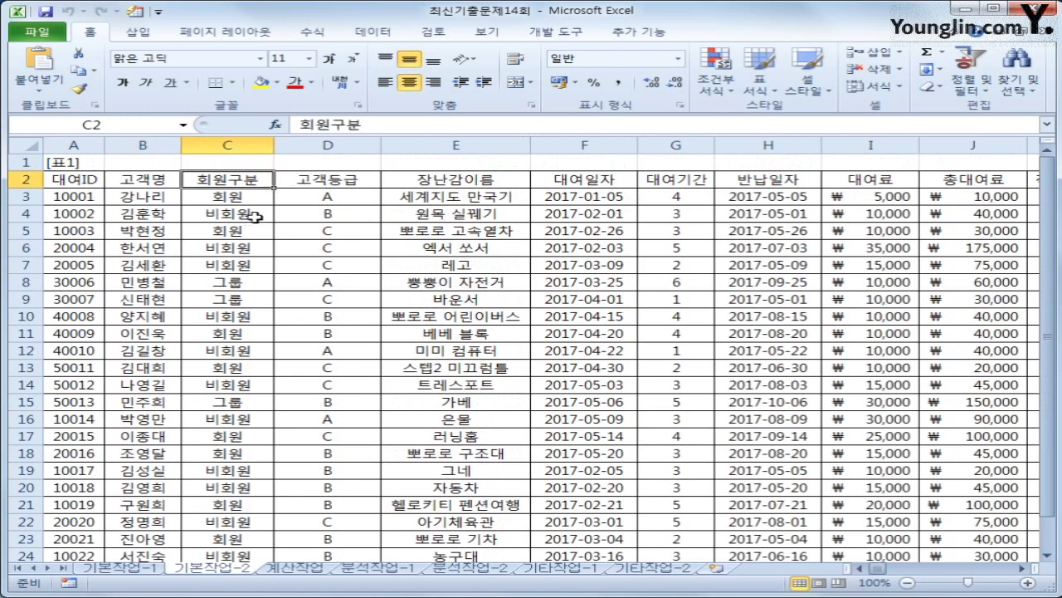
ctrl+click(256, 218)
key(ctrl+c)
scroll(225, 320, down, 7)
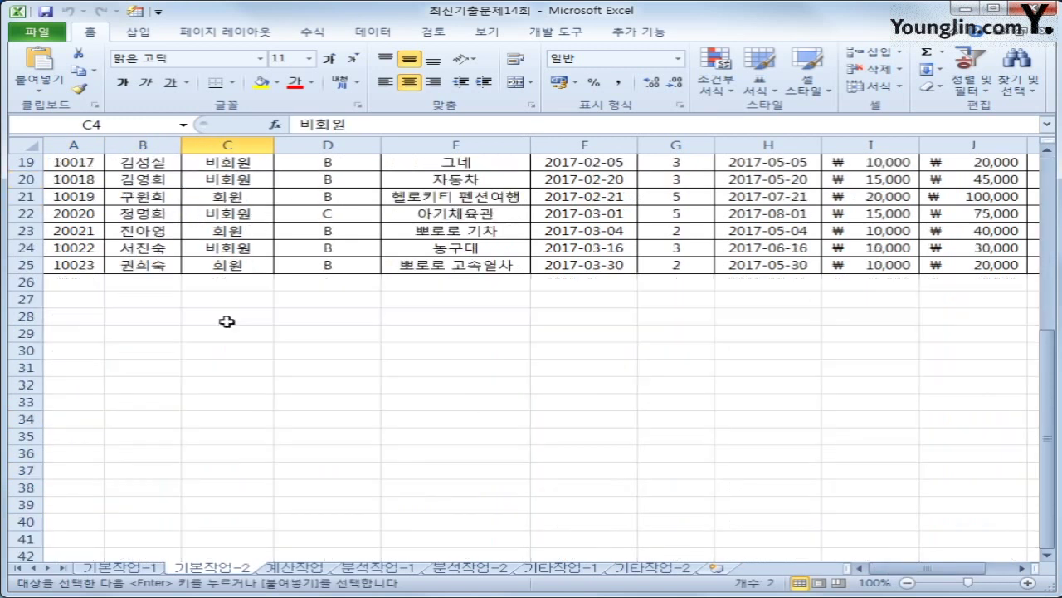
click(159, 265)
key(ctrl+v)
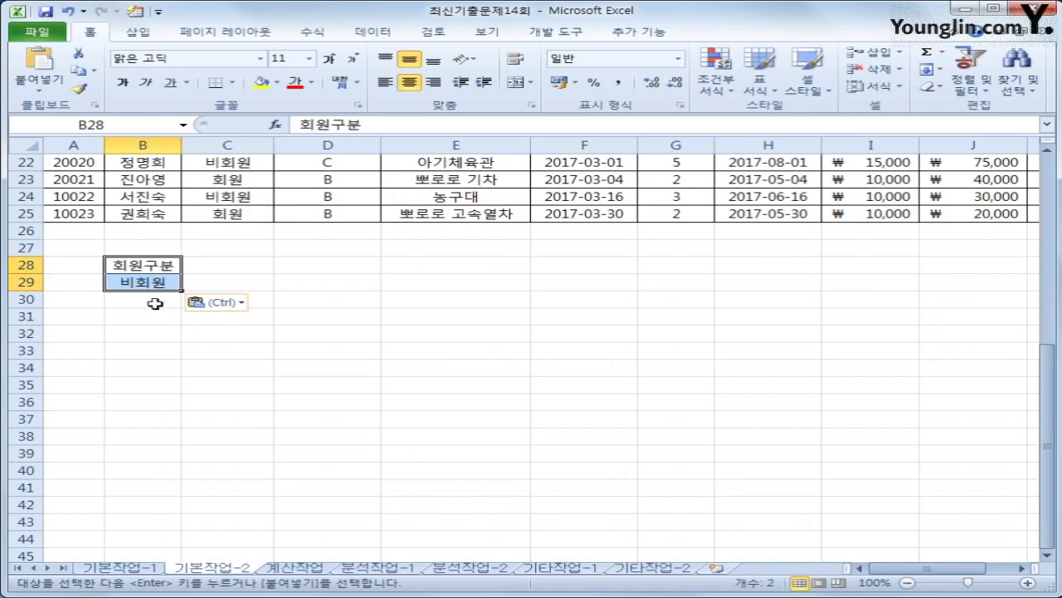
Change the criterion in B29 to <>비회원
double_click(118, 287)
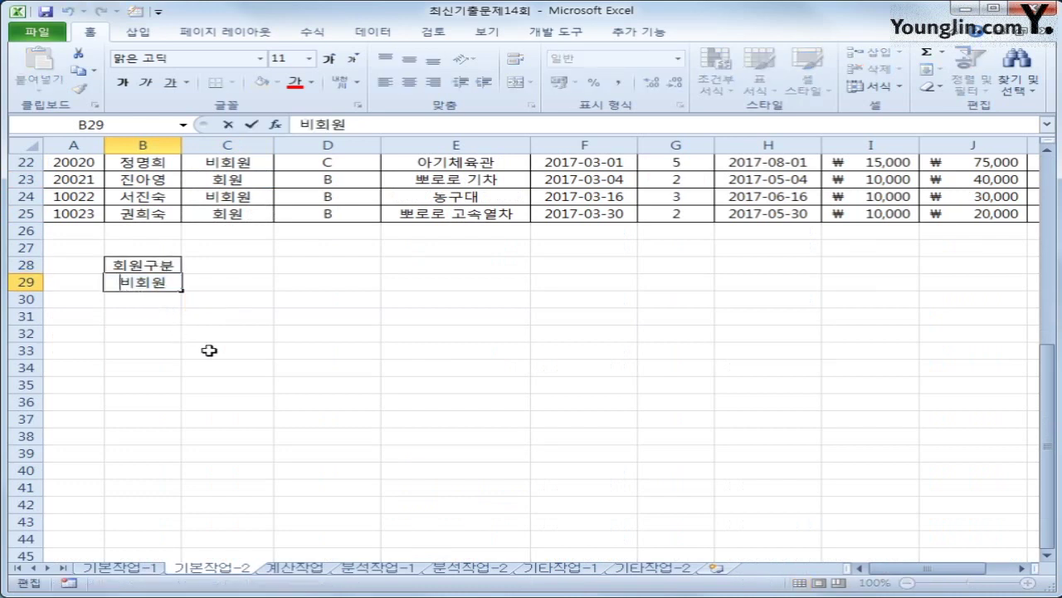
text(<>)
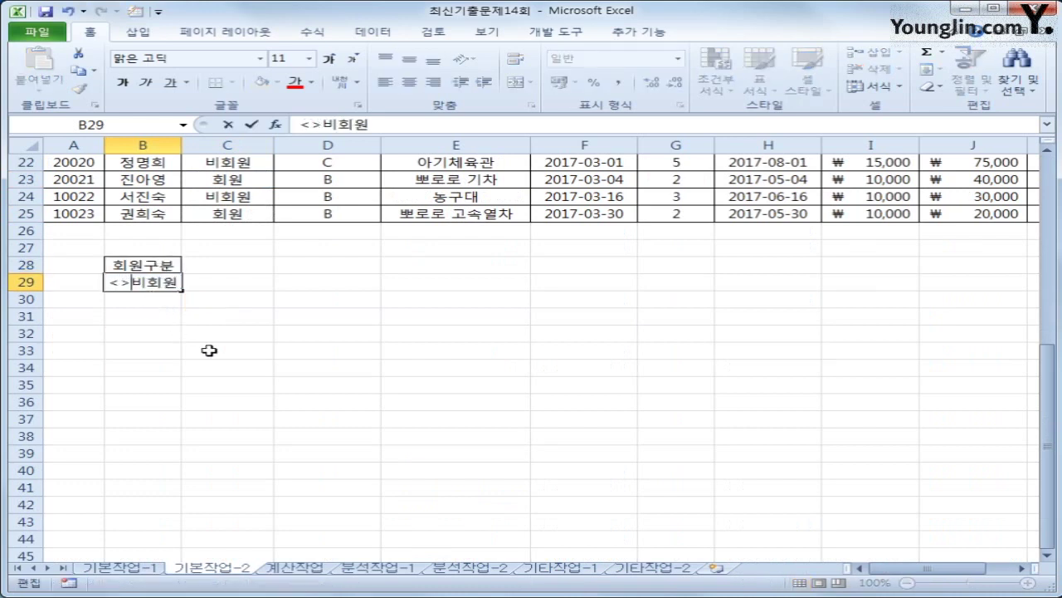
key(Return)
key(Up)
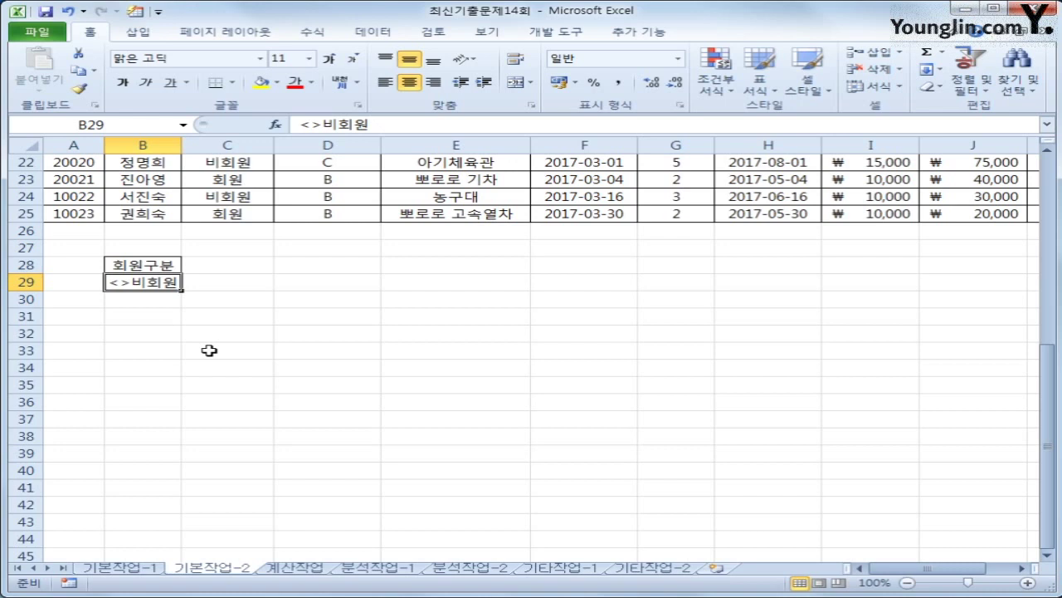
Copy the 적립포인트 header from K2 to C28, beside the 회원구분 criteria header
scroll(277, 498, up, 7)
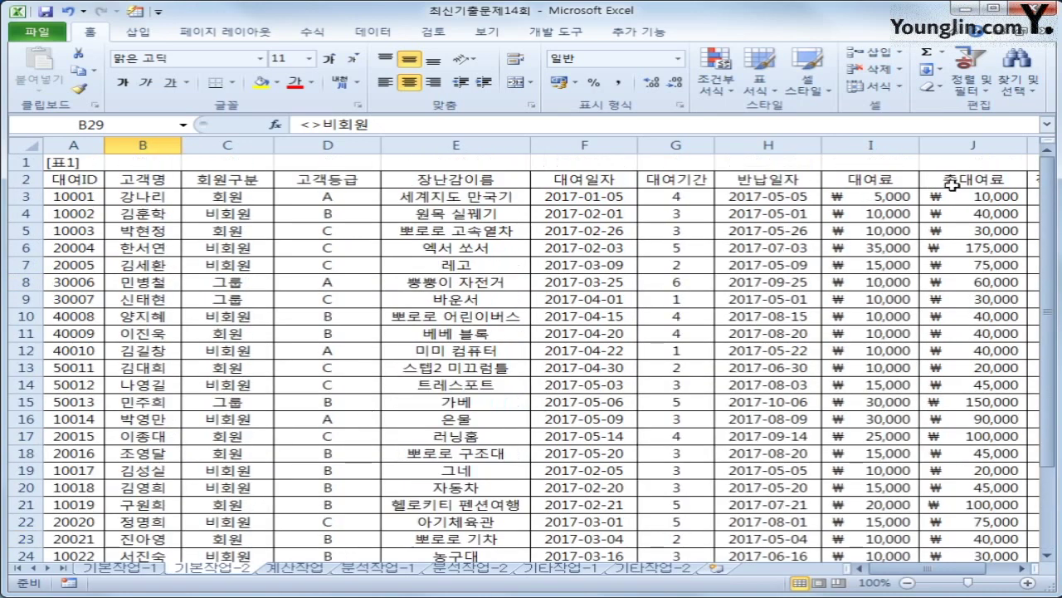
scroll(950, 569, right, 2)
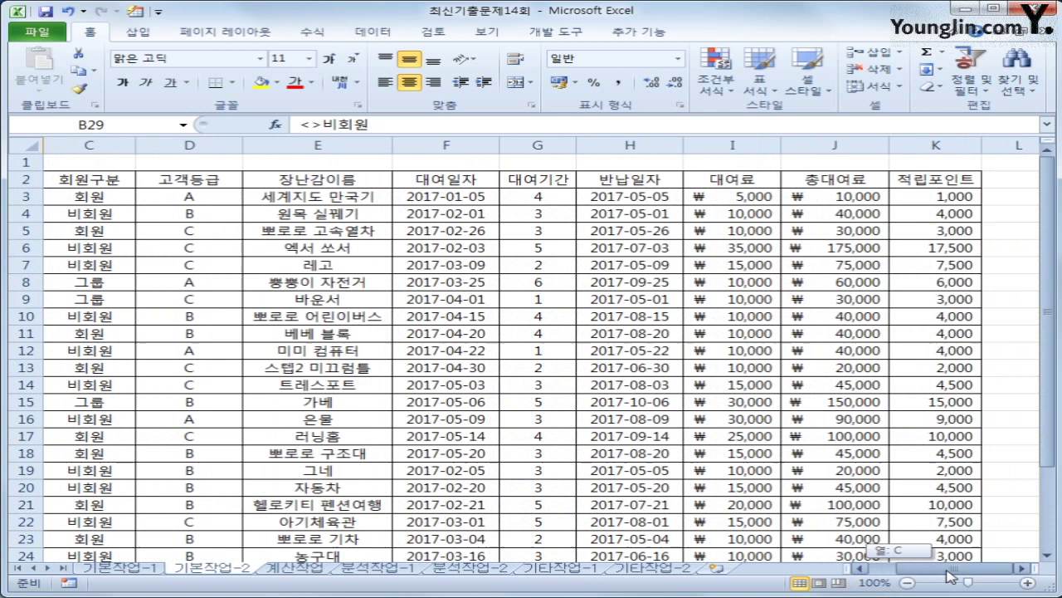
click(943, 179)
key(ctrl+c)
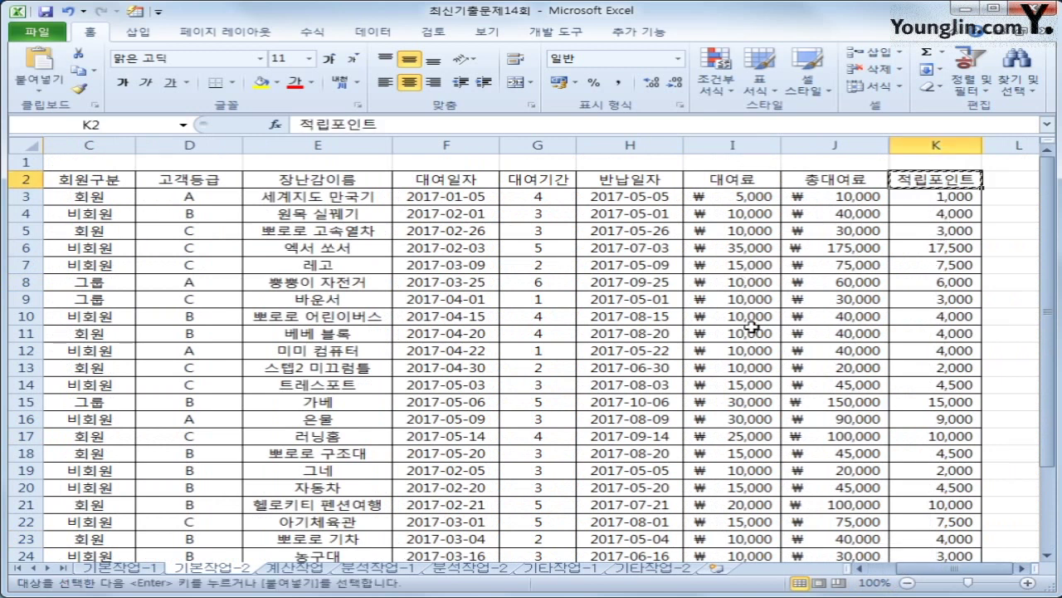
scroll(751, 326, down, 6)
drag(937, 567, 827, 567)
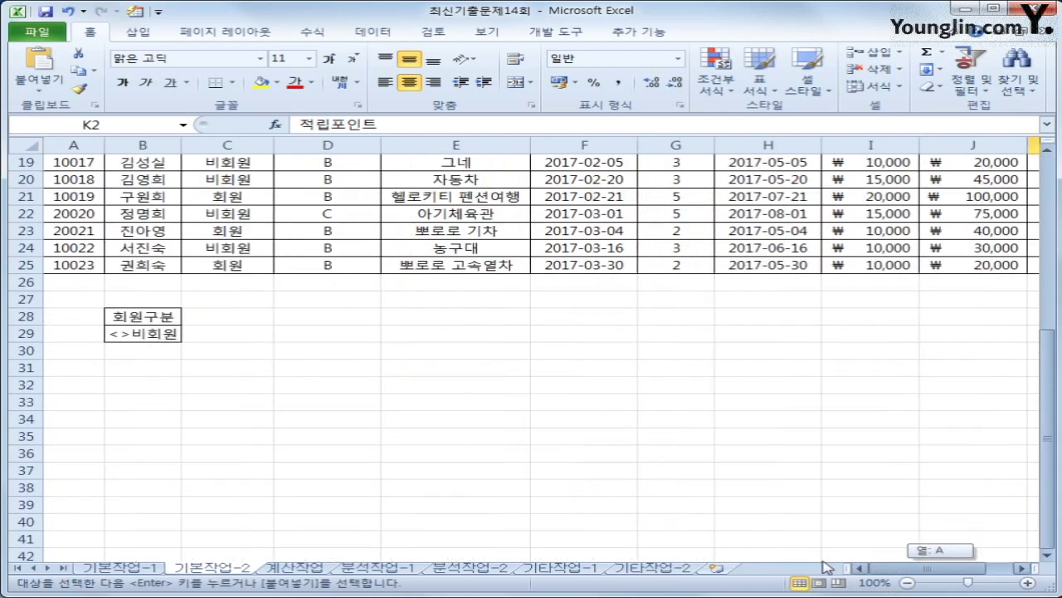
click(240, 319)
key(ctrl+v)
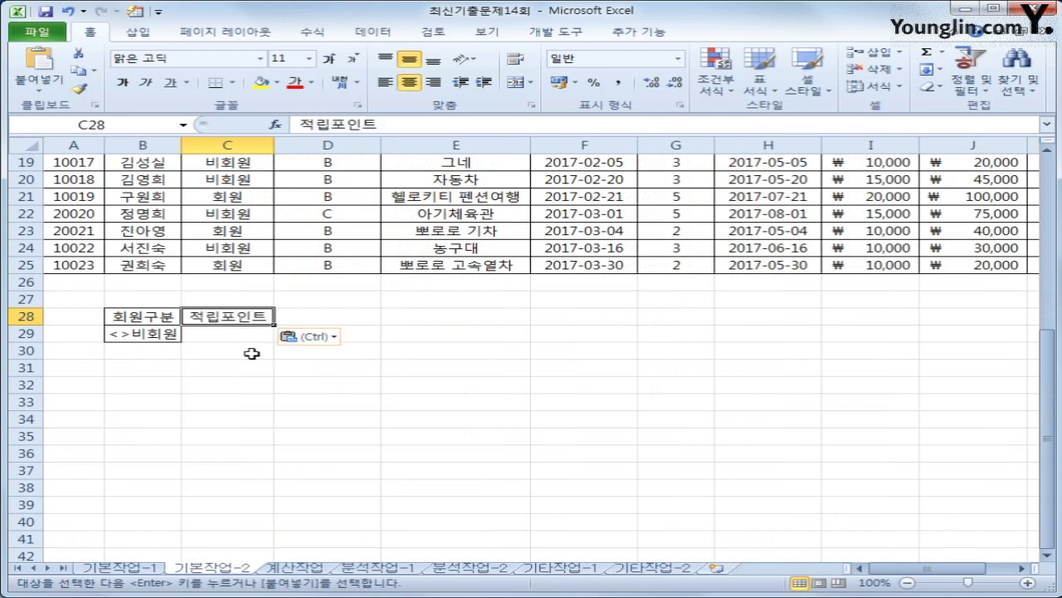
Enter the criterion >3000 under 적립포인트 in C29
click(252, 339)
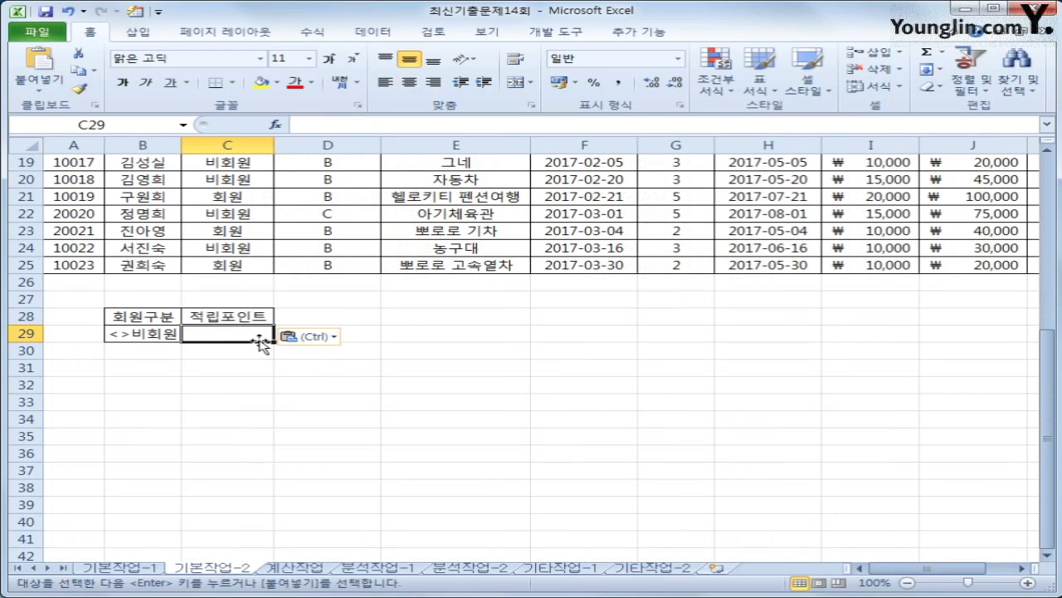
text(>3000)
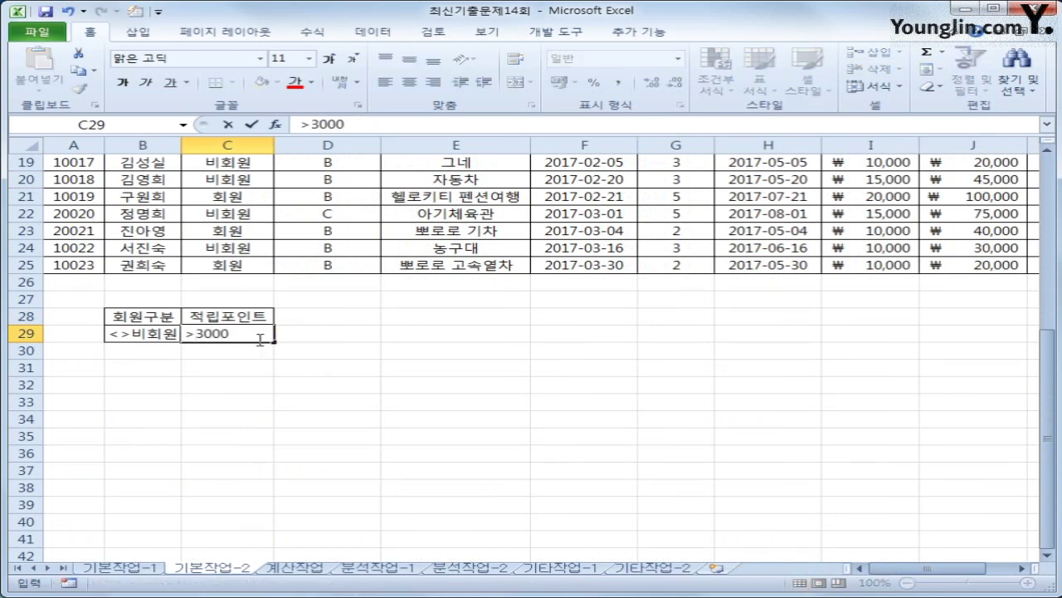
key(Return)
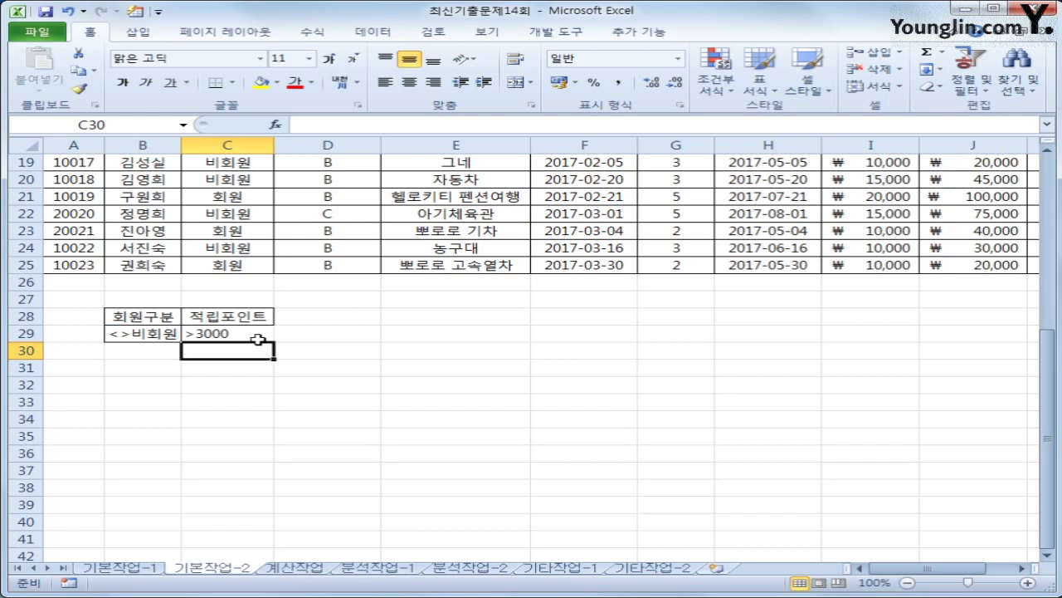
Copy the <>비회원 criterion from B29 to B30
click(141, 335)
key(ctrl+c)
click(142, 351)
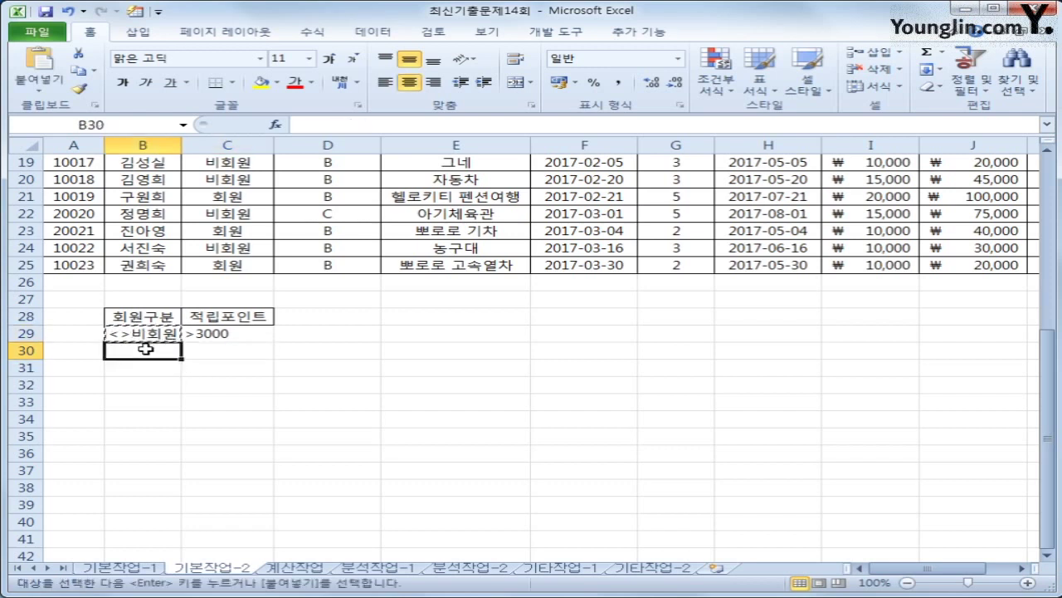
key(ctrl+v)
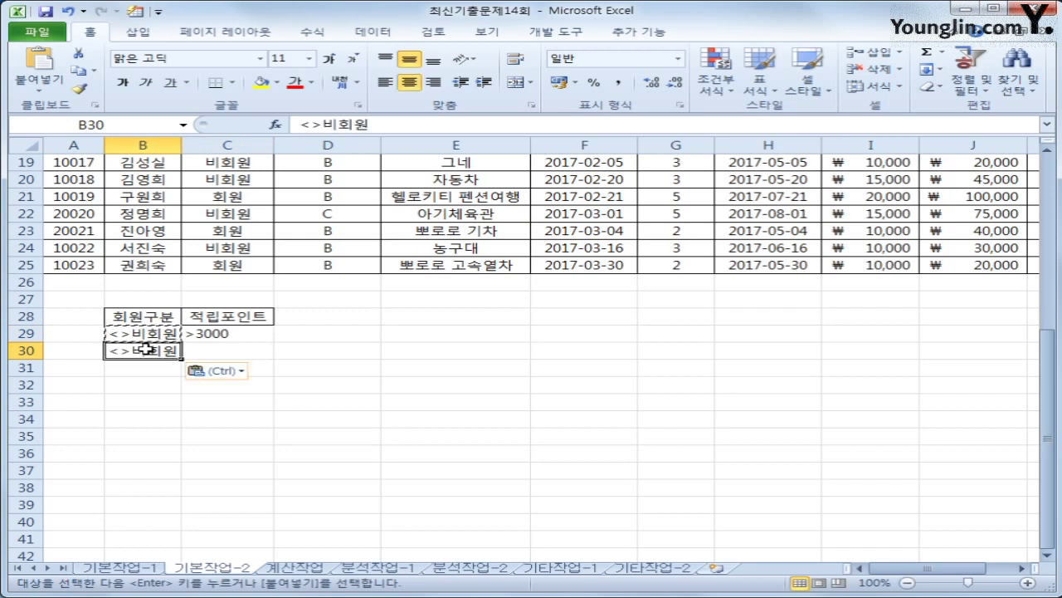
Copy the 고객등급 header and grade A from D2:D3 to D28, and move the A criterion down to D30
scroll(285, 382, up, 6)
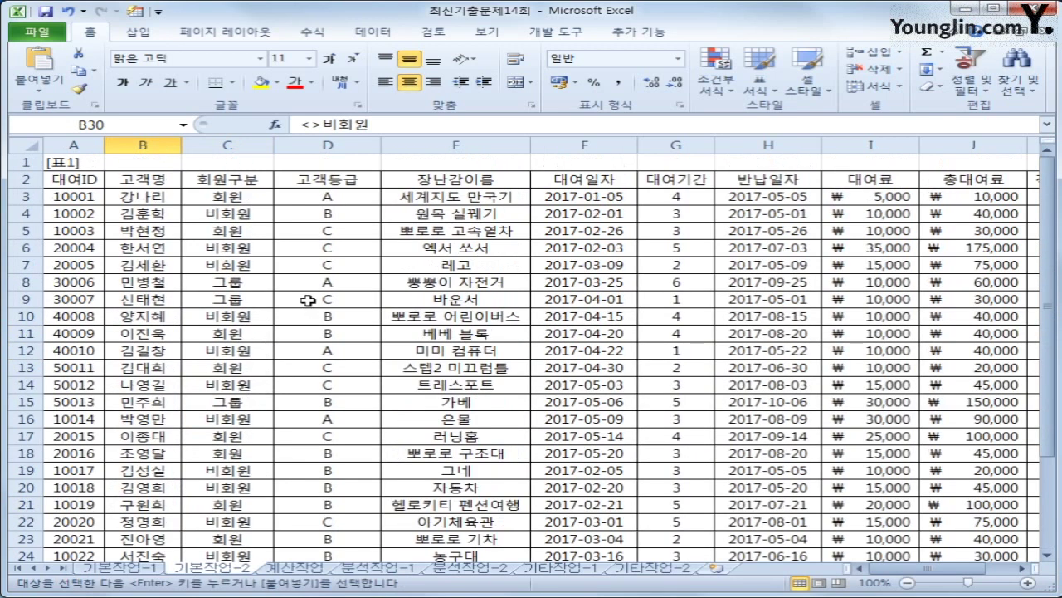
drag(340, 178, 345, 199)
key(ctrl+c)
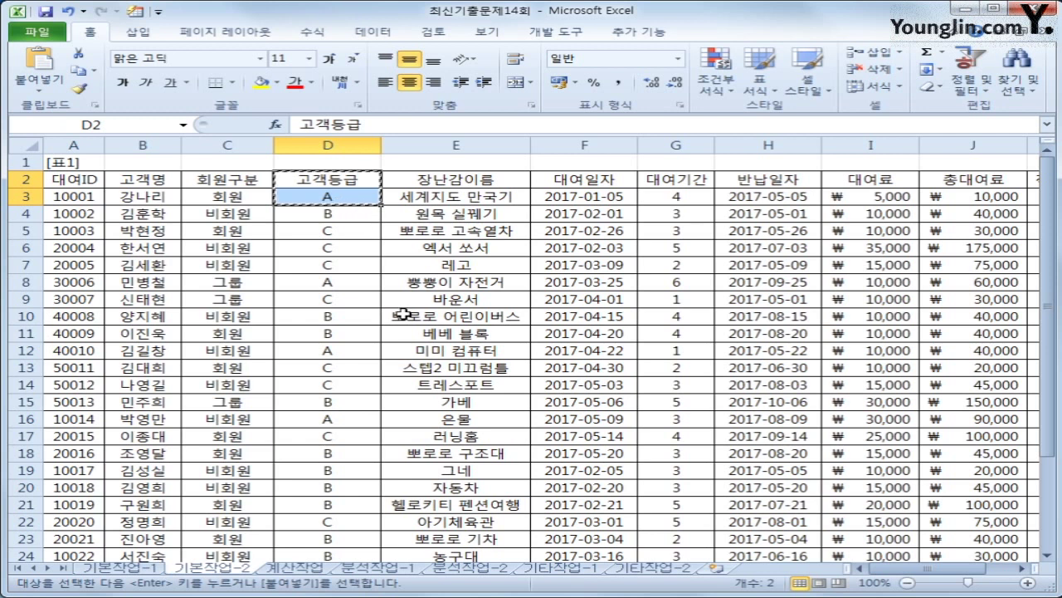
scroll(402, 314, down, 5)
click(312, 369)
key(ctrl+v)
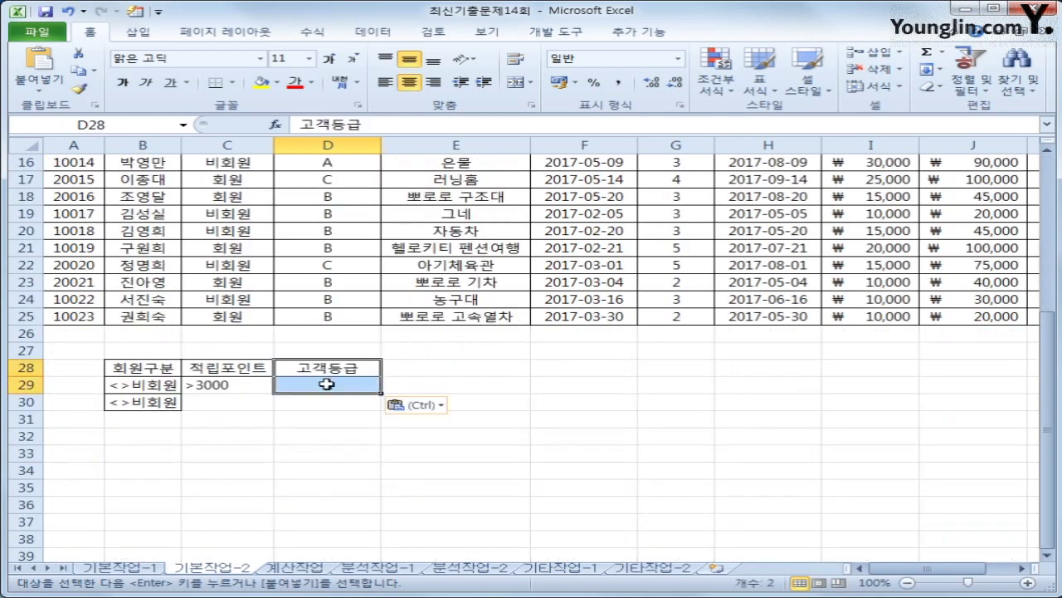
click(326, 384)
drag(332, 392, 335, 405)
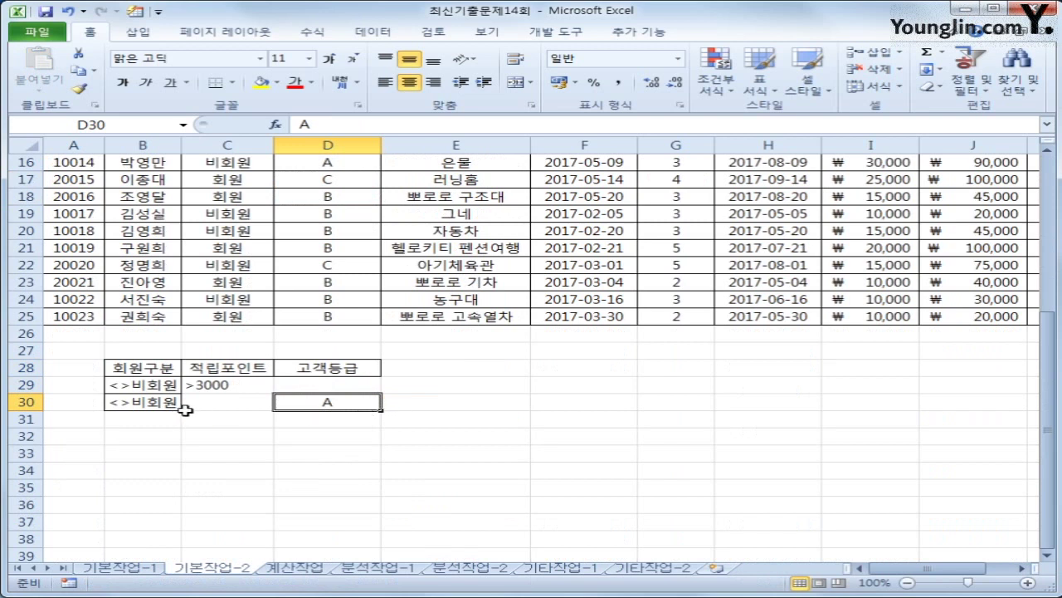
drag(149, 398, 311, 395)
click(313, 385)
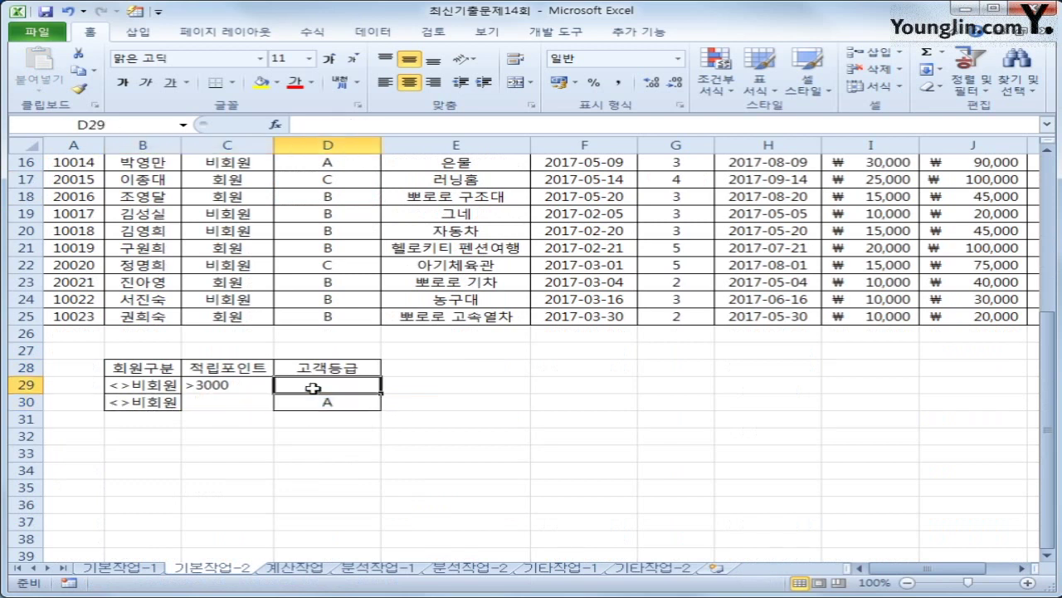
drag(170, 384, 300, 384)
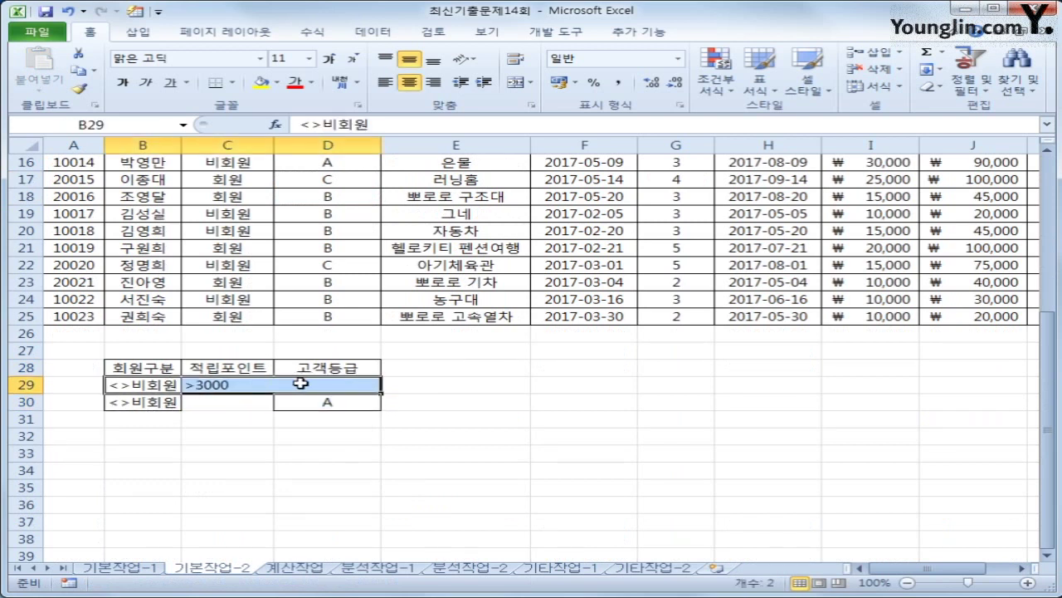
click(359, 441)
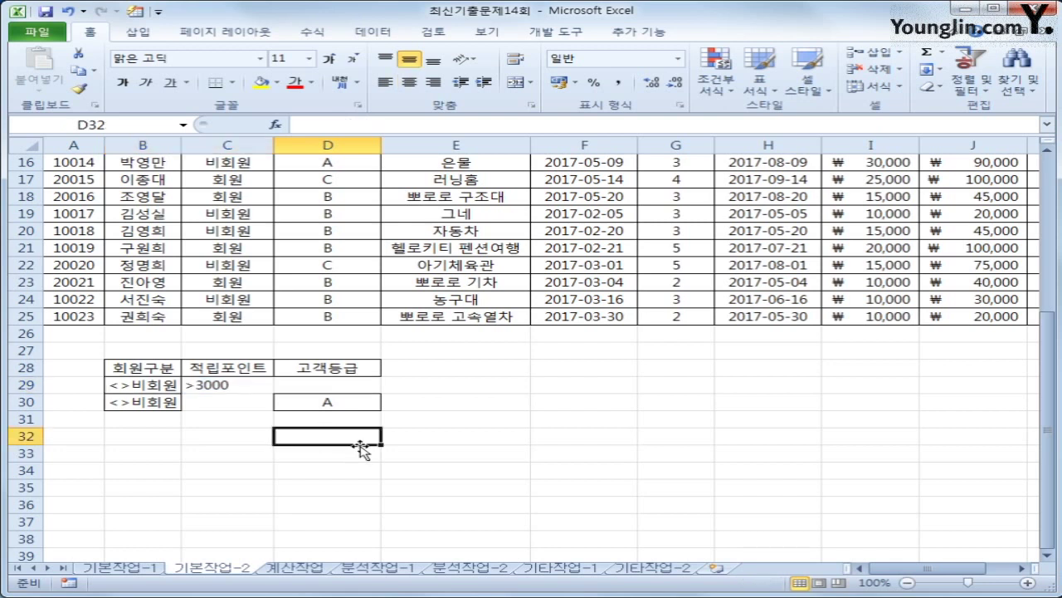
Copy the 고객명, 회원구분 and 대여일자 headers from row 2 of the table to the cells starting at B34
scroll(351, 469, up, 5)
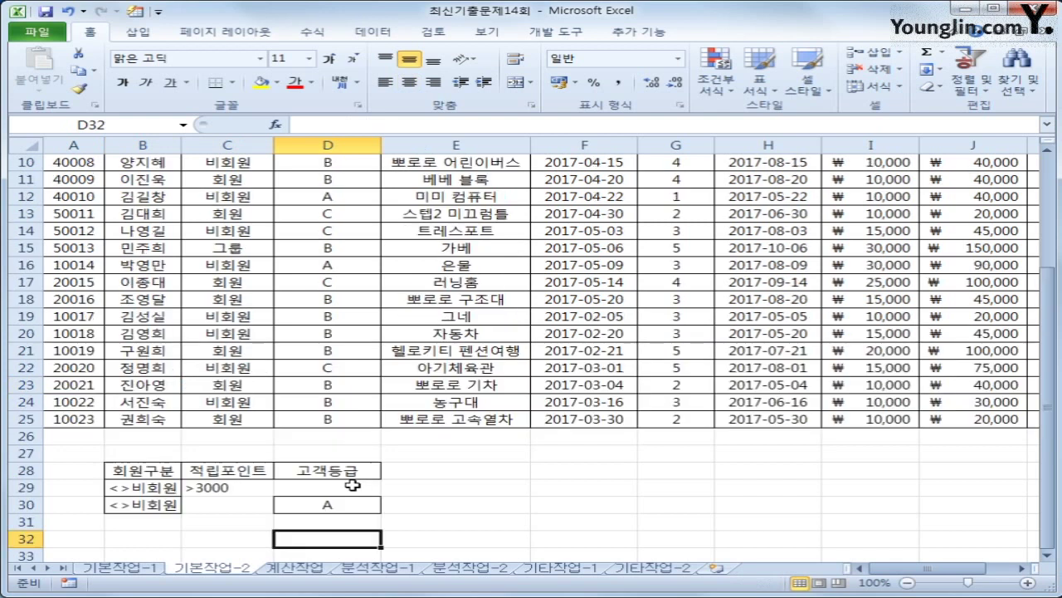
click(145, 178)
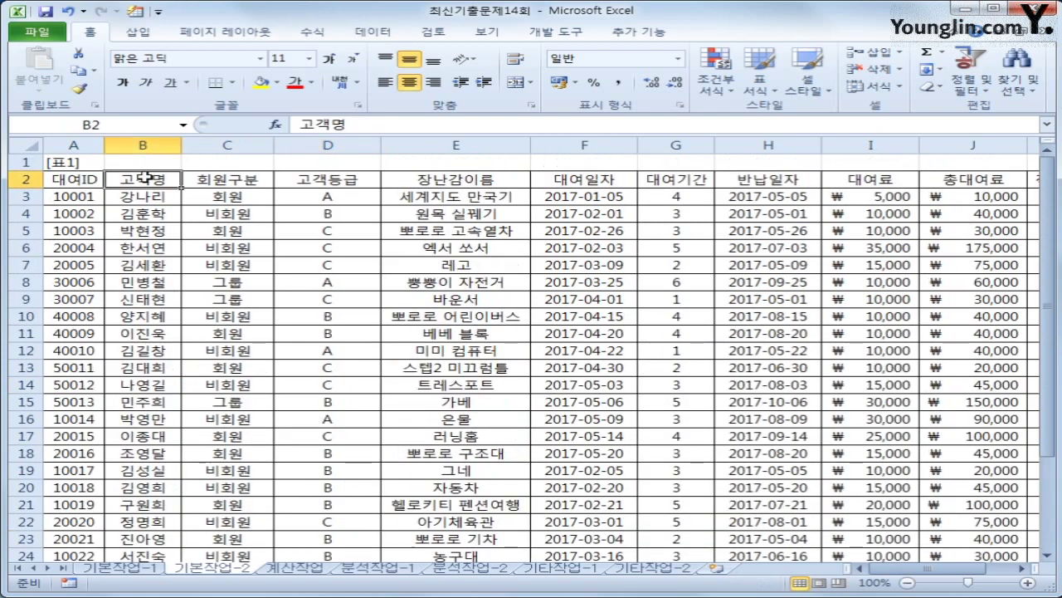
ctrl+click(253, 182)
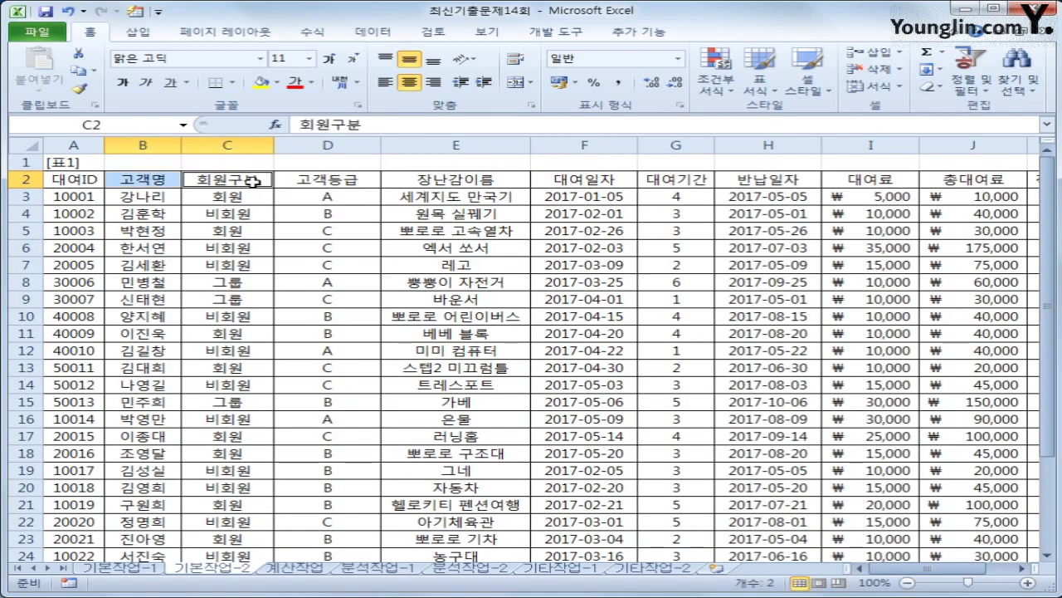
ctrl+click(607, 181)
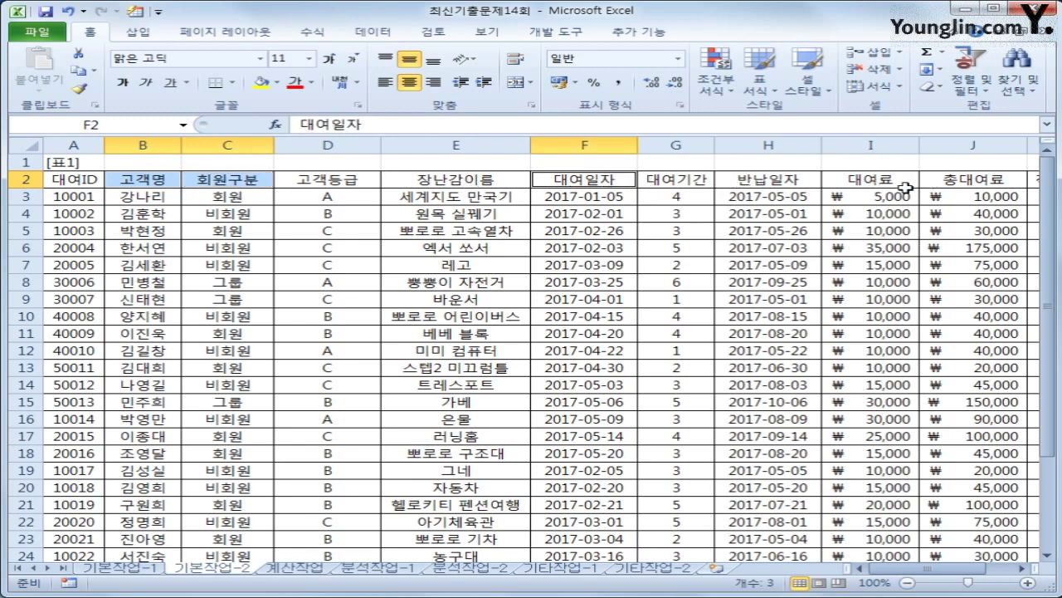
key(ctrl+c)
scroll(280, 464, down, 6)
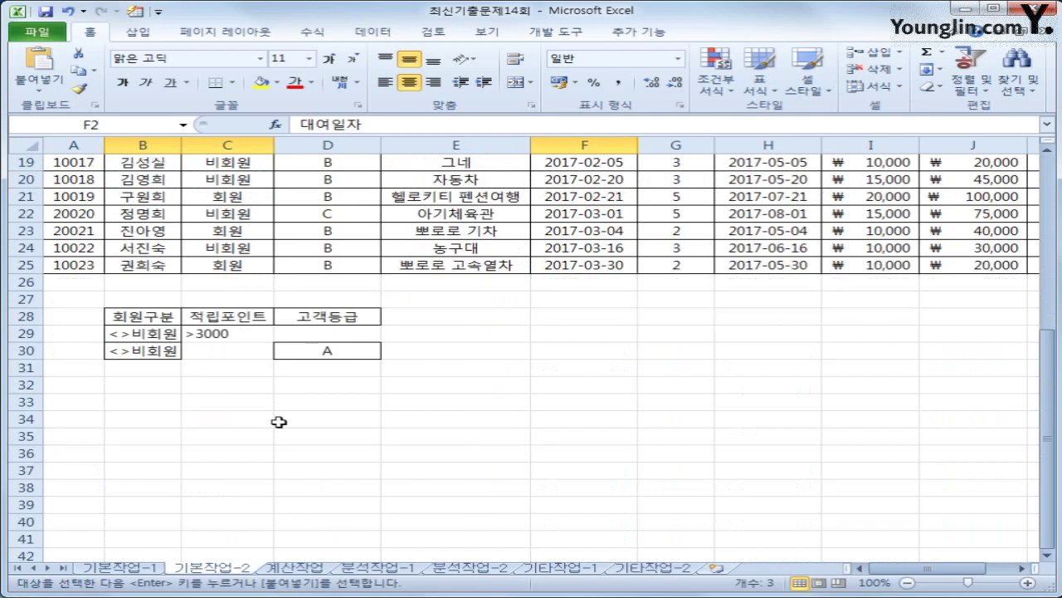
click(149, 420)
key(ctrl+v)
Copy the 장난감이름 and 대여료 headers from row 2 to E34, completing the output header row
scroll(214, 434, up, 6)
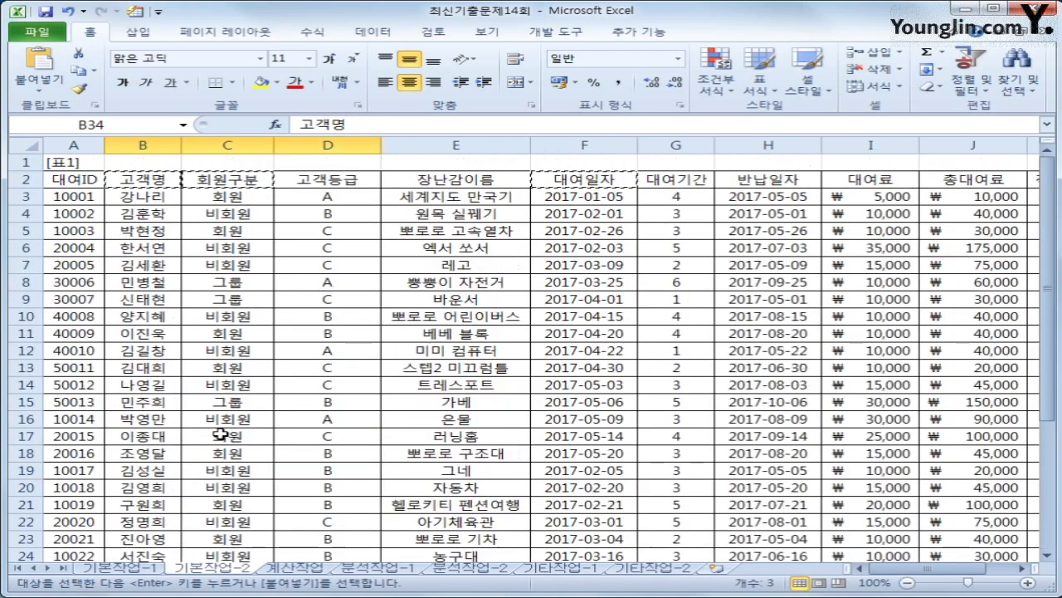
click(433, 180)
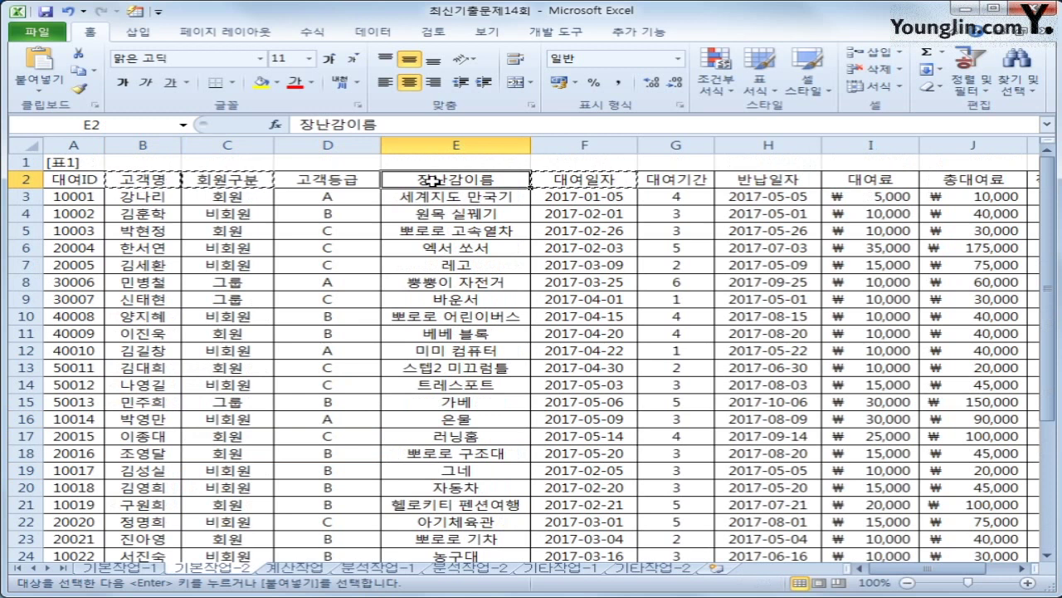
ctrl+click(888, 187)
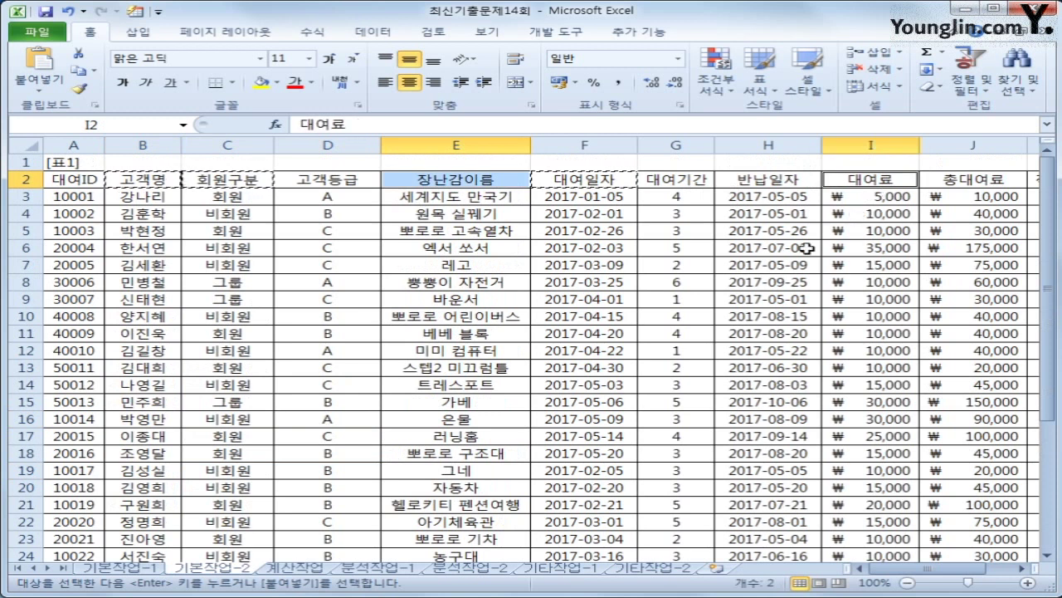
scroll(379, 439, down, 6)
click(429, 414)
key(ctrl+v)
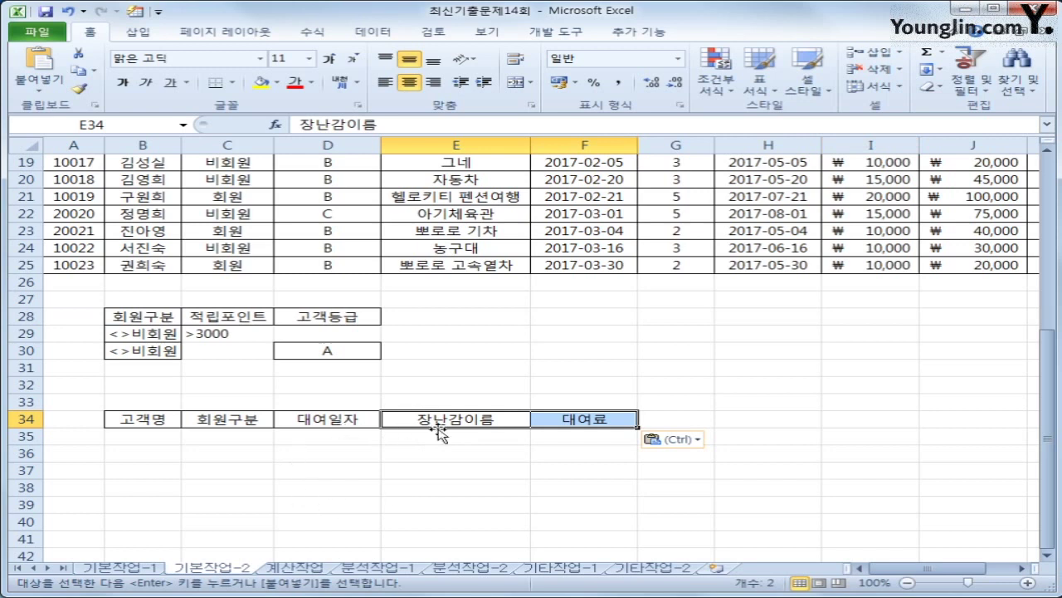
click(584, 418)
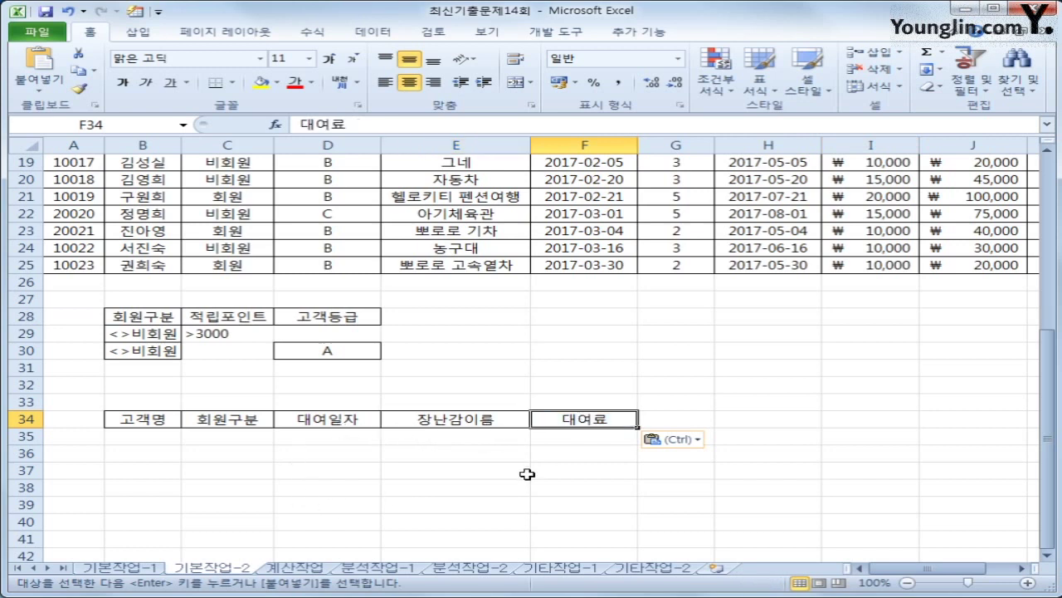
Start an advanced filter on the rental table A2:K25 with B28:D30 as the criteria range
scroll(527, 474, up, 5)
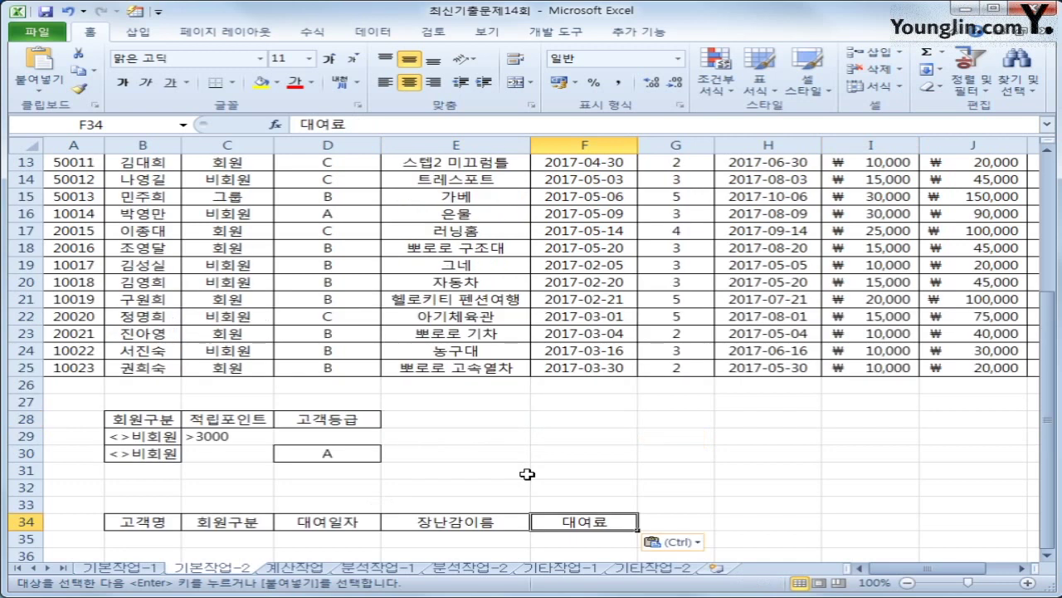
click(338, 252)
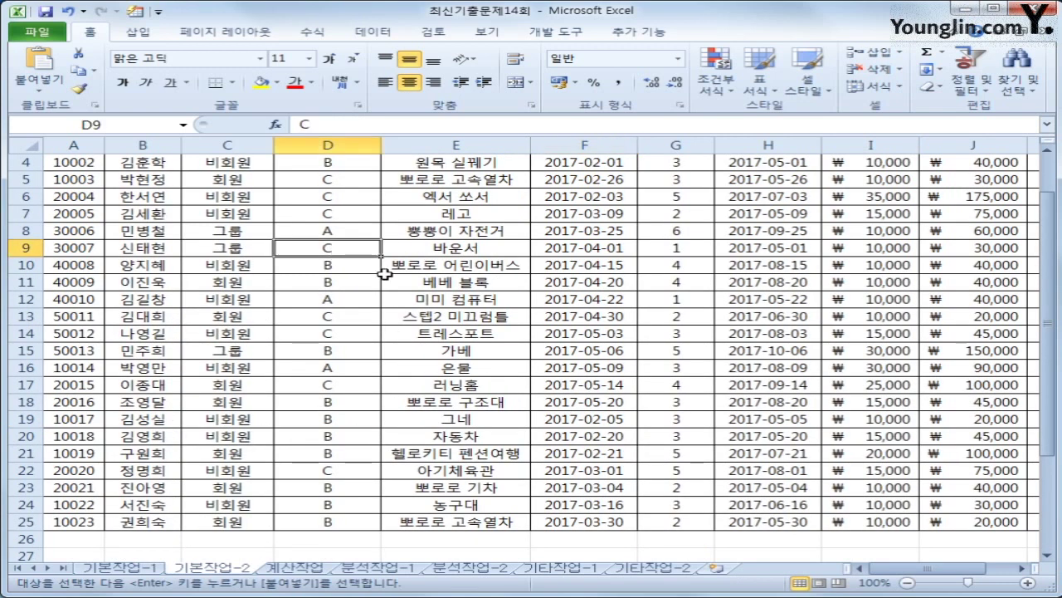
click(378, 38)
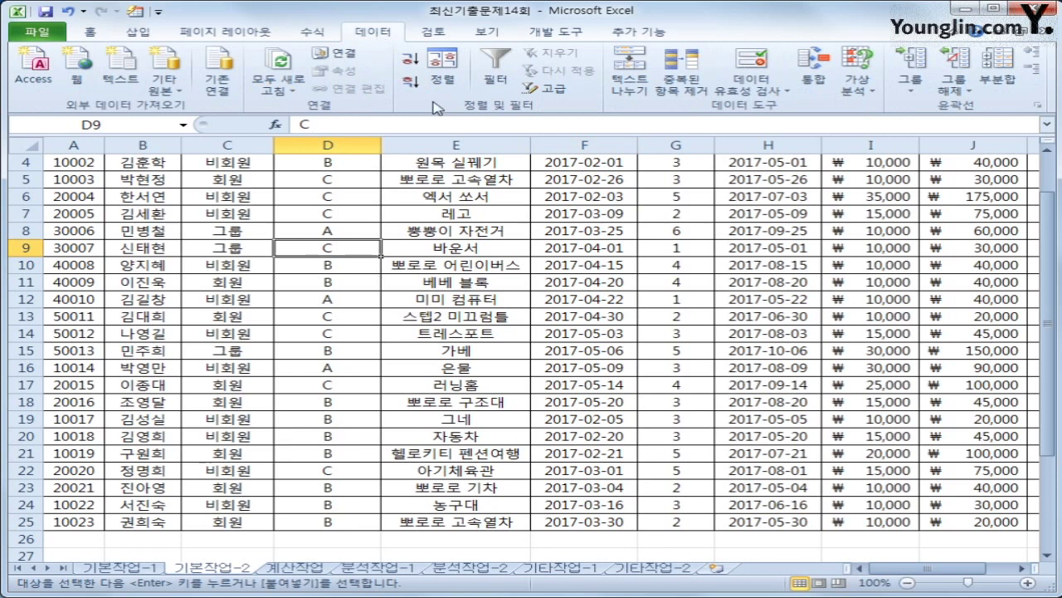
click(555, 89)
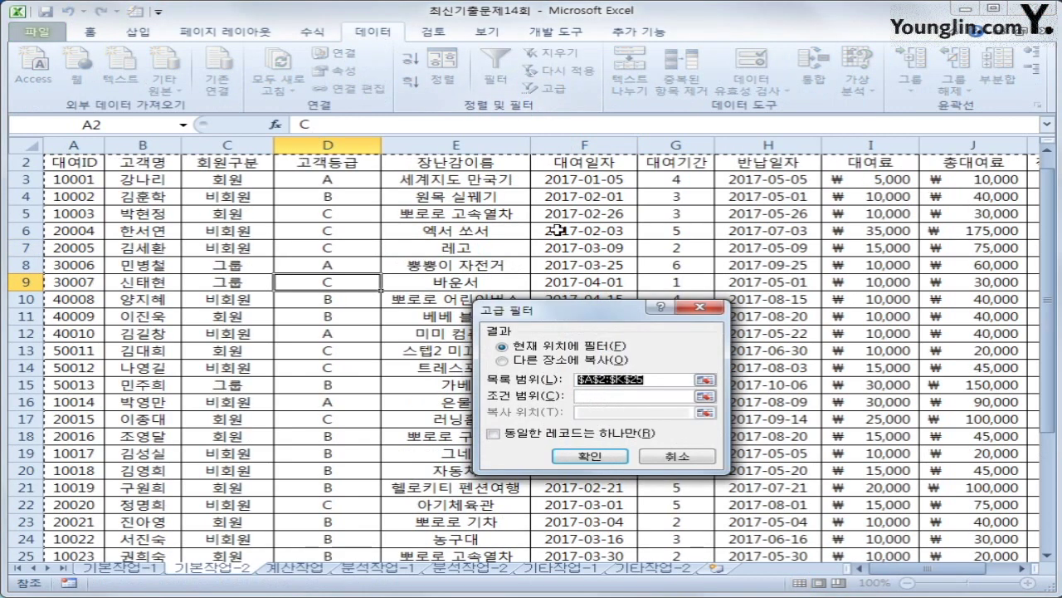
click(609, 398)
scroll(366, 425, down, 3)
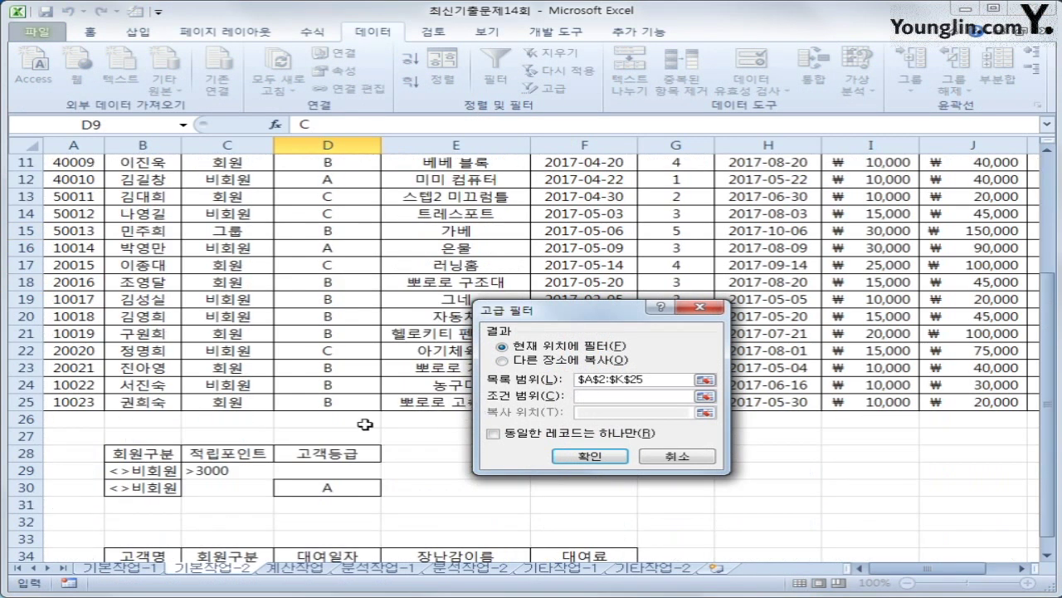
drag(161, 457, 355, 488)
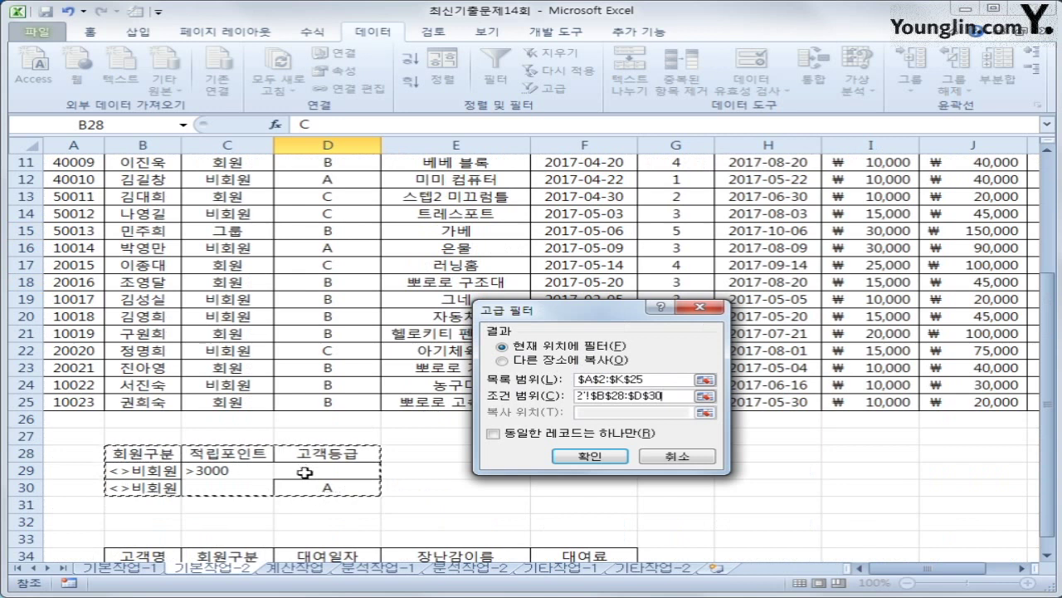
Set the advanced filter to copy its results to another location, B34:F34, and run it
click(614, 361)
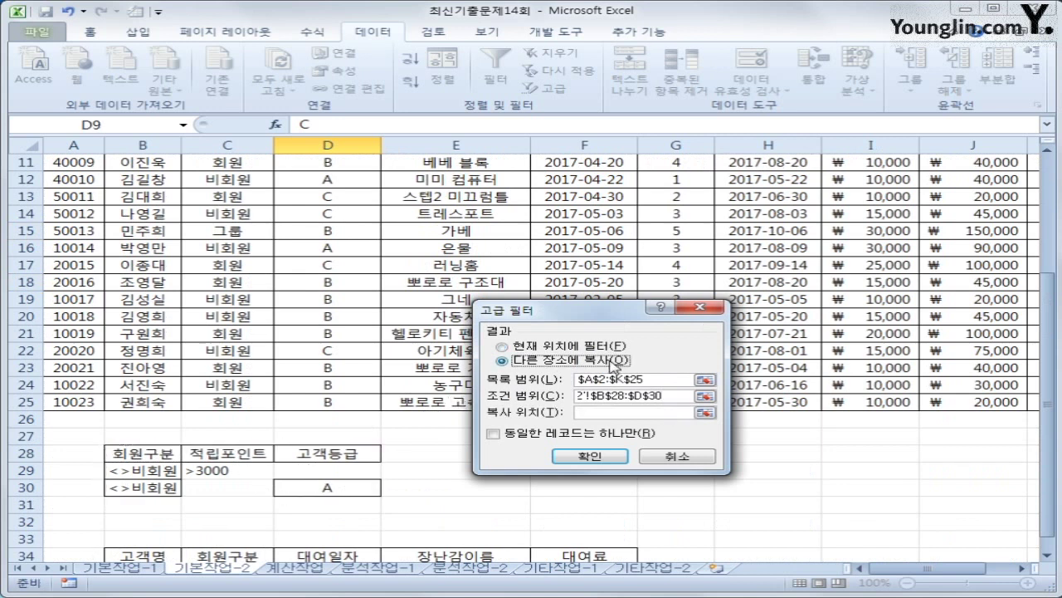
click(605, 412)
scroll(440, 440, down, 2)
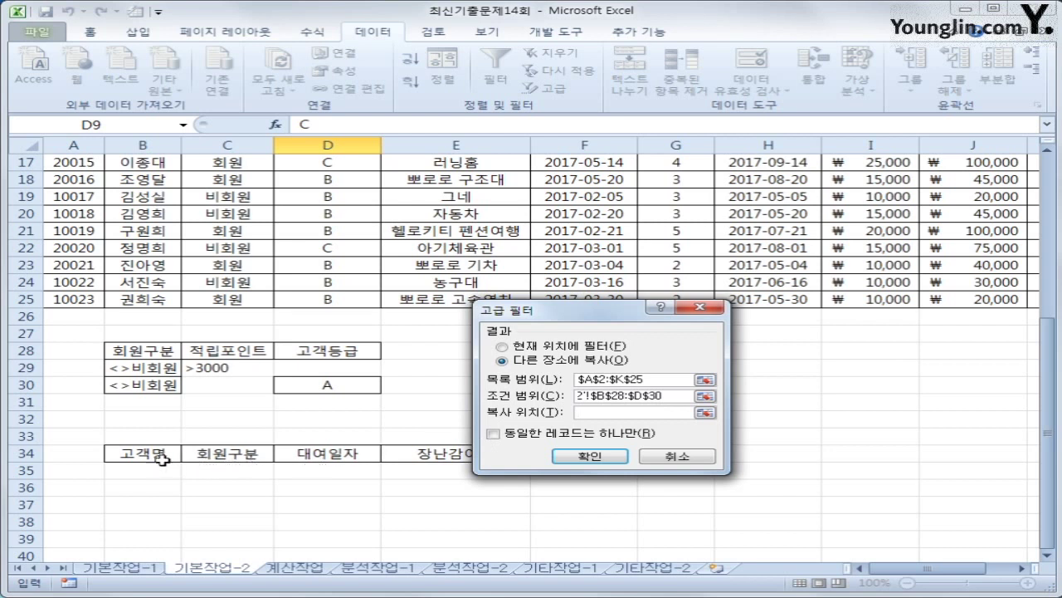
drag(158, 455, 586, 451)
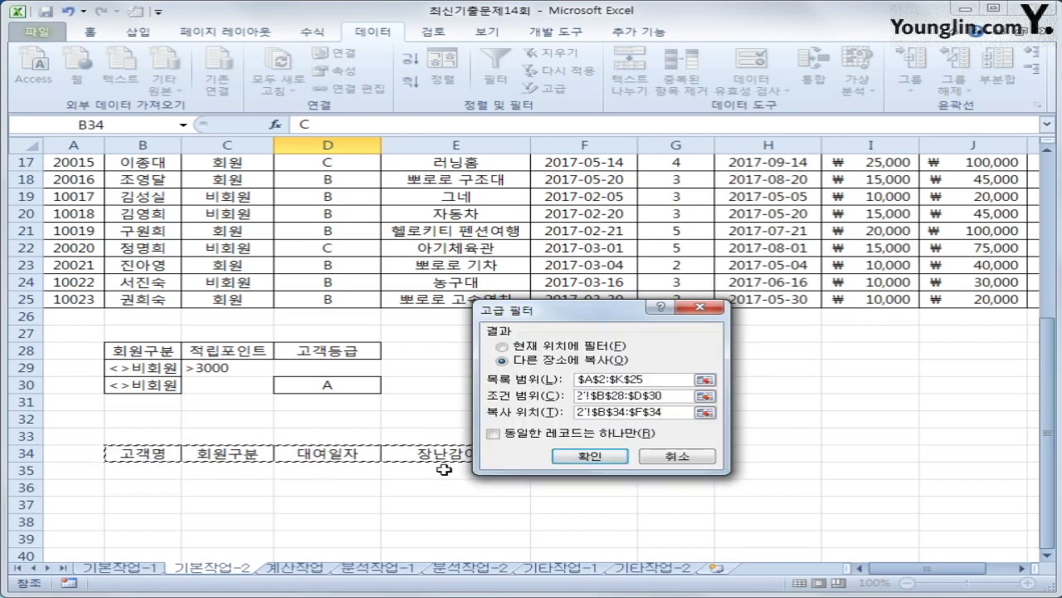
click(603, 455)
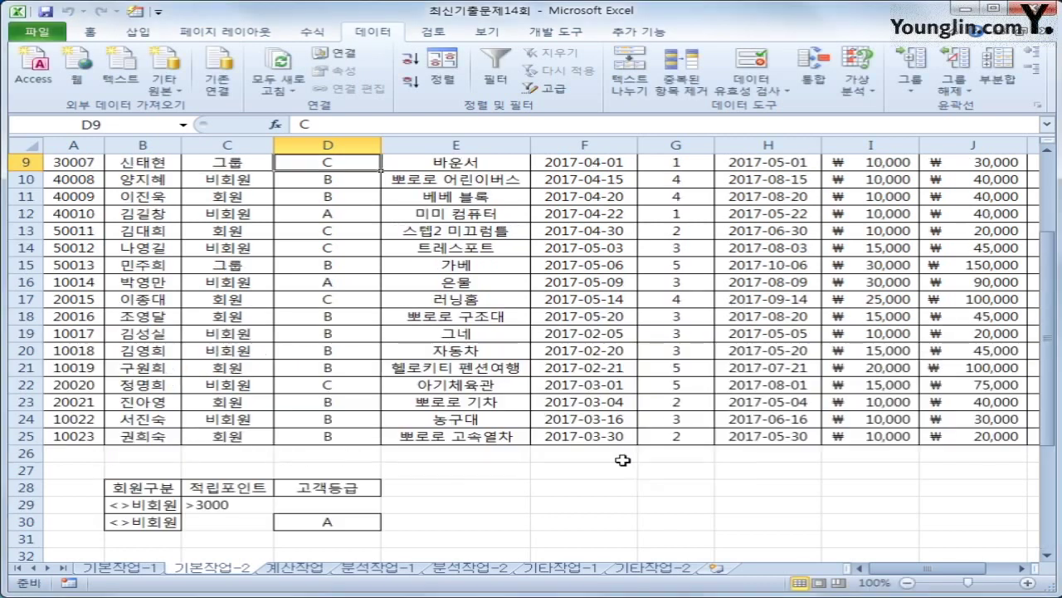
scroll(602, 455, down, 4)
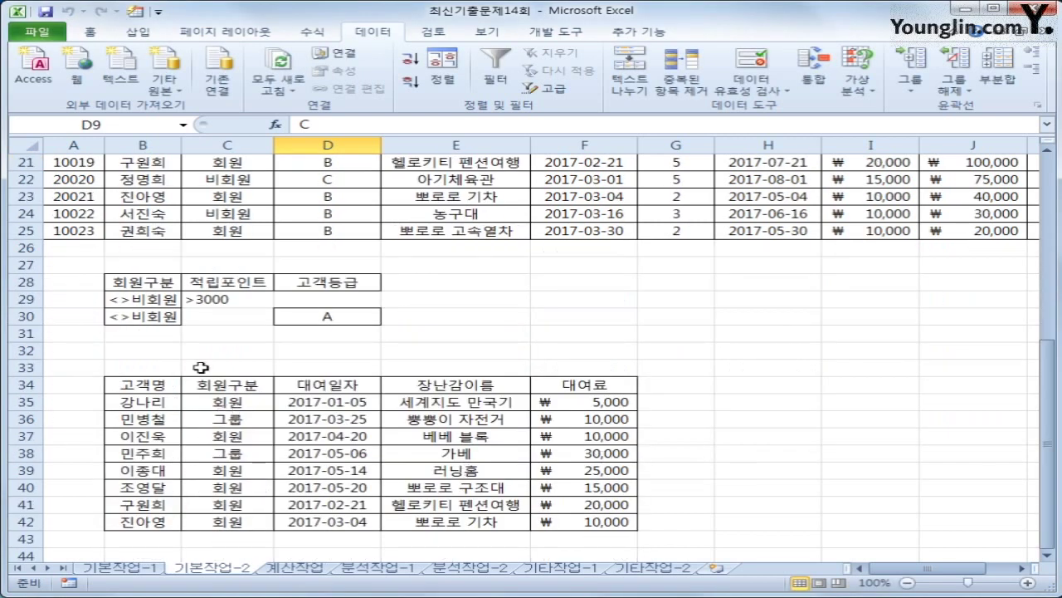
drag(153, 299, 235, 290)
drag(146, 316, 328, 317)
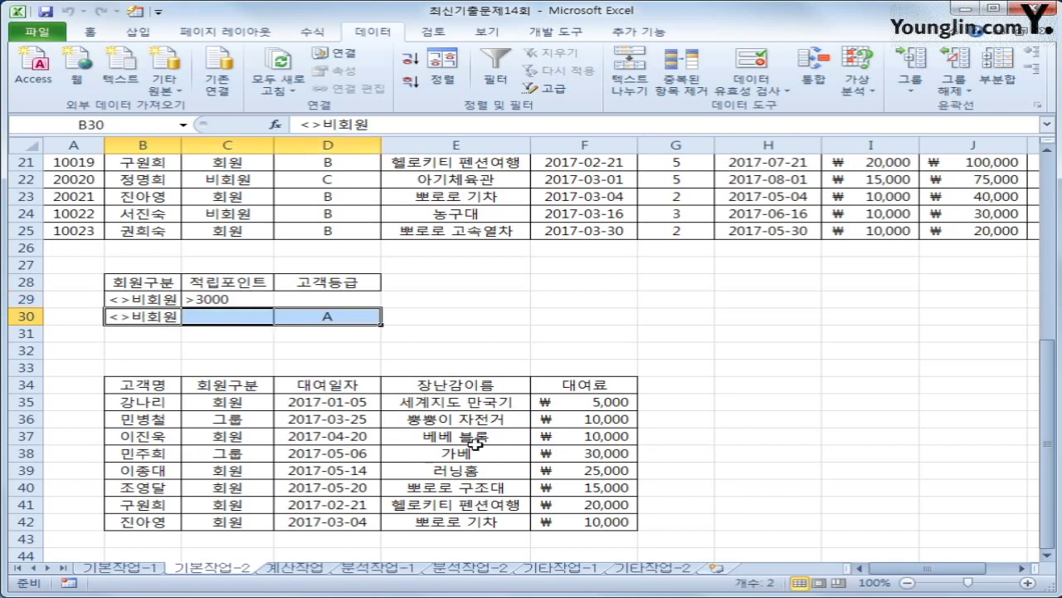
Create a new conditional formatting rule for A3:K25 that uses a formula to determine which cells to format
scroll(476, 442, up, 7)
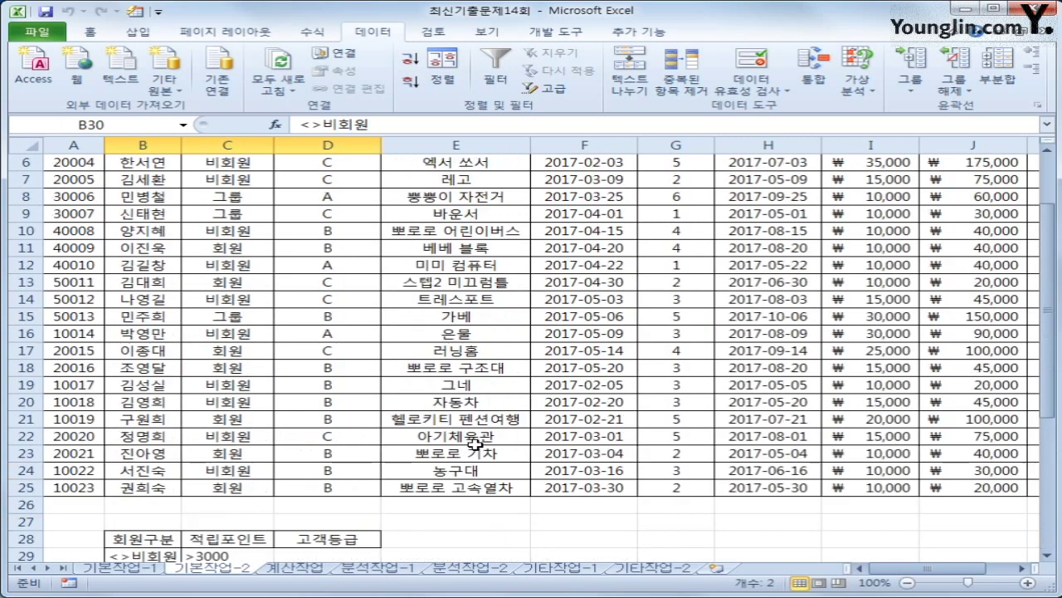
click(70, 200)
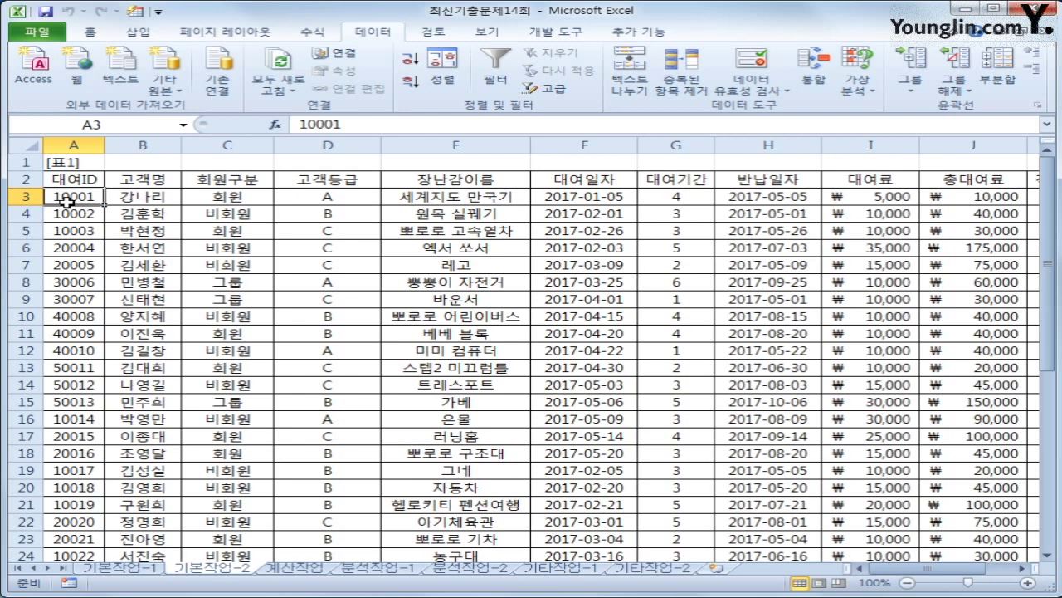
drag(66, 200, 806, 515)
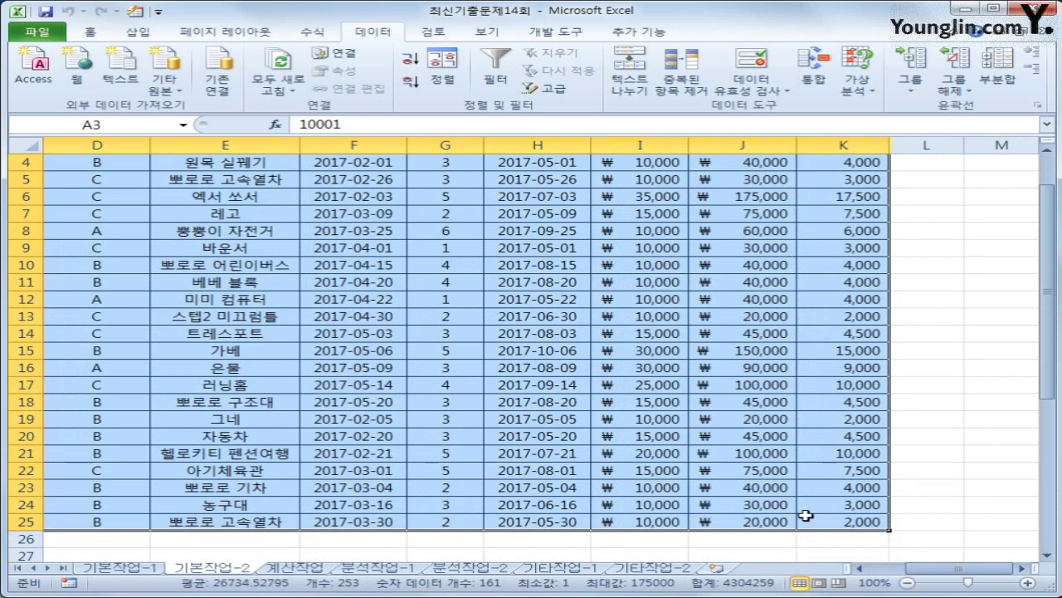
click(95, 37)
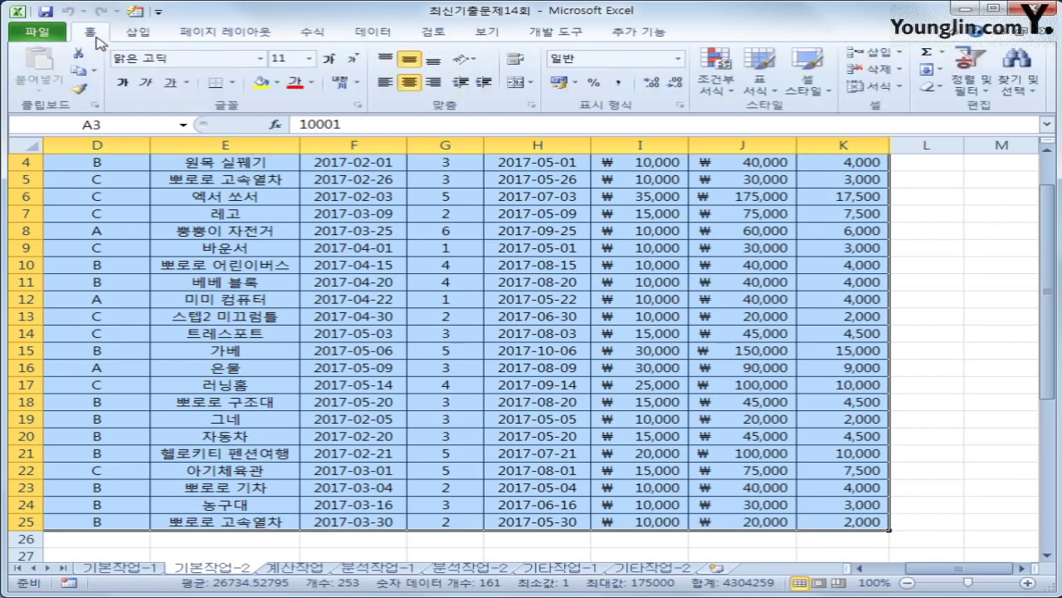
click(719, 87)
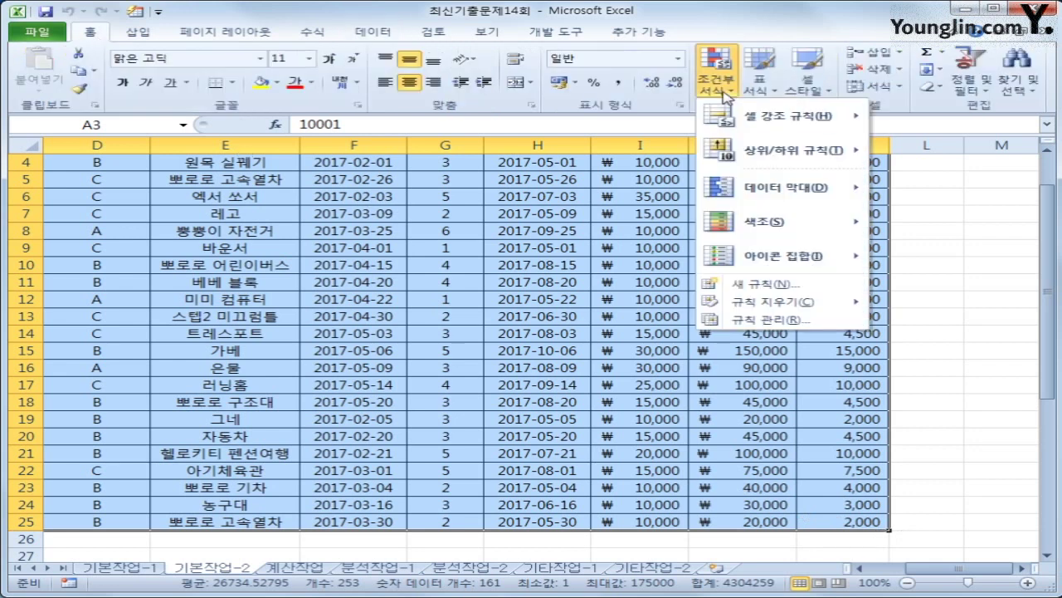
click(743, 283)
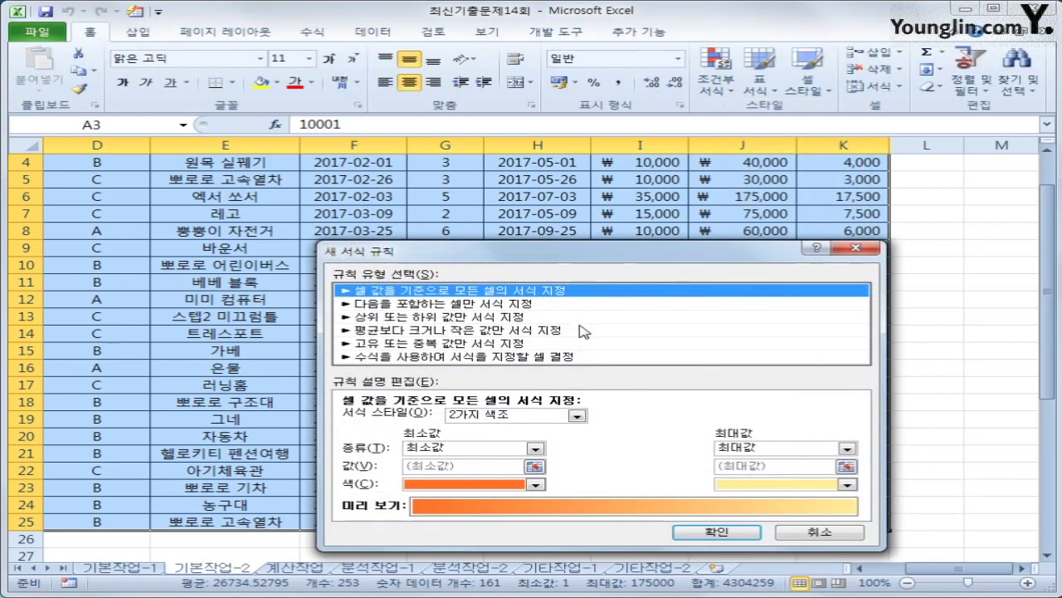
click(497, 359)
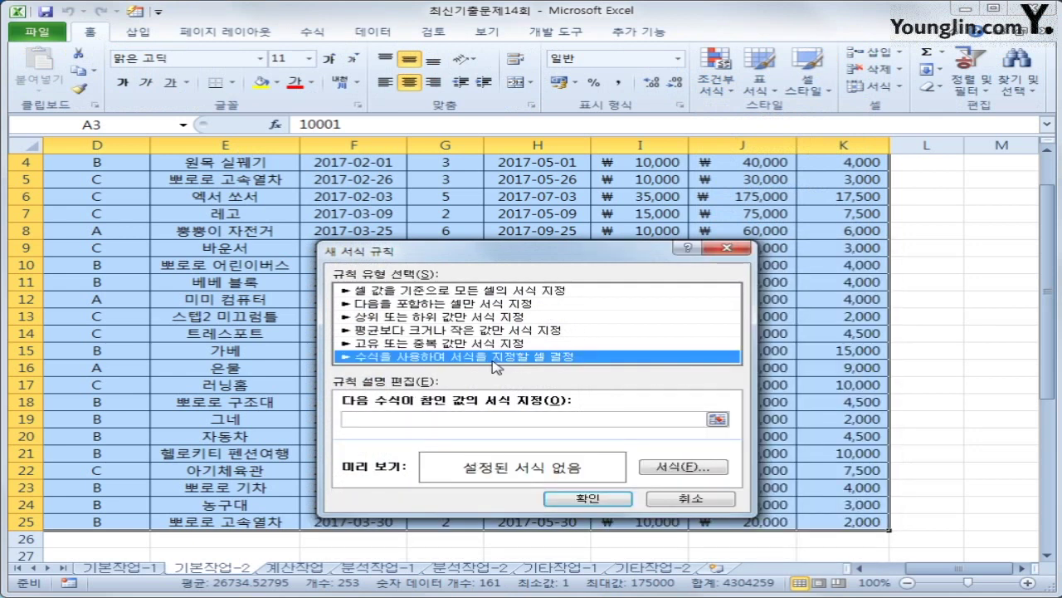
Begin the rule formula with =and(left($A3,1)="1",month( using a column-absolute reference to the 대여ID cell
click(485, 417)
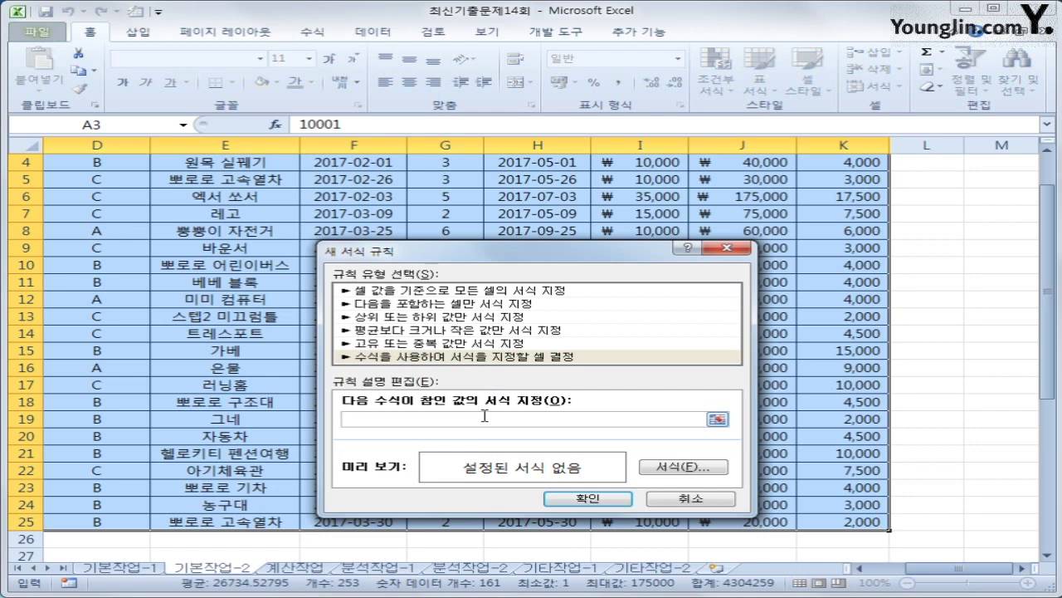
text(ㅋ)
text(=and(left()
scroll(484, 415, up, 1)
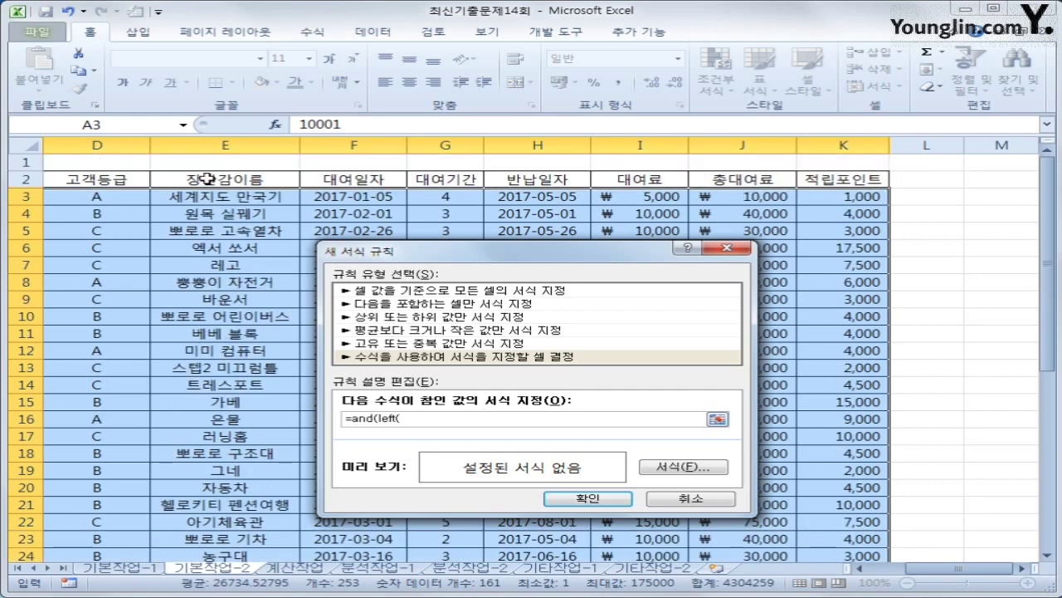
drag(949, 571, 889, 571)
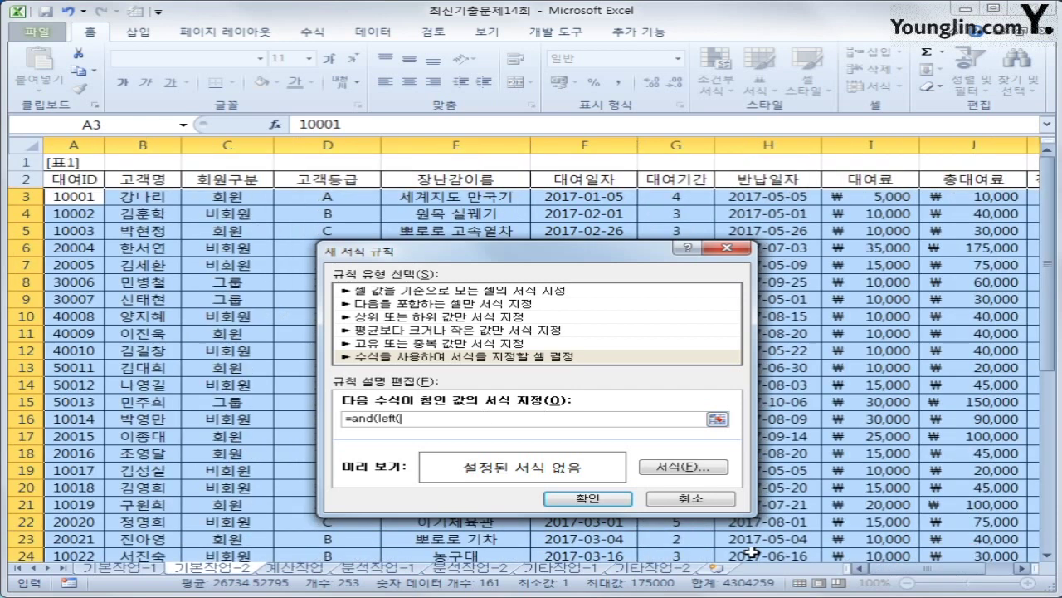
click(65, 196)
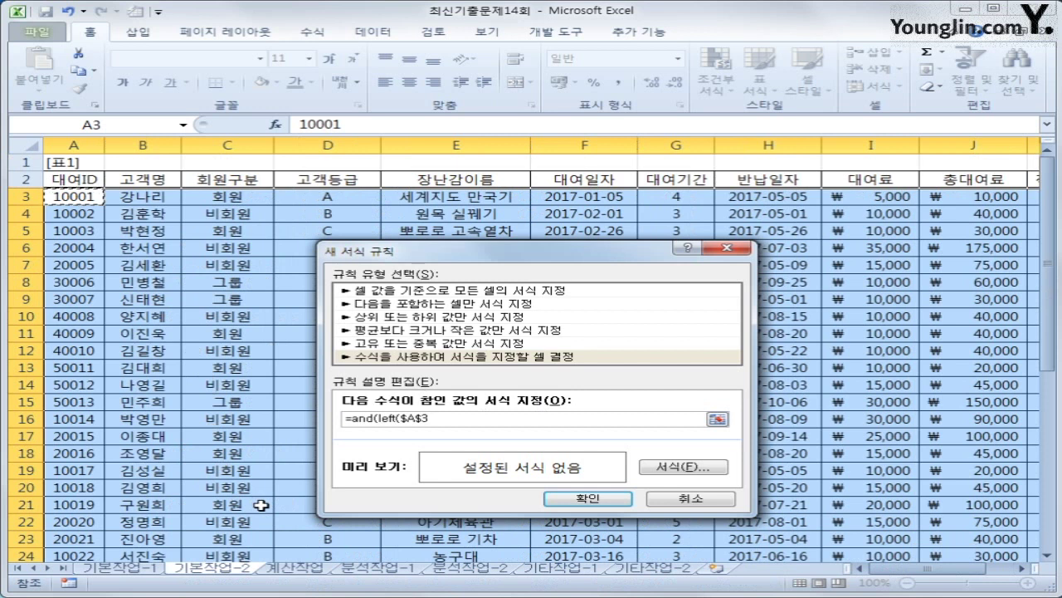
key(F4)
key(F4)
text(,1)="1",month()
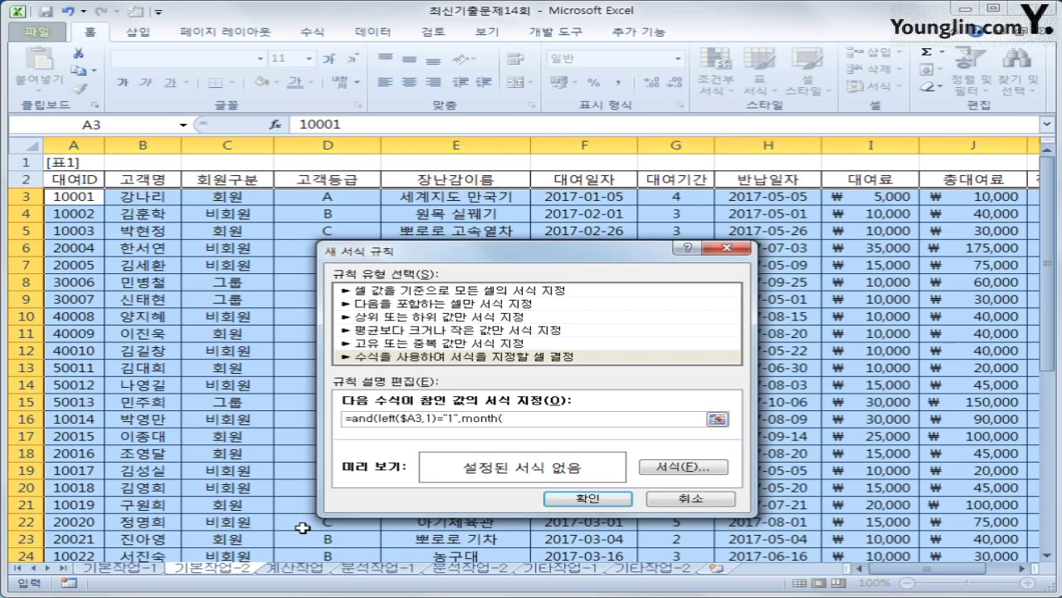
Complete the rule formula's second condition so that the 반납일자 month test reads month($H3)=5, and close the AND function
click(789, 199)
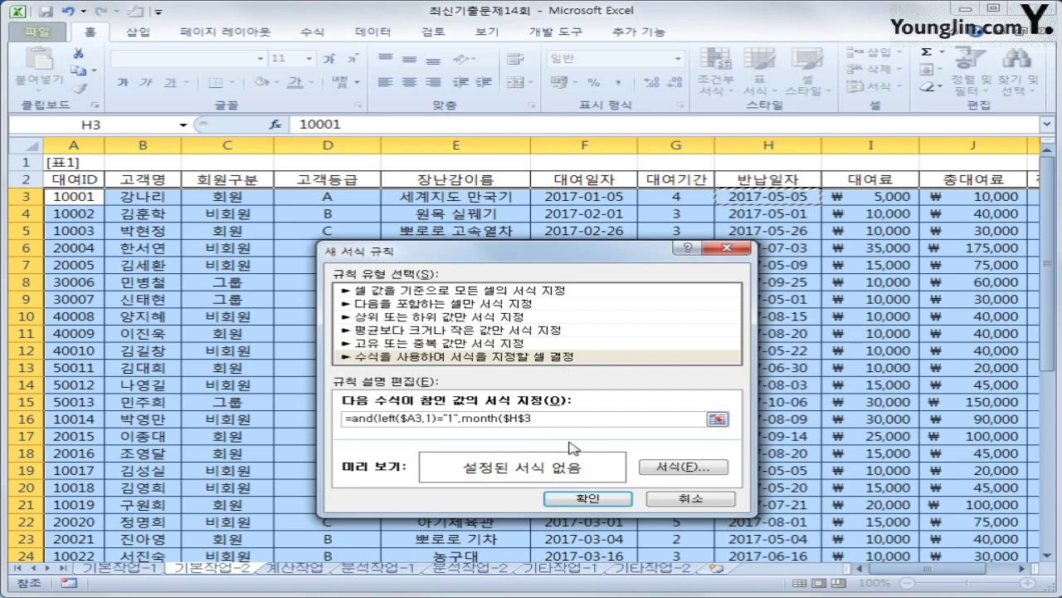
key(F4)
text()=)
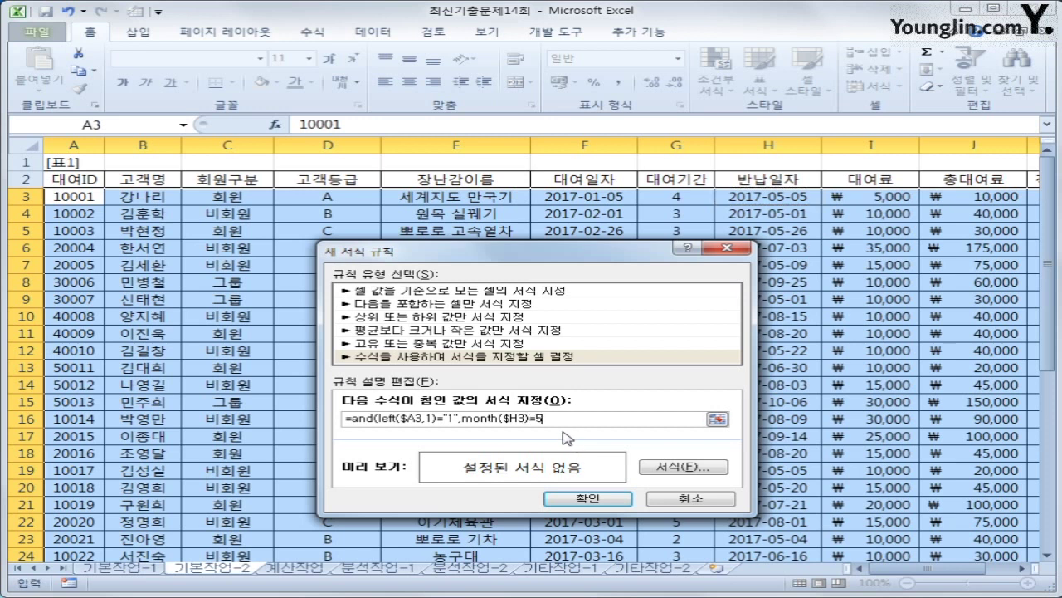
text(5))
Give the rule an italic (기울임꼴) font style with the standard blue font colour and apply it to the table
click(687, 468)
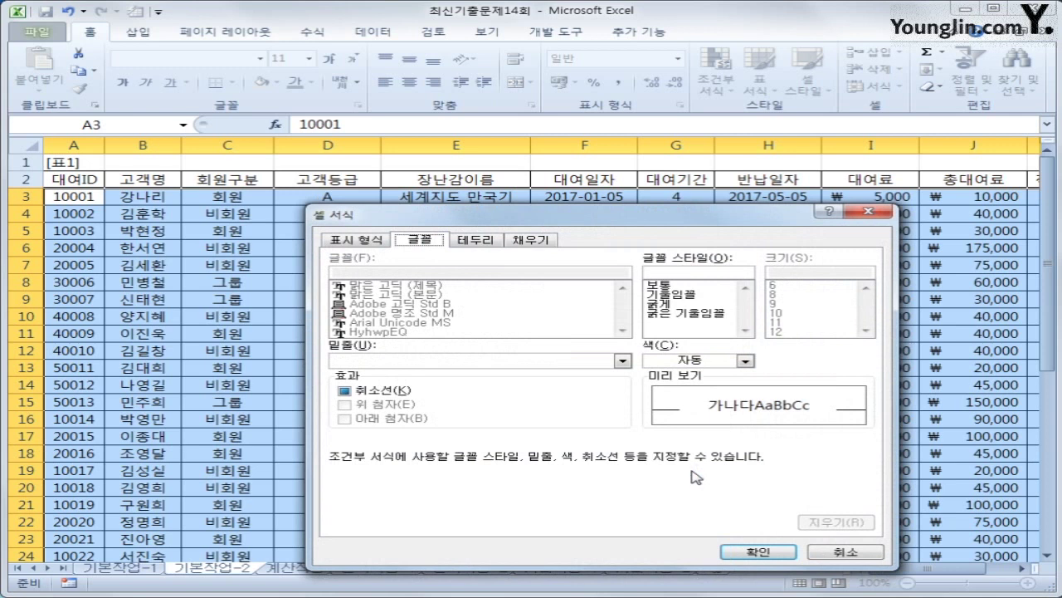
click(695, 302)
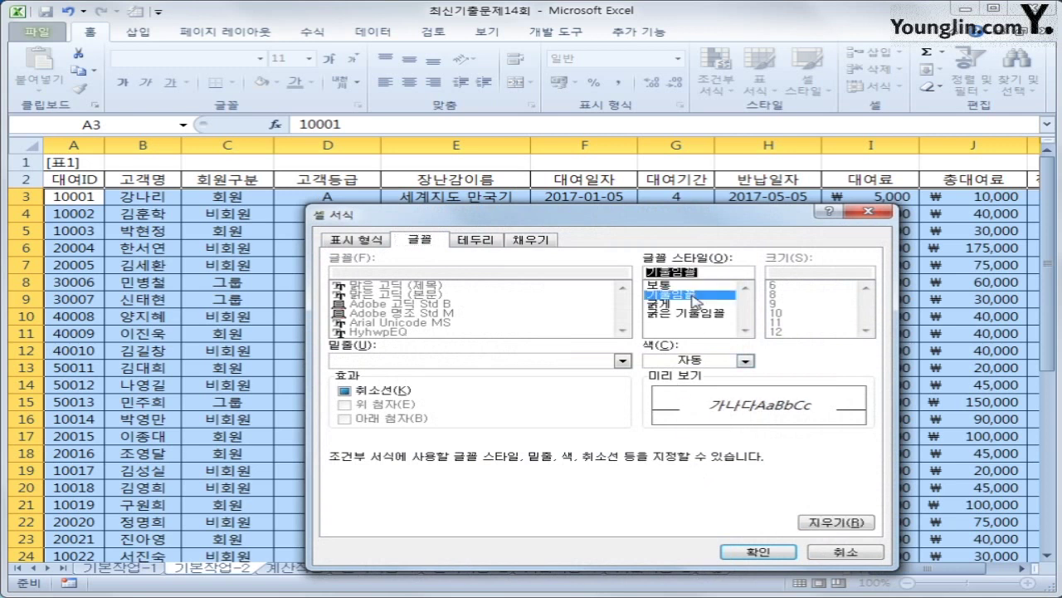
click(745, 360)
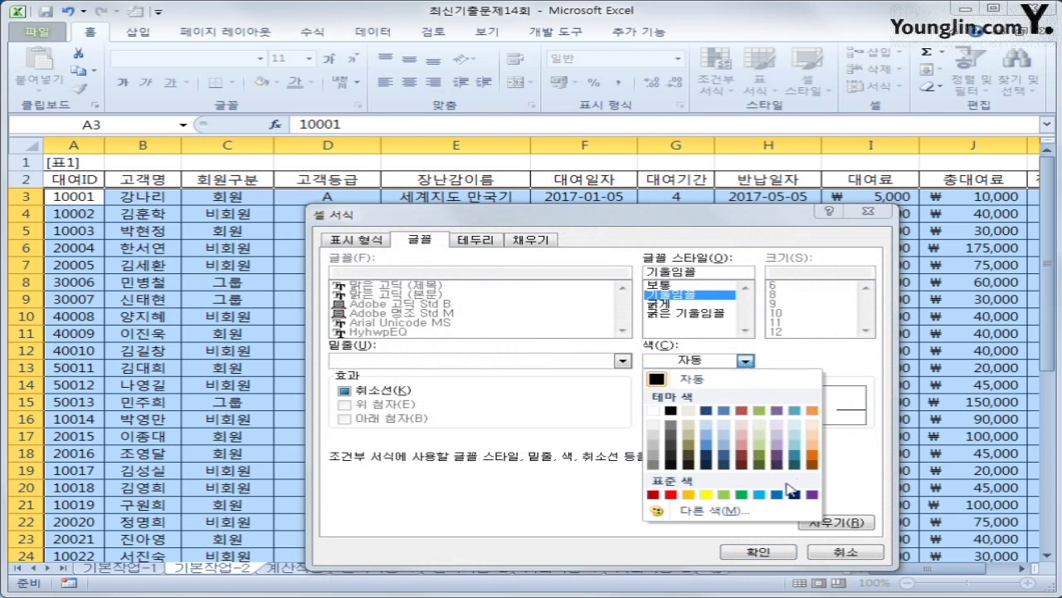
click(776, 494)
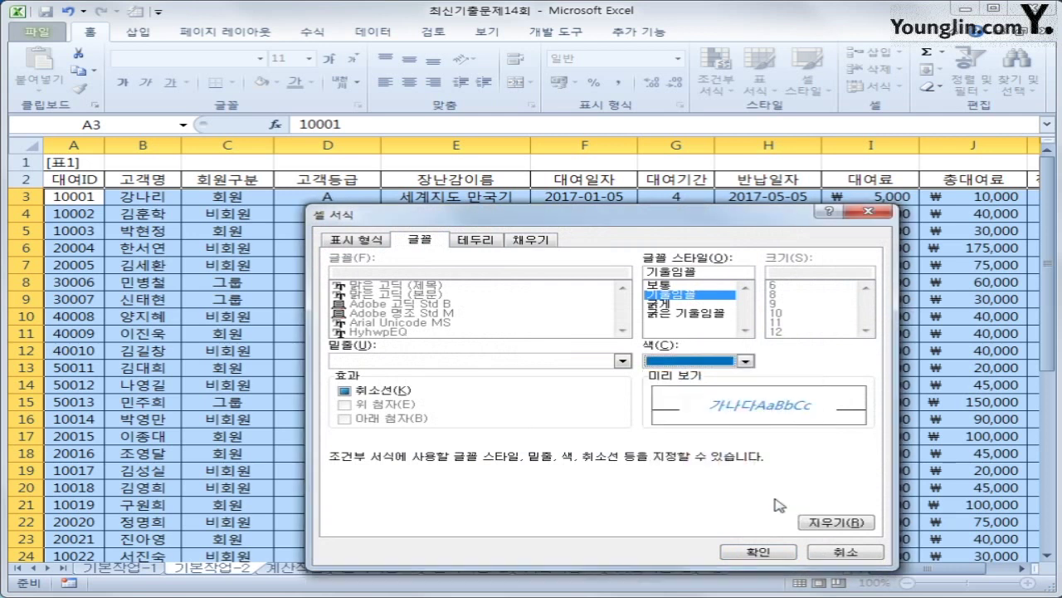
click(753, 552)
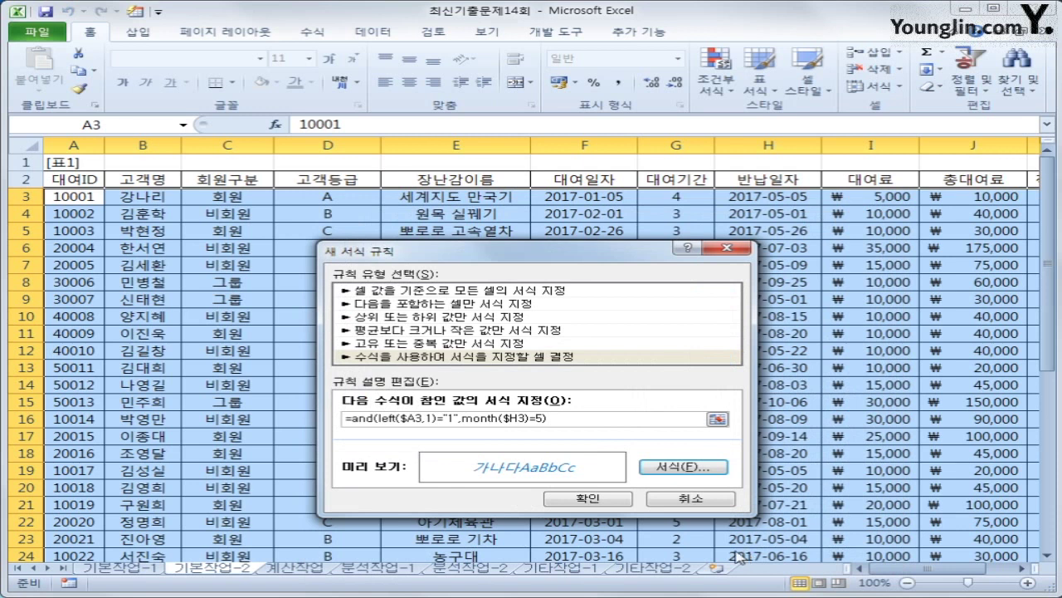
click(613, 500)
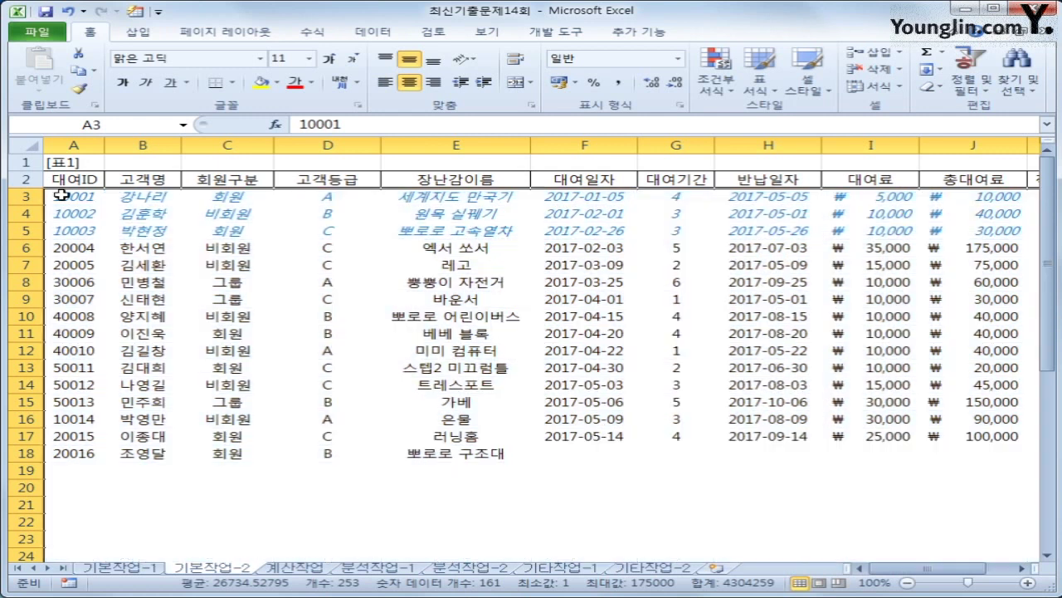
click(60, 194)
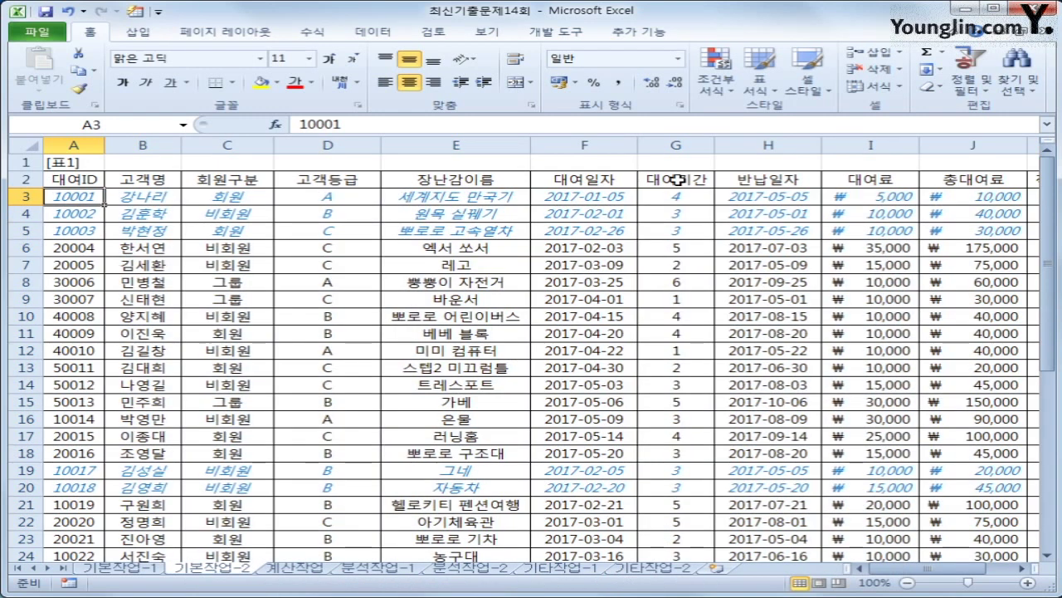
click(771, 200)
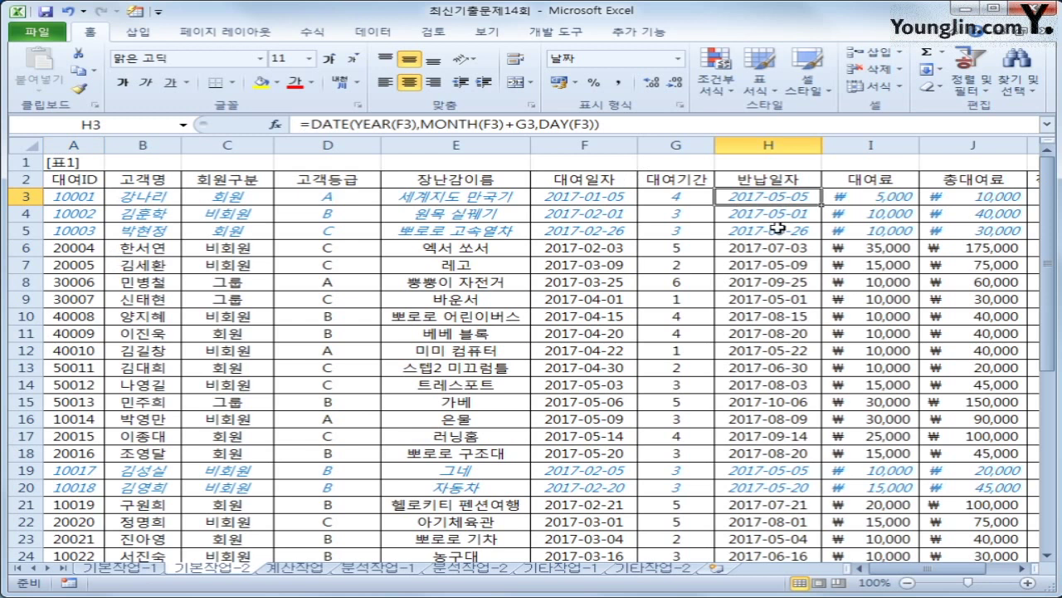
scroll(820, 427, down, 2)
scroll(820, 426, up, 2)
Enable the hidden (숨김) protection option for the 적립포인트 cells K3:K25, keeping them locked
drag(942, 569, 958, 569)
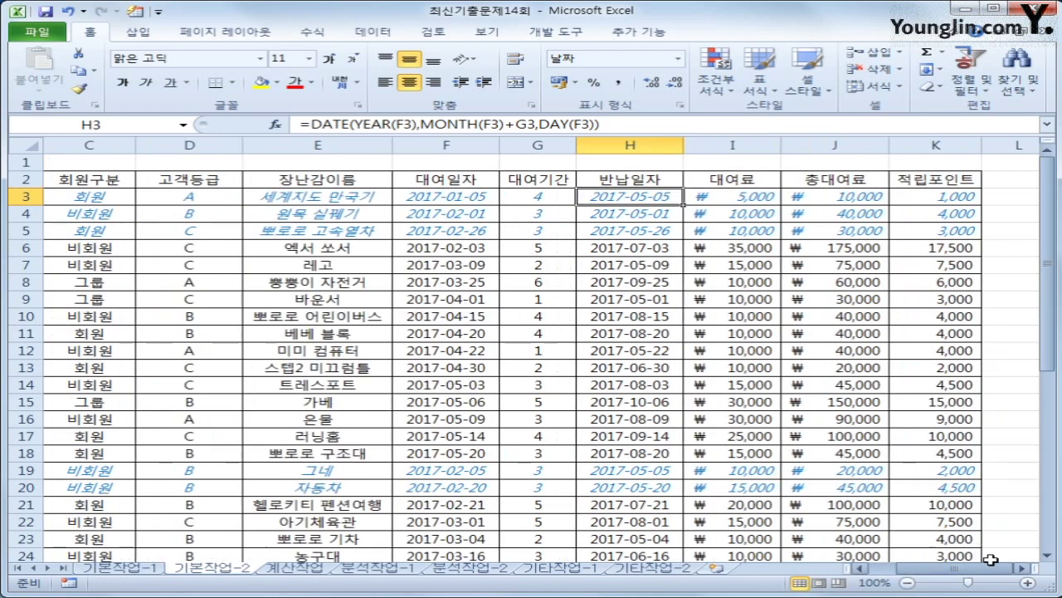
click(956, 202)
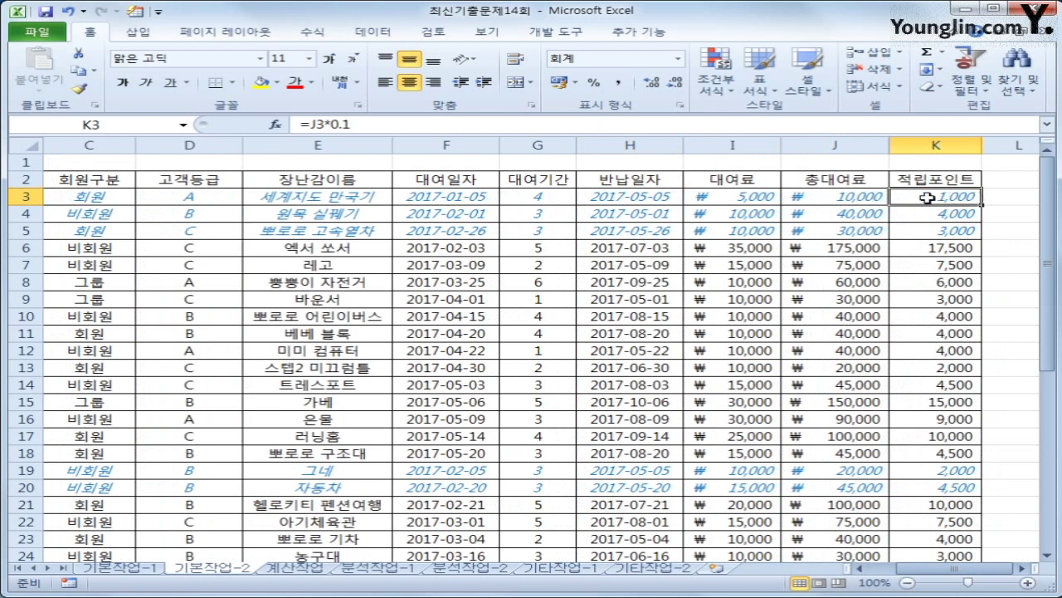
drag(927, 198, 919, 524)
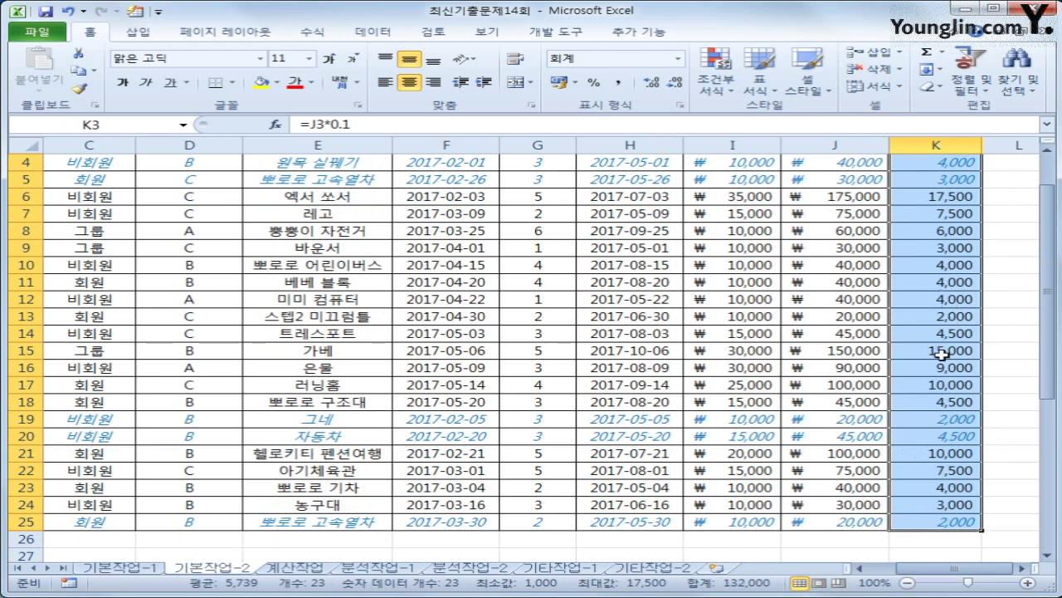
key(shift+F10)
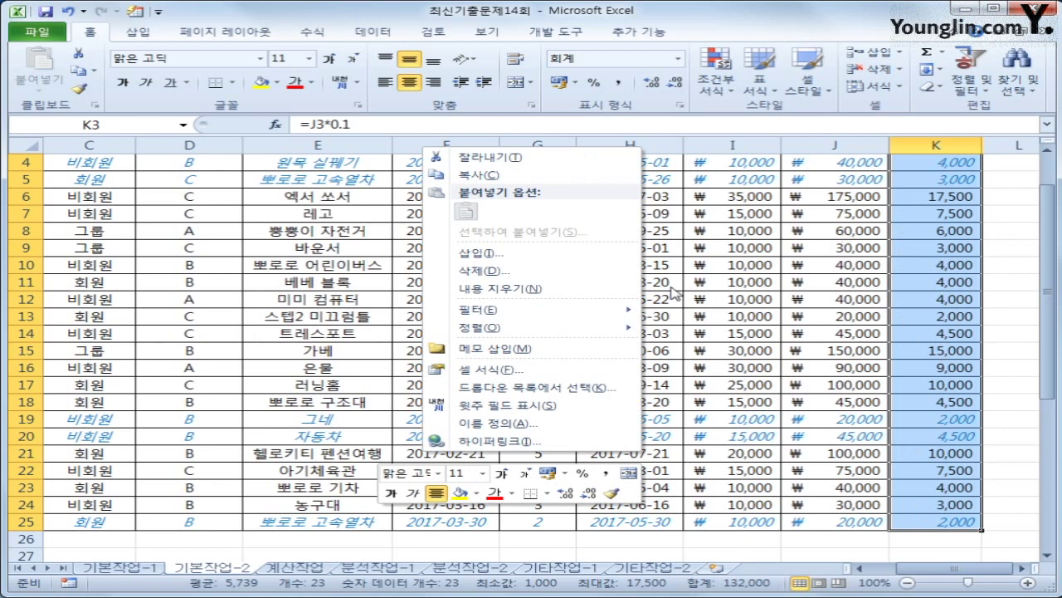
click(596, 370)
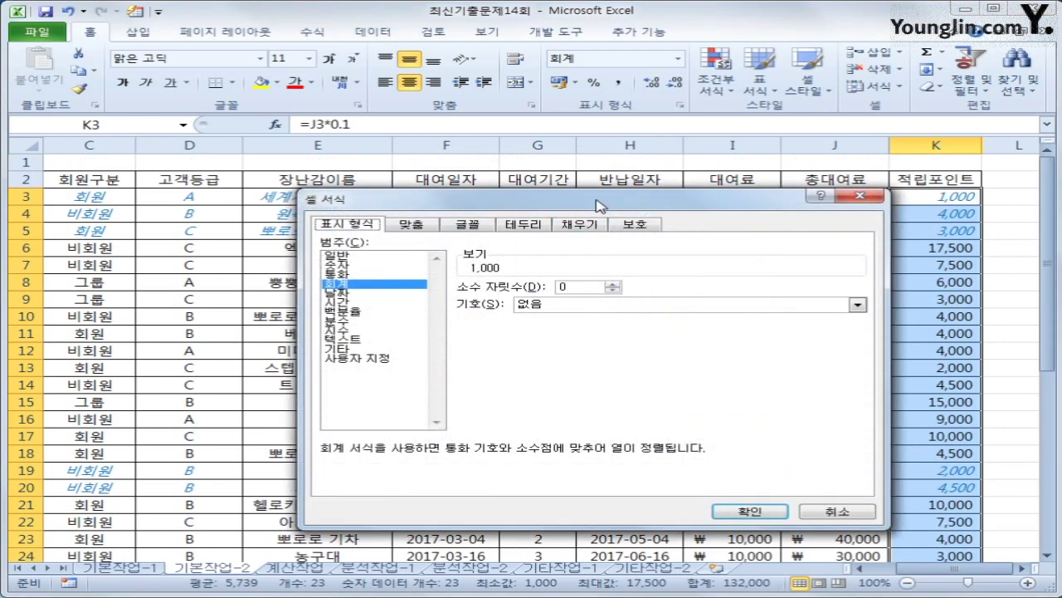
drag(596, 200, 500, 183)
click(553, 209)
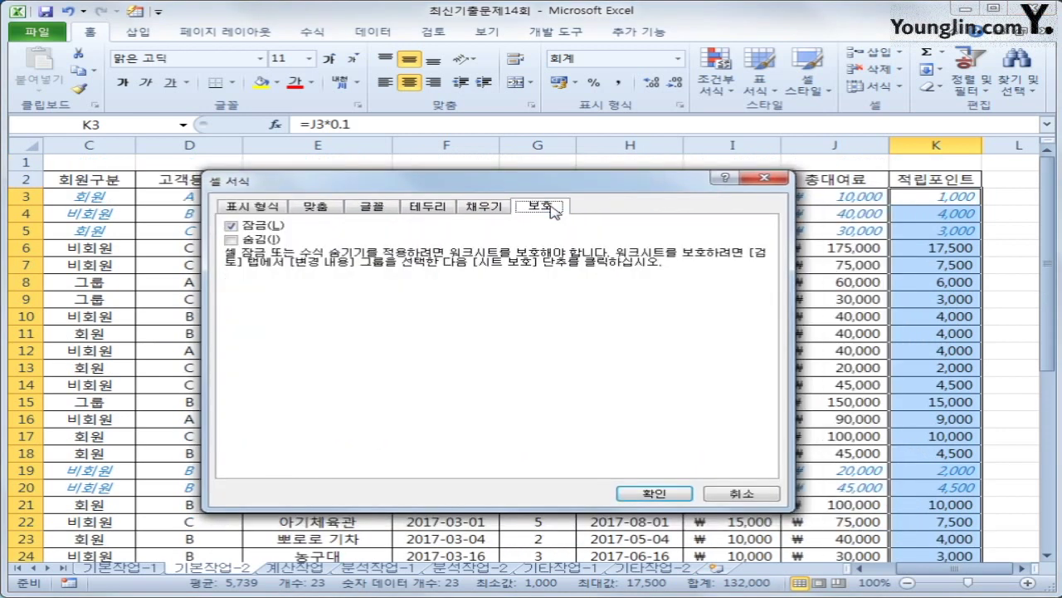
click(249, 240)
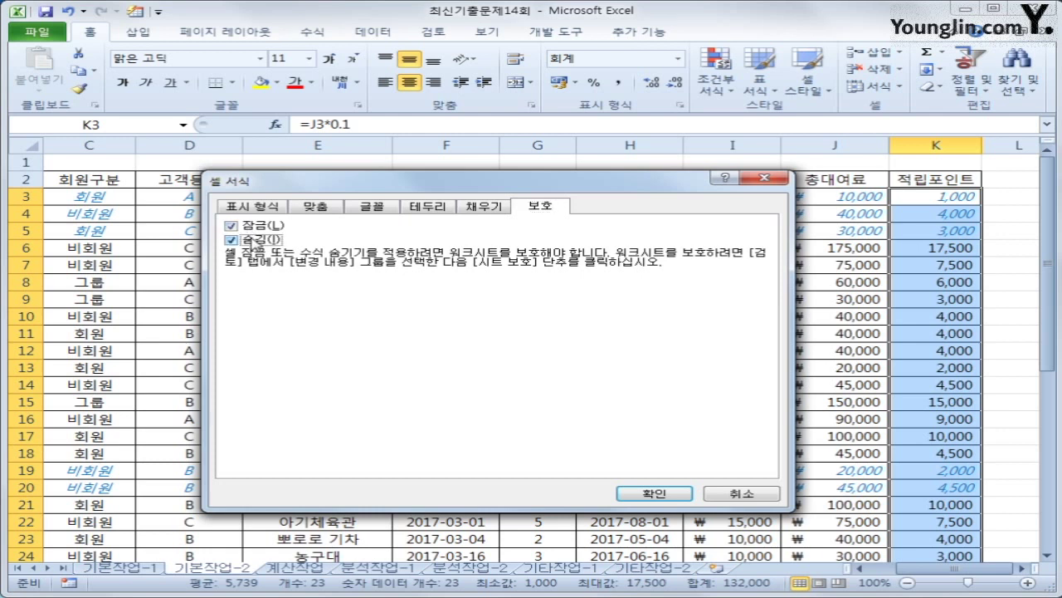
click(648, 492)
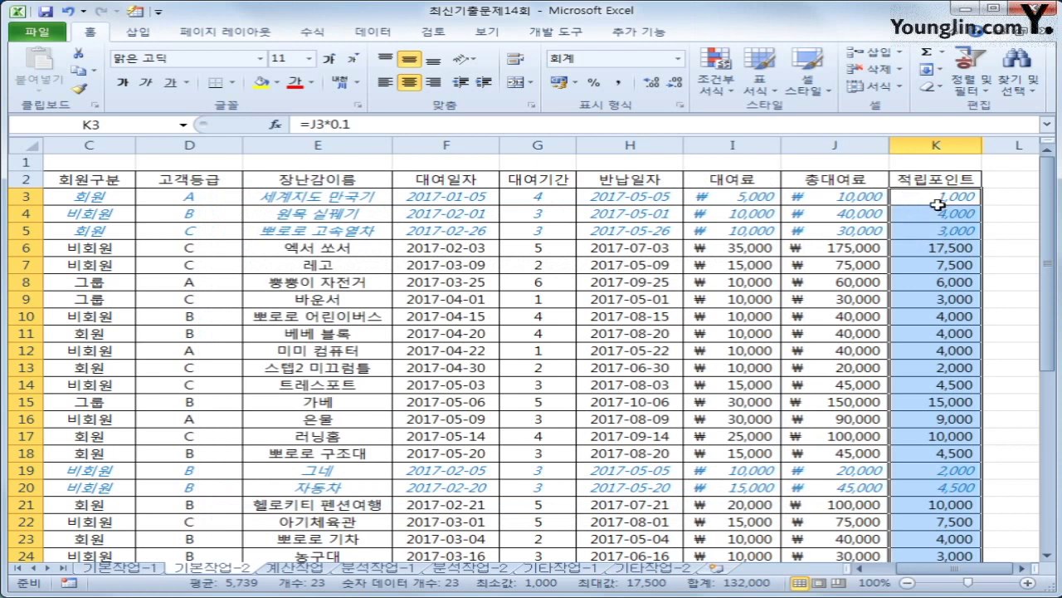
Protect the sheet without a password, allowing only selection of locked and unlocked cells
click(441, 34)
click(597, 76)
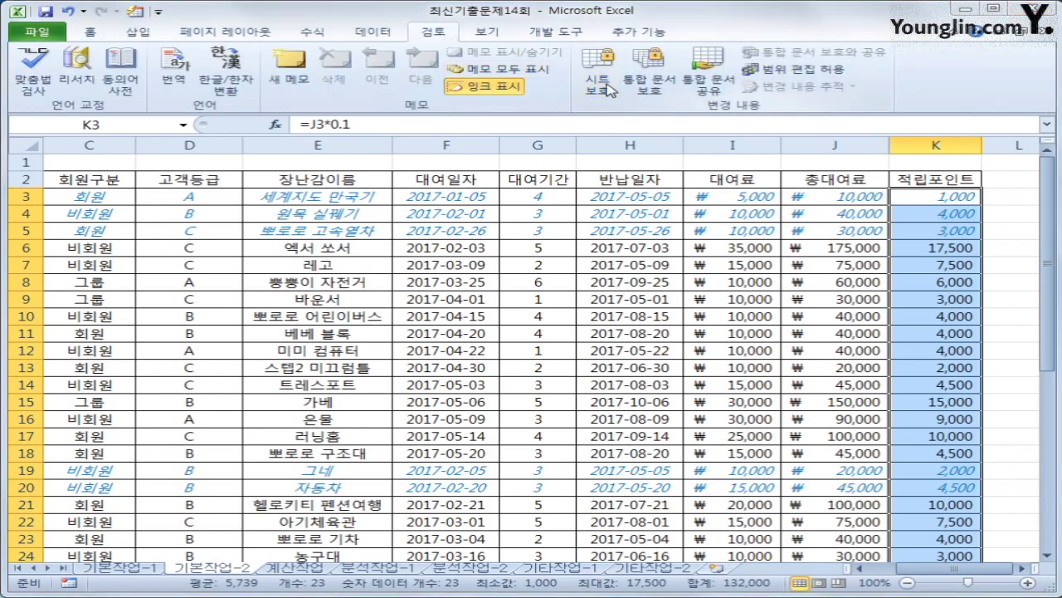
drag(546, 265, 554, 186)
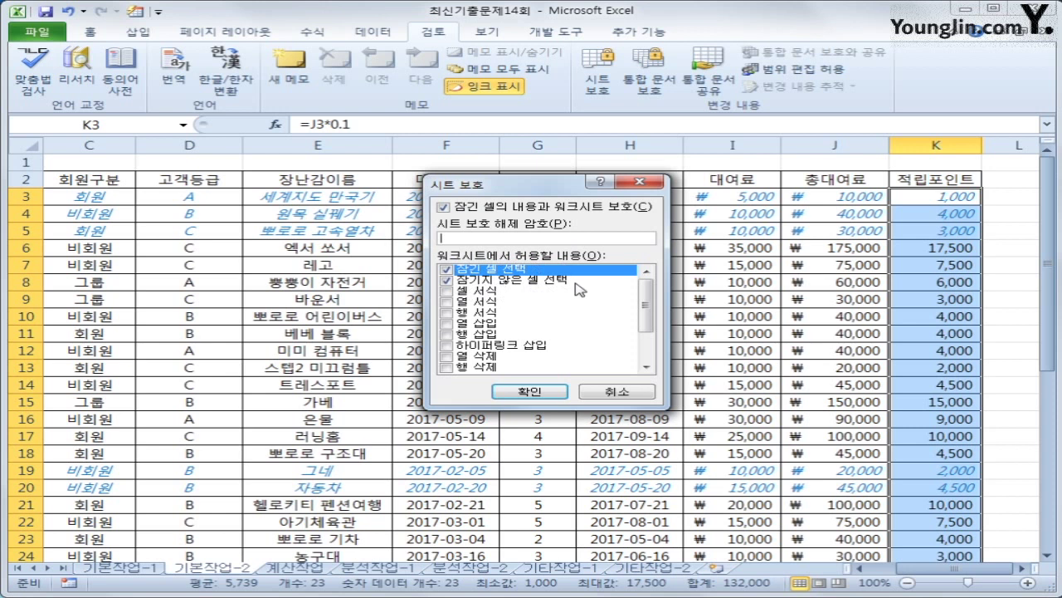
click(562, 391)
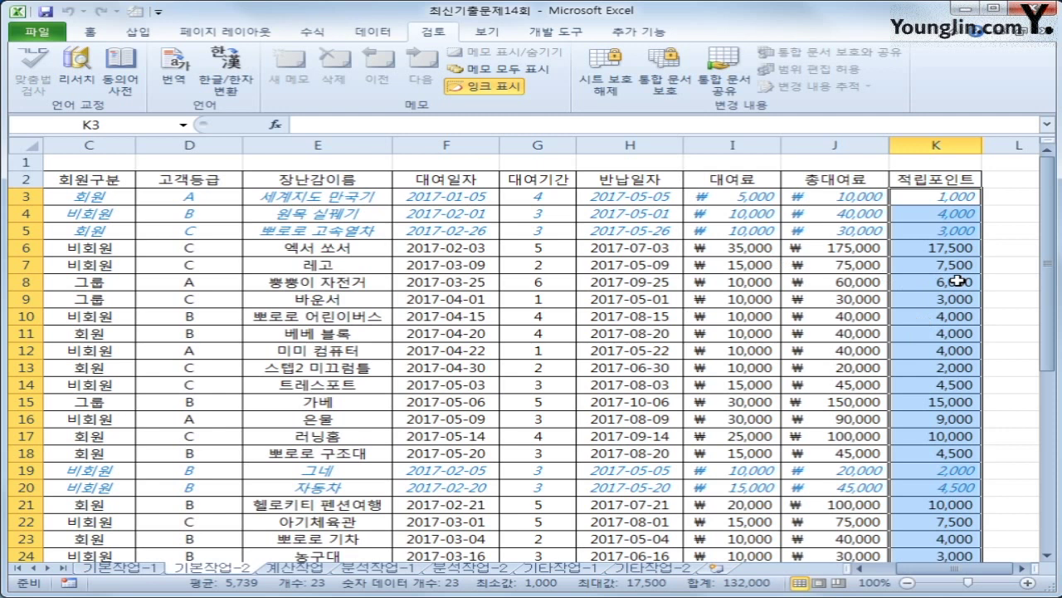
Protect only the workbook's windows (창), not its structure, without a password, and check the formula display of K3
click(667, 77)
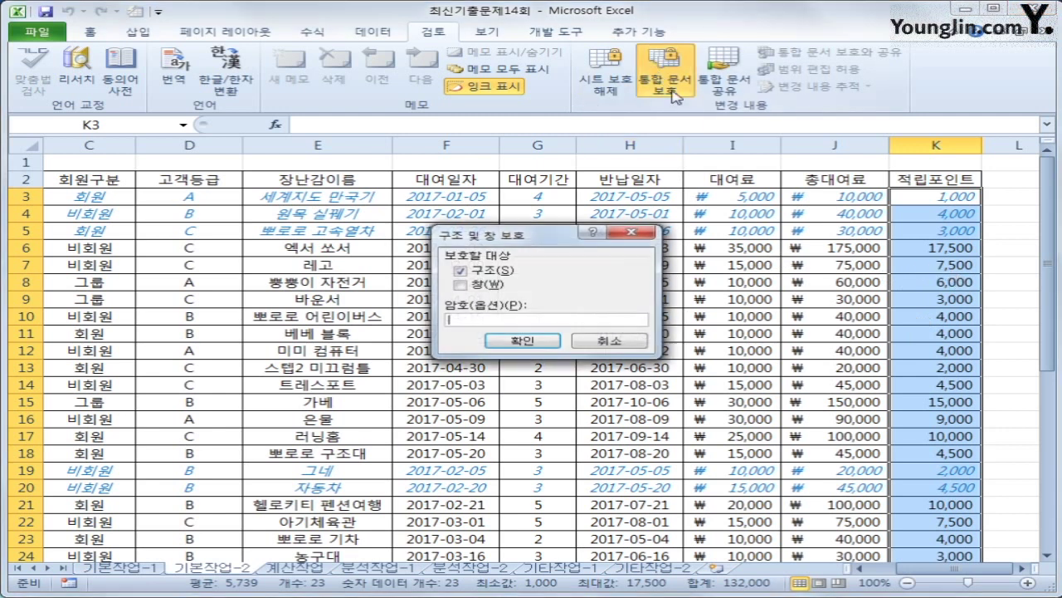
click(460, 272)
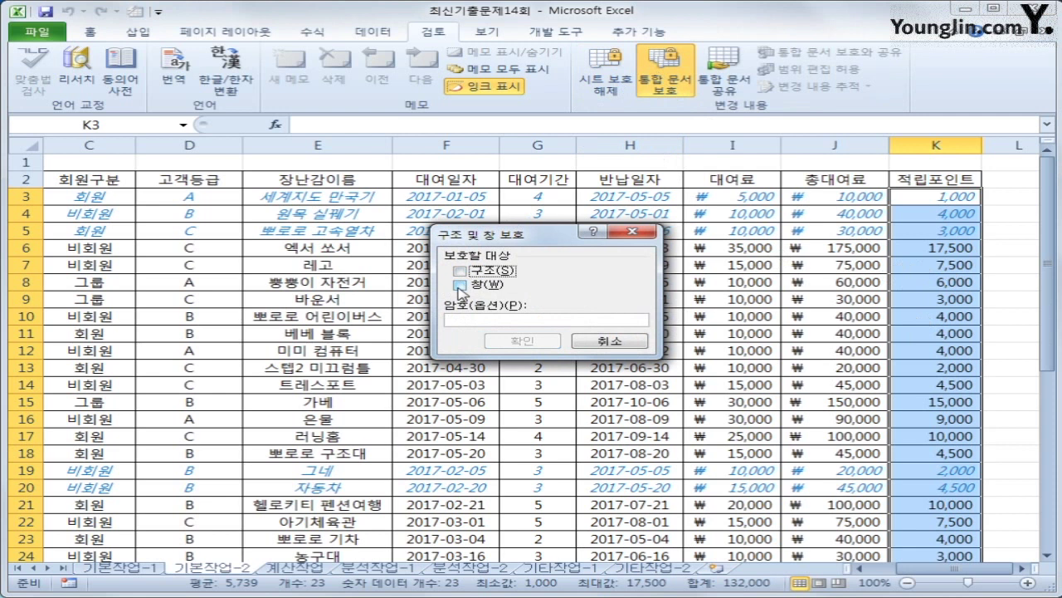
click(459, 286)
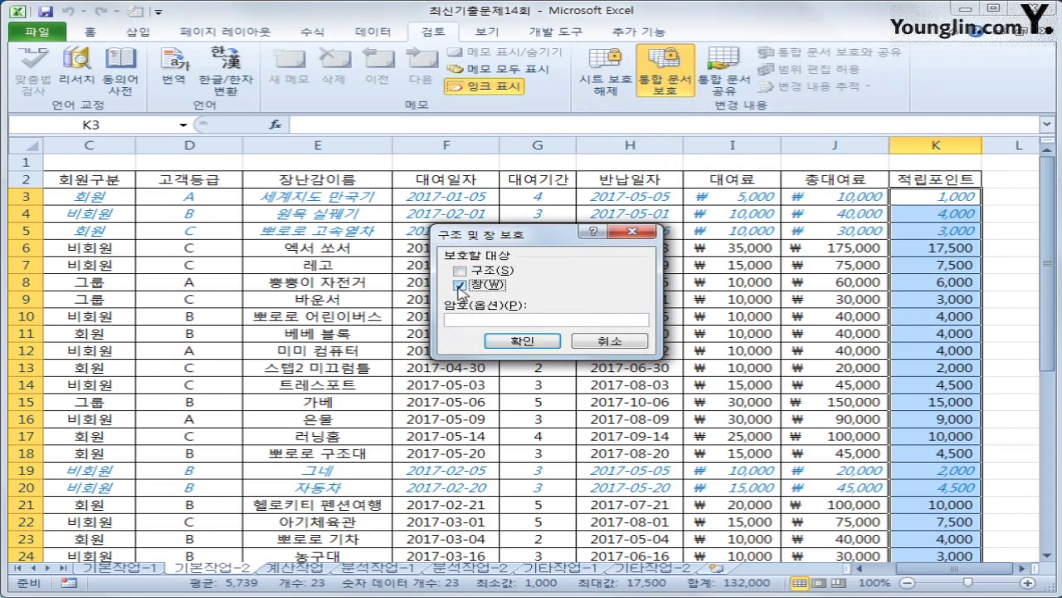
click(548, 343)
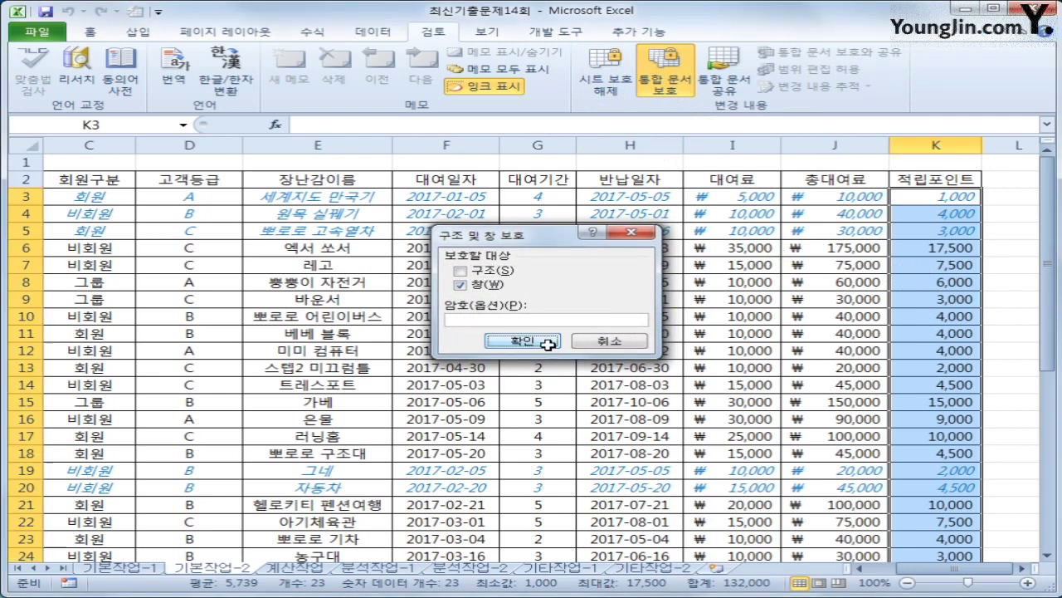
click(933, 197)
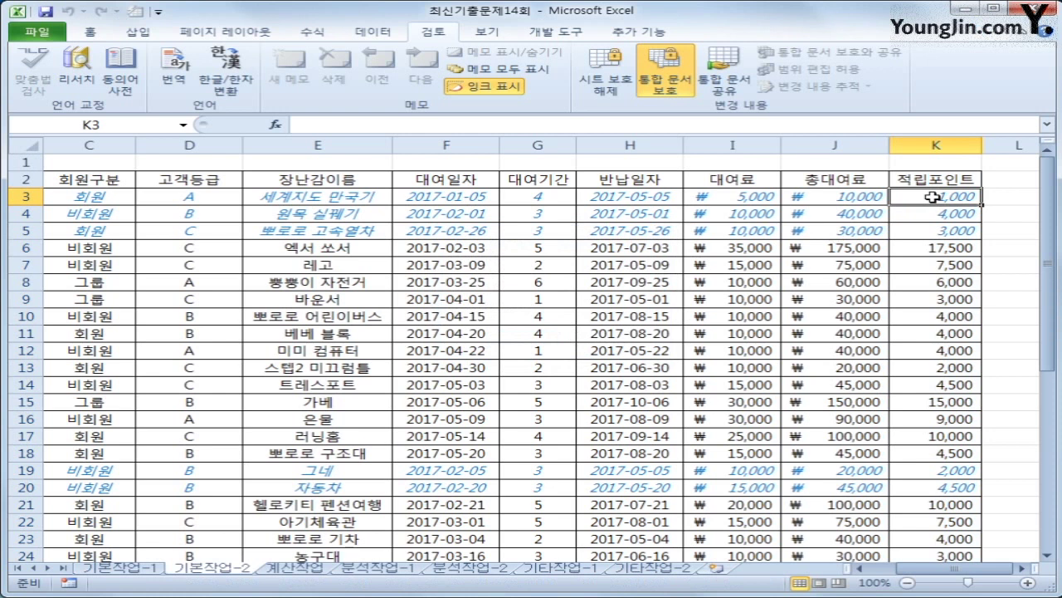
Switch to the 계산작업 sheet and examine the 대여일자, 대여기간 and 반납일 cells of the first record in 표1
click(295, 568)
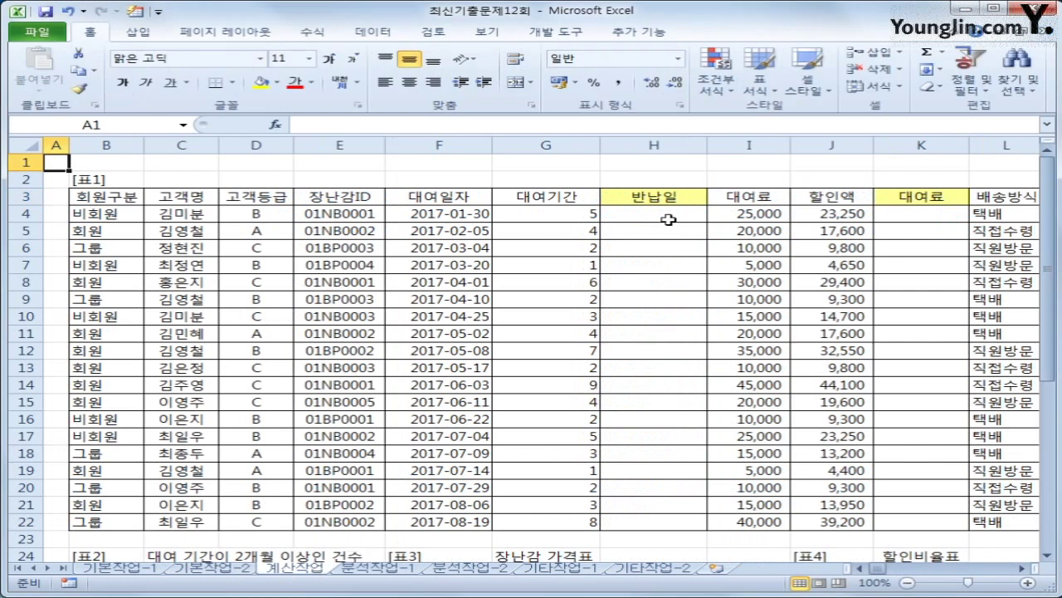
click(668, 220)
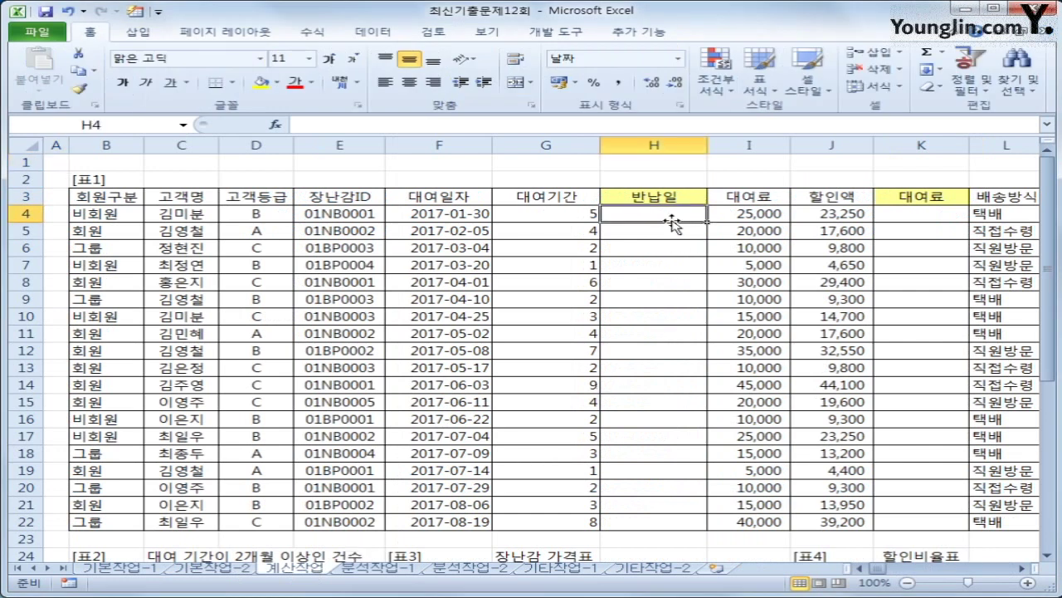
click(418, 213)
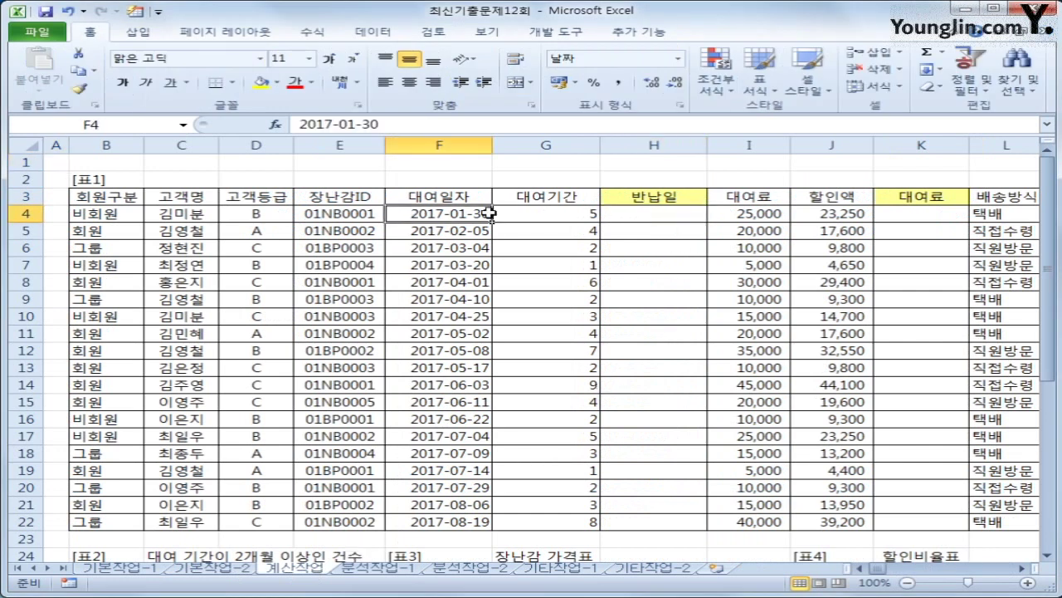
click(564, 214)
click(646, 212)
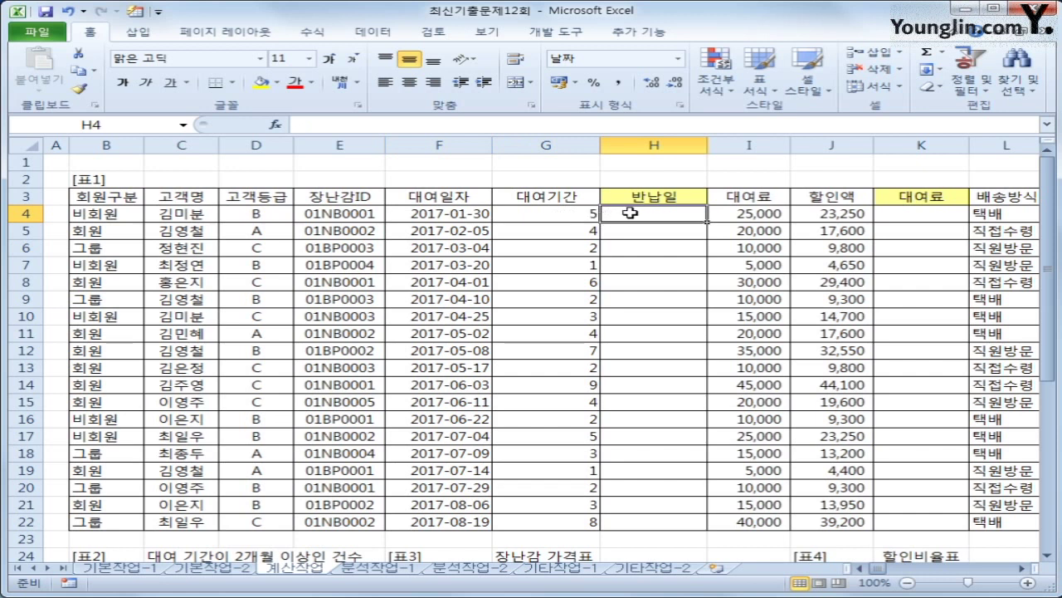
click(428, 213)
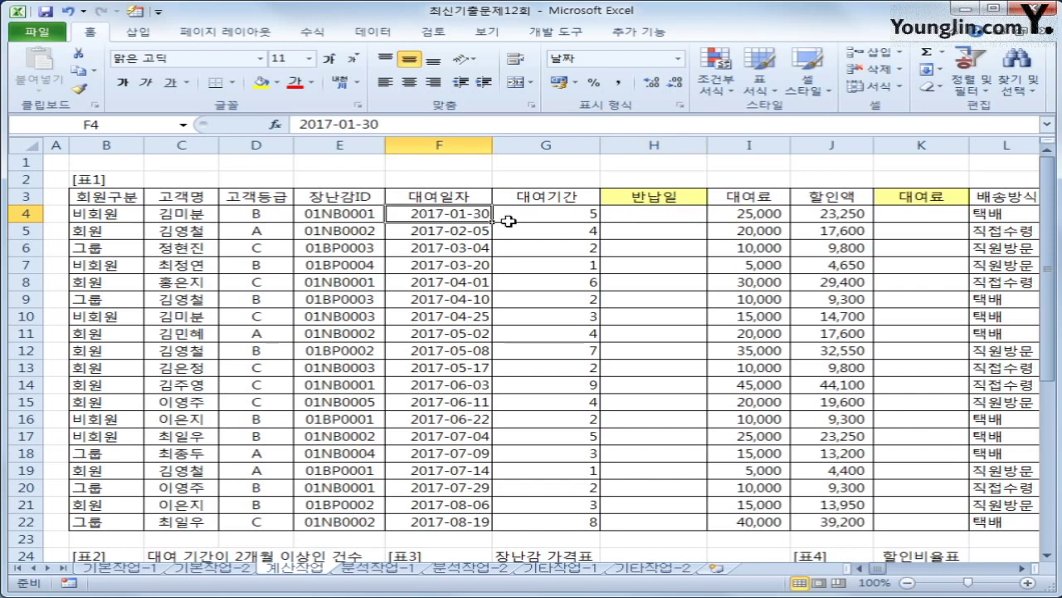
click(541, 218)
Start a DATE formula for 반납일 in H4, using year(F4) as its year argument
click(680, 216)
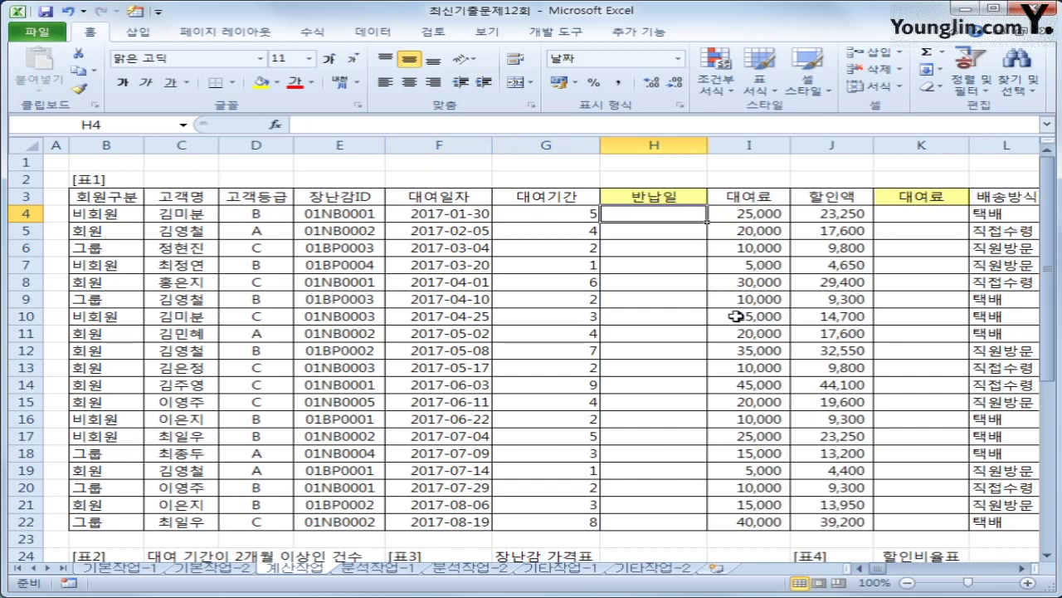
text(=)
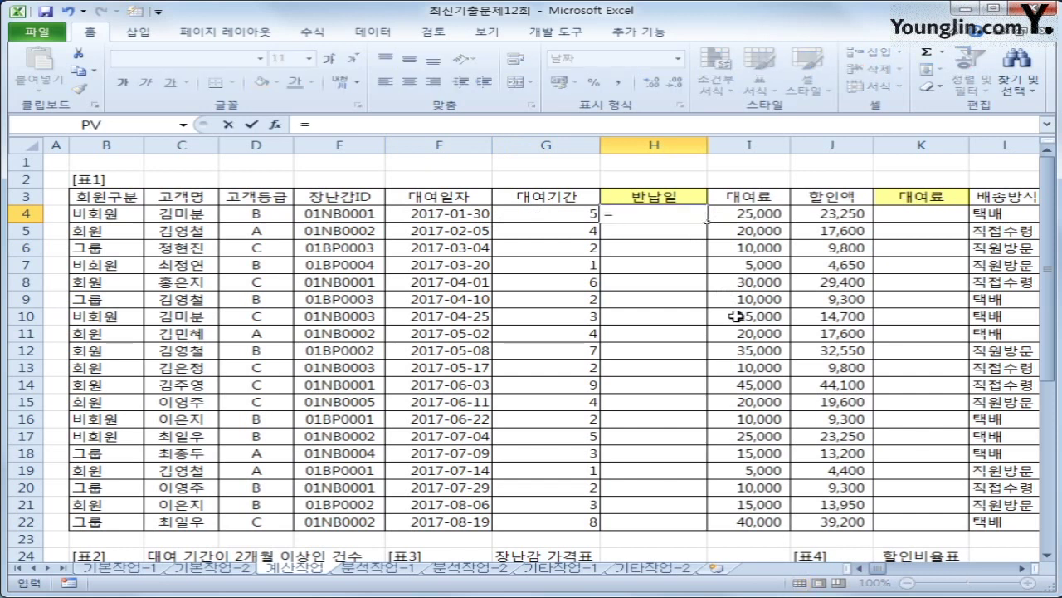
text(da)
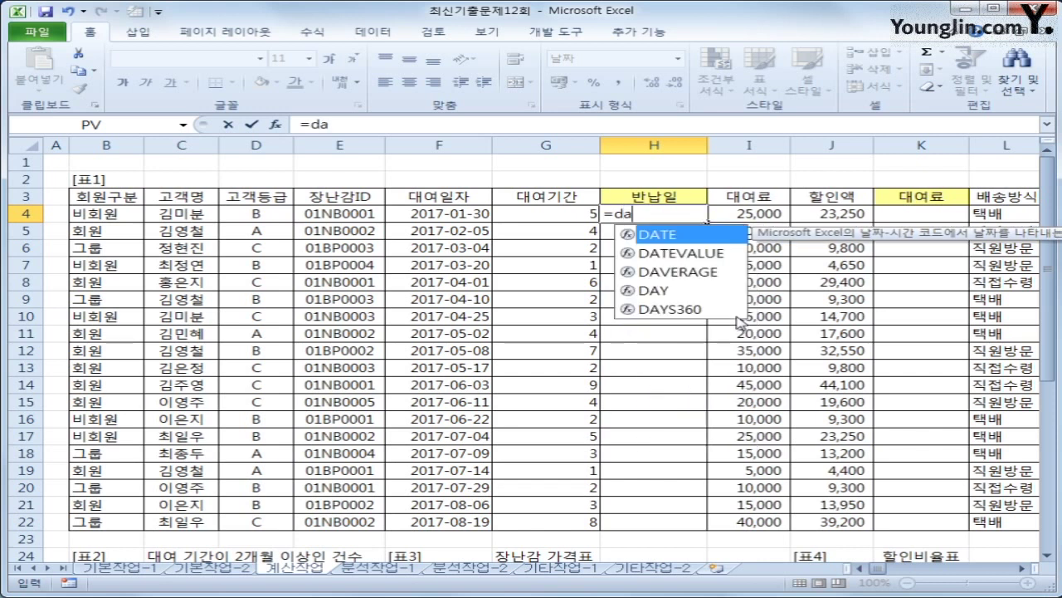
text(te()
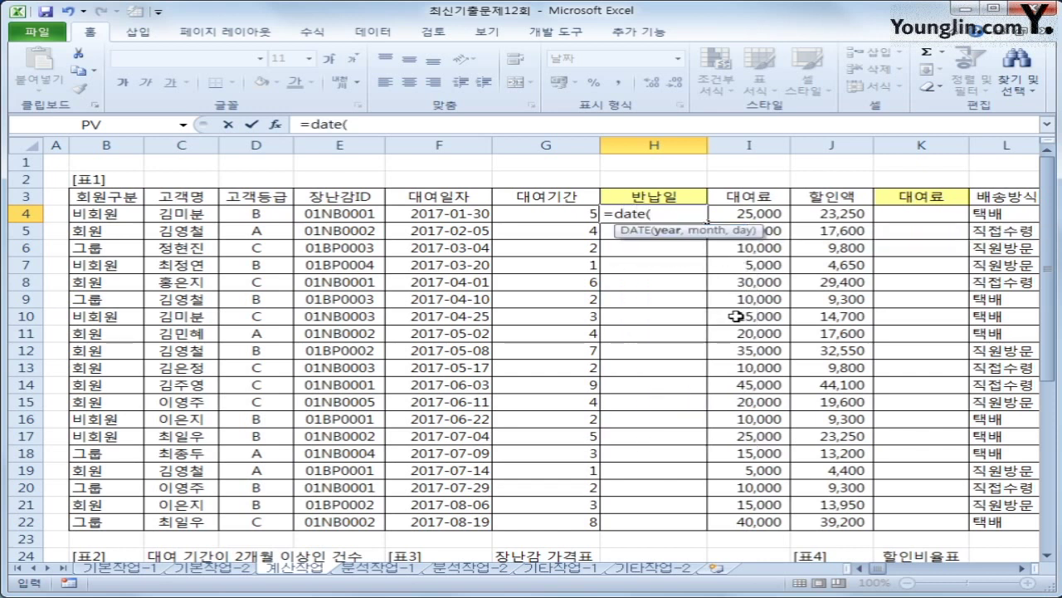
text(yar)
key(BackSpace)
text(er()
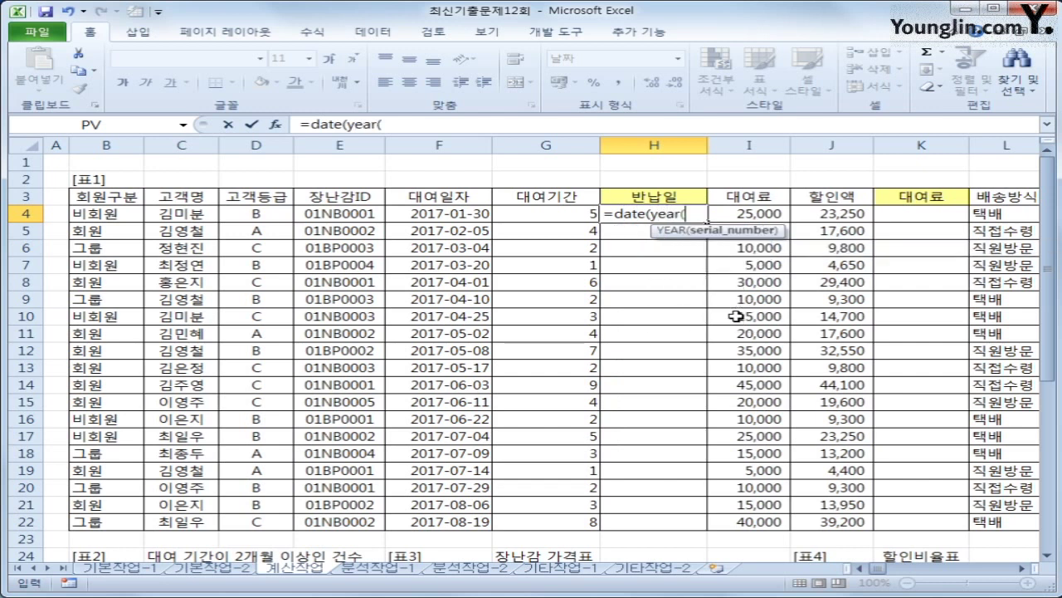
key(Left)
key(Left)
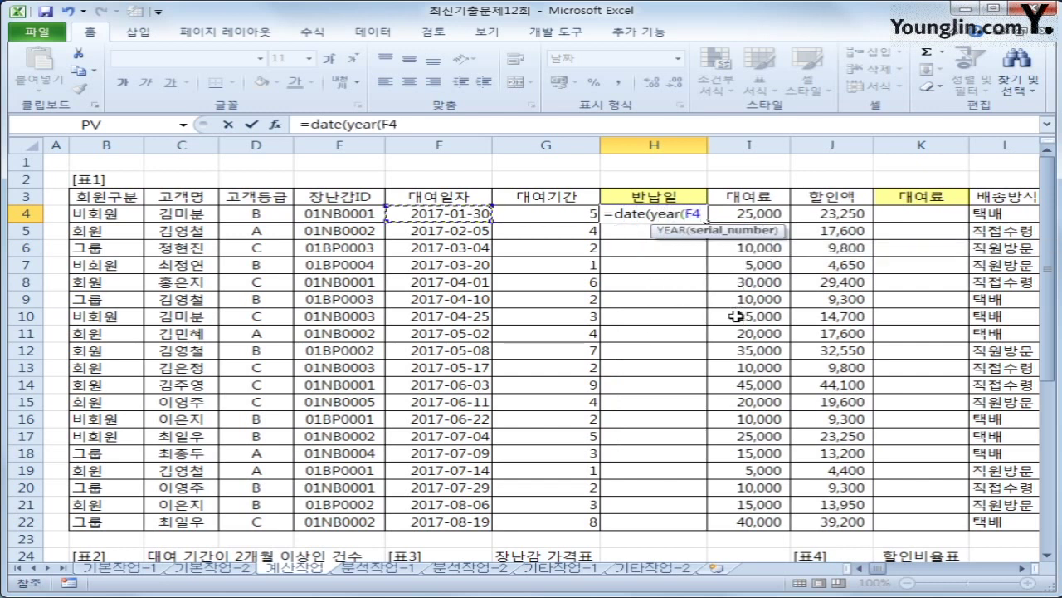
text(),)
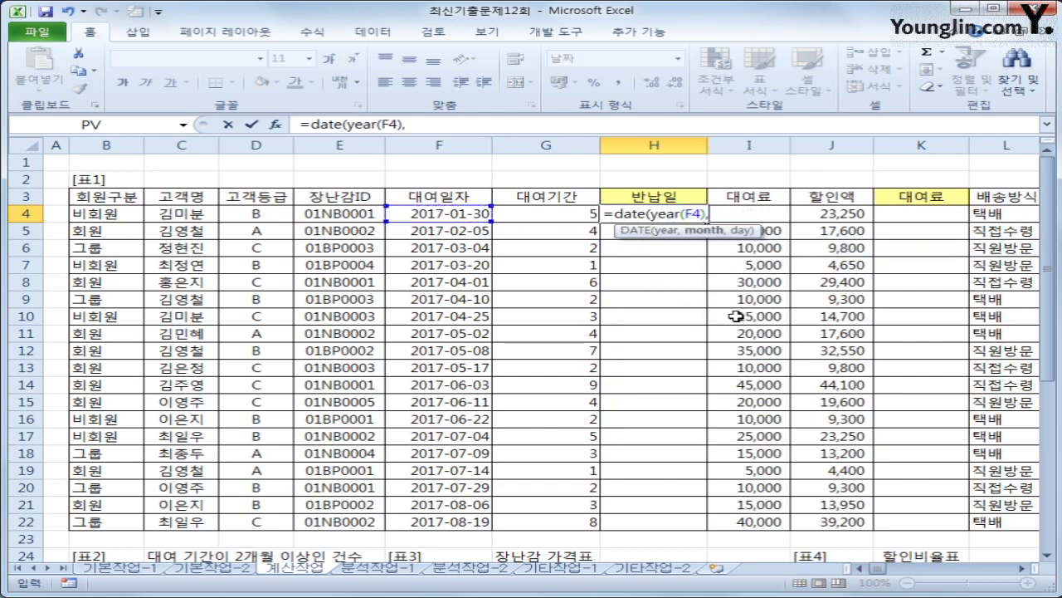
Give the H4 DATE formula the month argument month(F4)+G4 to add the rental period in months
text(month()
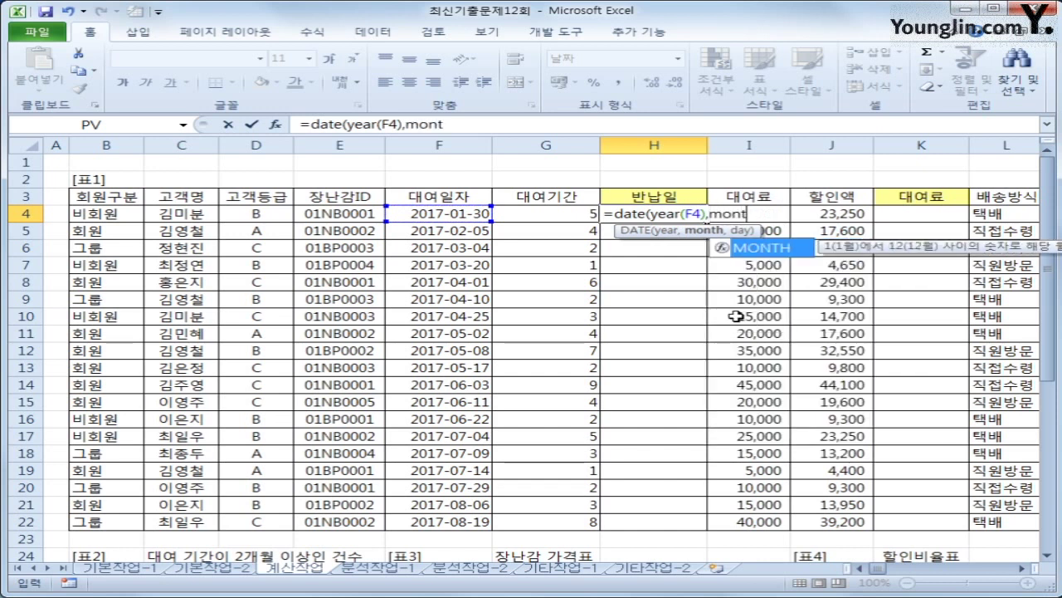
key(Left)
key(Left)
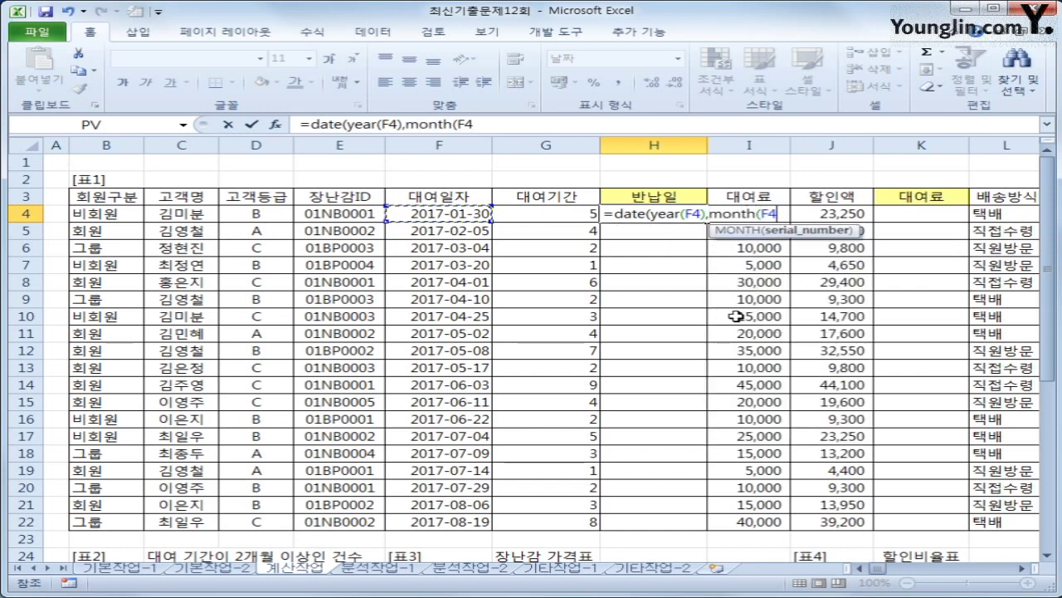
text())
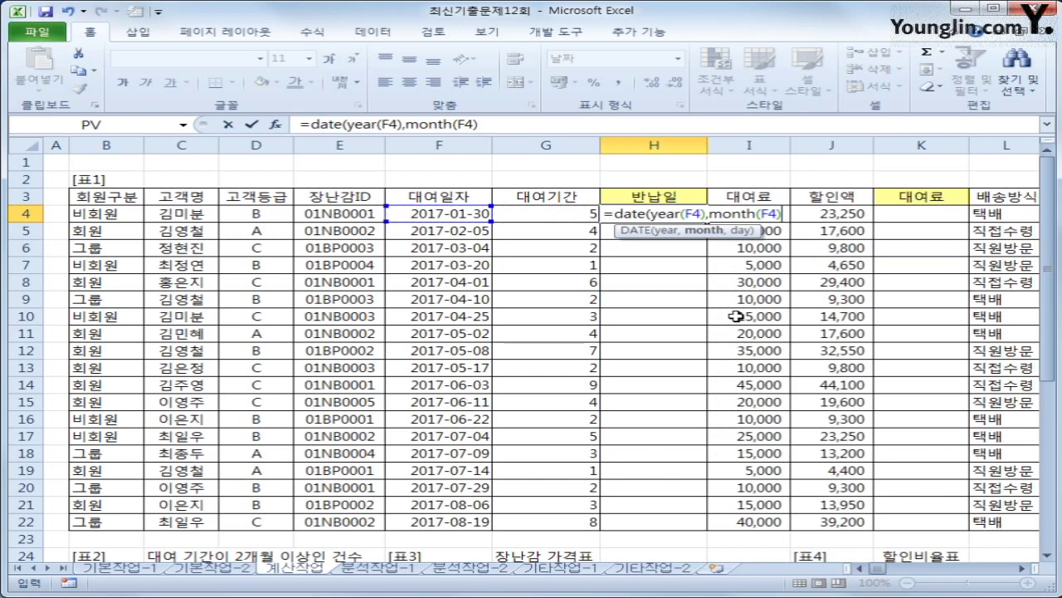
text(+)
key(Left)
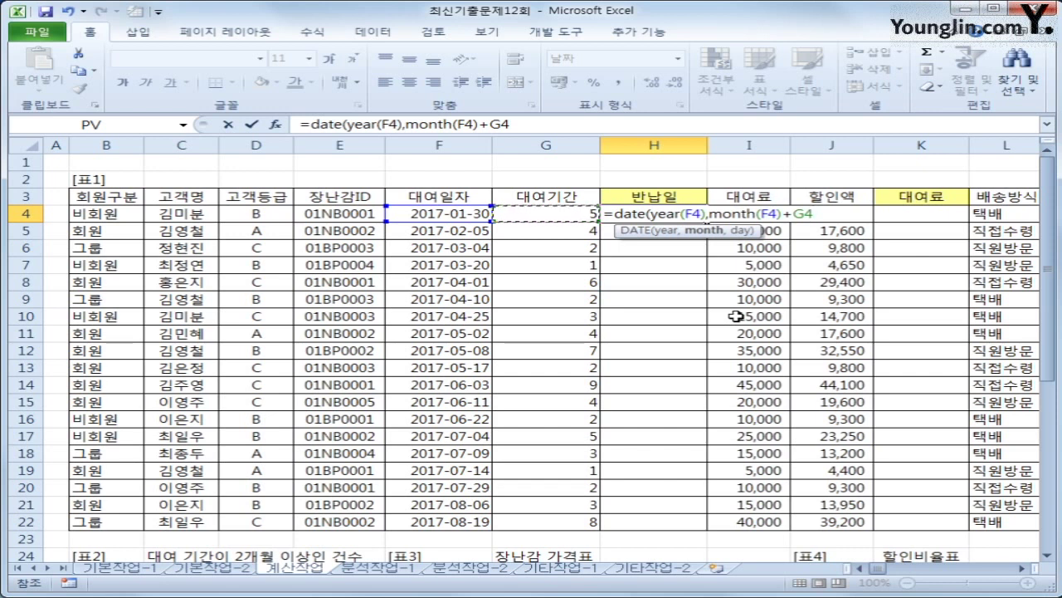
Complete the H4 formula with day(F4) as the day argument and fill it down through H22
text(,day()
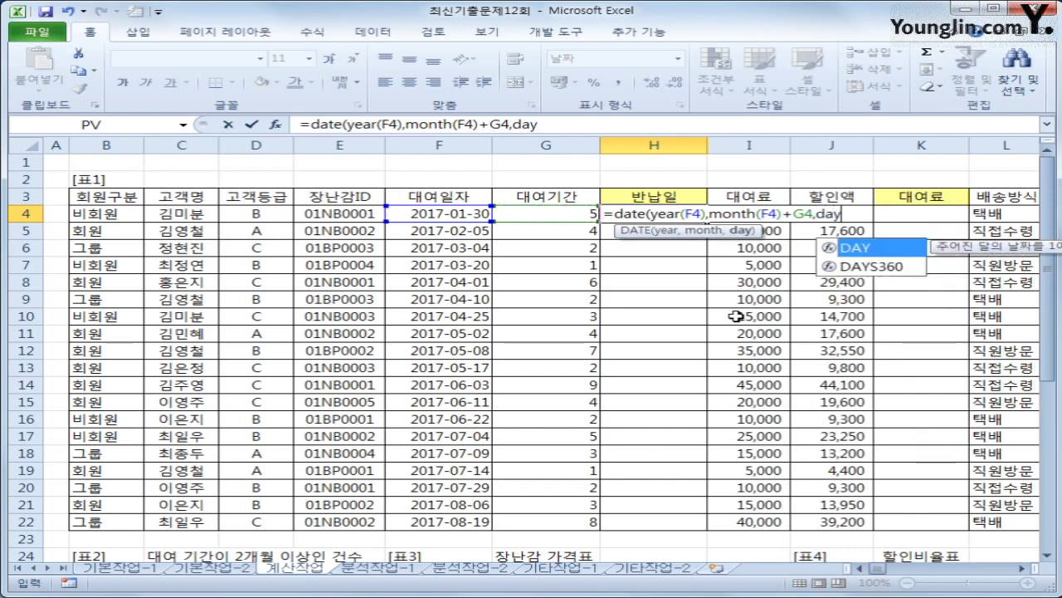
key(Left)
key(Left)
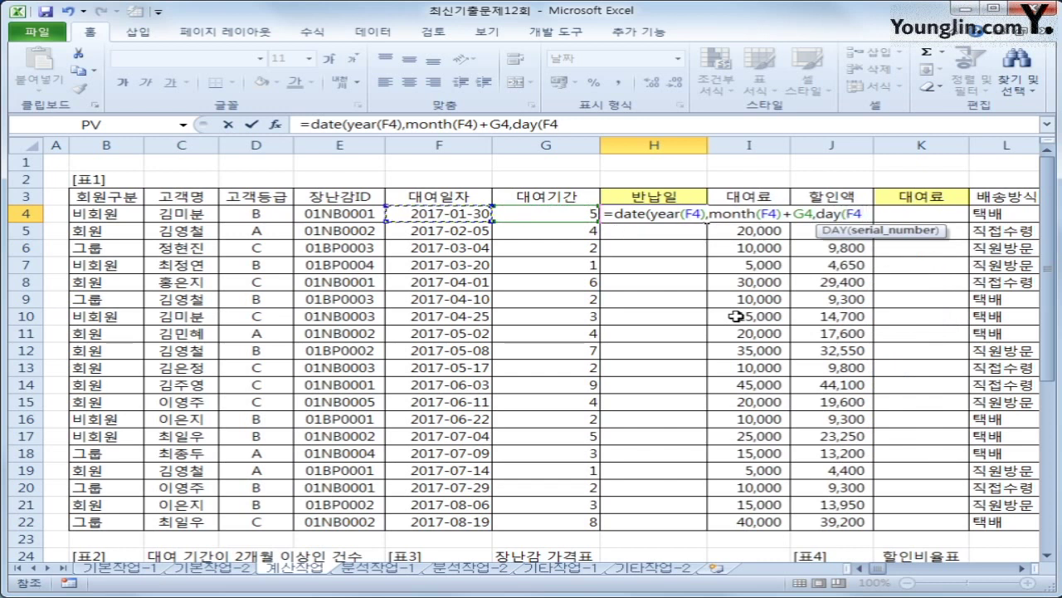
text()))
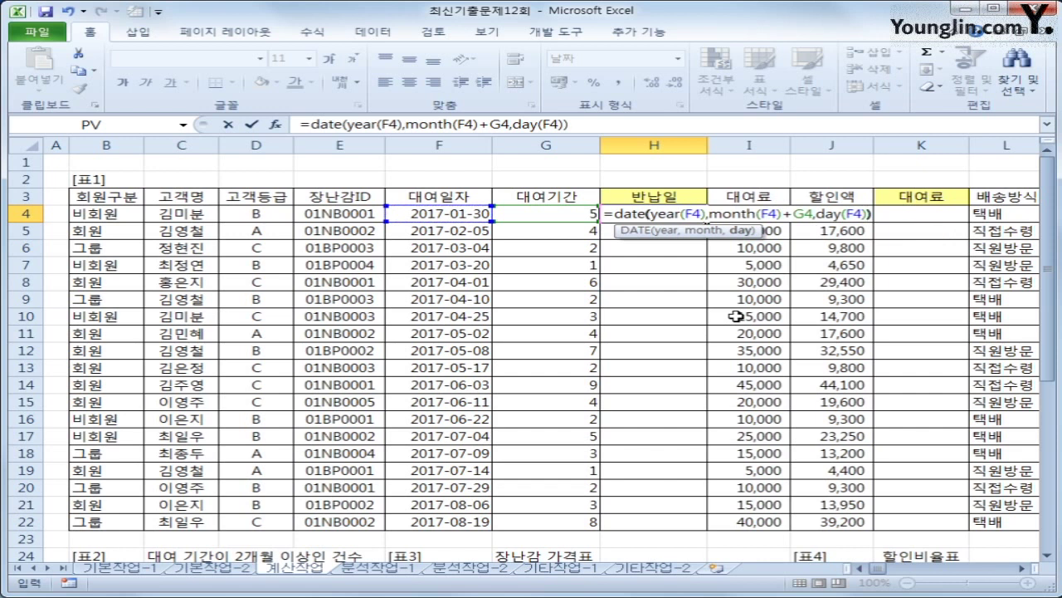
key(Return)
key(Up)
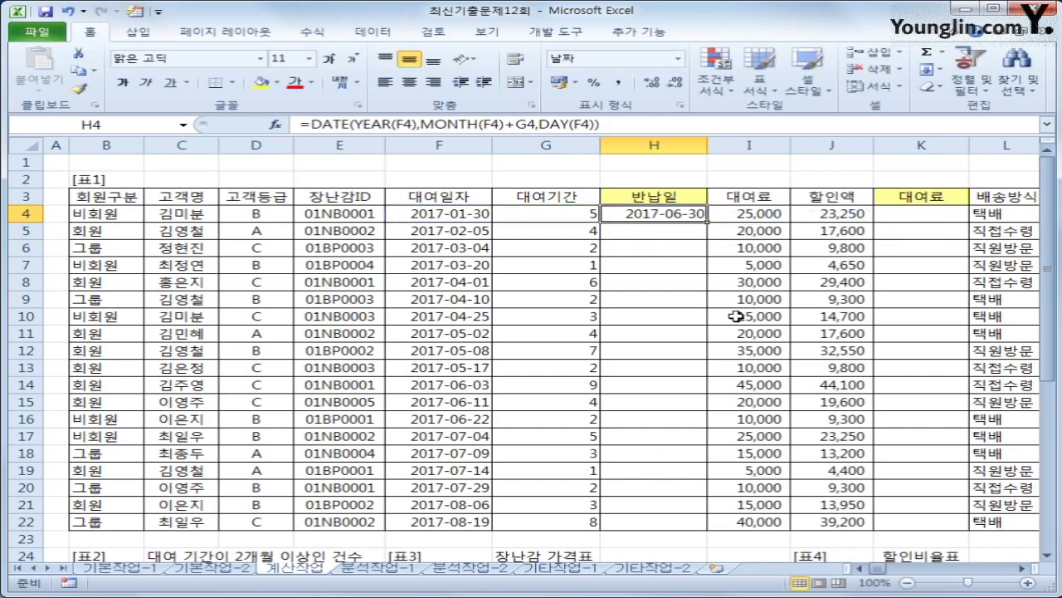
double_click(707, 220)
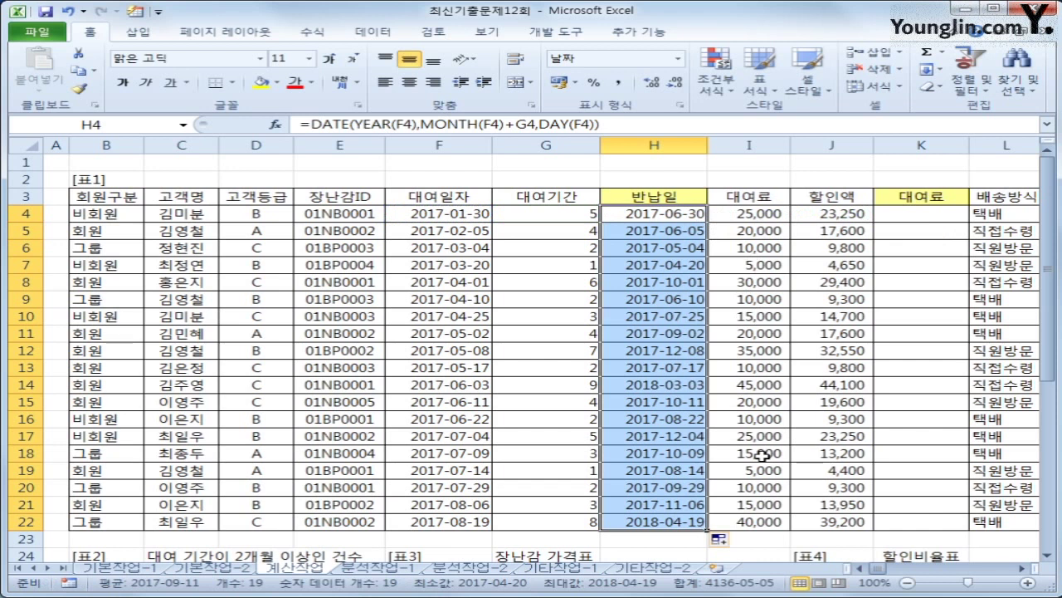
Review 표2, 표3 and 표4 below 표1 against the main rental table
scroll(754, 454, down, 4)
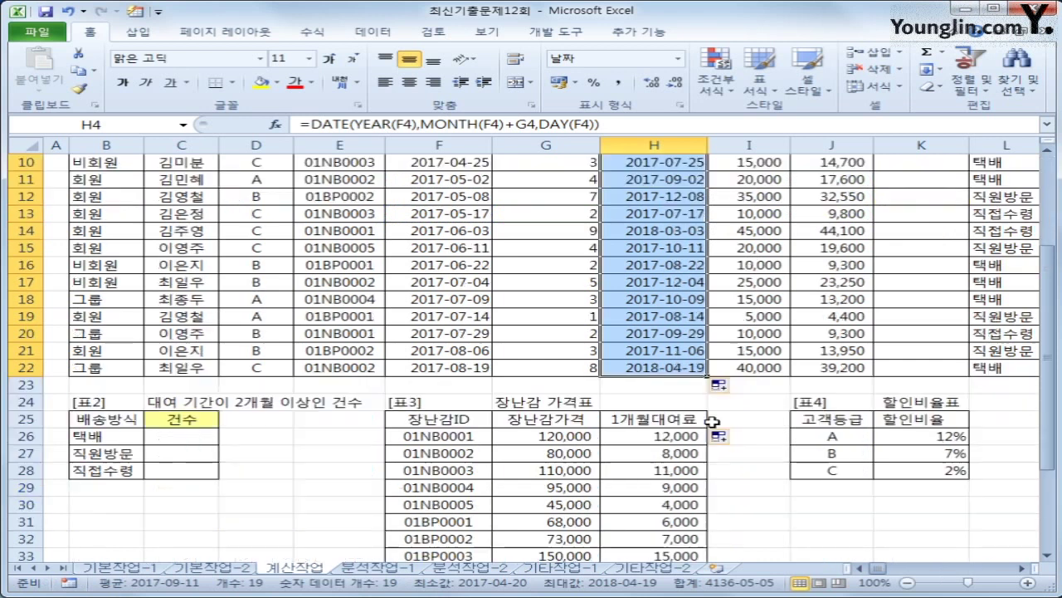
click(154, 373)
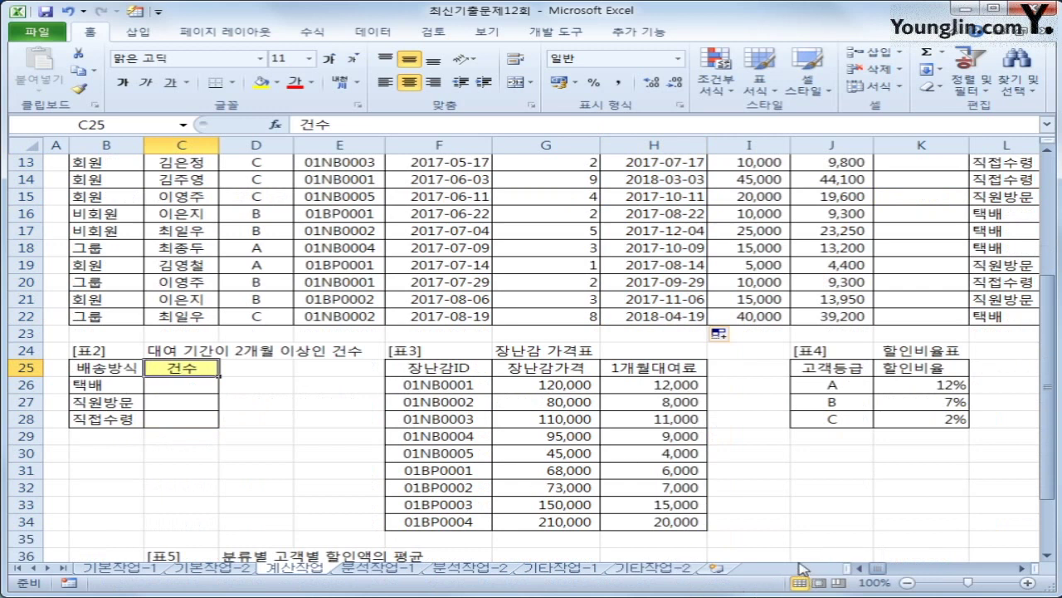
mouse_move(871, 569)
mouse_down()
mouse_move(882, 572)
mouse_move(870, 571)
mouse_up()
scroll(863, 526, up, 4)
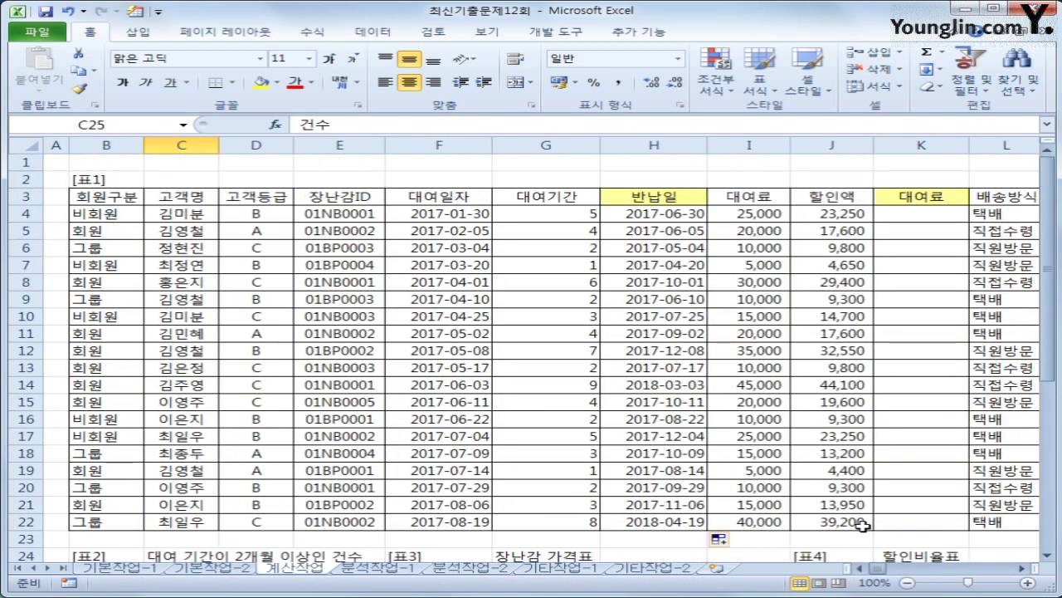
scroll(581, 473, down, 2)
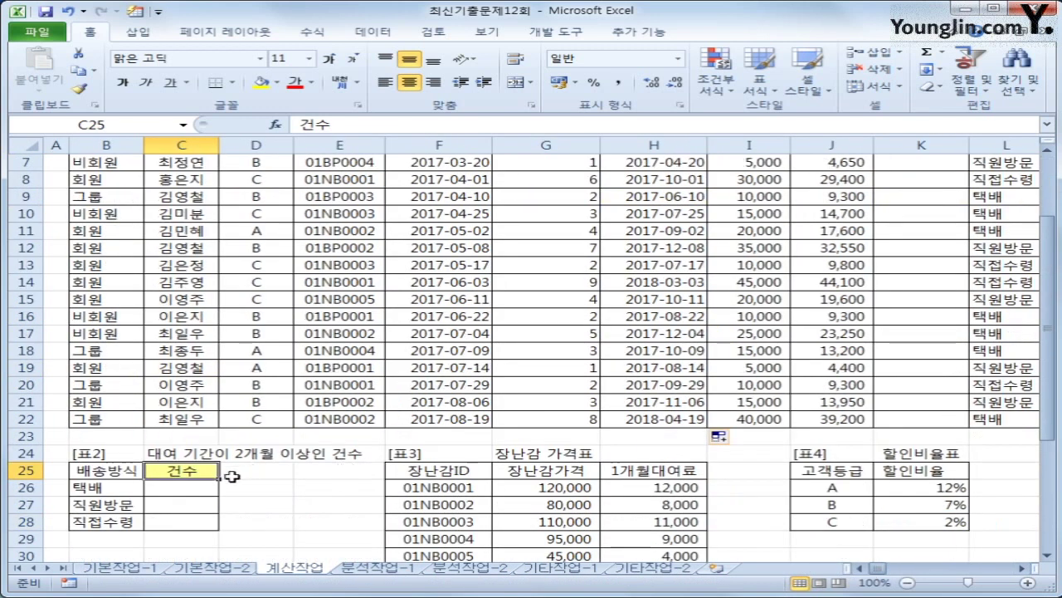
scroll(249, 503, down, 2)
scroll(266, 504, down, 3)
Start an average formula in D38 of 표5 with a nested IF, entering =AVERAGE(if((
click(257, 435)
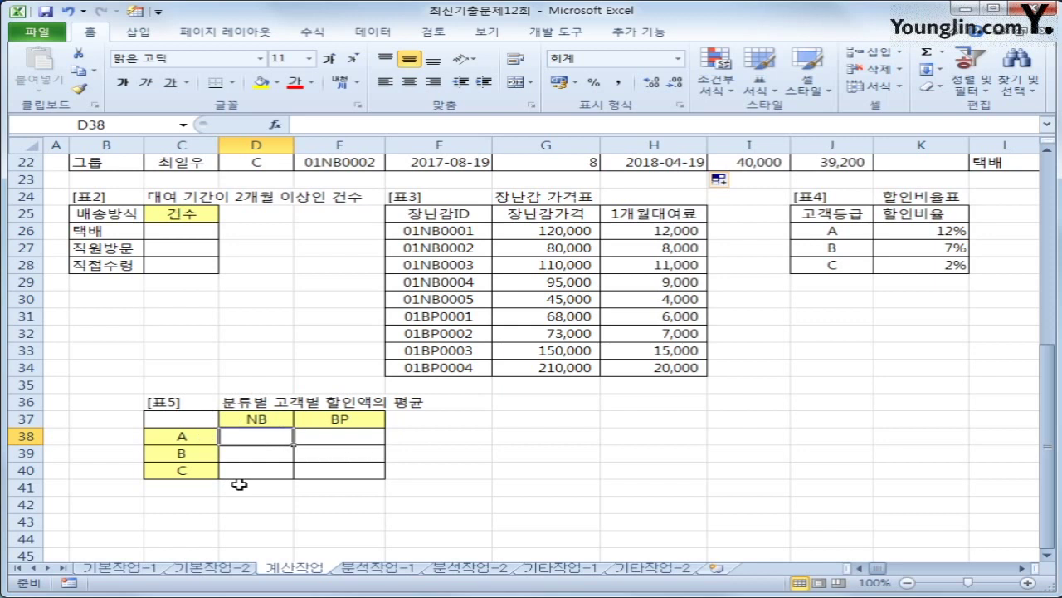
text(=av)
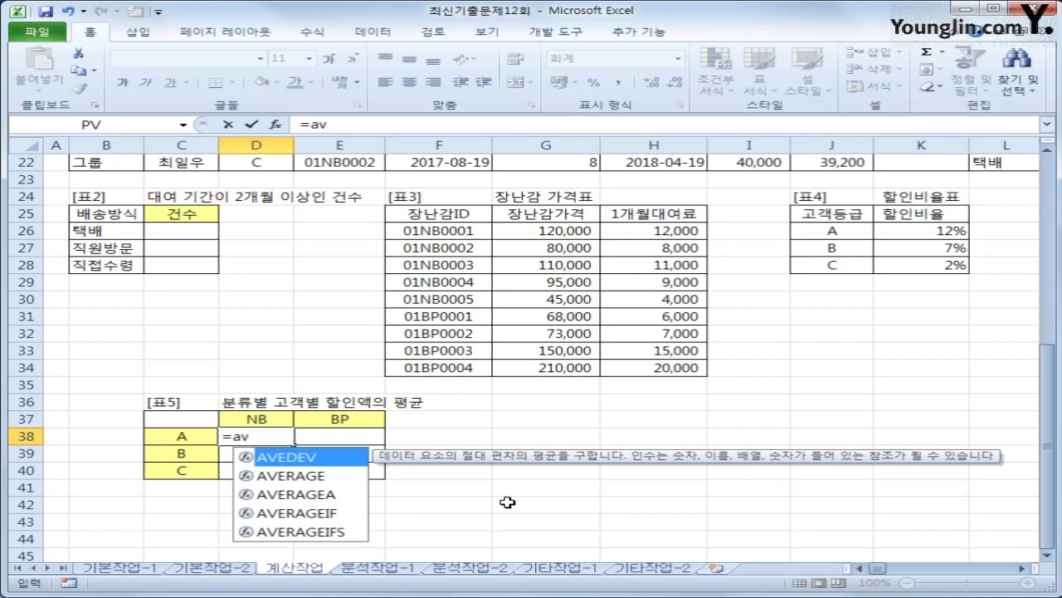
key(Down)
key(Tab)
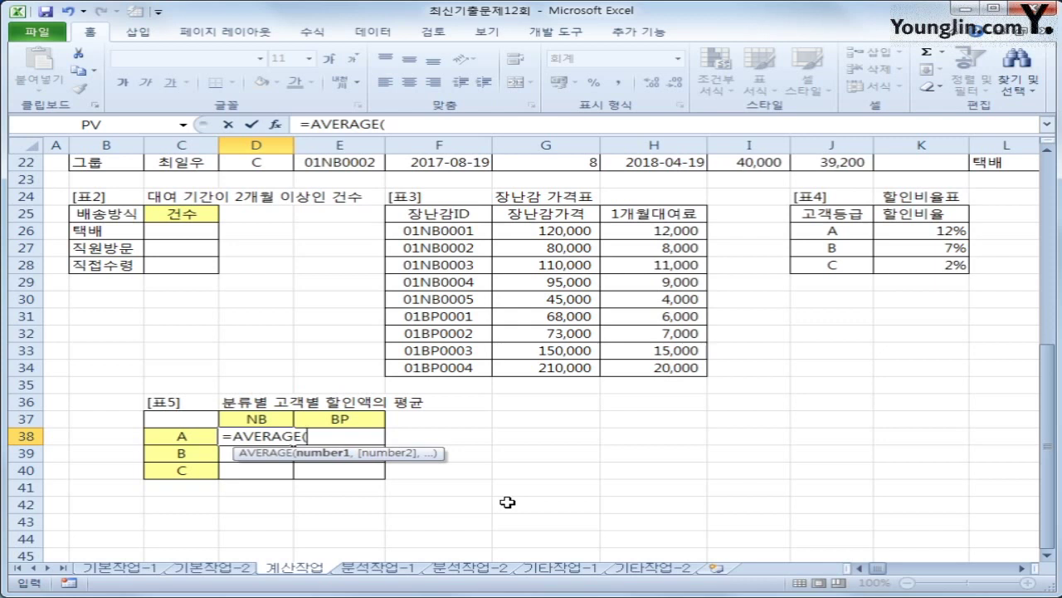
text(if)
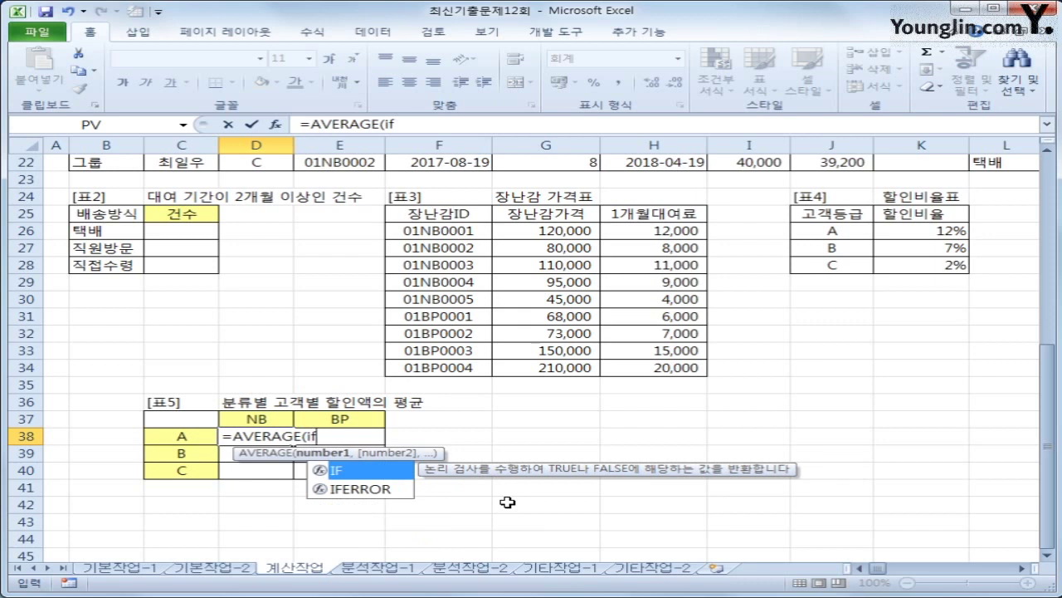
text(()
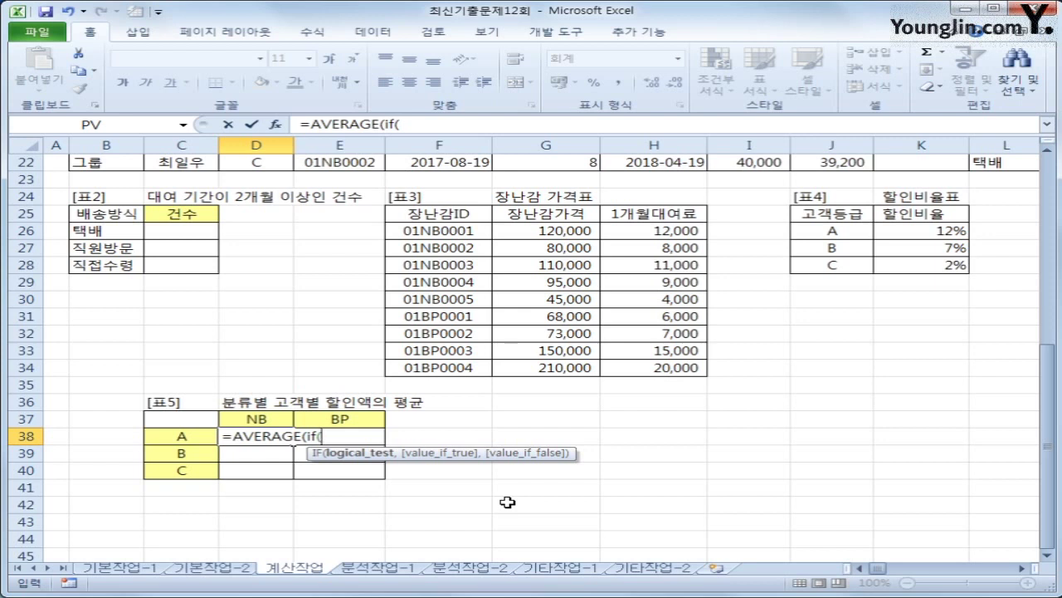
text(()
Compare the rental data in 표1 with the grade and category headings of 표5 to identify the IF conditions
scroll(514, 453, up, 7)
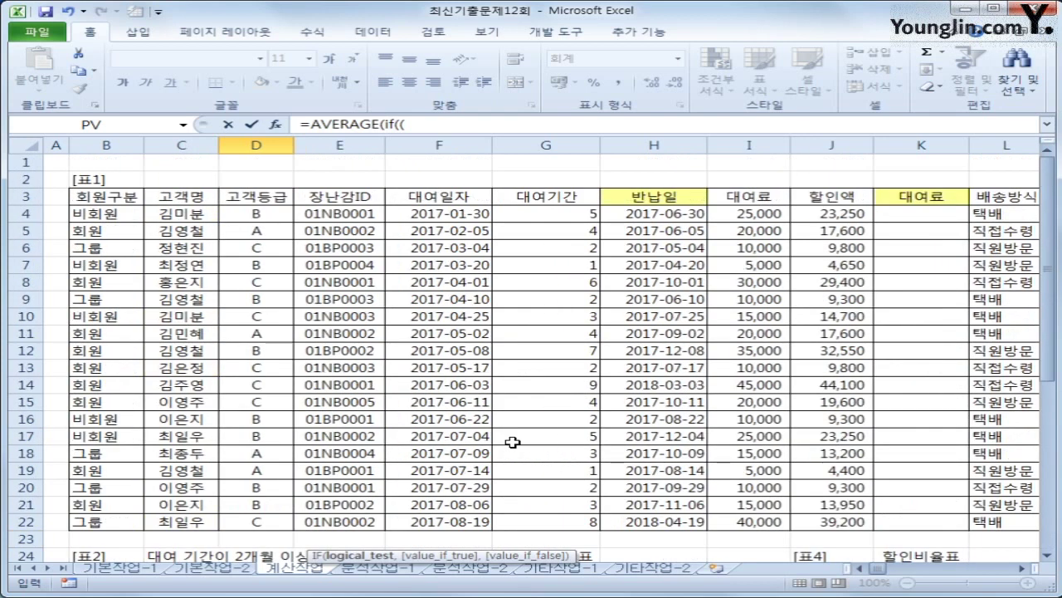
scroll(512, 442, down, 6)
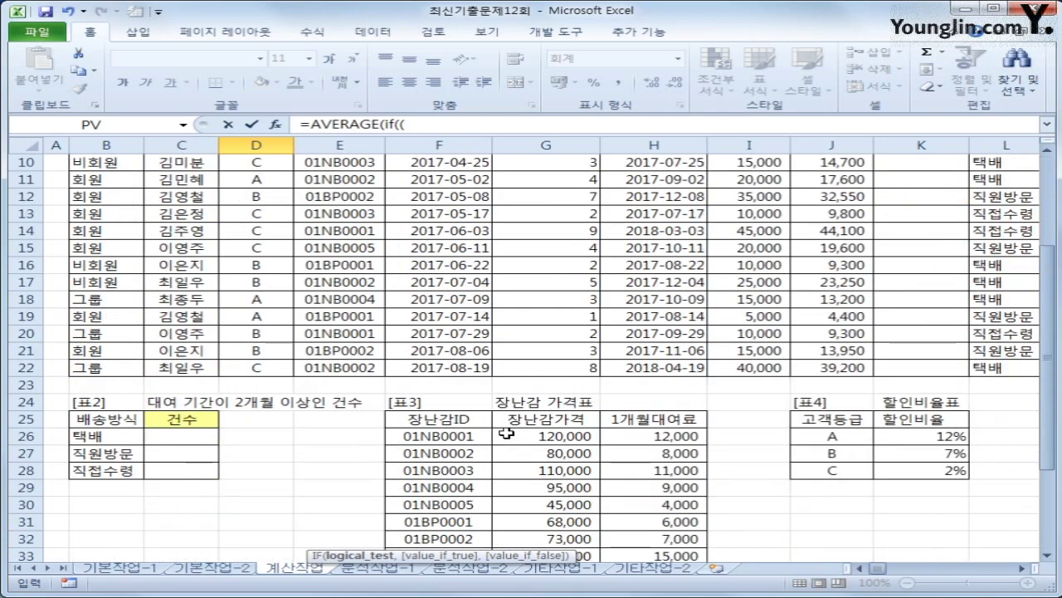
scroll(502, 424, up, 6)
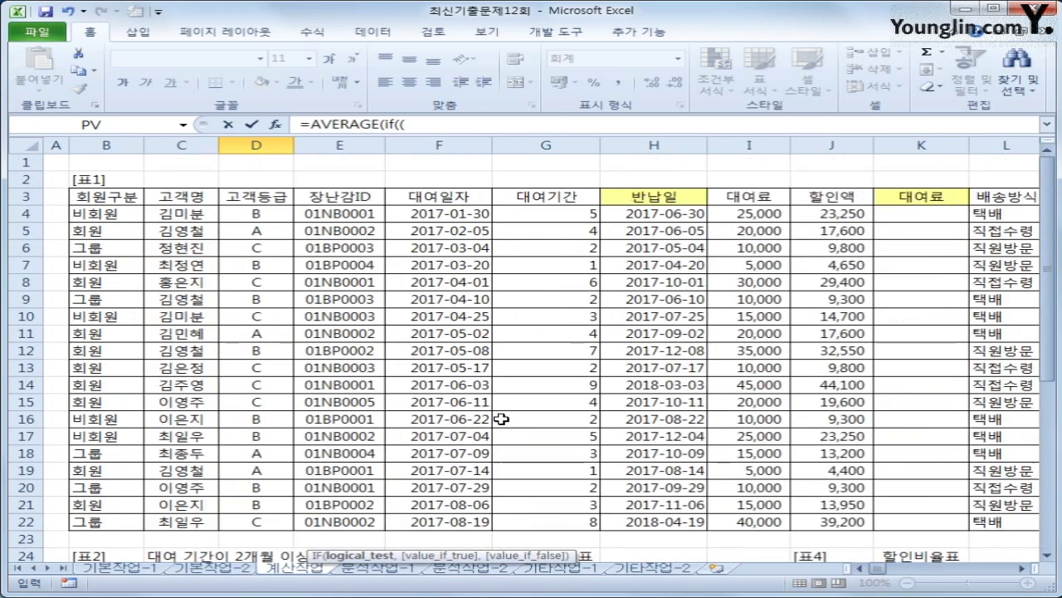
scroll(502, 419, down, 6)
scroll(501, 419, up, 6)
scroll(501, 415, down, 6)
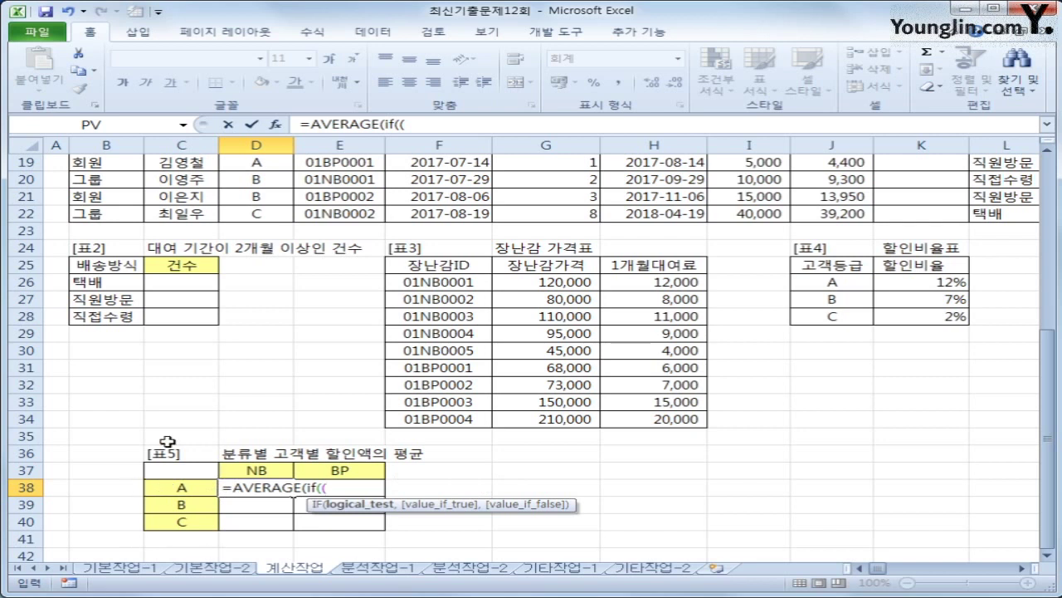
scroll(170, 495, up, 5)
scroll(170, 495, up, 1)
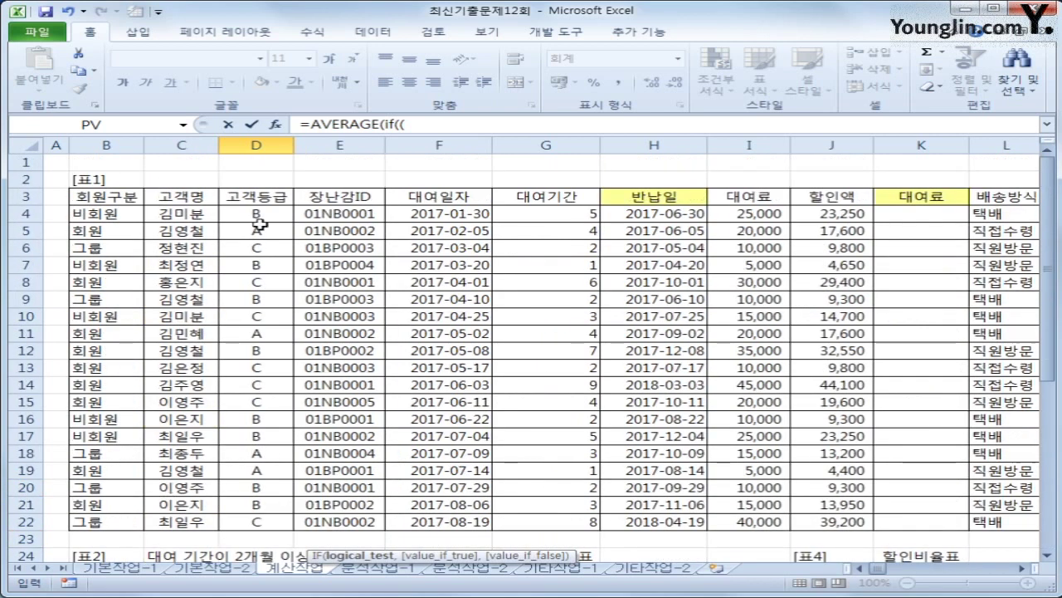
Add the grade condition to the D38 formula, comparing the absolute range $D$4:$D$22 with the row heading reference $C38
drag(256, 214, 270, 521)
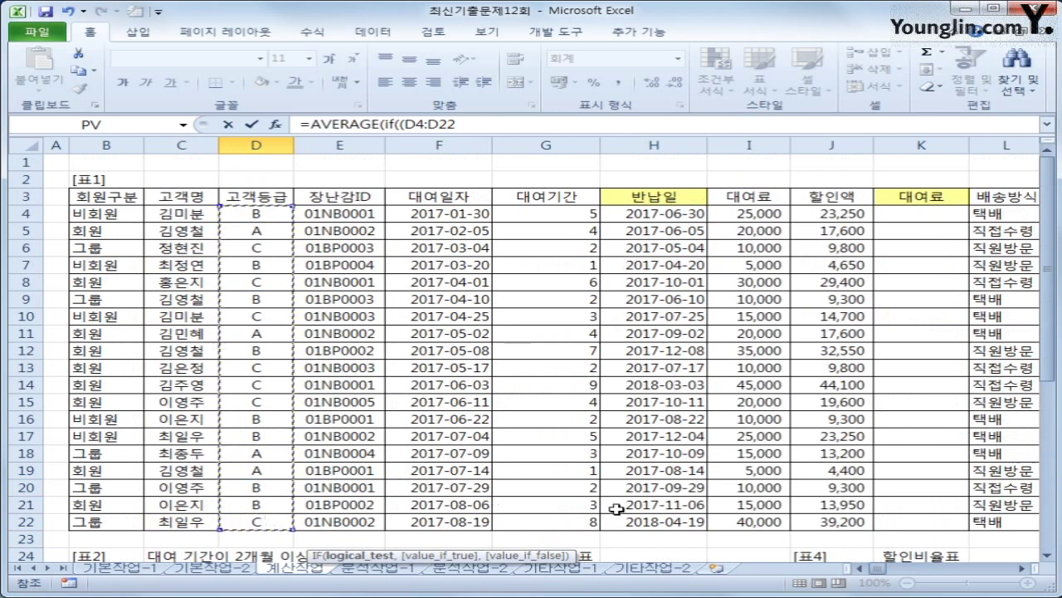
key(F4)
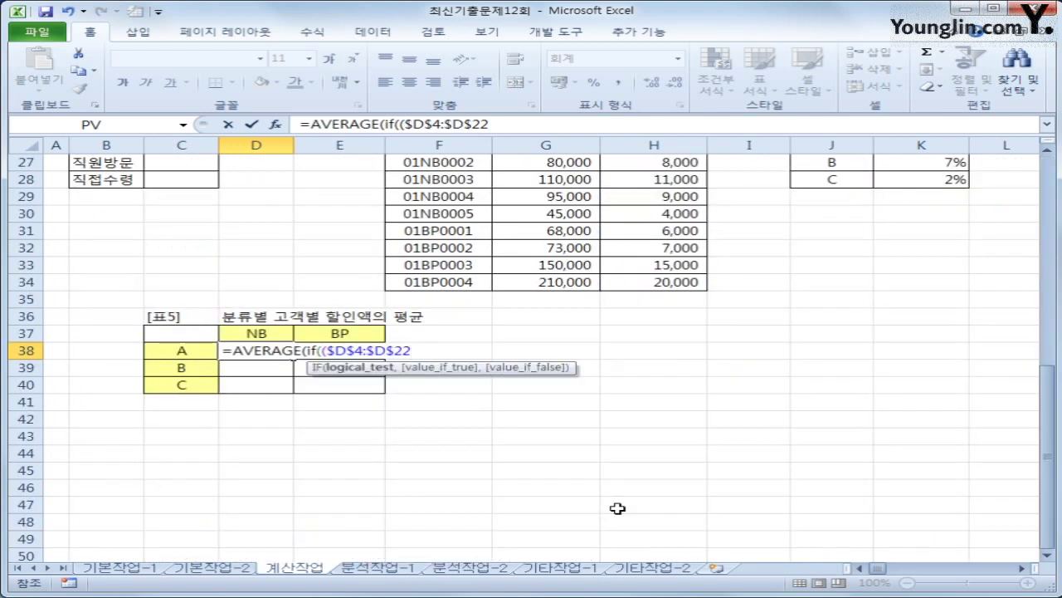
text(=)
key(Left)
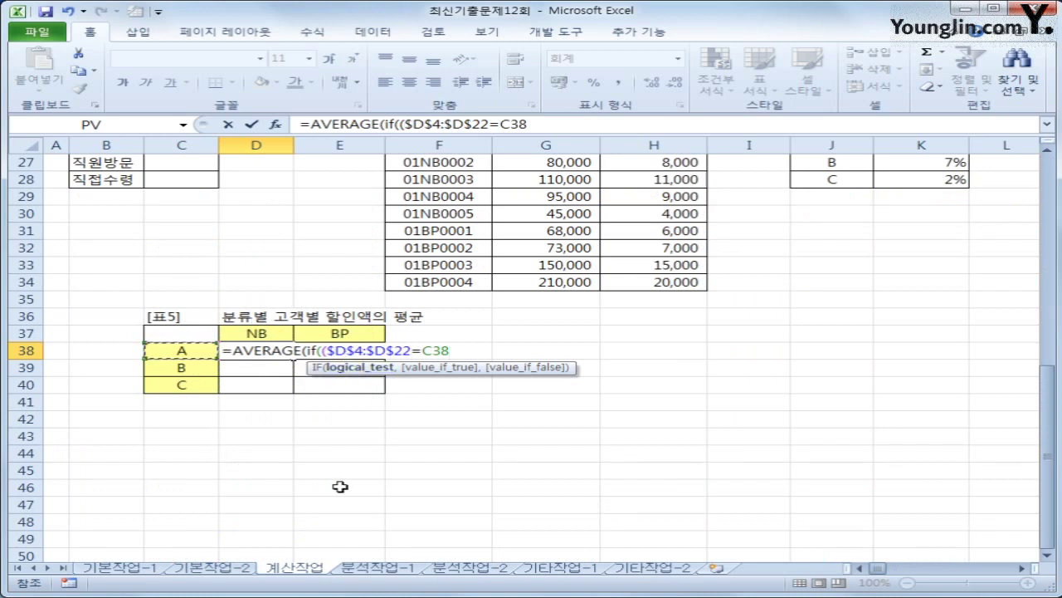
key(F4)
key(F4)
key(F4)
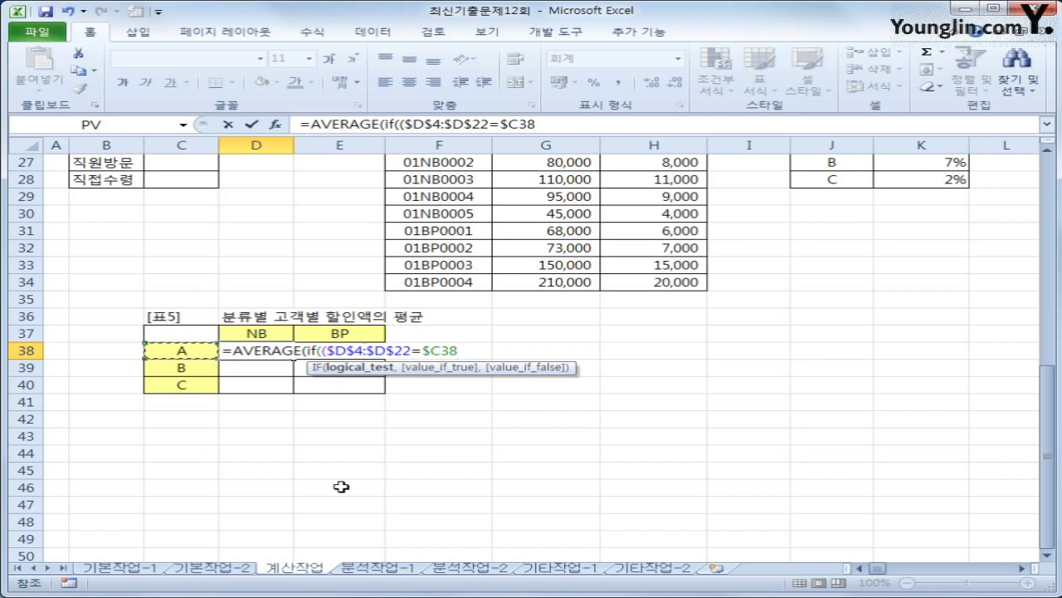
Multiply in a second condition, mid($E$4:$E$22,3,2)=D$37, to match the toy category with the column heading, and end the logical test
text()*(mid()
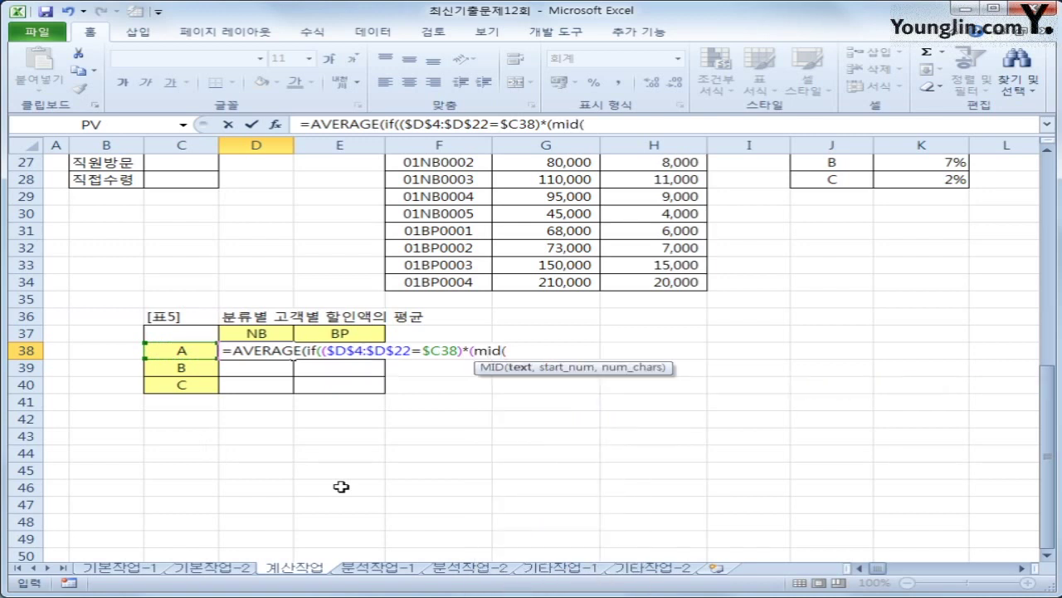
scroll(341, 486, up, 8)
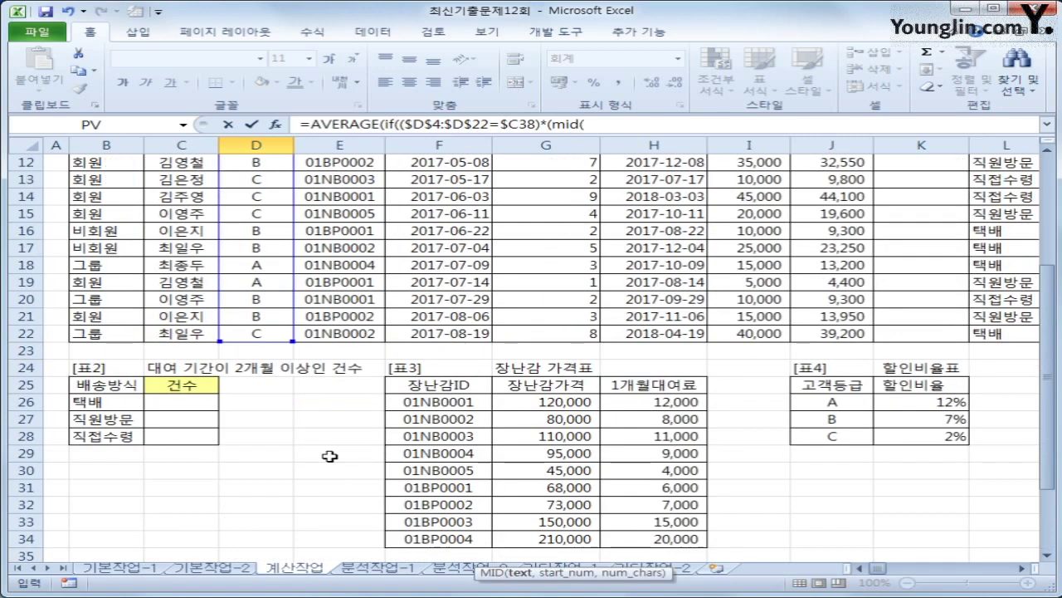
drag(324, 180, 320, 488)
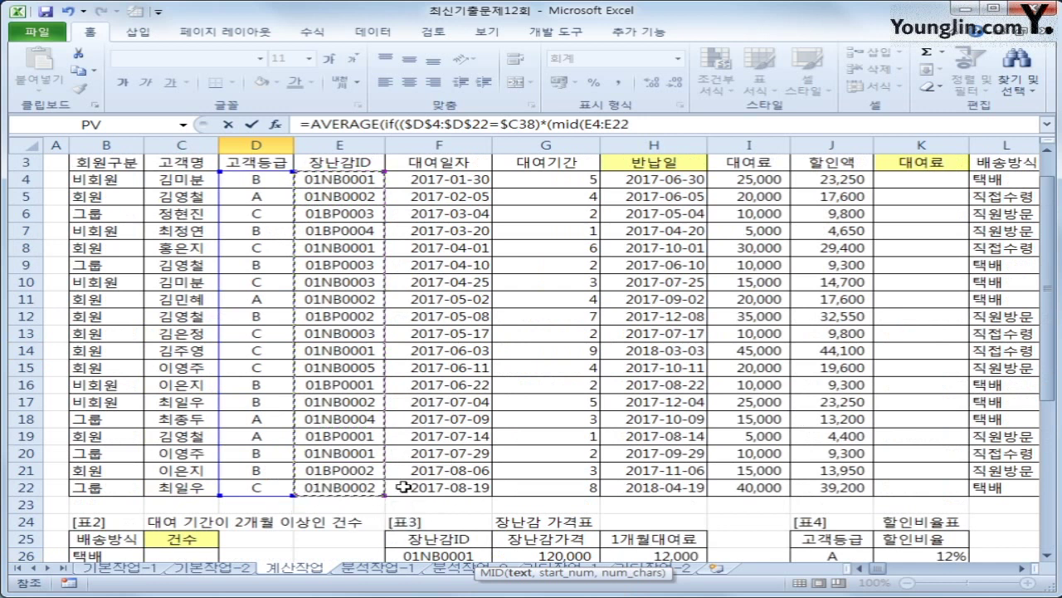
key(F4)
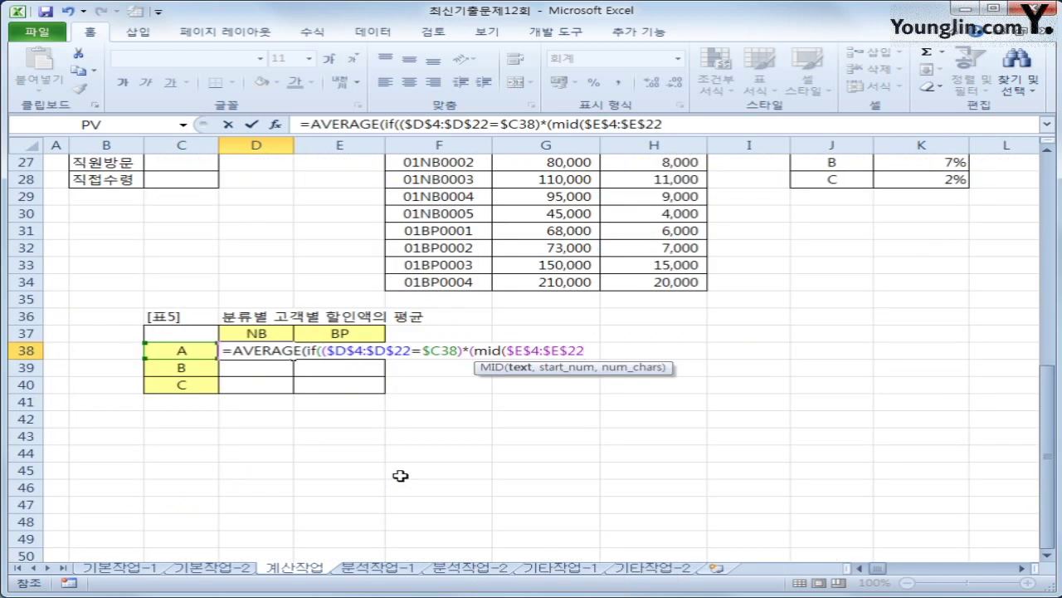
text(,3)
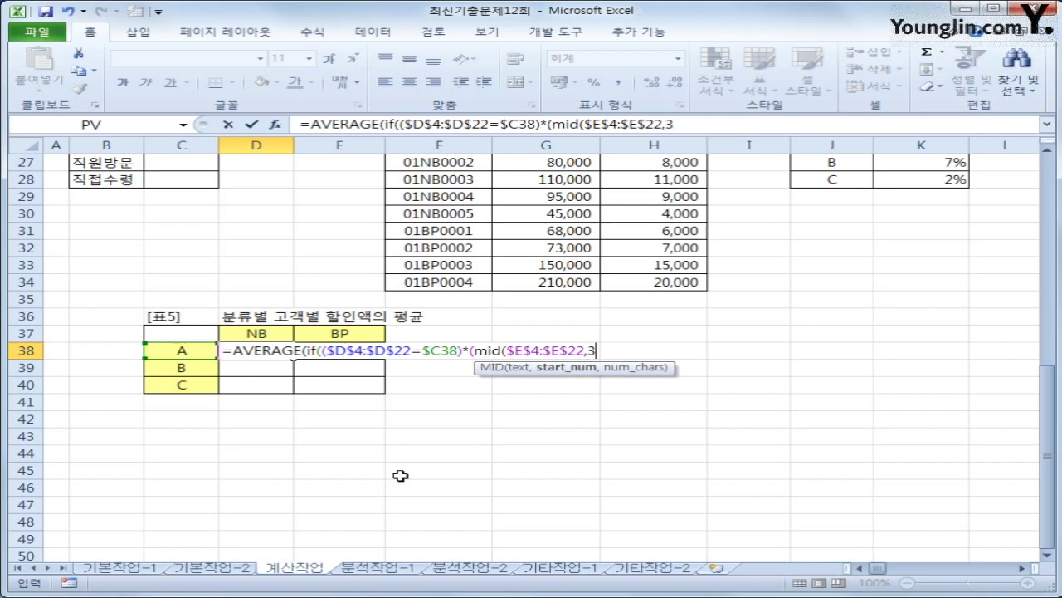
text(,2)=)
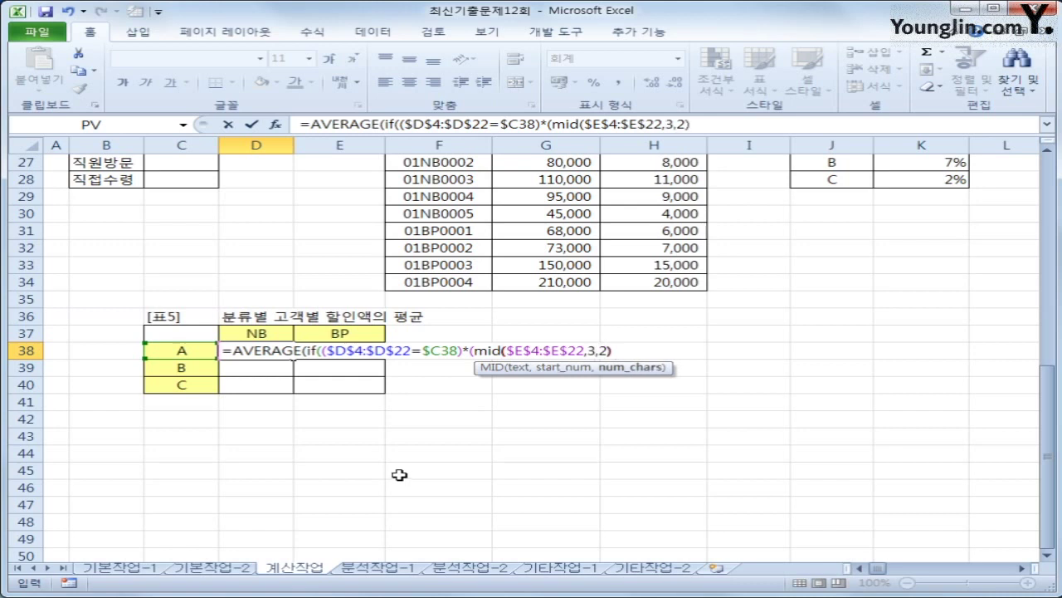
key(Right)
key(Up)
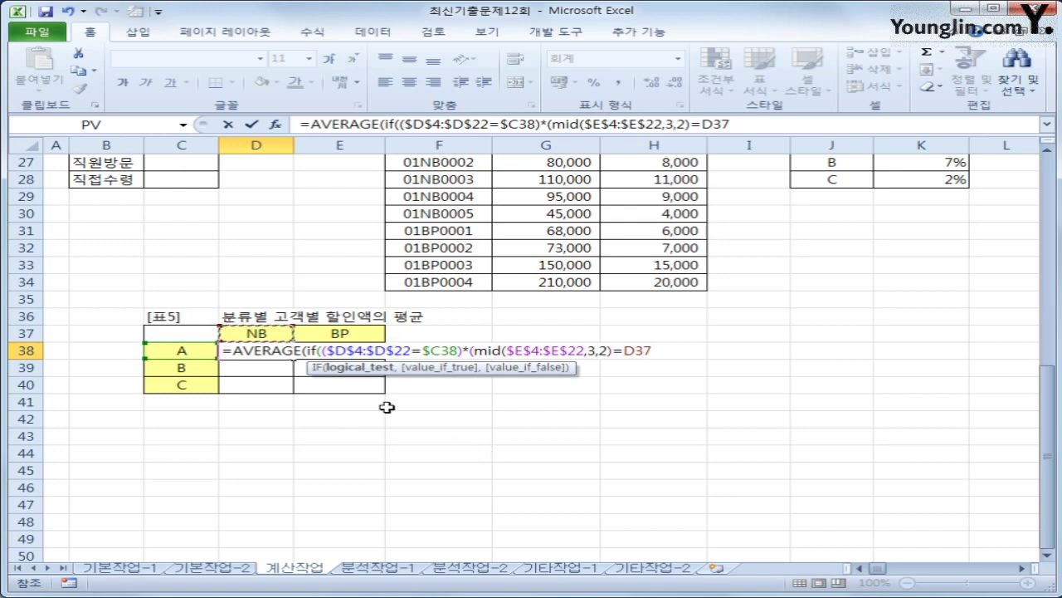
key(F4)
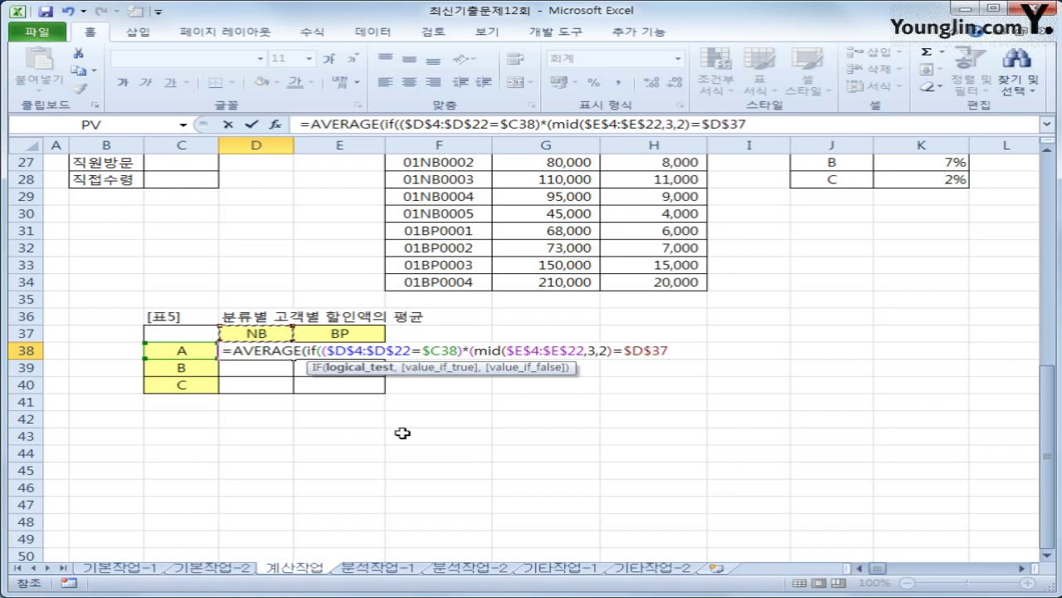
key(F4)
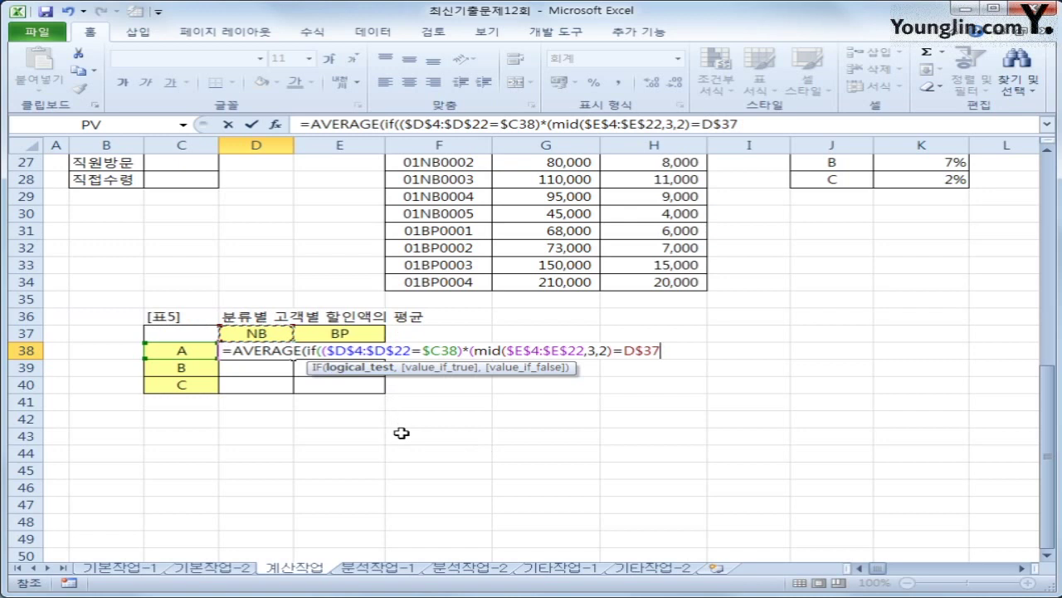
text(),)
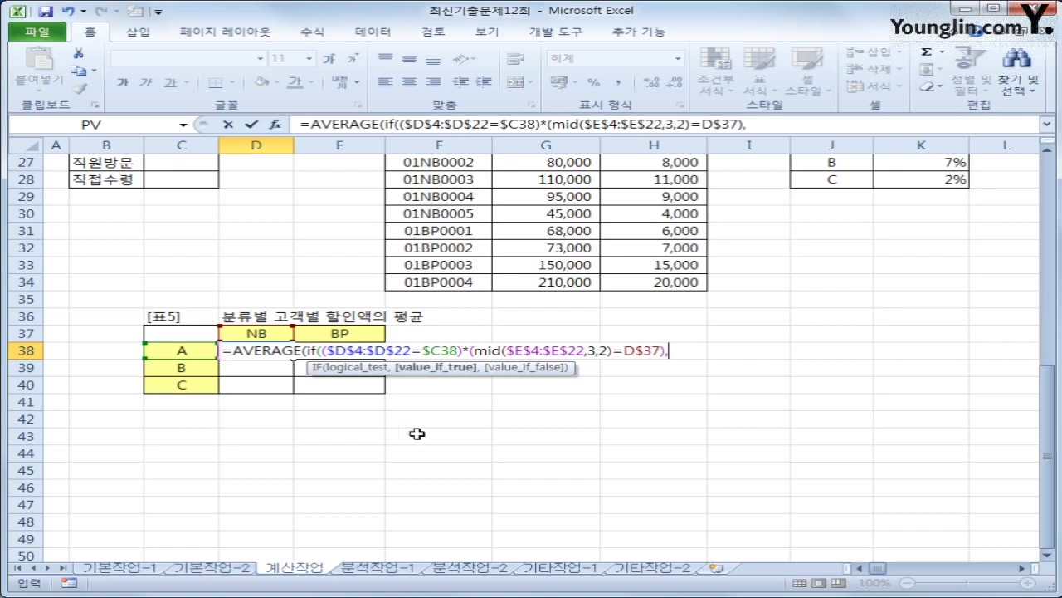
Complete the D38 array formula with $J$4:$J$22 as the values to average and fill it across D38:E40
scroll(423, 427, up, 6)
scroll(431, 423, up, 3)
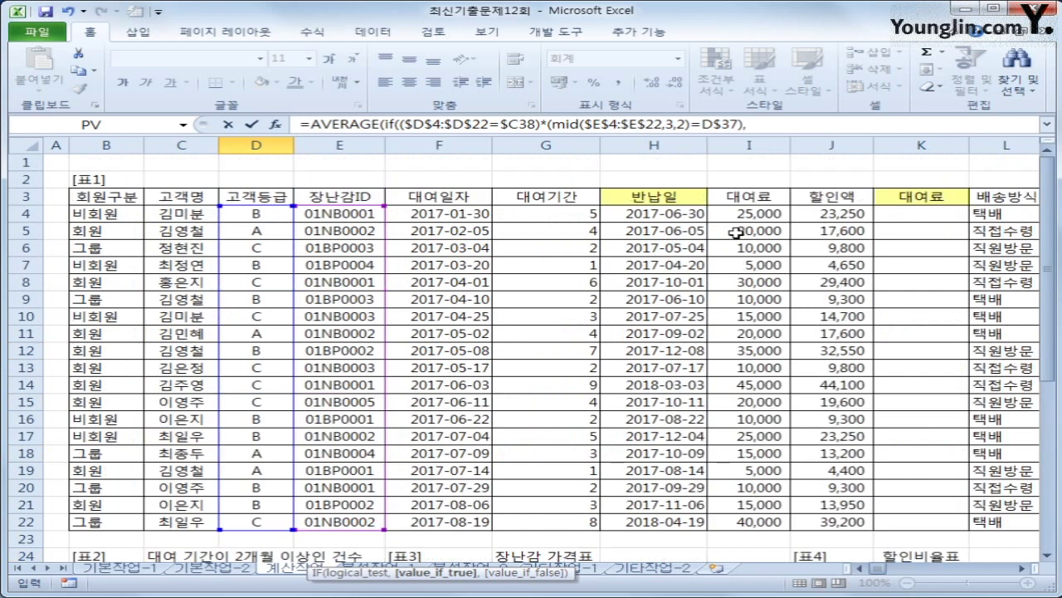
drag(852, 213, 842, 523)
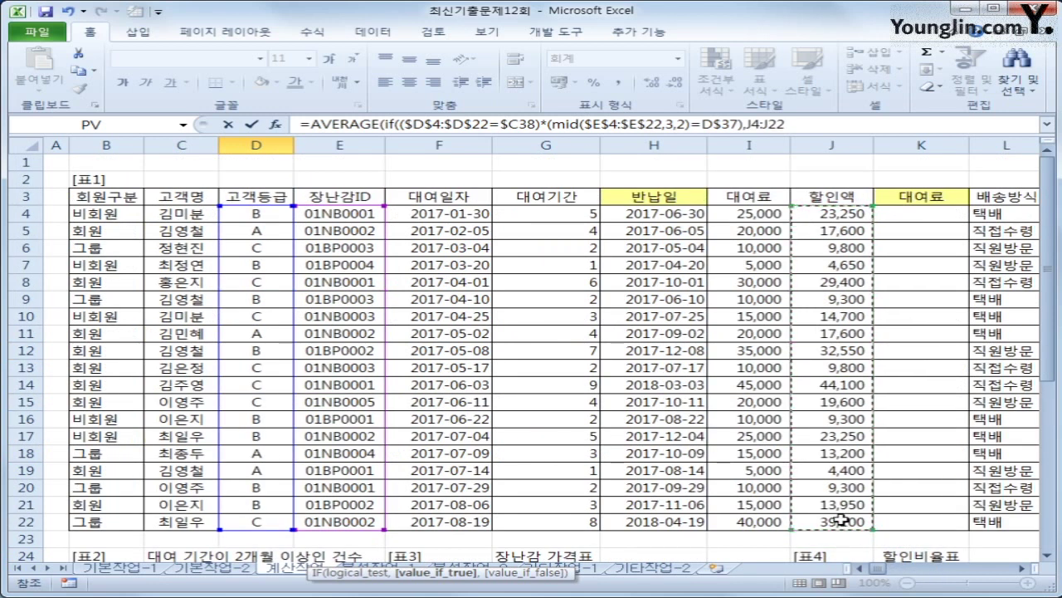
key(F4)
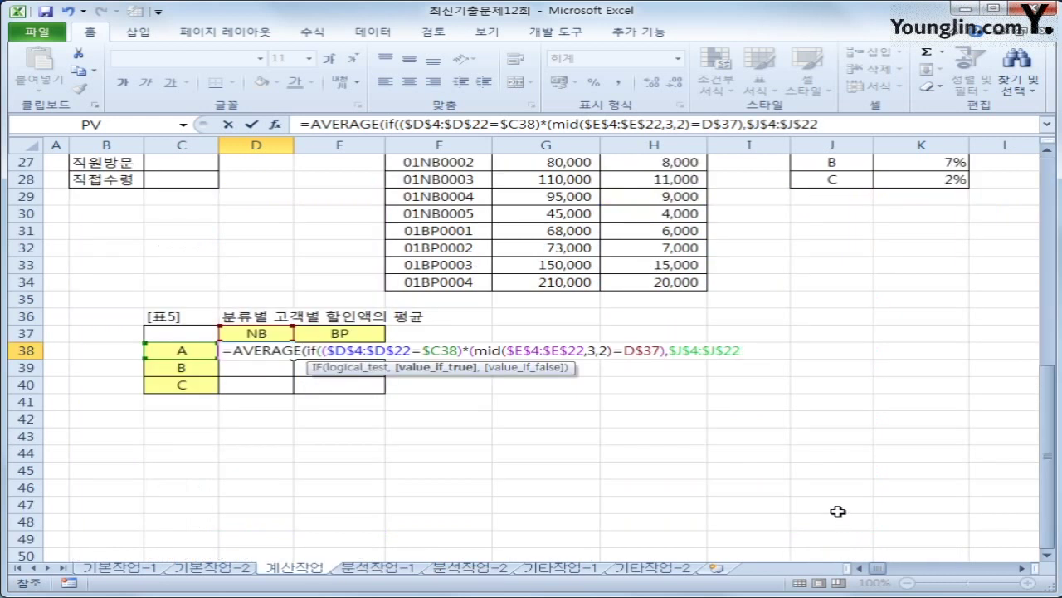
text())
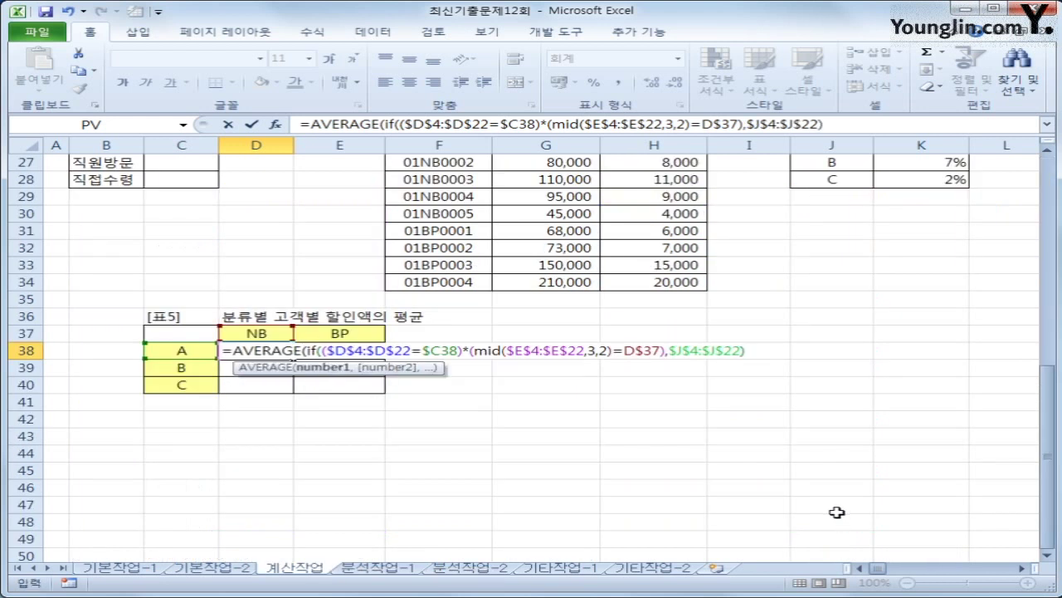
text())
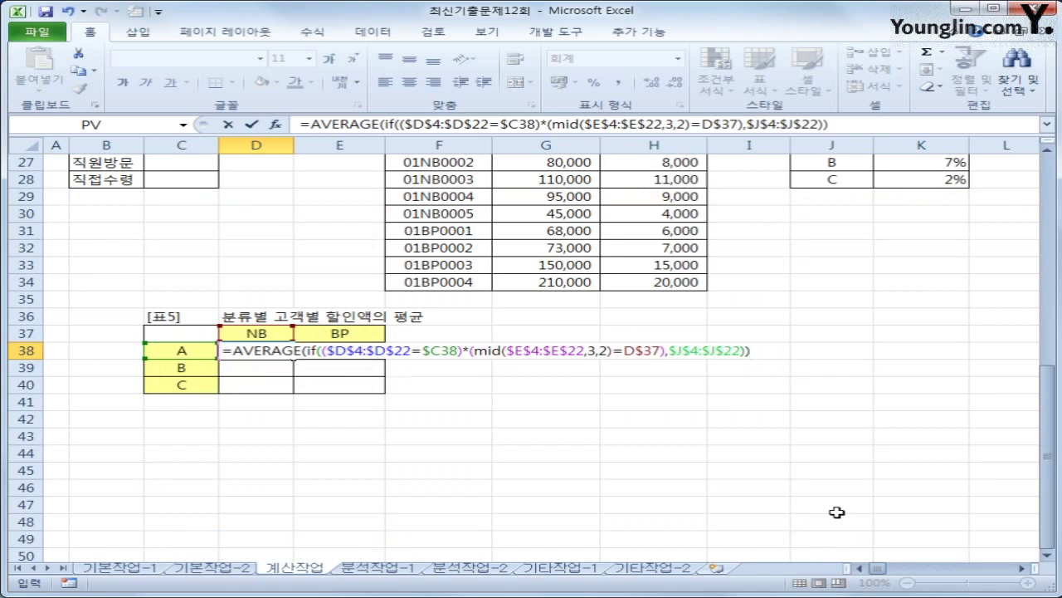
key(ctrl+shift+Return)
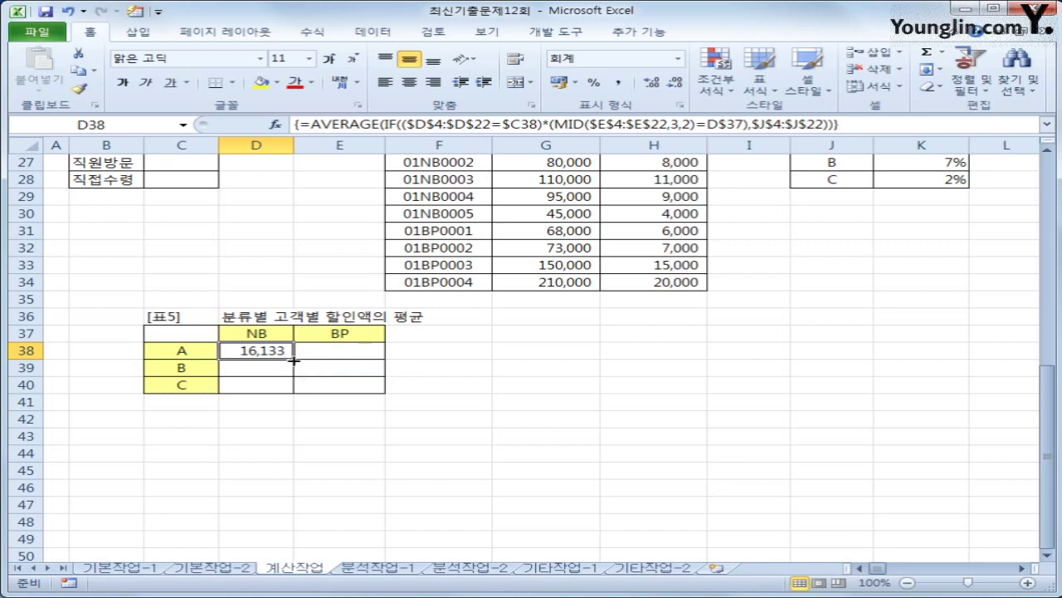
drag(293, 359, 352, 392)
click(345, 380)
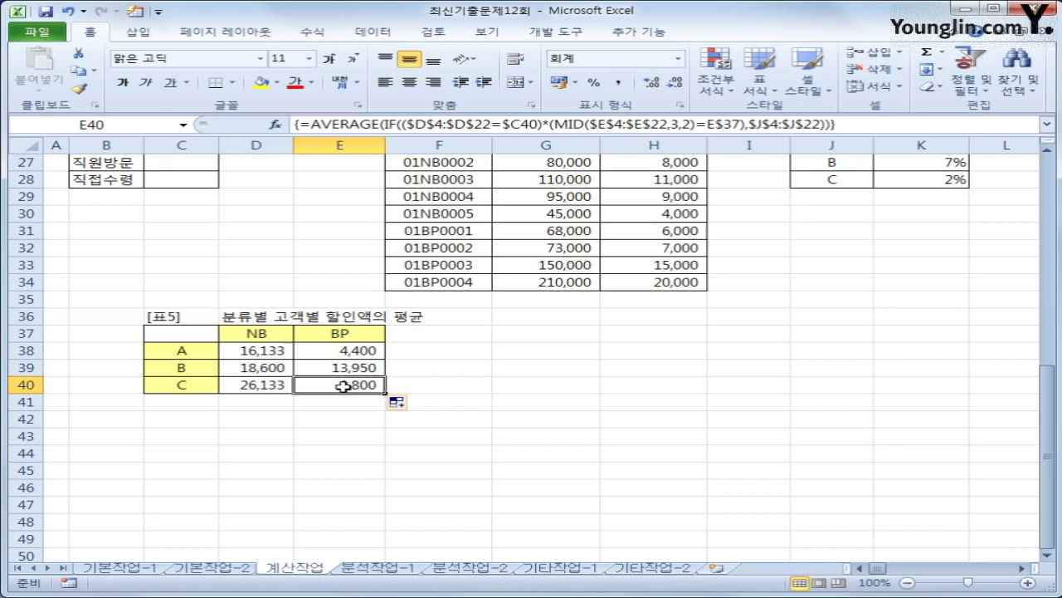
Start an IF formula in K4 of 표1 that tests the member type, entering =if(B4="비회원",
scroll(341, 390, up, 9)
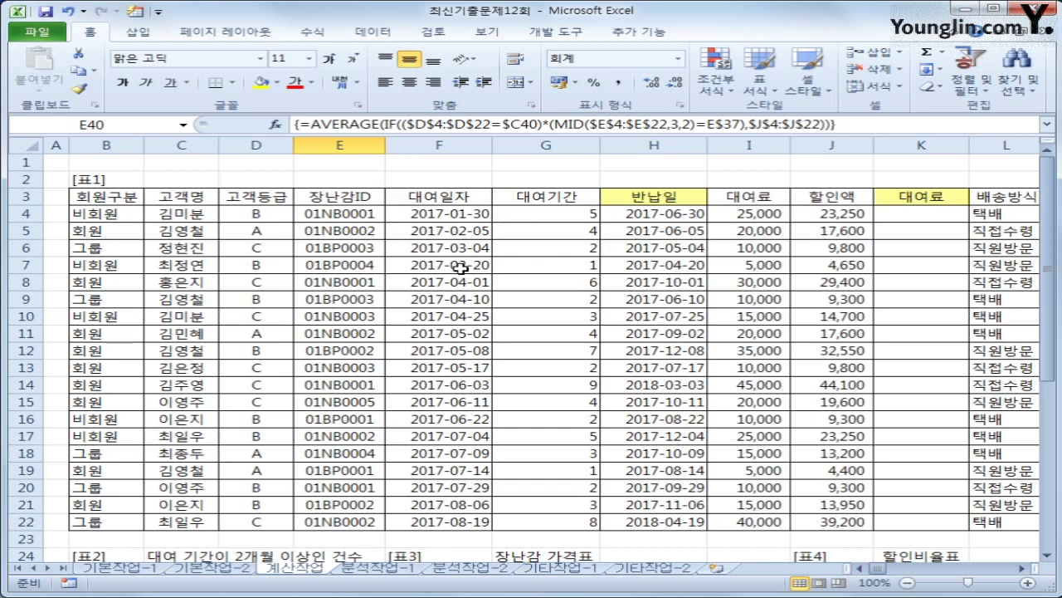
click(884, 214)
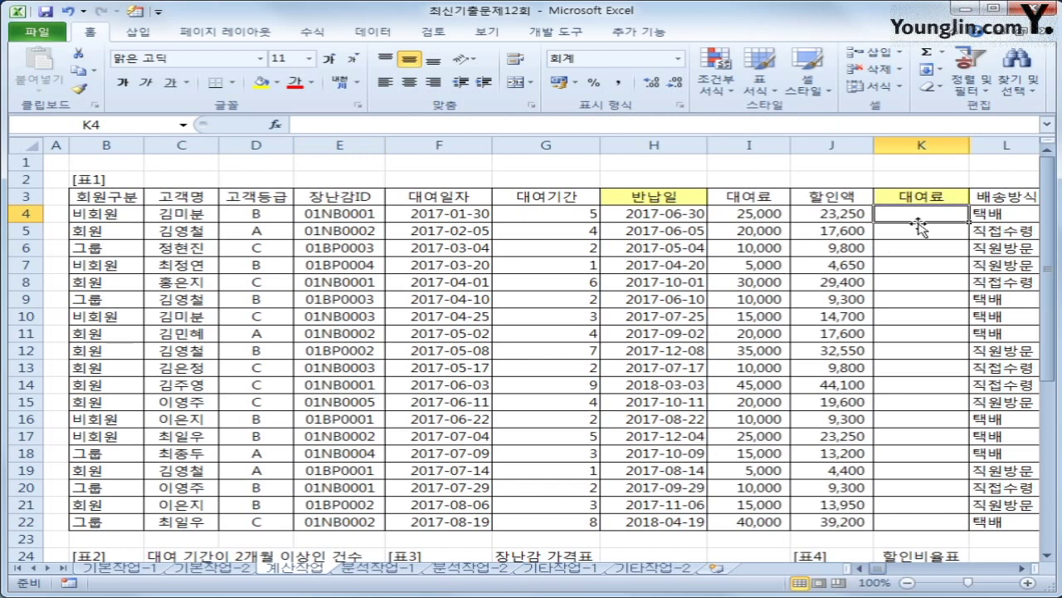
text(=)
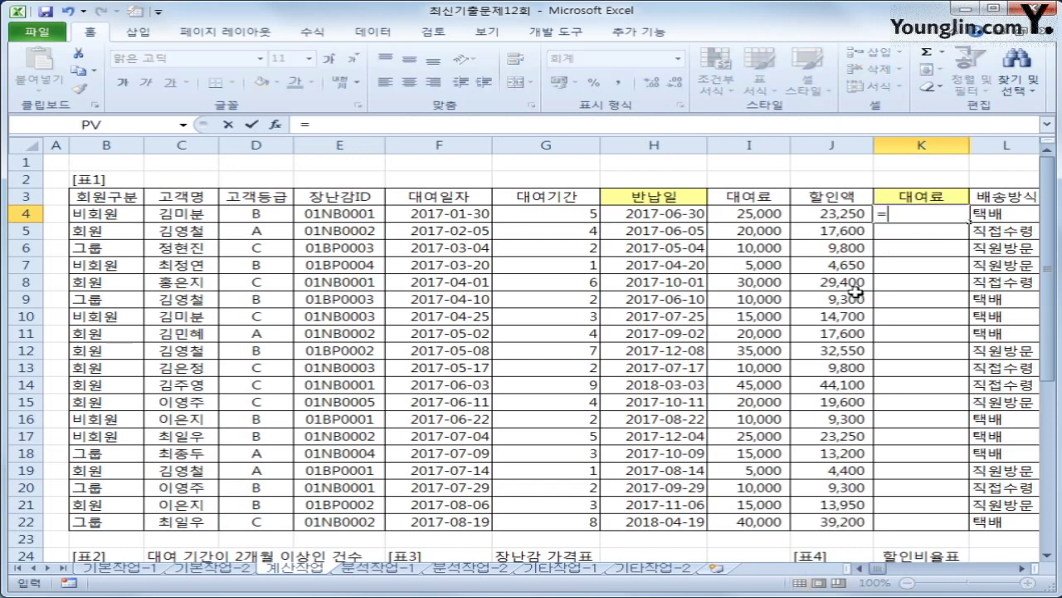
text(if()
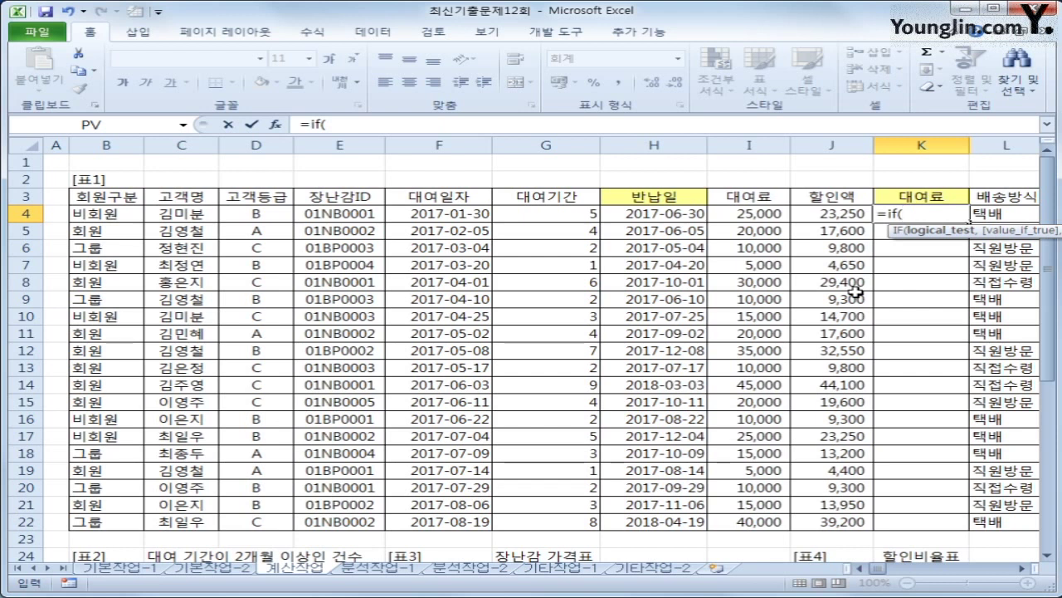
key(Left)
key(Left)
key(Left)
key(Left)
key(Left)
key(Left)
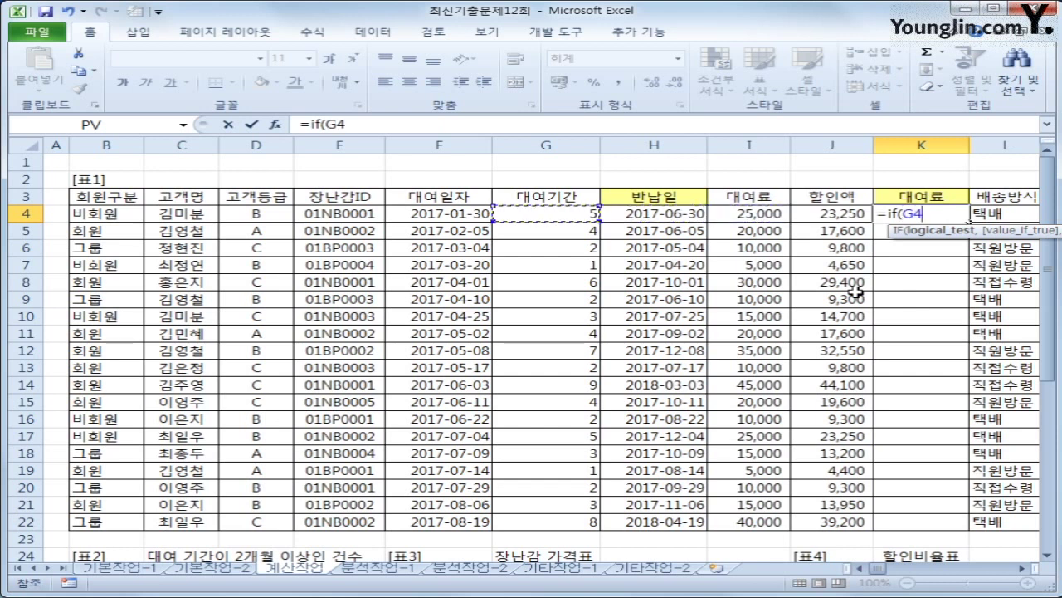
key(Left)
key(Left)
key(Left)
text(=)
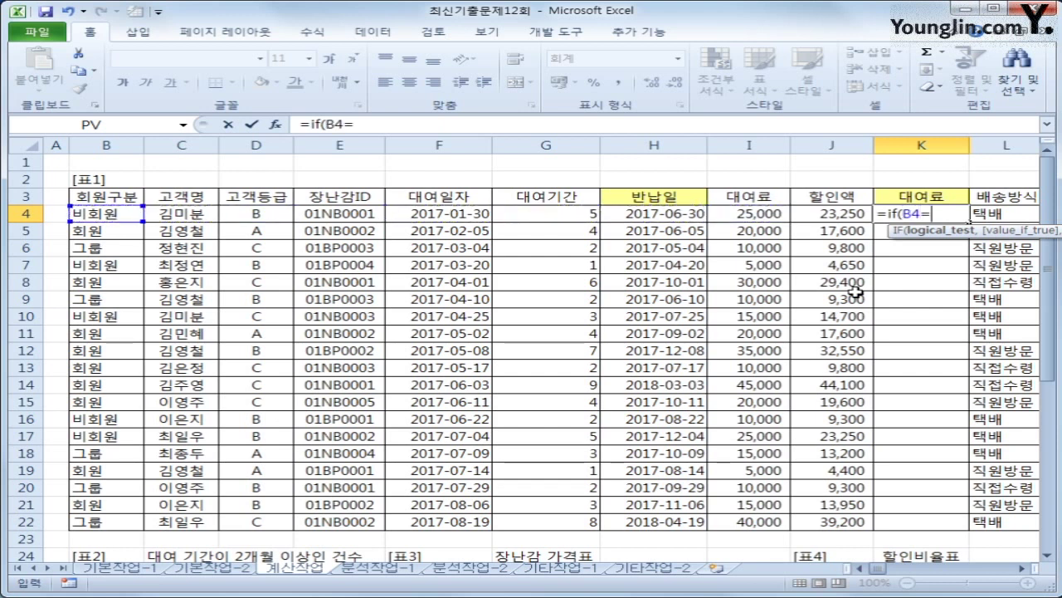
text("비회원")
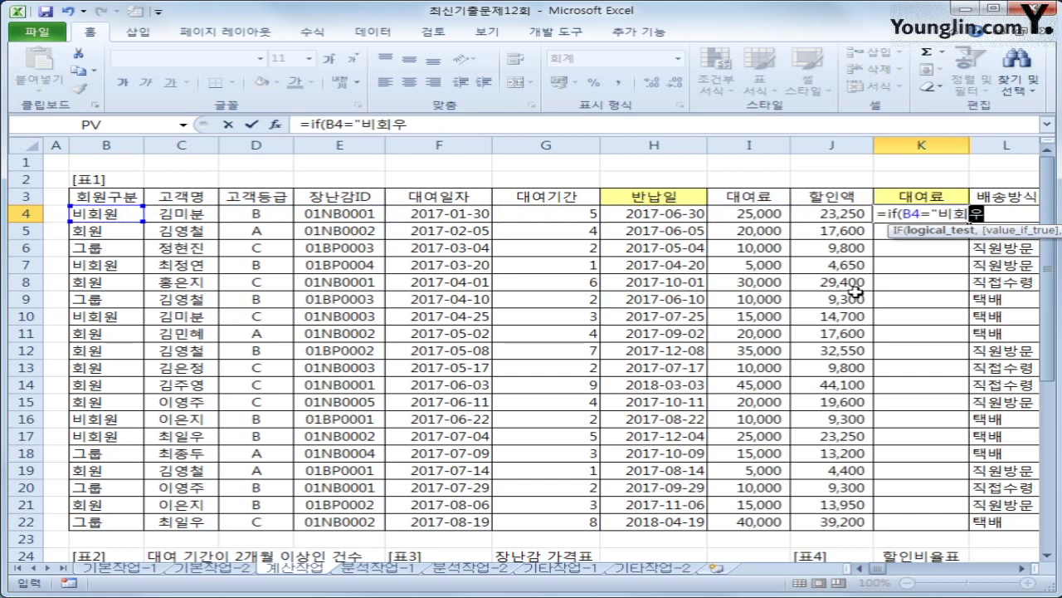
text(,)
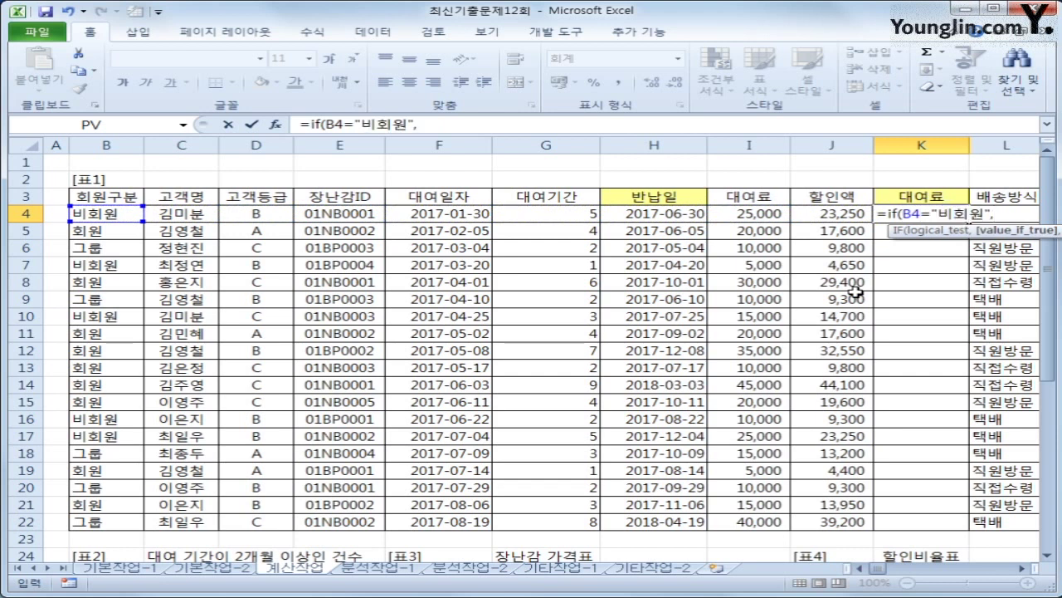
key(Left)
key(Left)
key(Left)
key(Left)
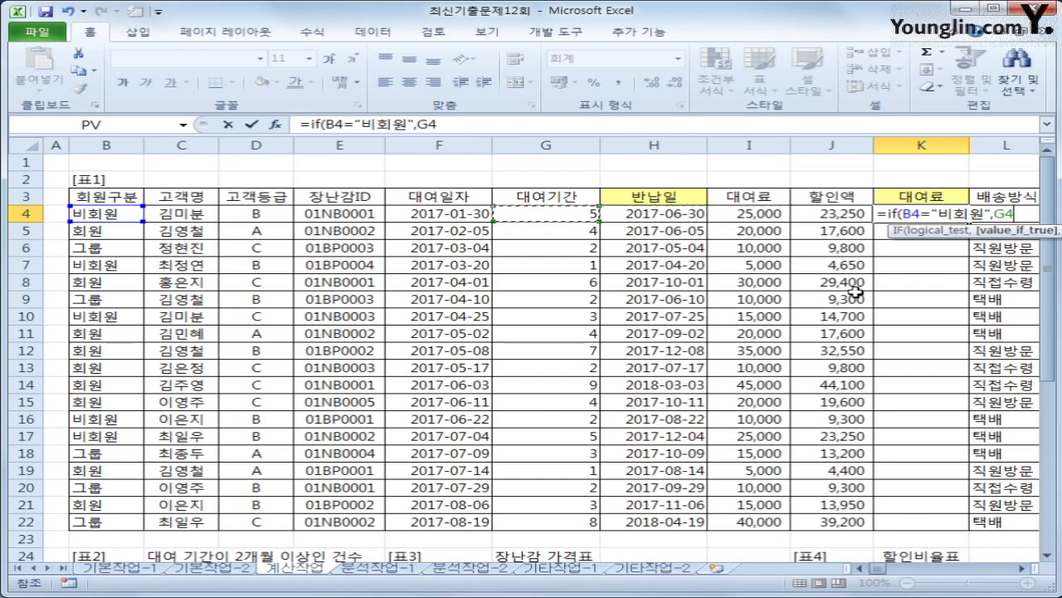
text(*)
key(Left)
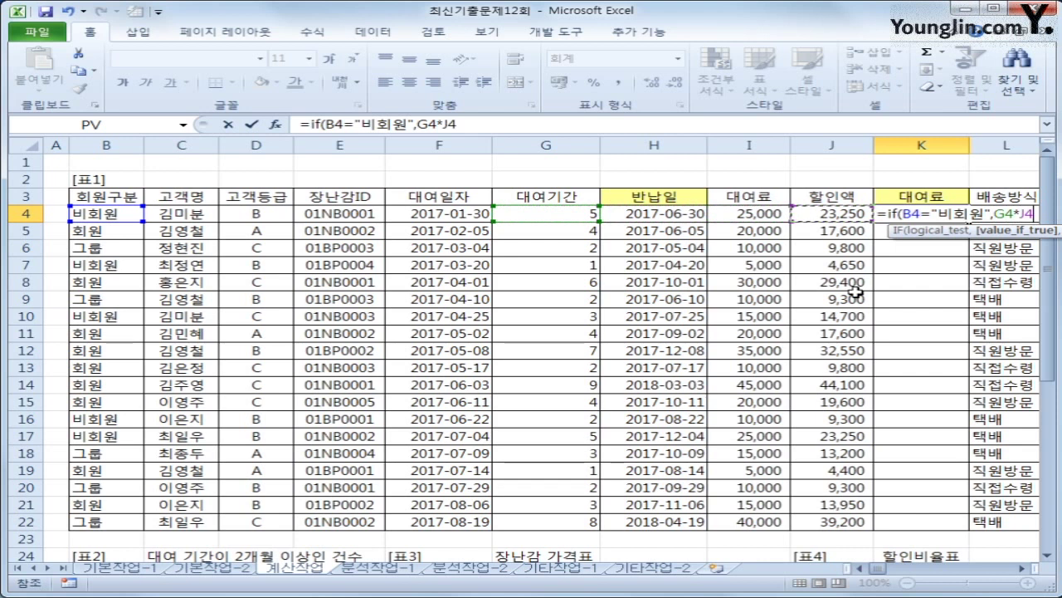
key(Left)
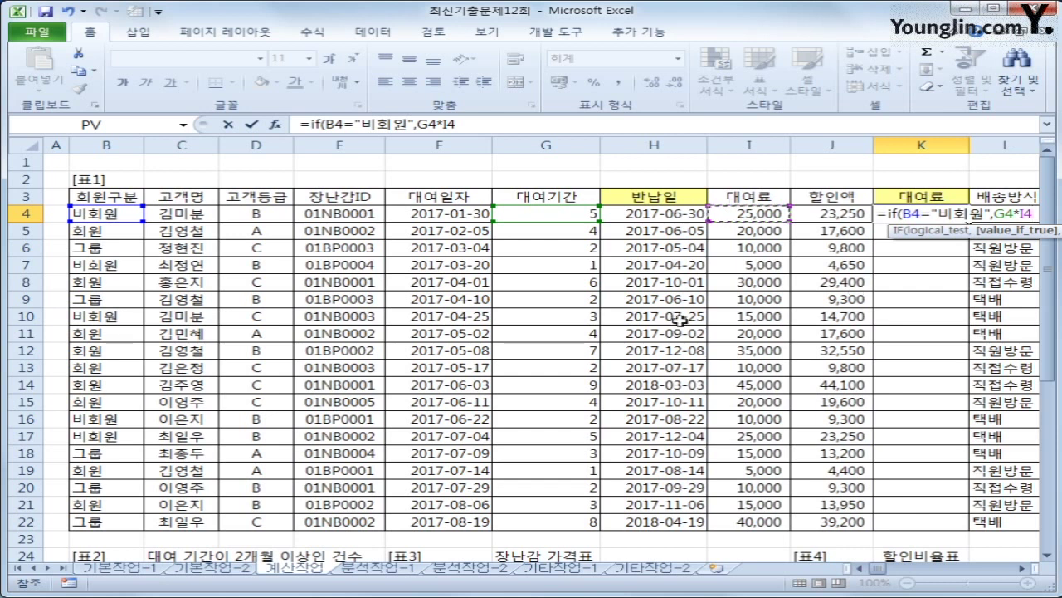
scroll(930, 407, down, 2)
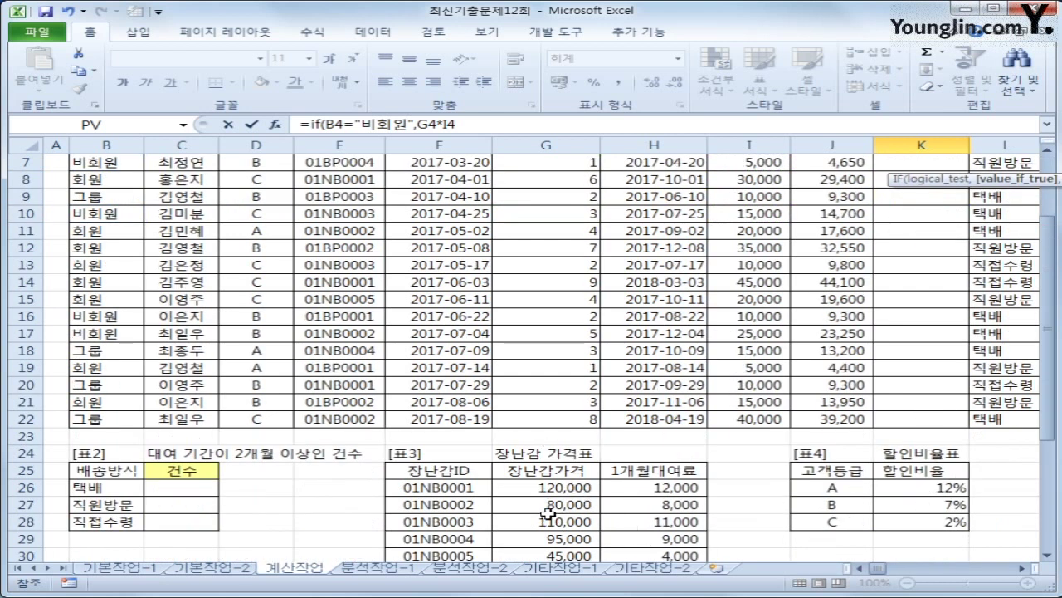
scroll(513, 512, down, 2)
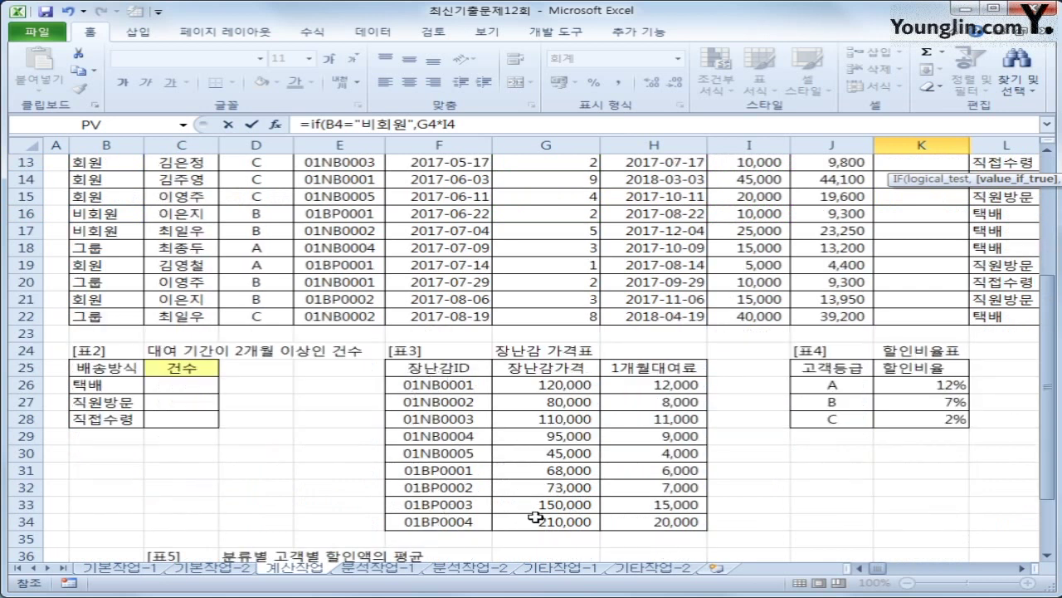
scroll(762, 512, up, 4)
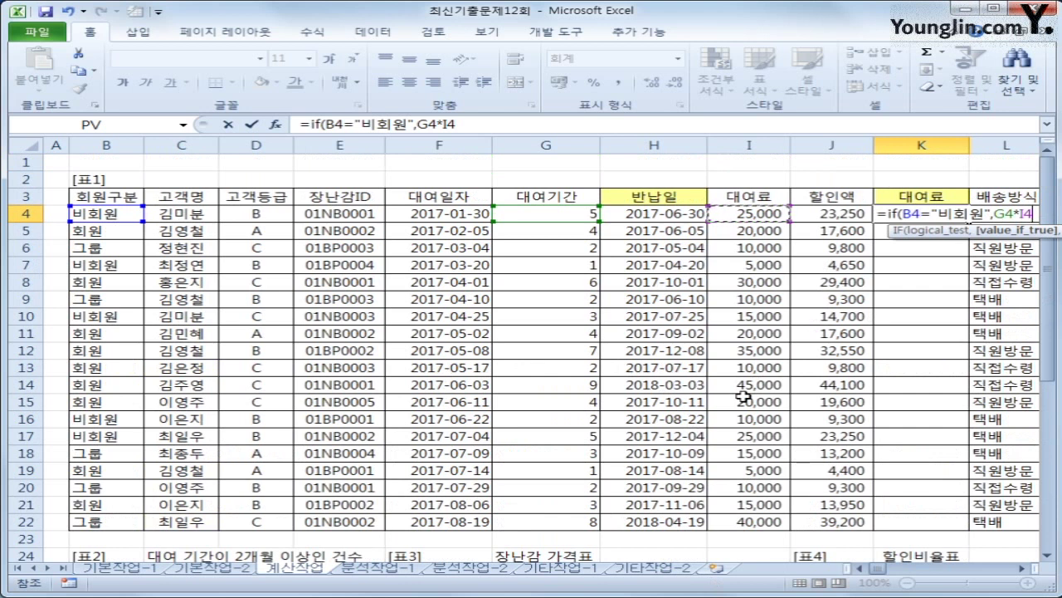
key(BackSpace)
key(BackSpace)
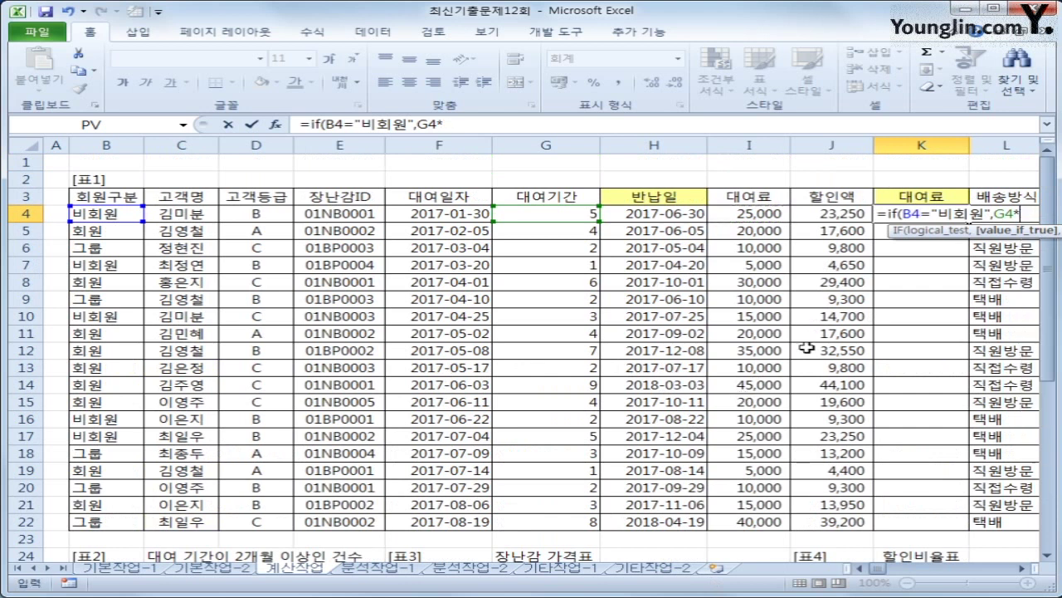
key(BackSpace)
key(BackSpace)
key(BackSpace)
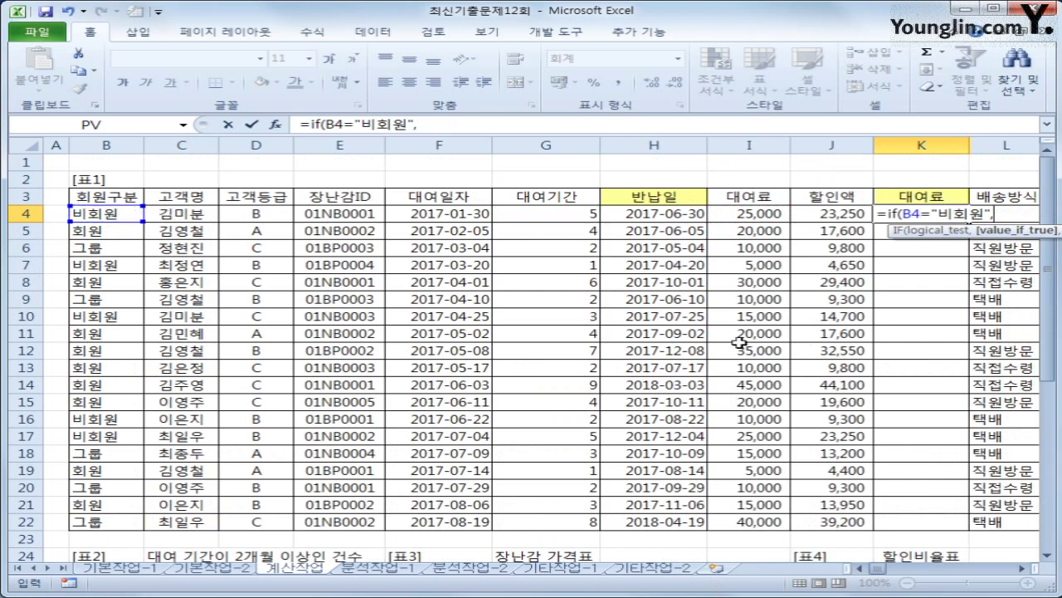
Begin the K4 value for non-members as G4*VLOOKUP(, using the toy ID in E4 as the lookup value
scroll(738, 344, down, 2)
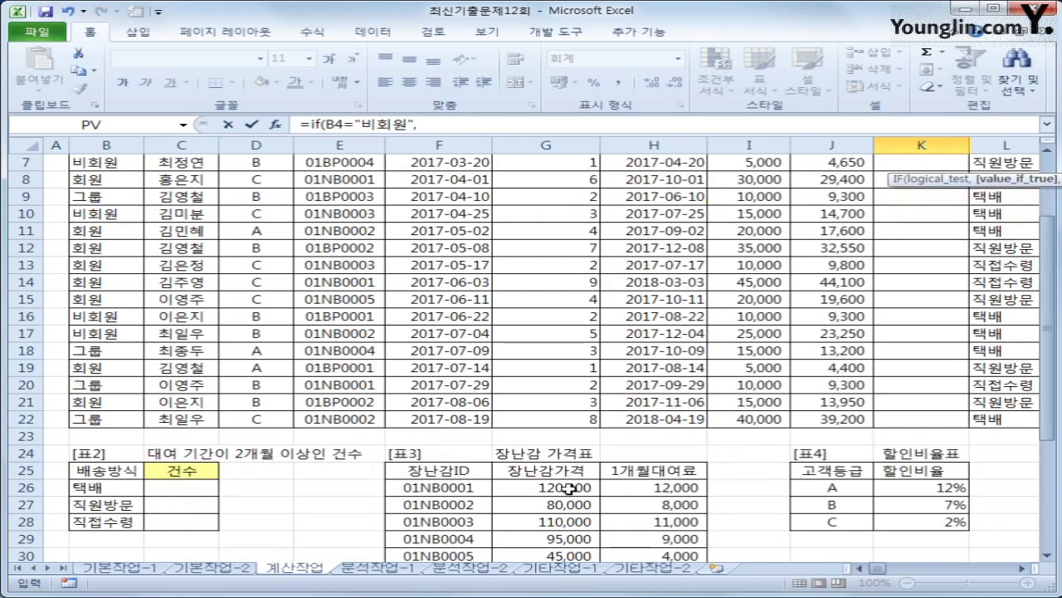
scroll(593, 432, up, 2)
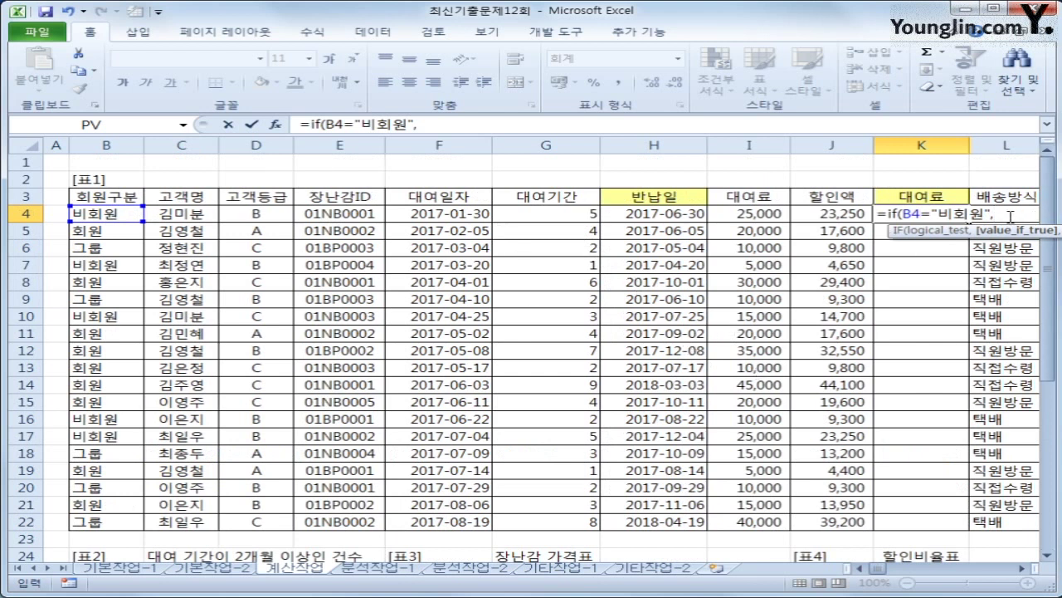
click(571, 214)
text(*v)
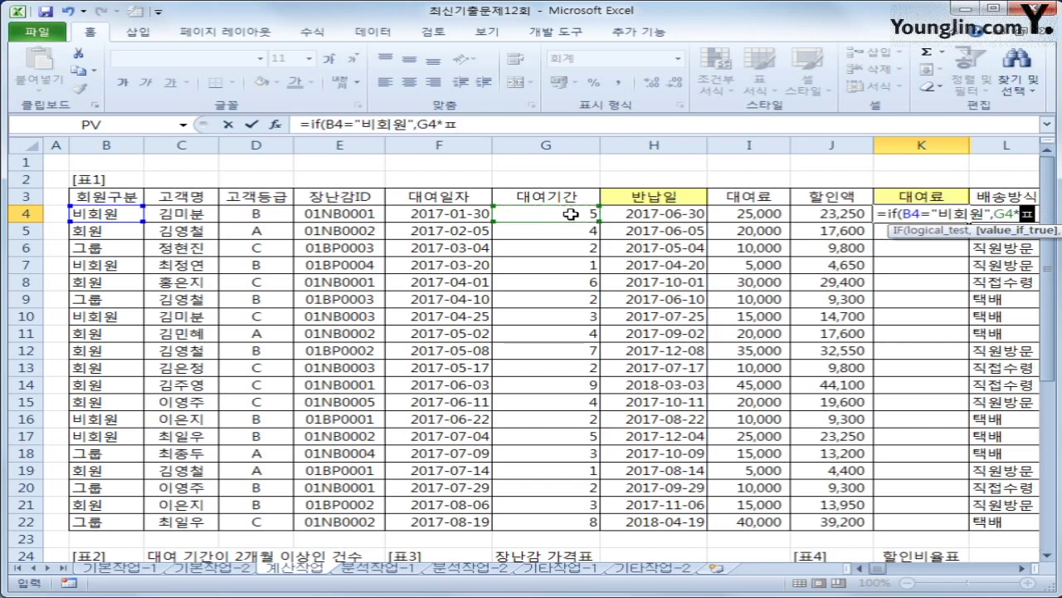
text(l)
key(Tab)
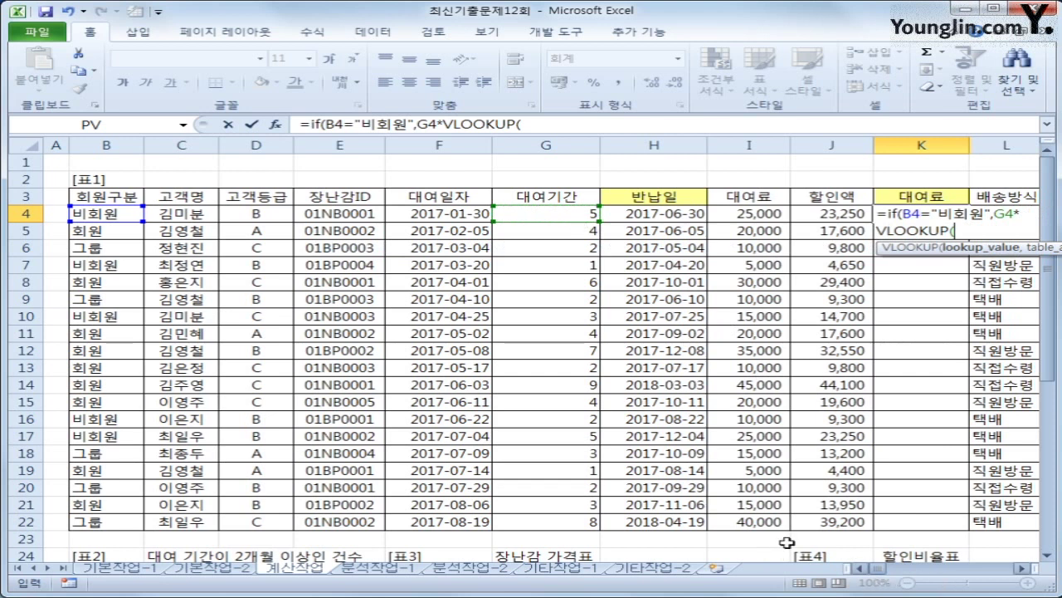
scroll(643, 486, down, 4)
scroll(503, 512, up, 4)
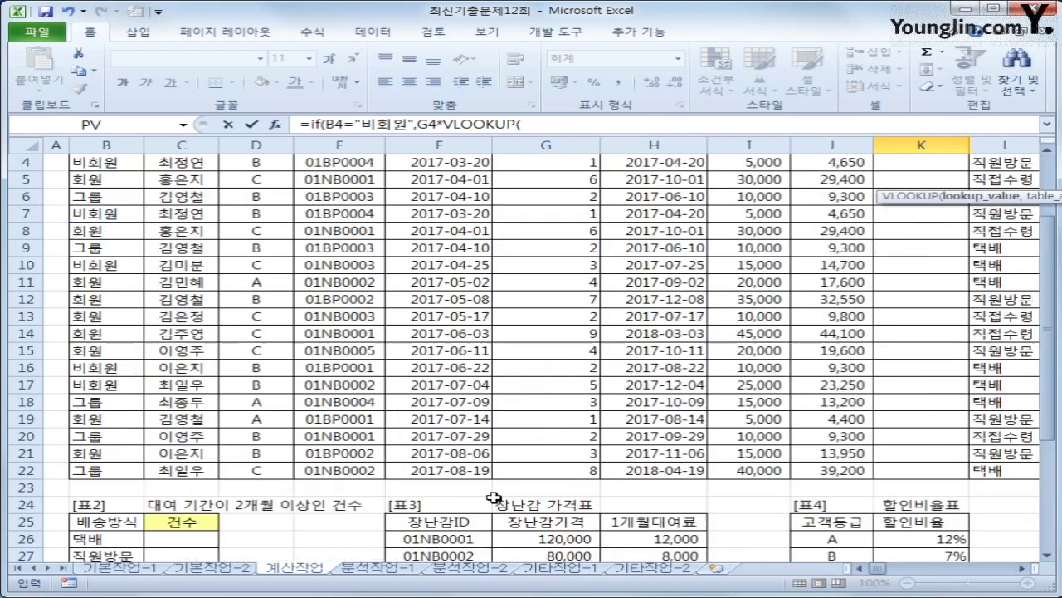
click(357, 214)
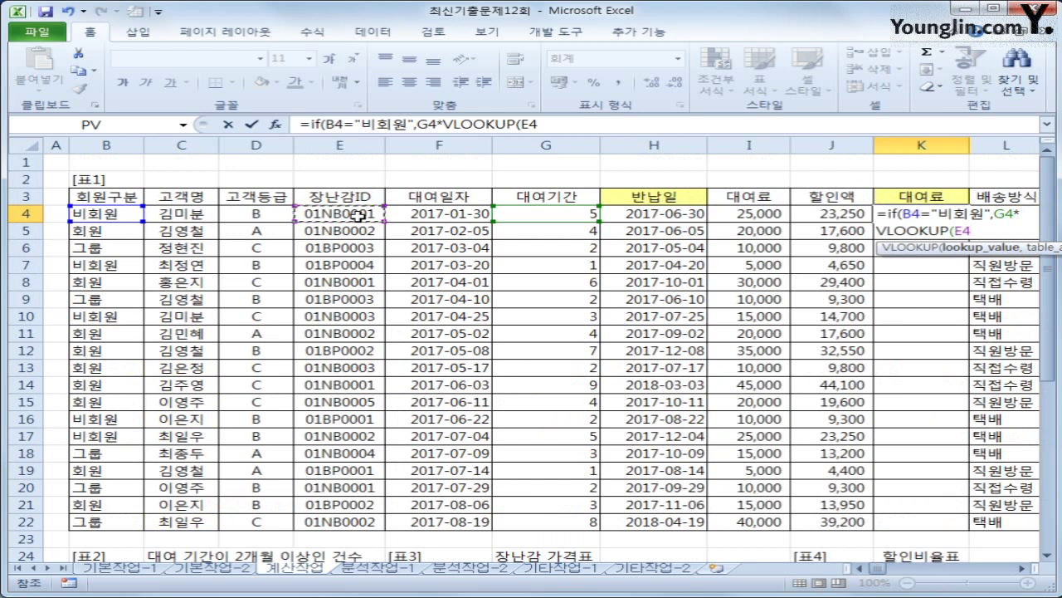
text(,)
Set the VLOOKUP table array to the whole 표3 toy price table as the absolute range $F$25:$H$34
scroll(428, 349, down, 6)
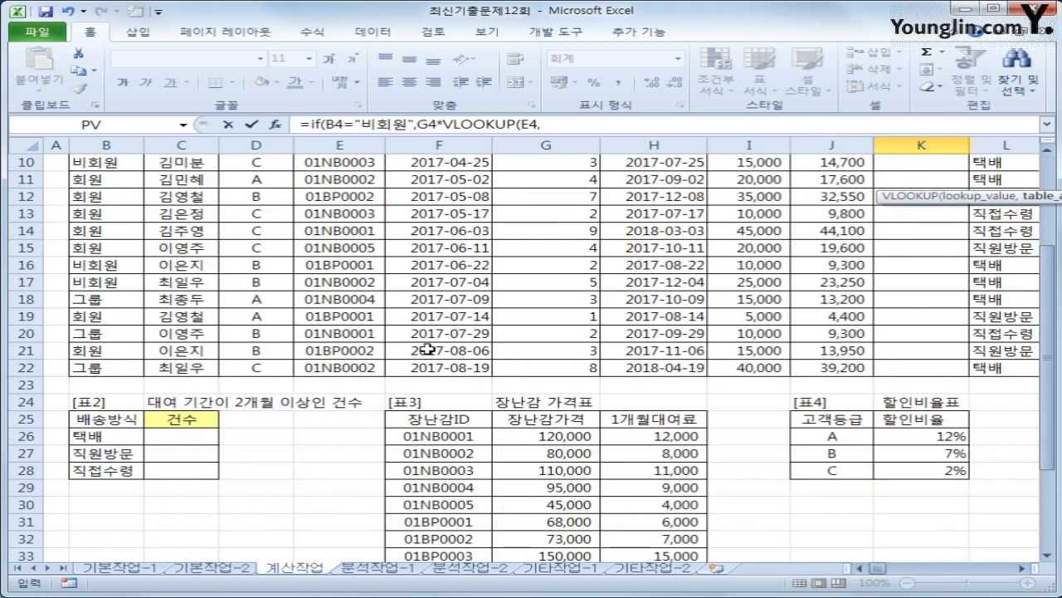
drag(457, 265, 610, 422)
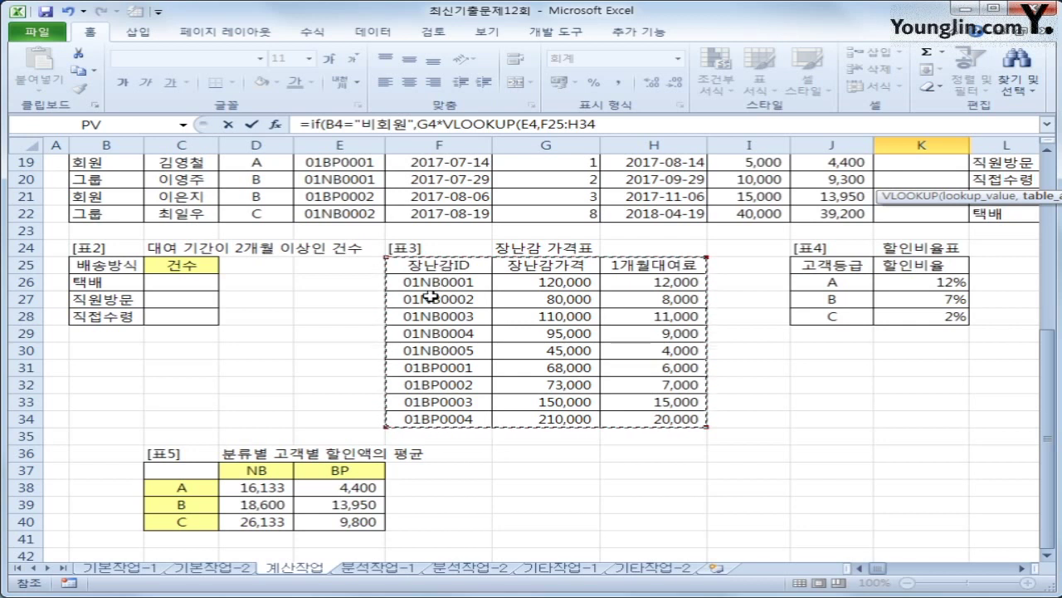
drag(440, 270, 439, 422)
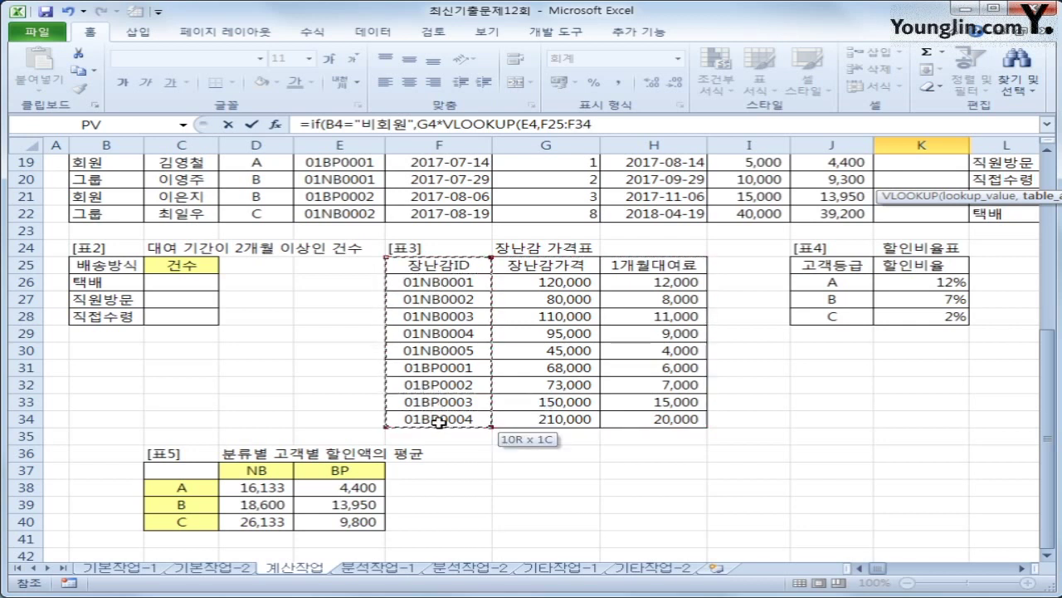
drag(439, 422, 563, 418)
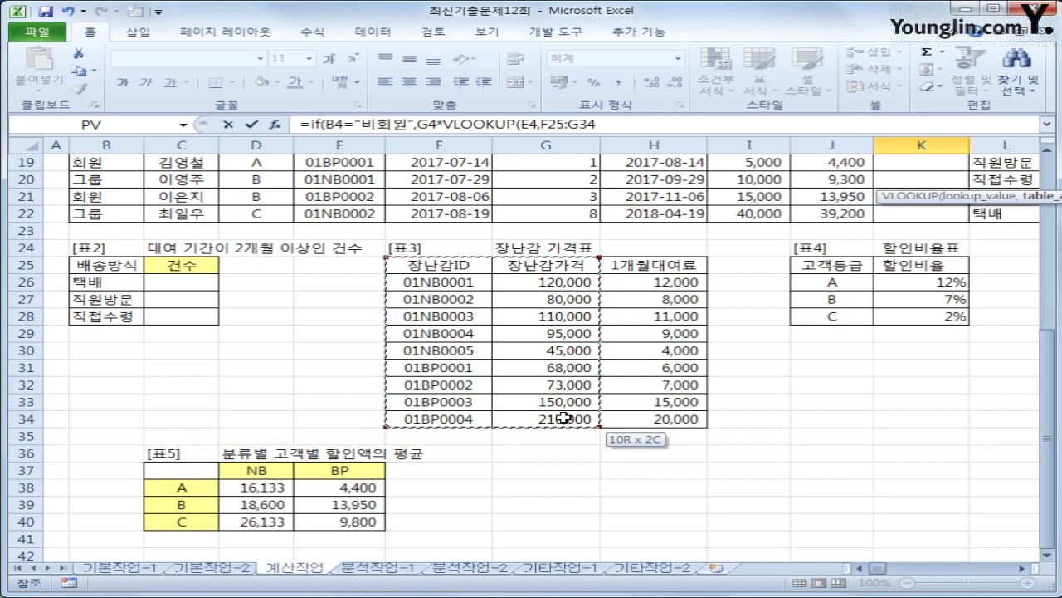
drag(563, 419, 608, 415)
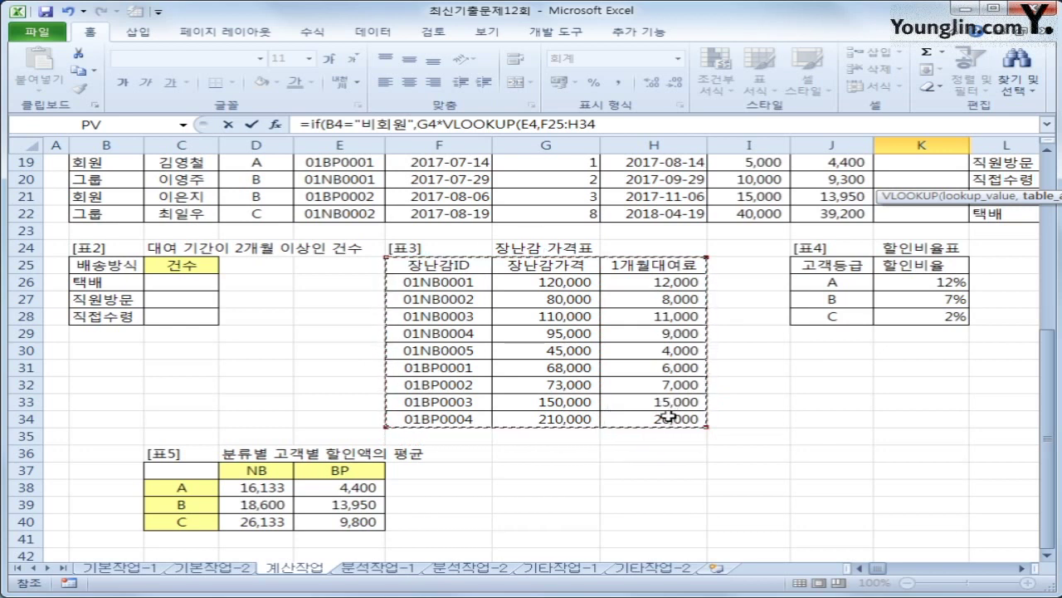
key(F4)
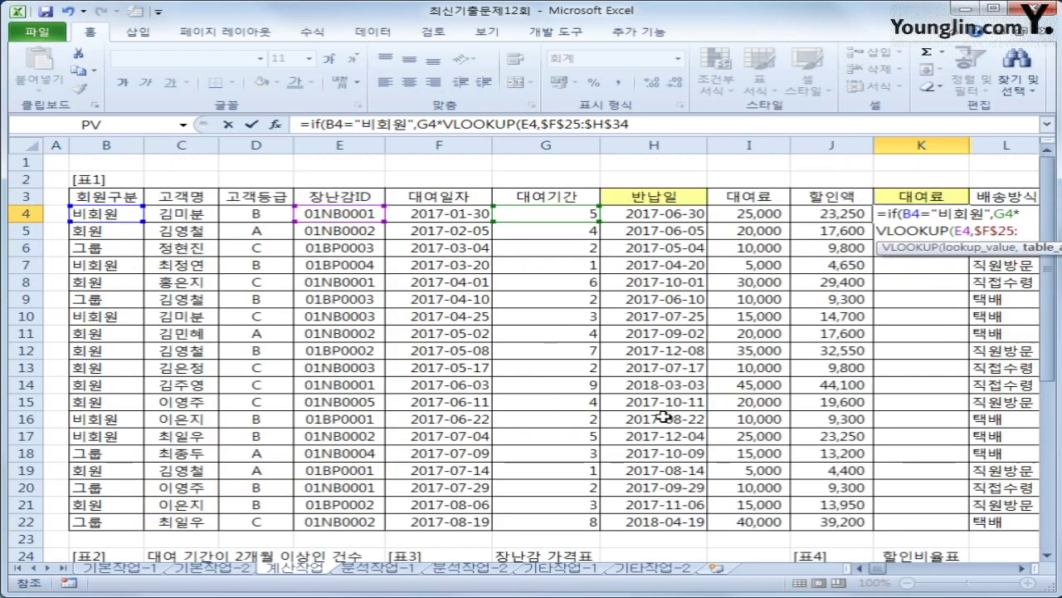
text(,)
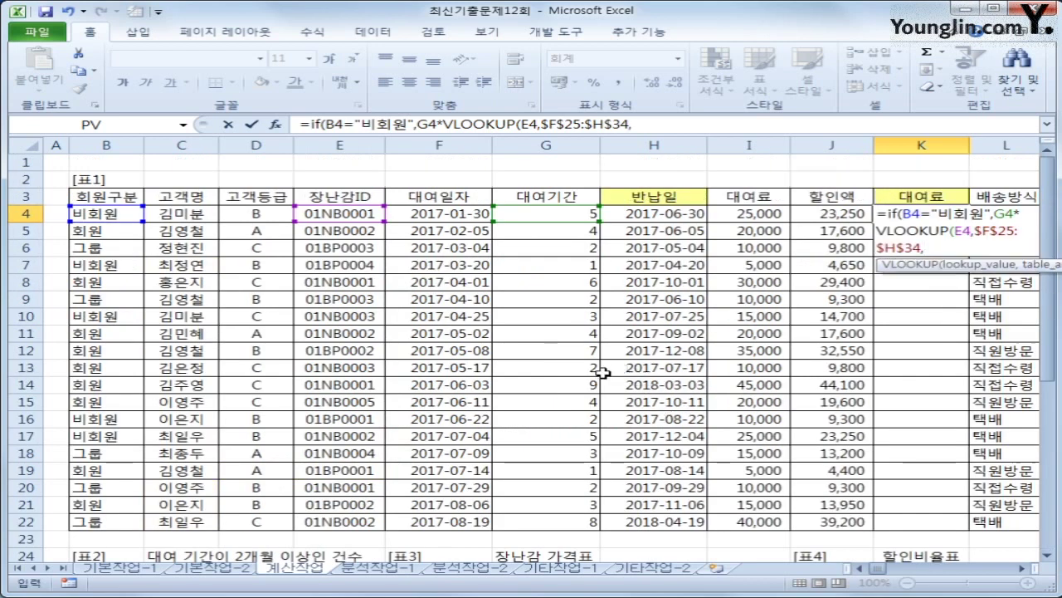
Finish the first VLOOKUP in K4 with column index 2 and 0 for an exact match, closing its parenthesis
scroll(618, 408, down, 3)
scroll(618, 408, down, 4)
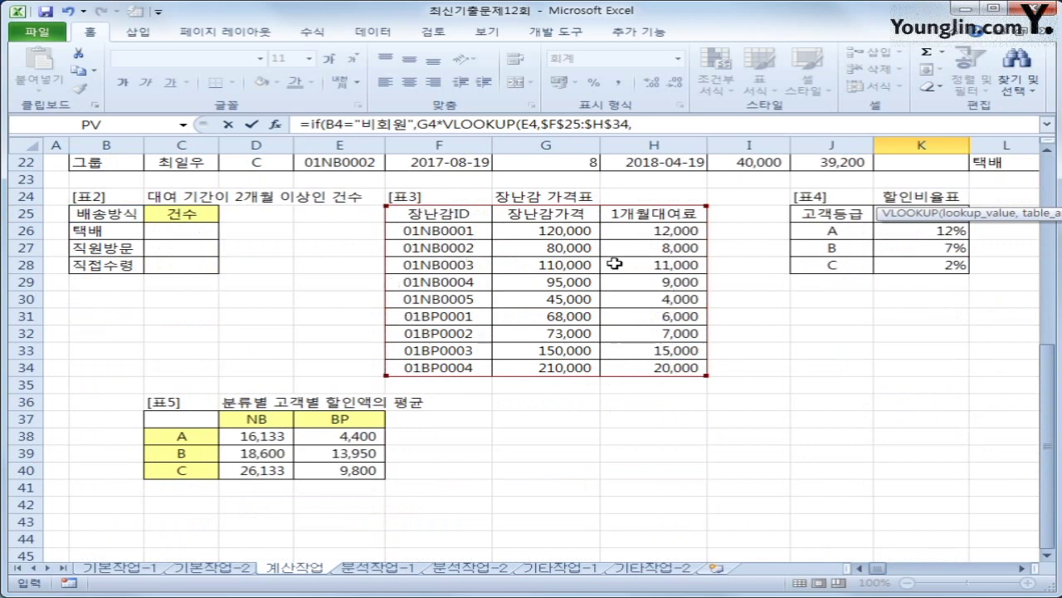
text(2)
click(665, 123)
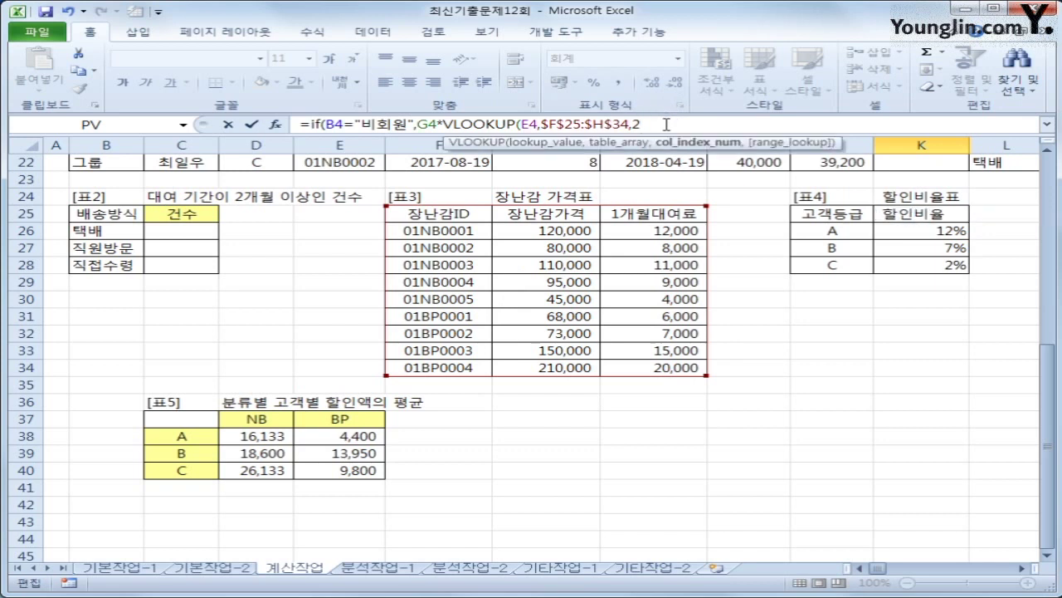
text(,0)
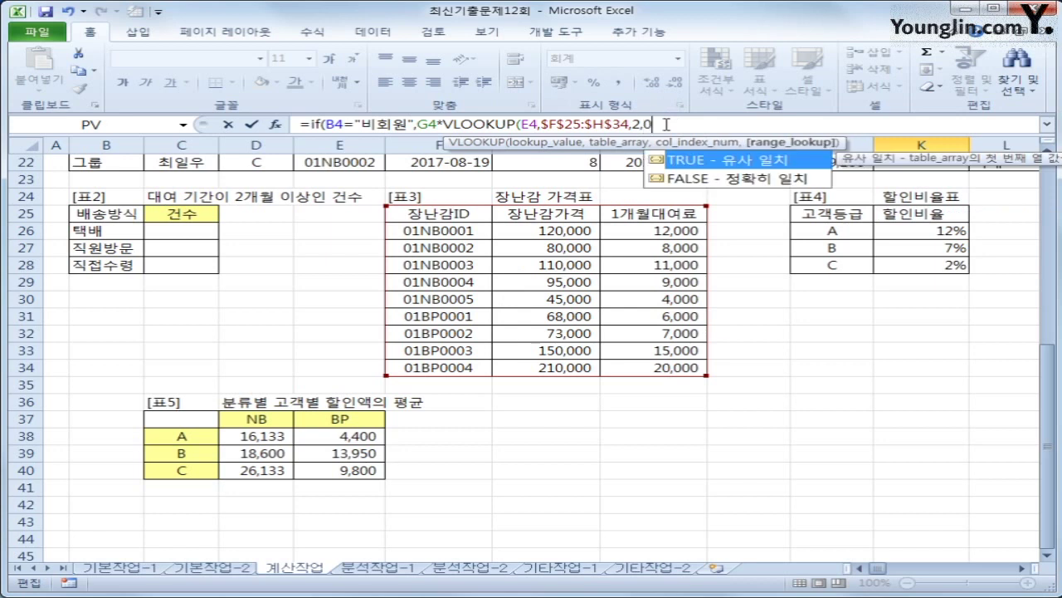
text())
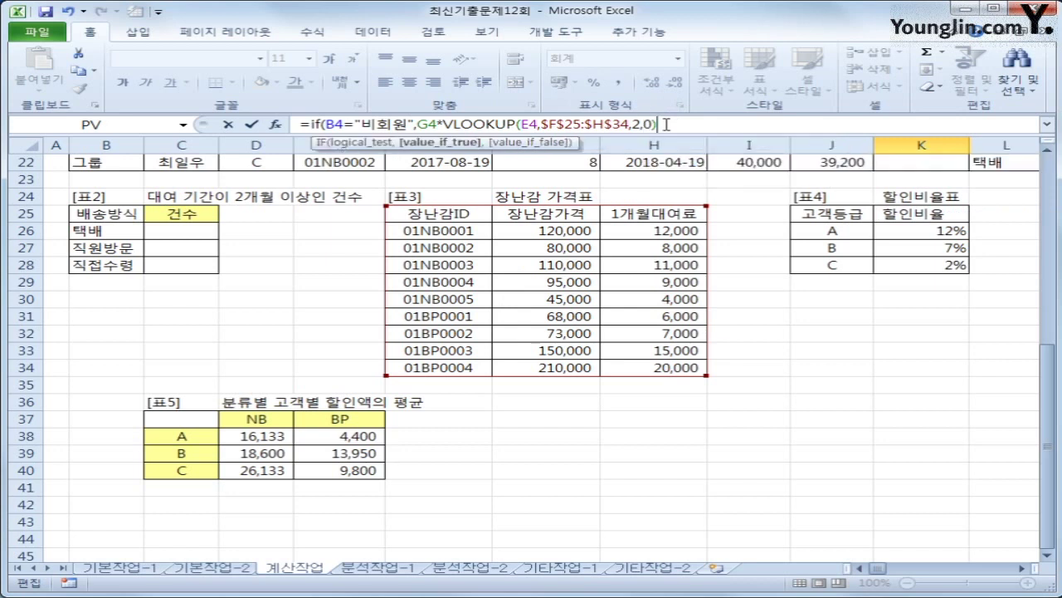
Multiply the looked-up toy price by 20%, enclose that product in parentheses, and end the IF formula's true-value argument
text(*20%)
click(444, 123)
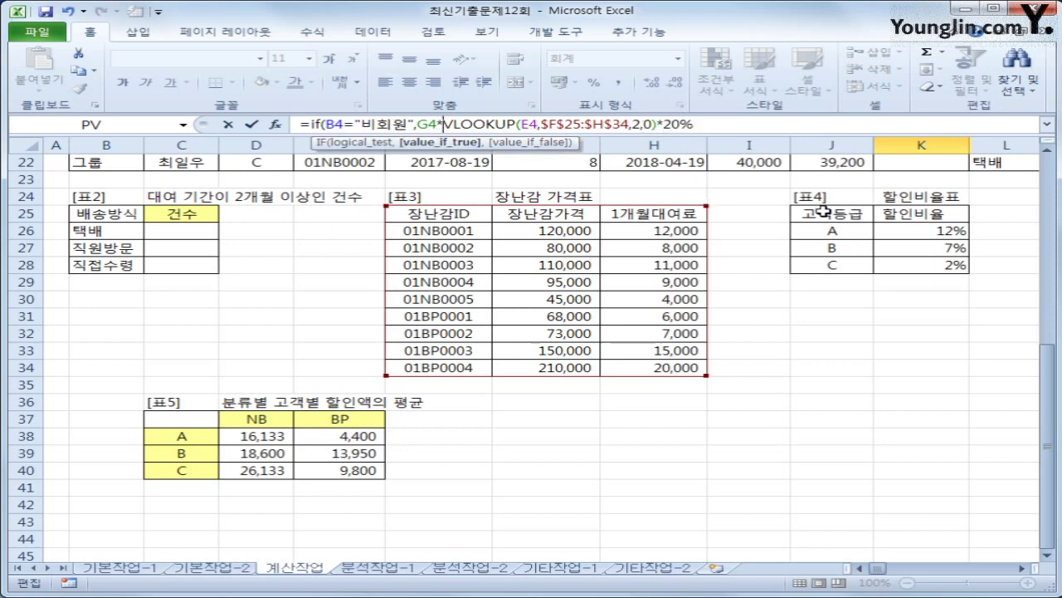
text(()
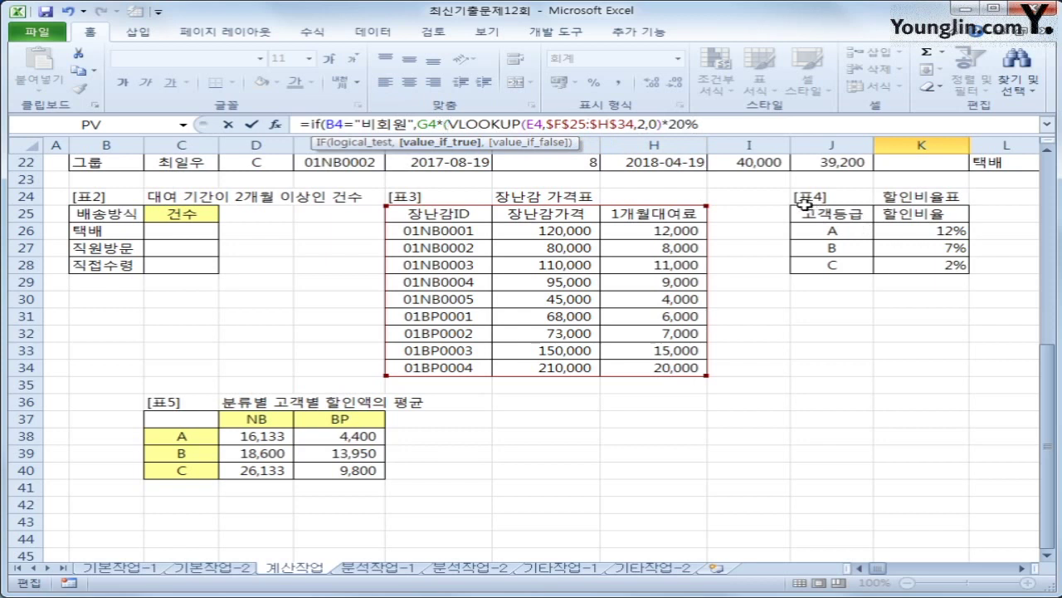
click(739, 129)
text())
text(,)
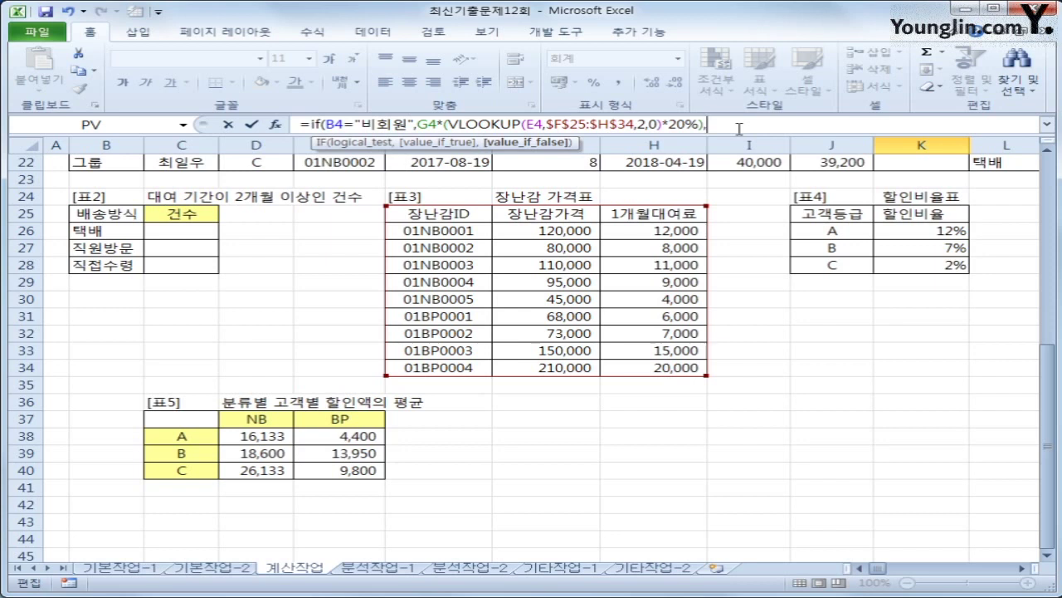
Start the false value of the K4 IF formula as G4*VLOOKUP(E4, to look up the toy ID again
drag(1050, 390, 1047, 369)
click(533, 213)
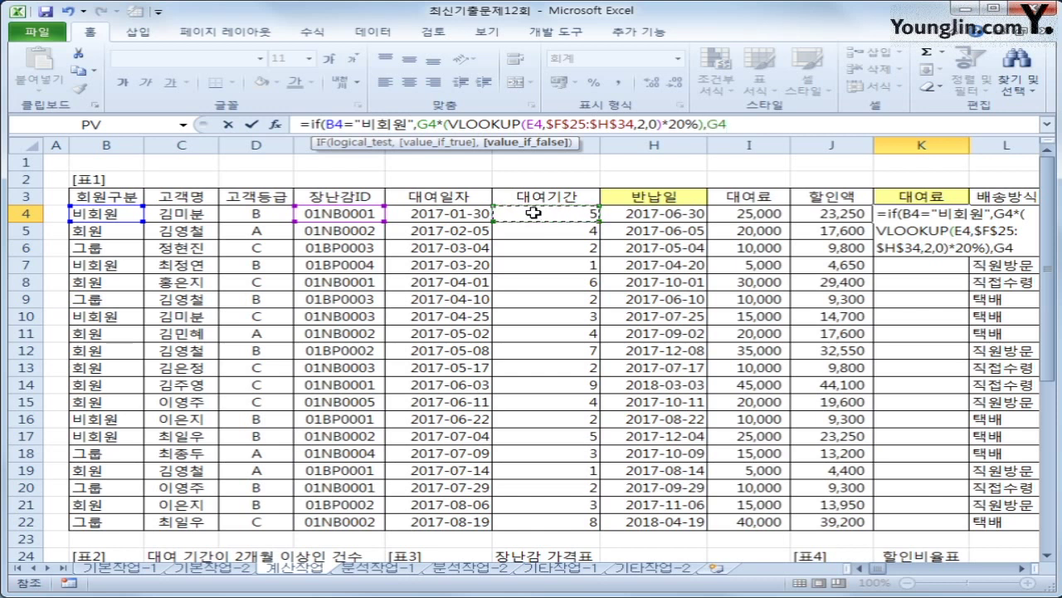
text(*VLOOKUP()
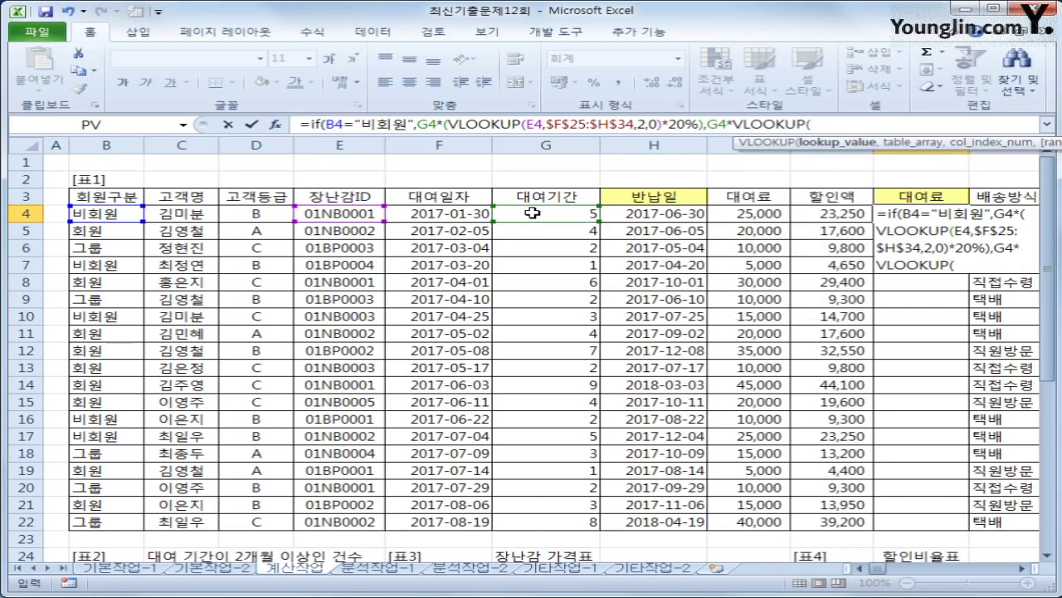
click(365, 216)
text(,)
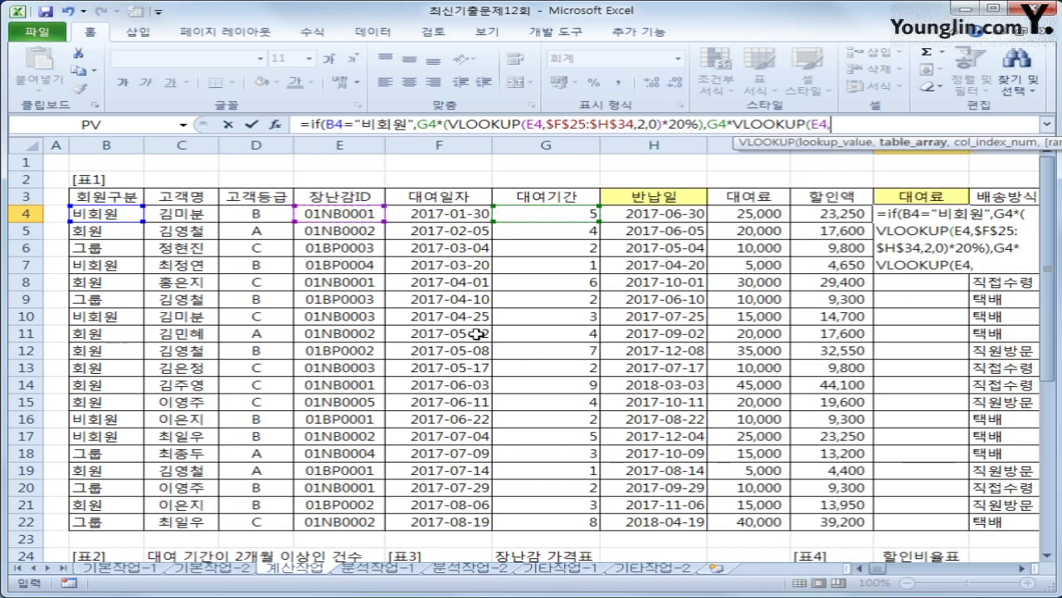
Give the second VLOOKUP the absolute 표3 range $F$25:$H$34 as its table array
drag(1053, 329, 1027, 472)
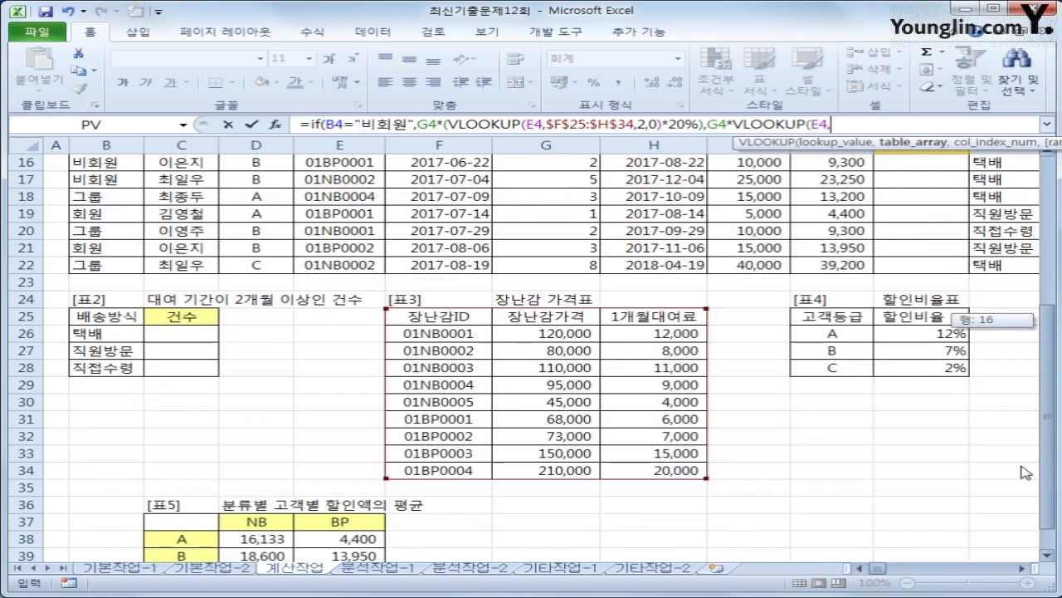
drag(427, 318, 653, 472)
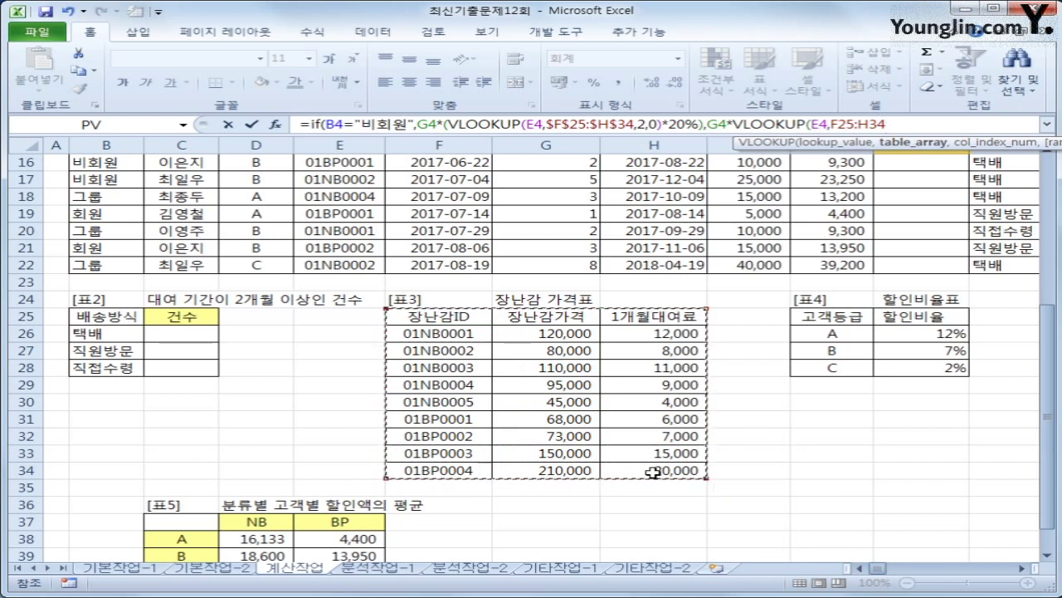
key(F4)
text(,)
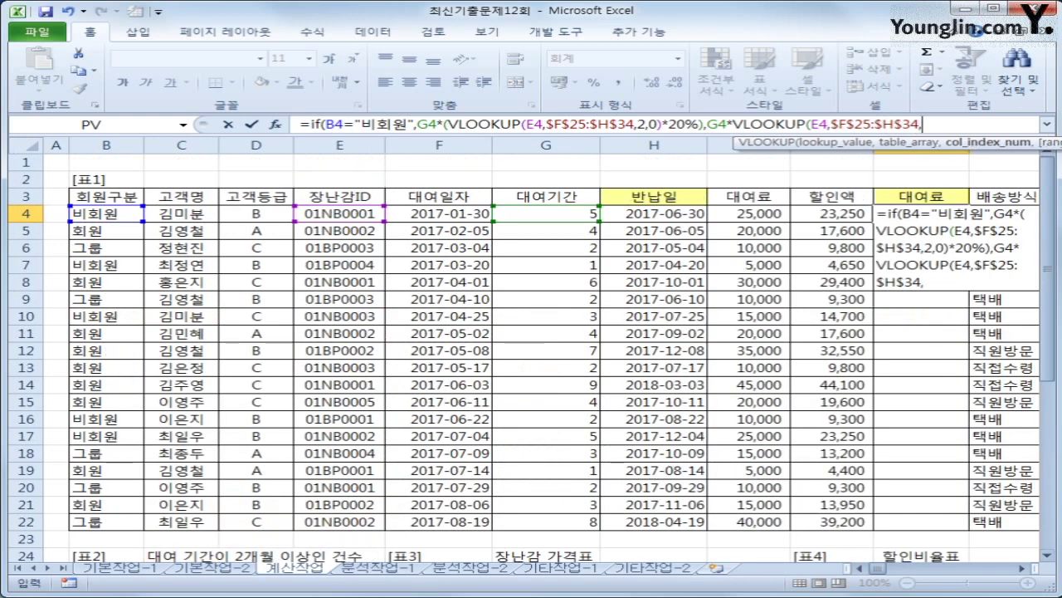
drag(1053, 259, 1049, 340)
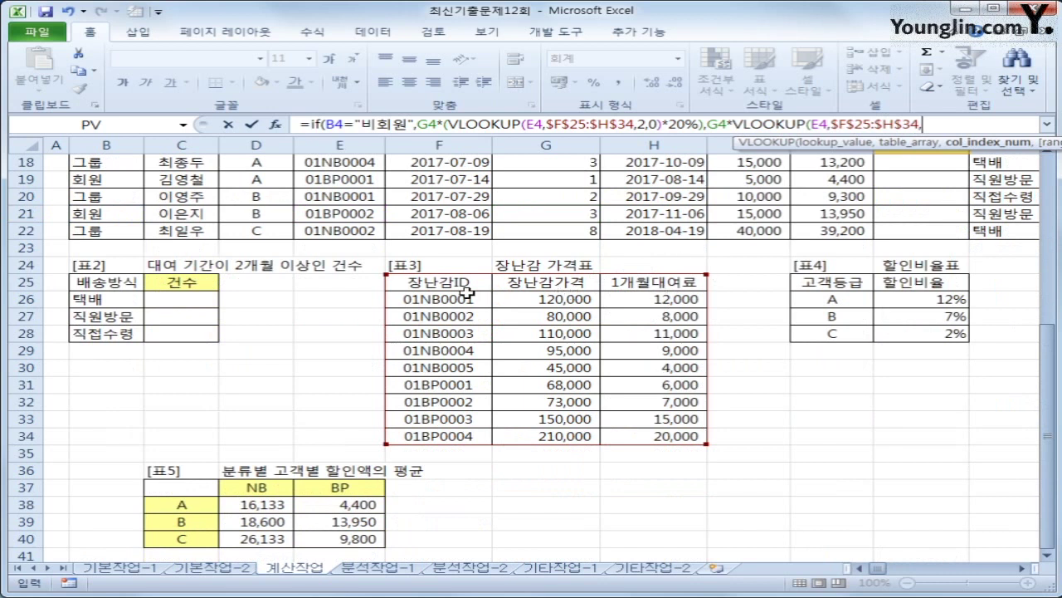
Finish the second VLOOKUP in K4 with column index 3 and exact match 0, close the IF formula, and fill it down the 대여료 column
text(3,0)
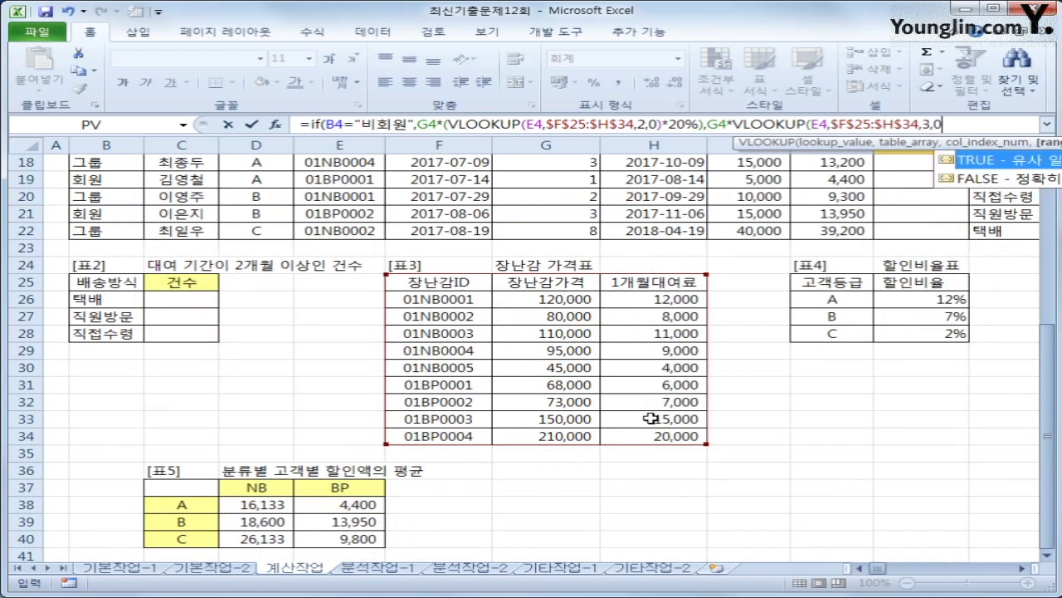
text())
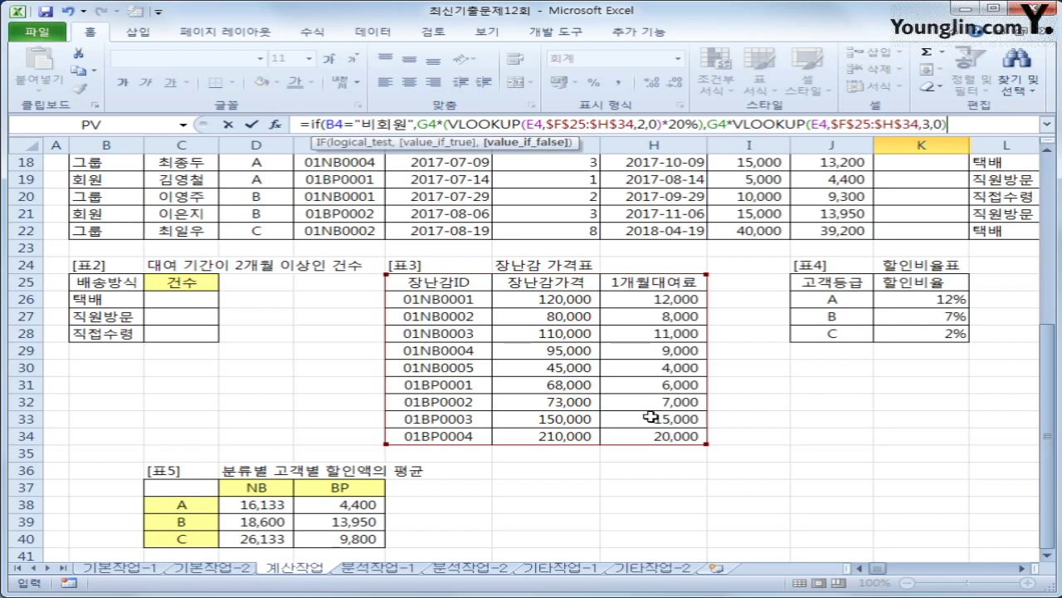
text())
key(Return)
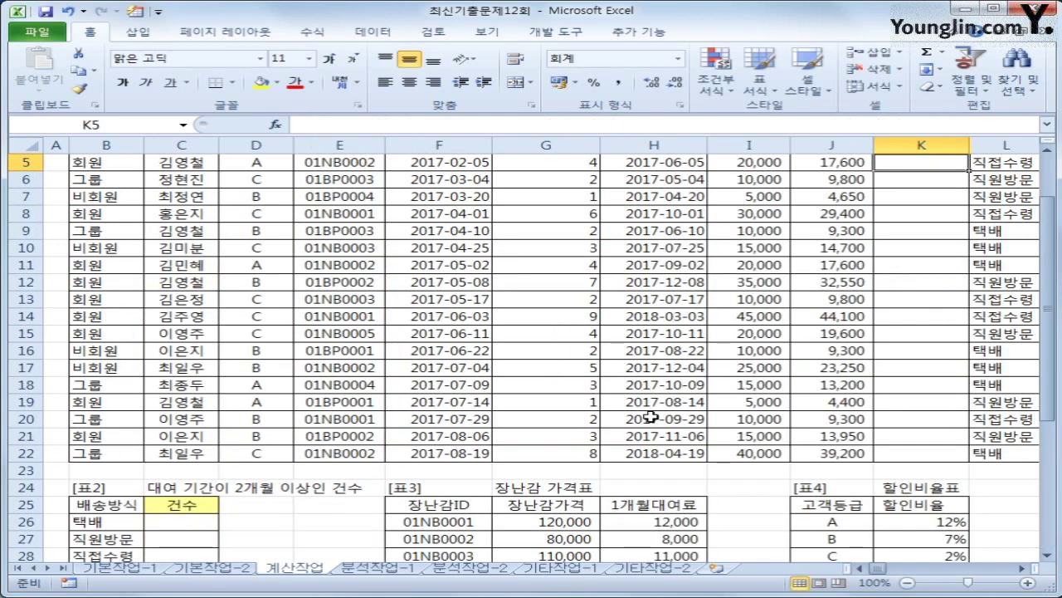
click(955, 214)
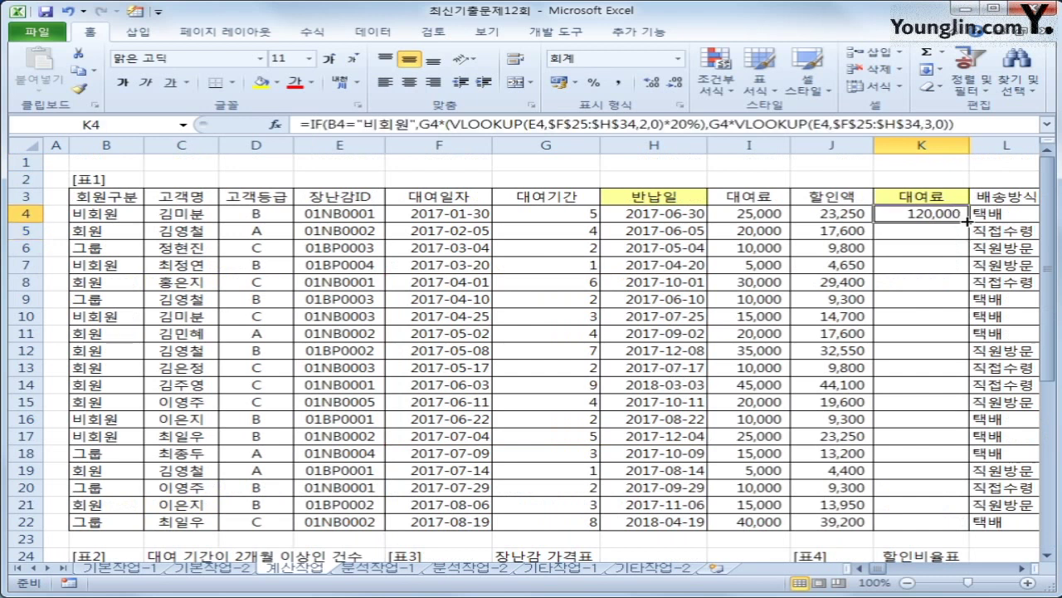
double_click(968, 220)
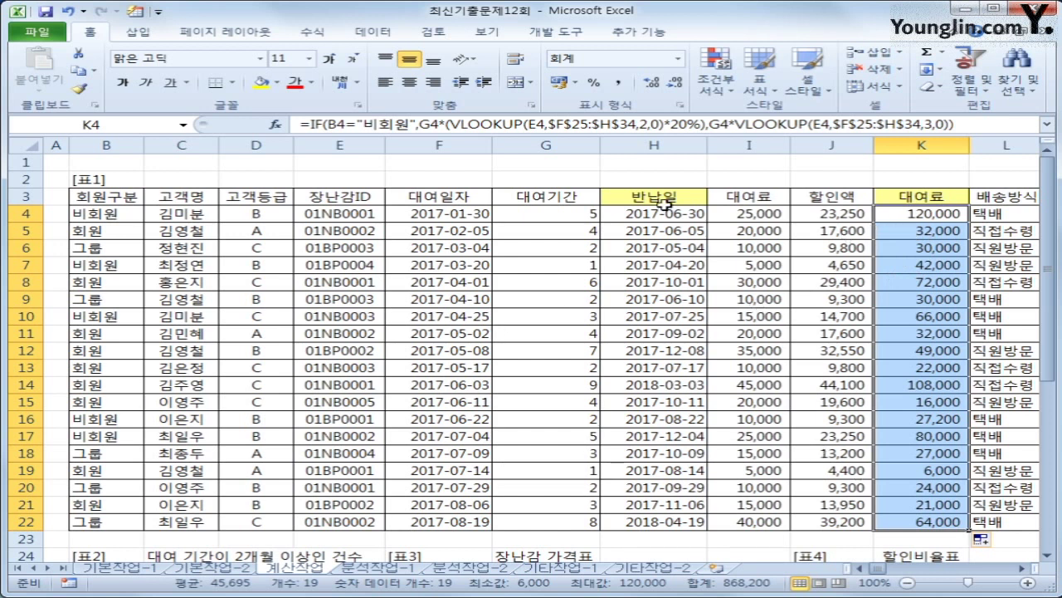
Open the Visual Basic editor for the workbook and insert a new standard module
click(567, 35)
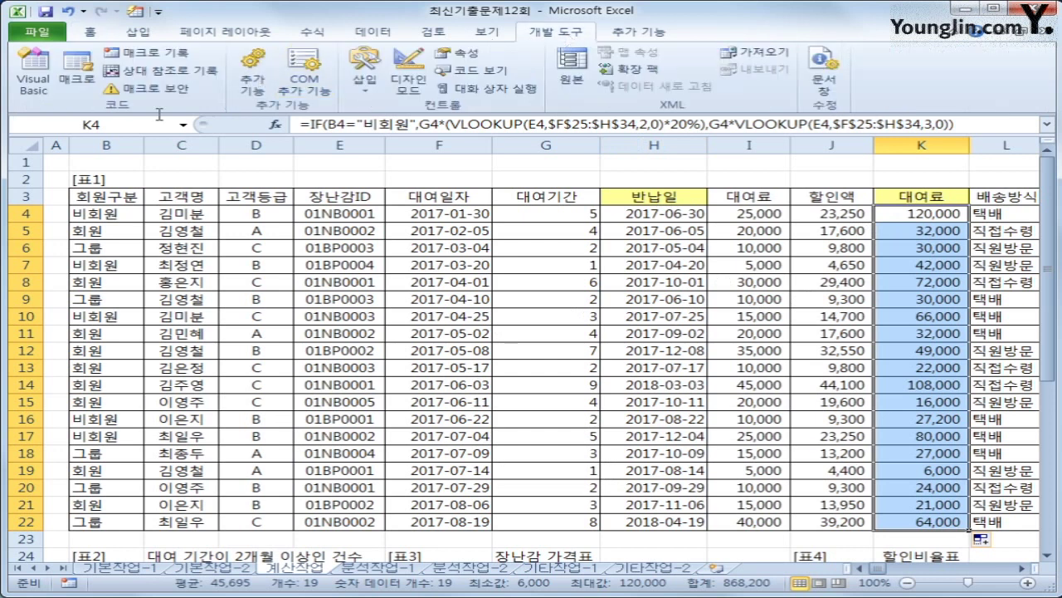
click(33, 79)
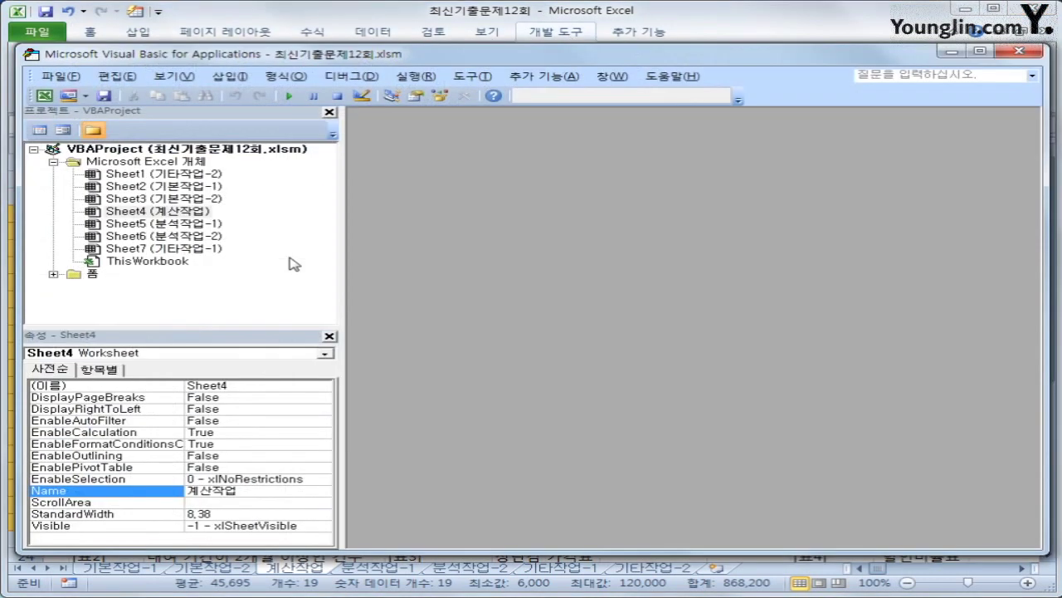
click(230, 75)
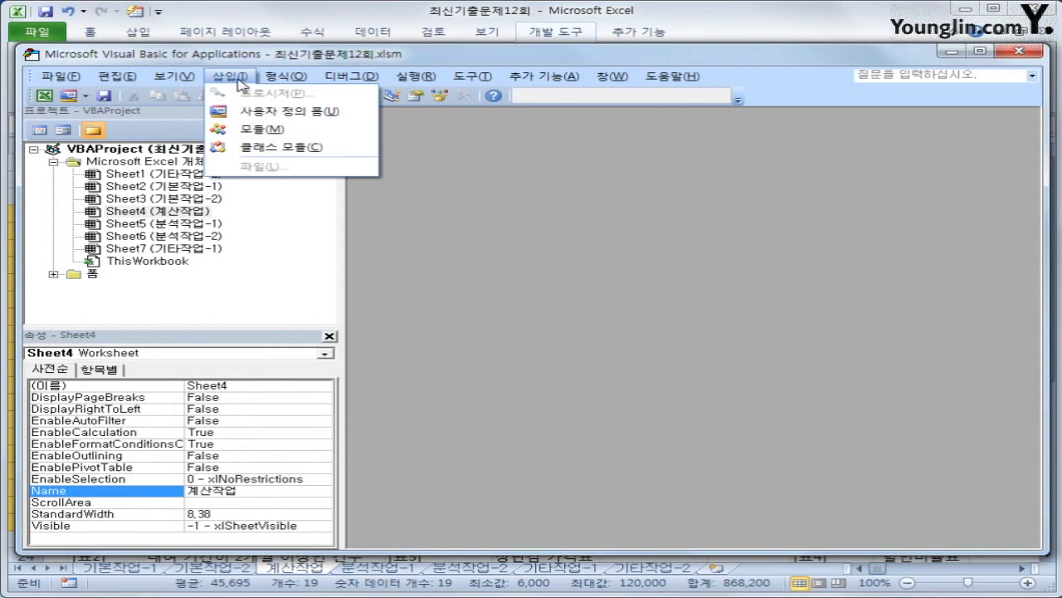
click(249, 133)
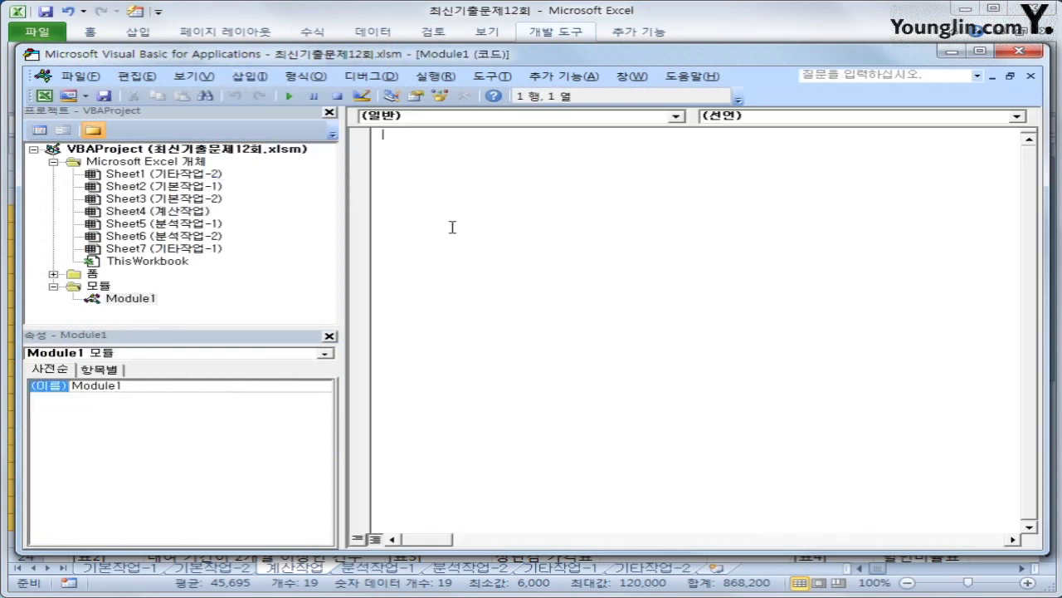
Declare the public function fn배송비 with the parameters 고객등급 and 배송방식
text(public function )
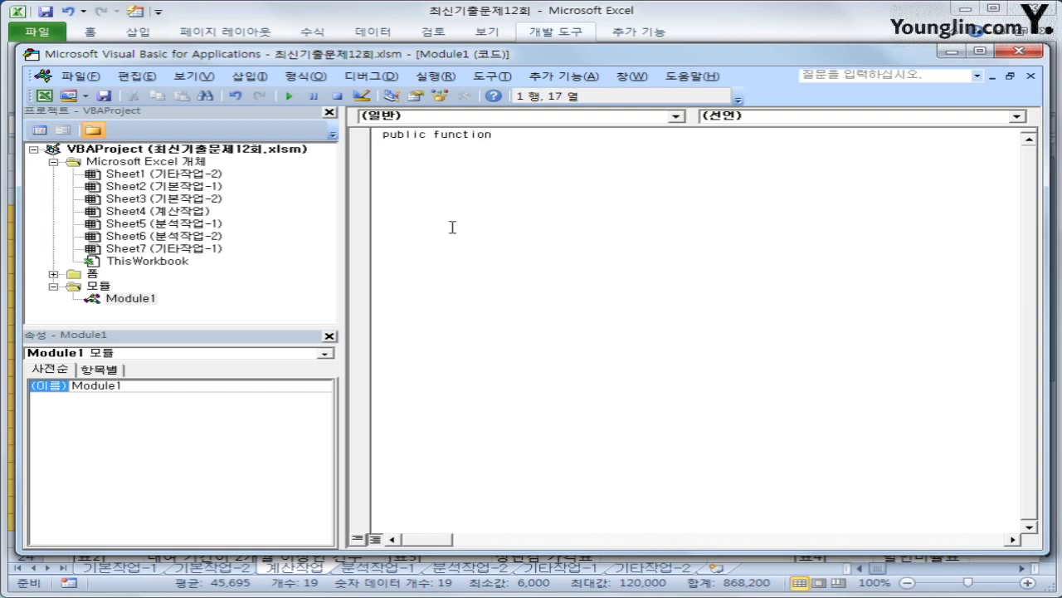
text(fn배송비(고)
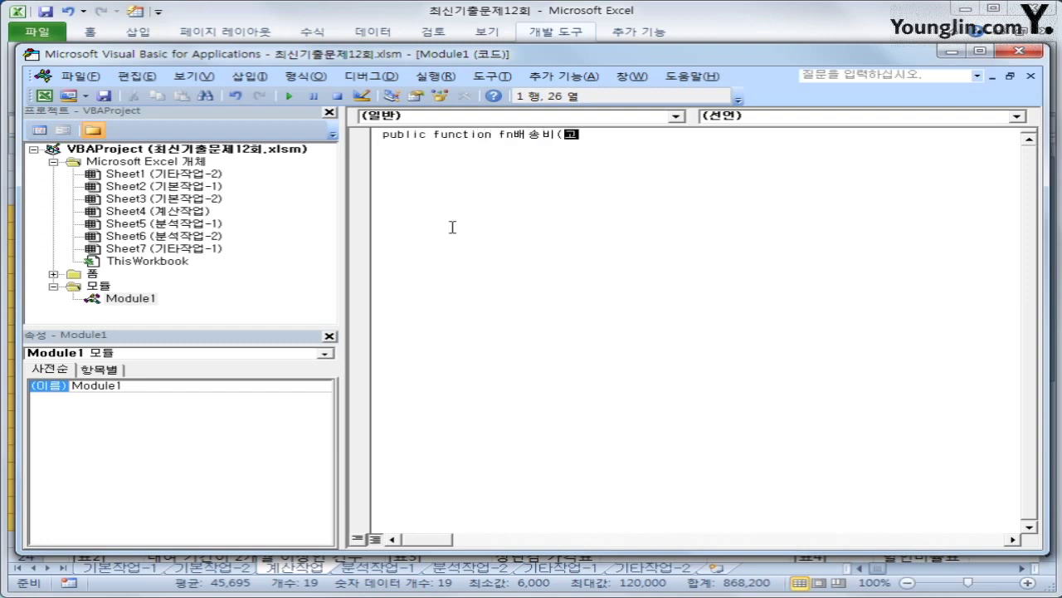
text(객등급, 배송)
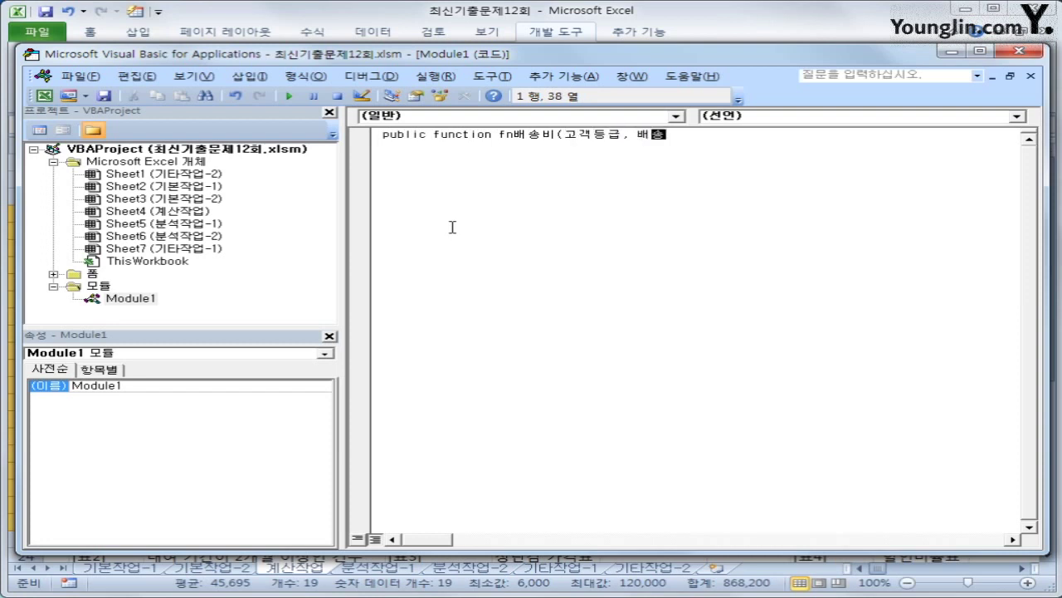
text(방식))
key(Return)
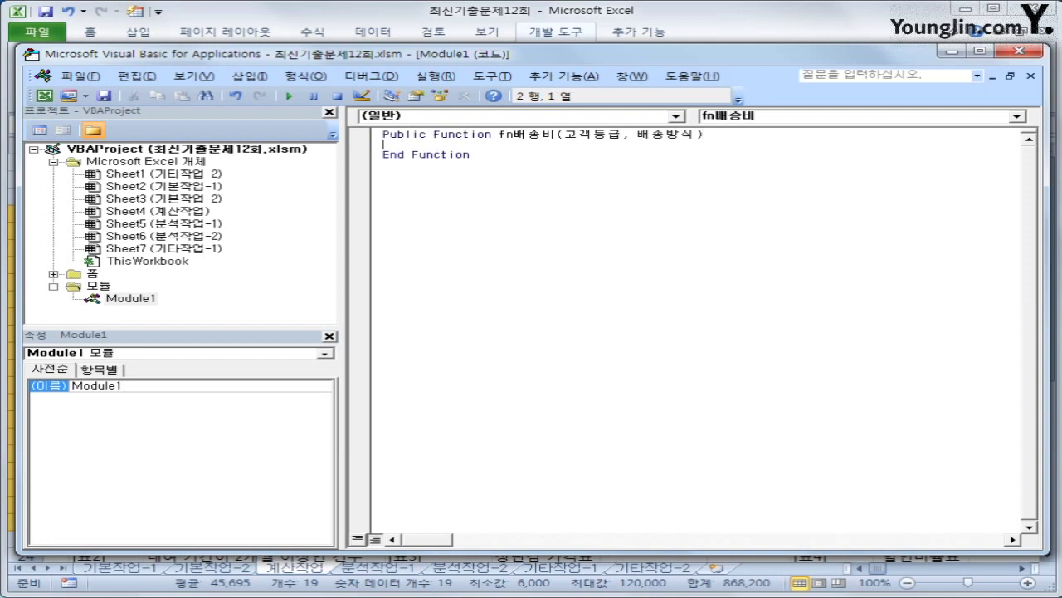
Begin the body of fn배송비, indented below a blank line, with the condition If 배송방식 = "택배" Then
key(Return)
key(Tab)
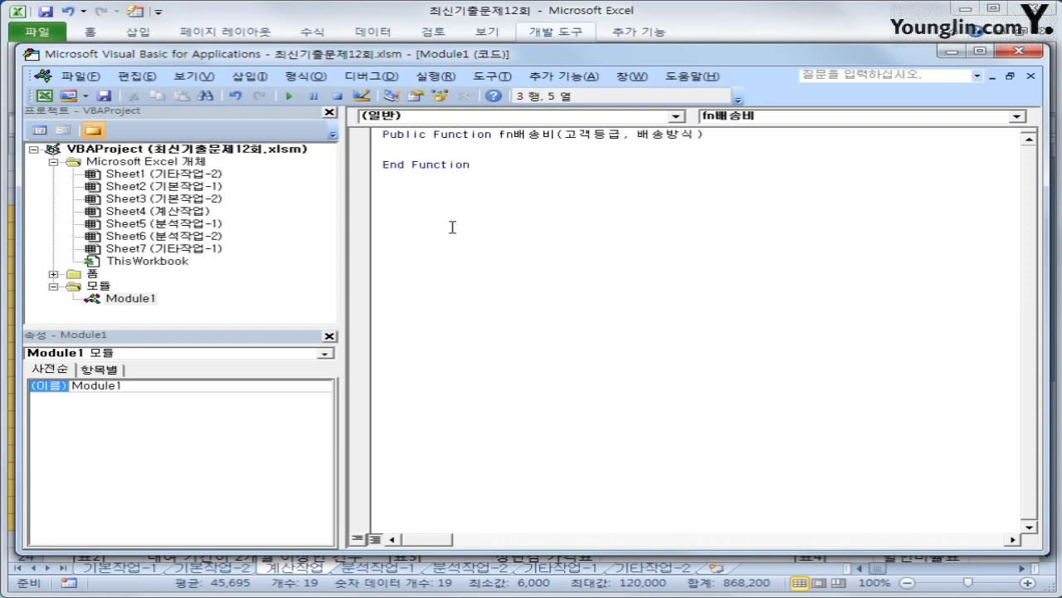
text(if 배송방식 뻬)
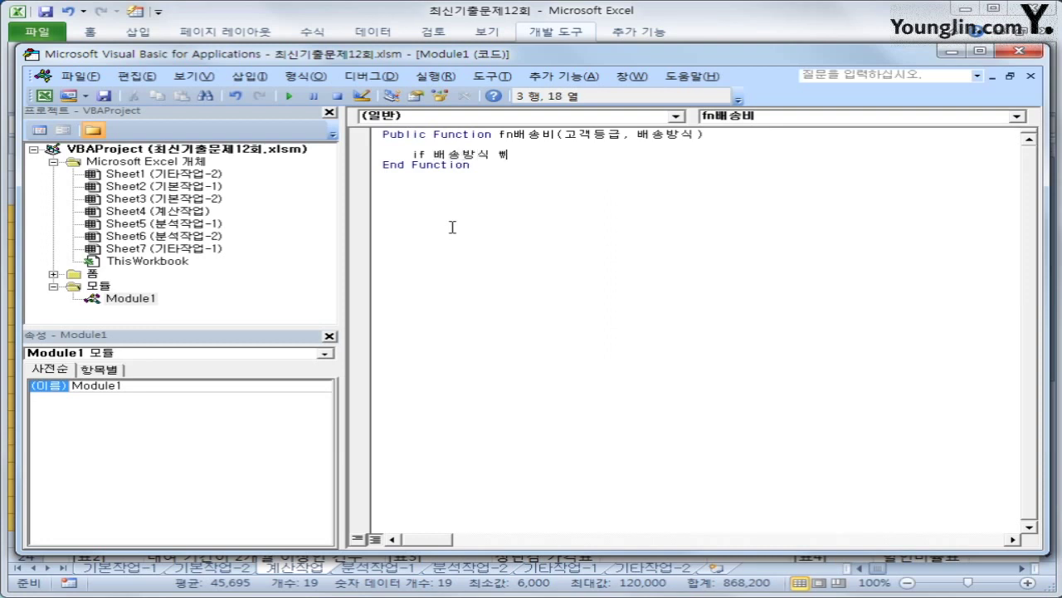
key(BackSpace)
text(= "택배" then)
key(Return)
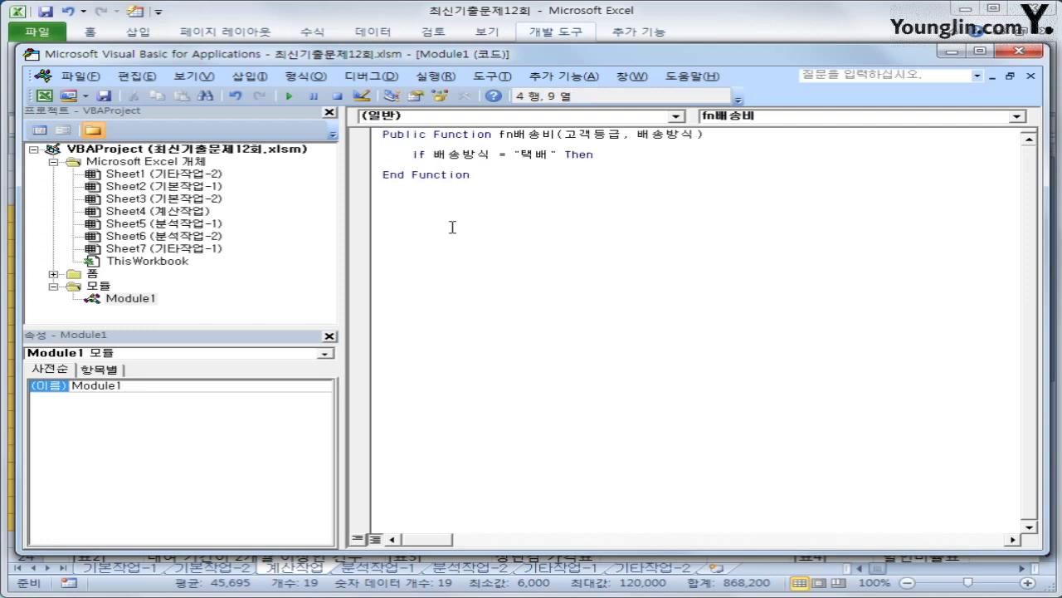
Assign 3000 to 기본배송비 in the "택배" branch and return to the If indentation on a new line
text(기보)
text(본배송비 )
text(= 3000)
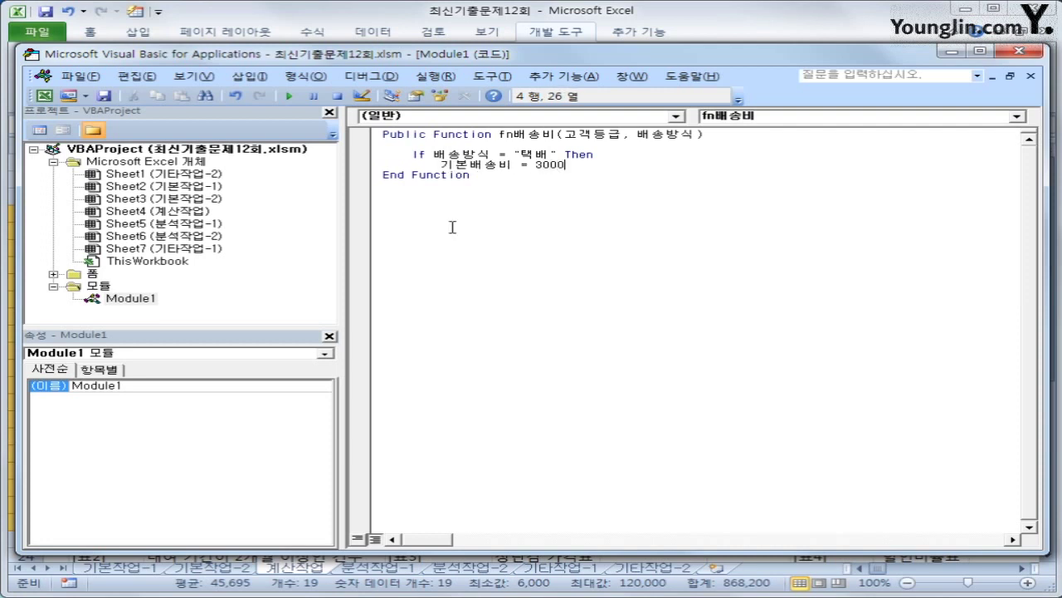
key(Return)
key(BackSpace)
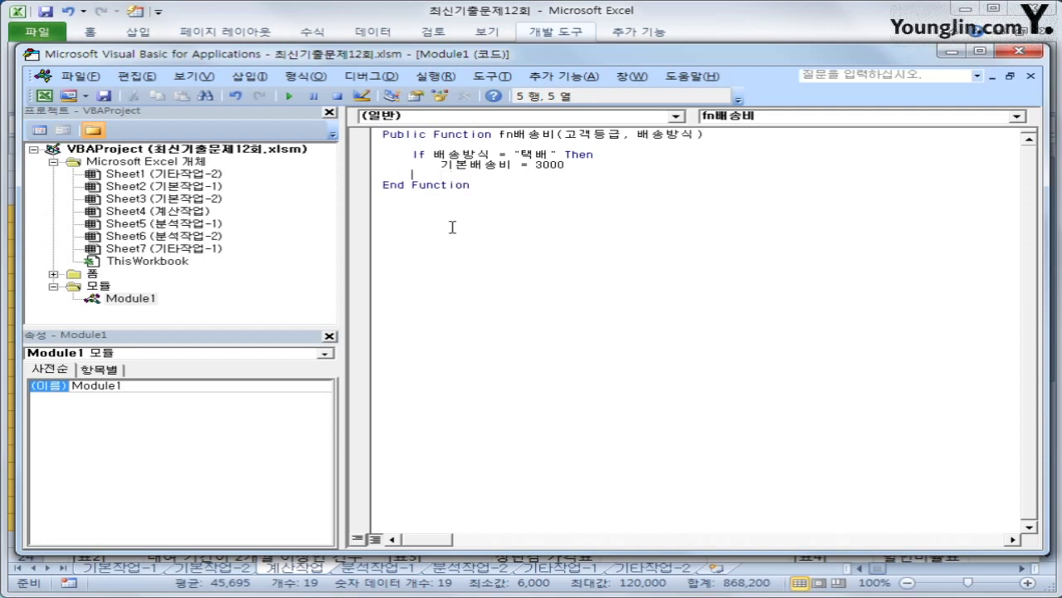
Add the second condition ElseIf 배송방식 = "직원방문" Then to fn배송비
text(elseif 배송방)
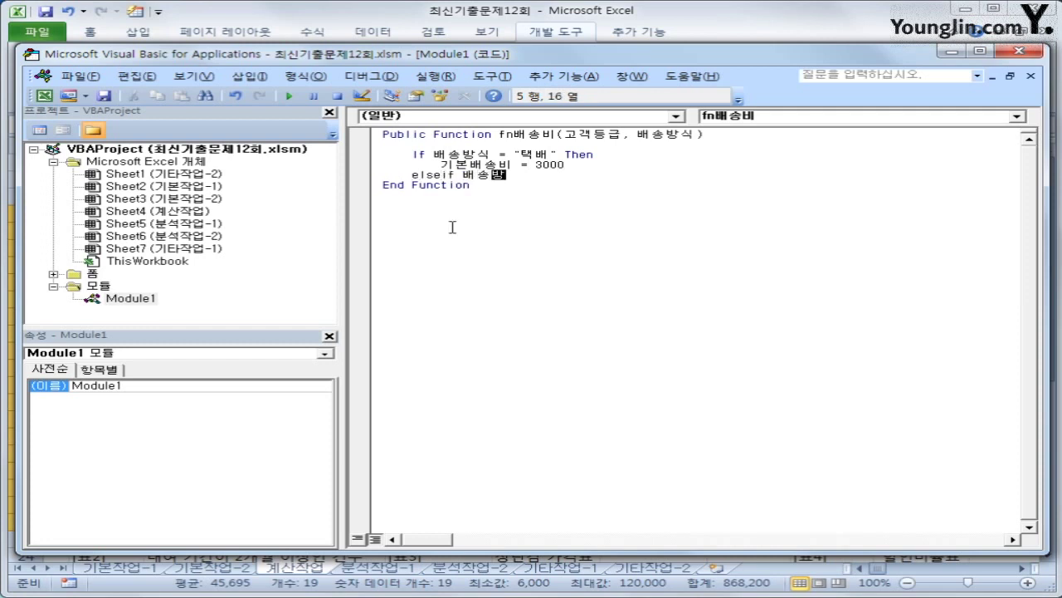
text(식 = "직원방ㅁ)
text(ㅜㄴ" Then)
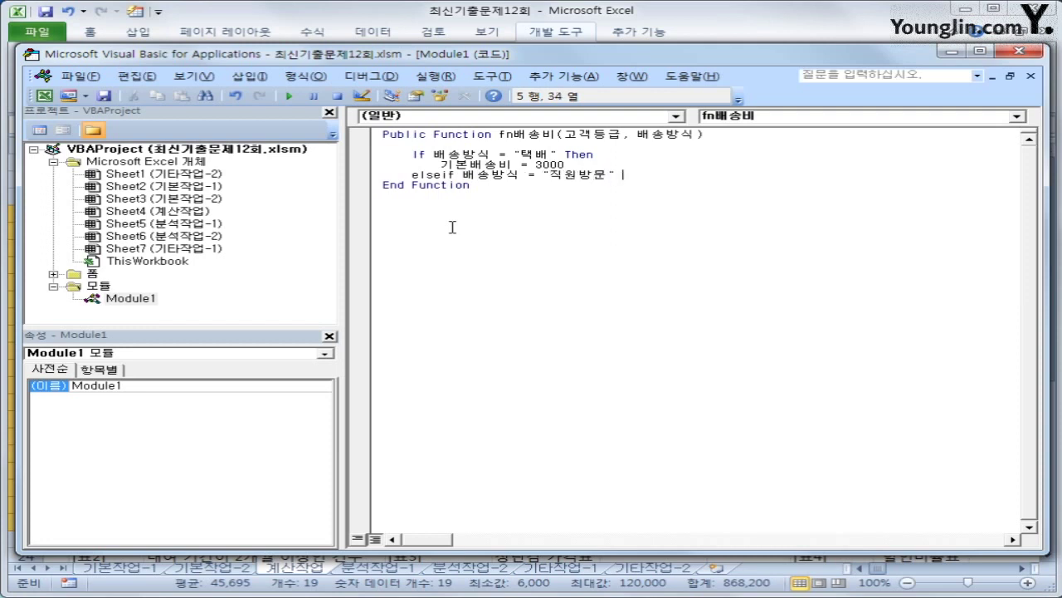
key(Return)
key(Tab)
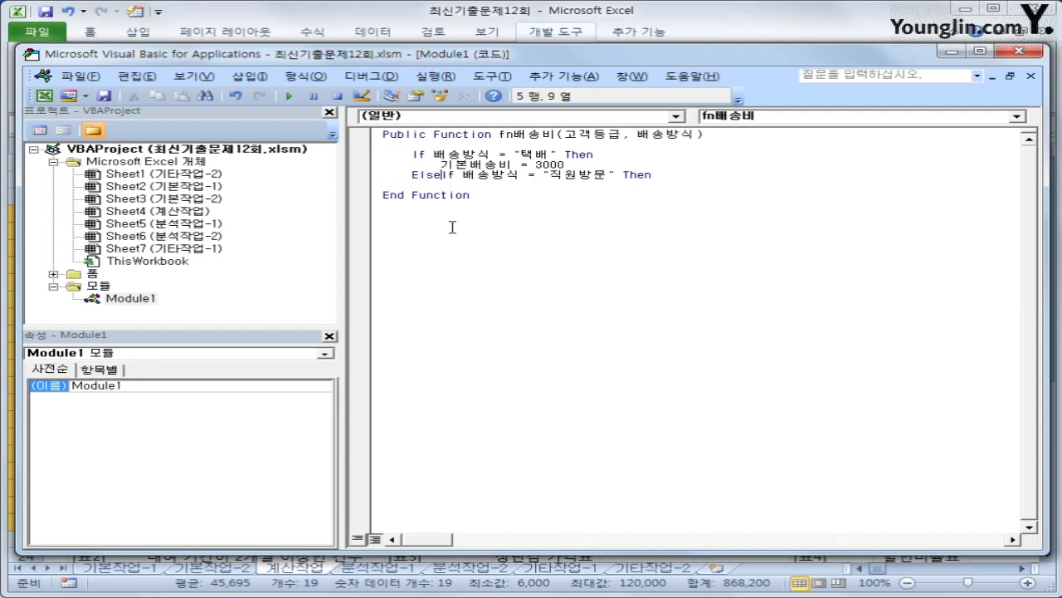
Copy the 기본배송비 assignment into the "직원방문" branch and set its value to 5000
key(shift+End)
key(ctrl+c)
key(End)
key(Down)
key(ctrl+v)
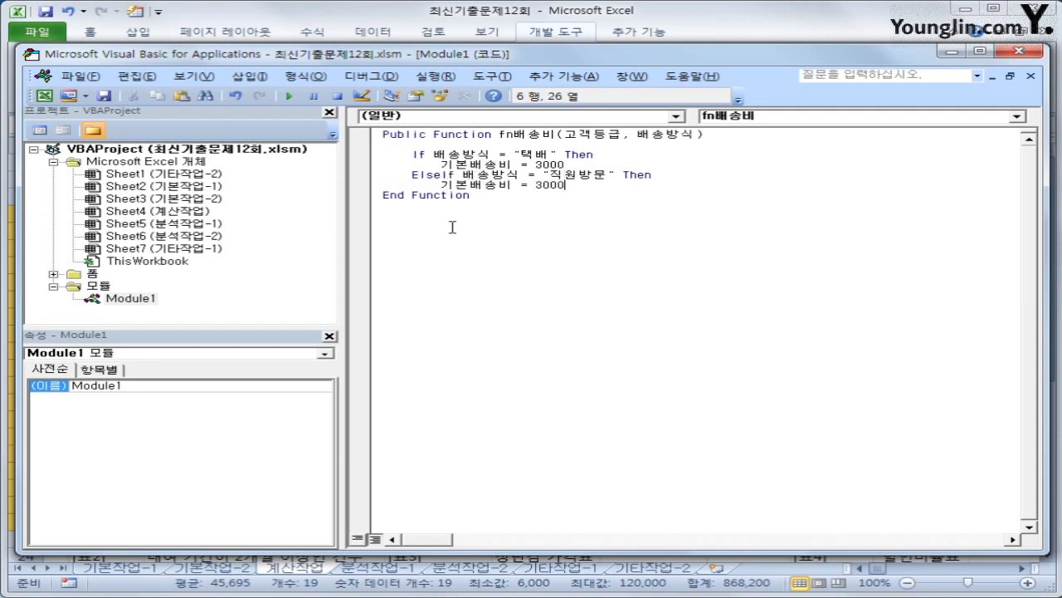
key(Left)
key(Left)
key(Left)
key(Left)
text(5)
key(Delete)
key(Return)
key(BackSpace)
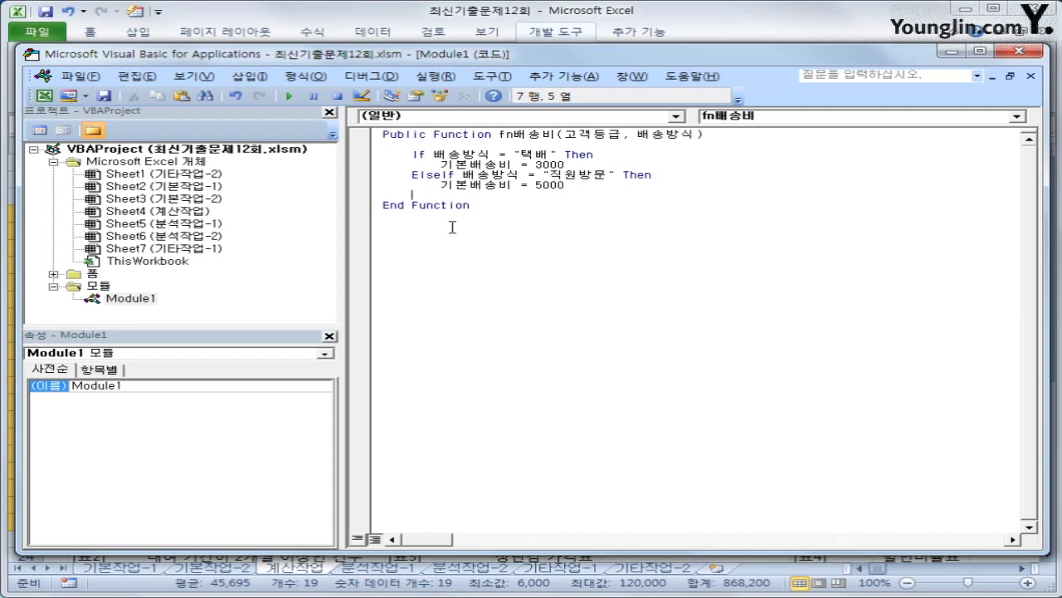
Add an Else branch with a pasted 기본배송비 assignment set to 0
text(else)
key(Return)
key(Tab)
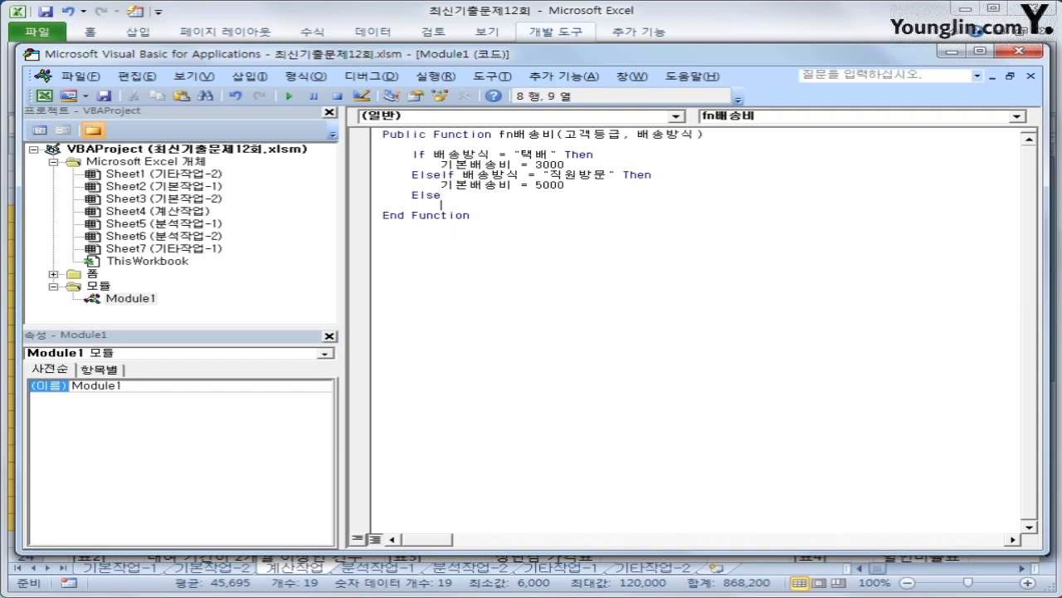
key(ctrl+v)
key(Left)
key(Left)
key(Left)
key(Left)
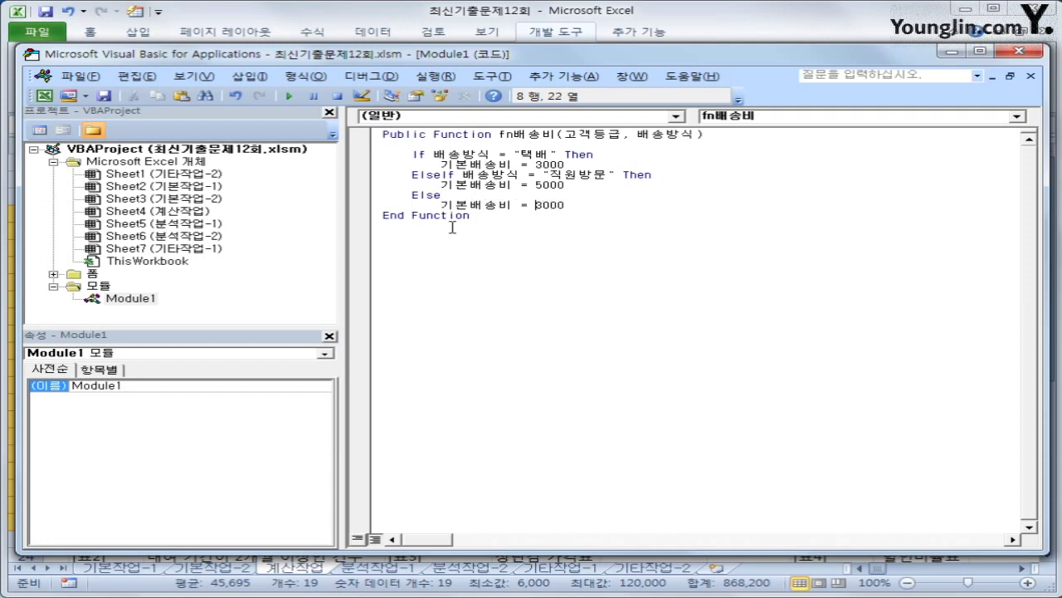
key(shift+End)
text(0)
key(Return)
key(BackSpace)
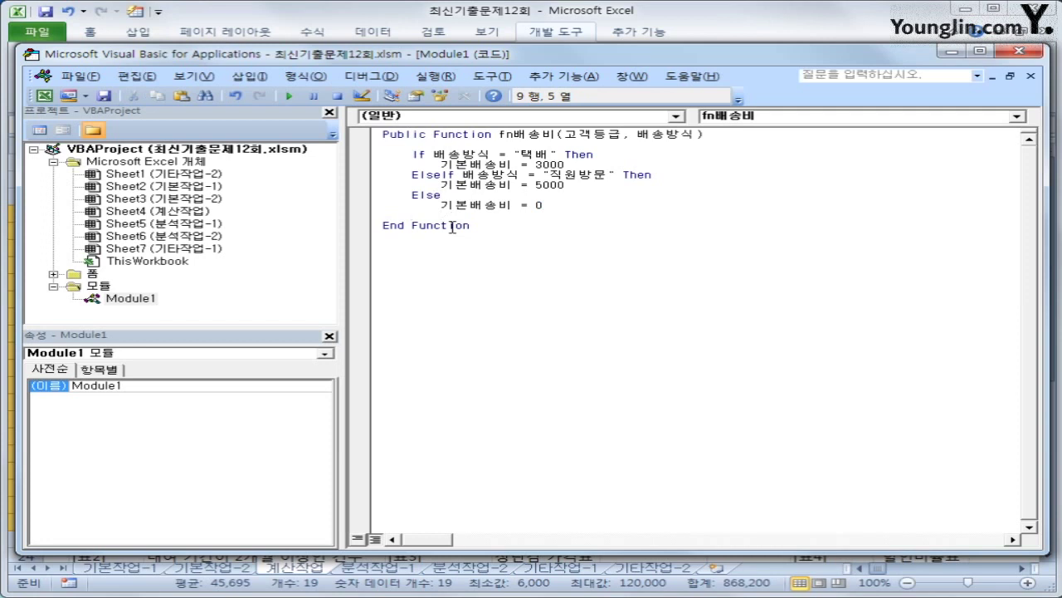
Close the 배송방식 condition block with End If and start a new line below it
text(ㄷ)
key(BackSpace)
key(Hangul)
text(end if)
key(Return)
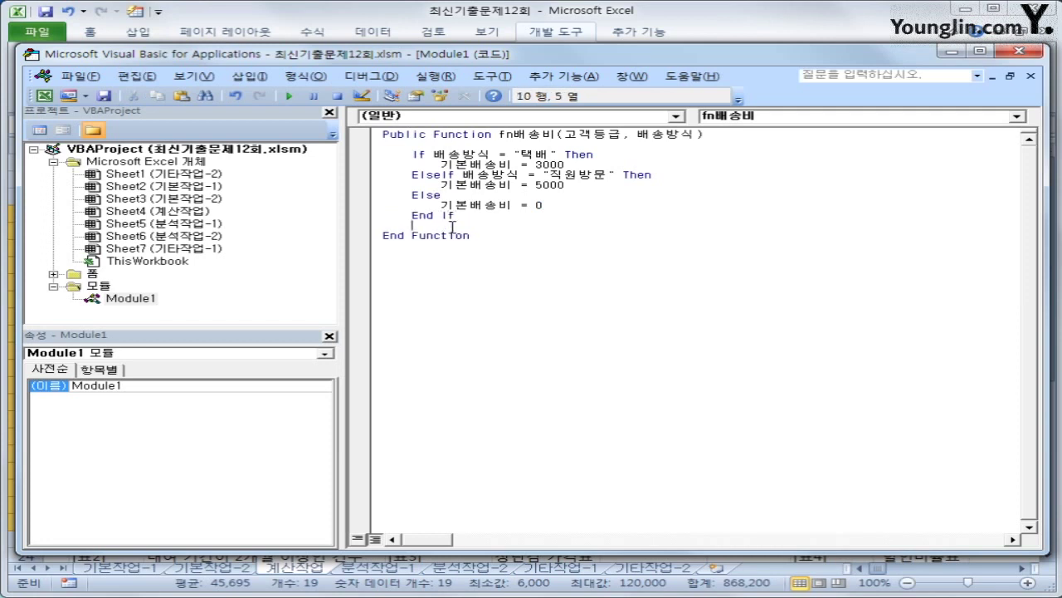
Examine the 배송방식 entries in column L of 표1 and compare them with the "택배" text in the fn배송비 code
click(1020, 52)
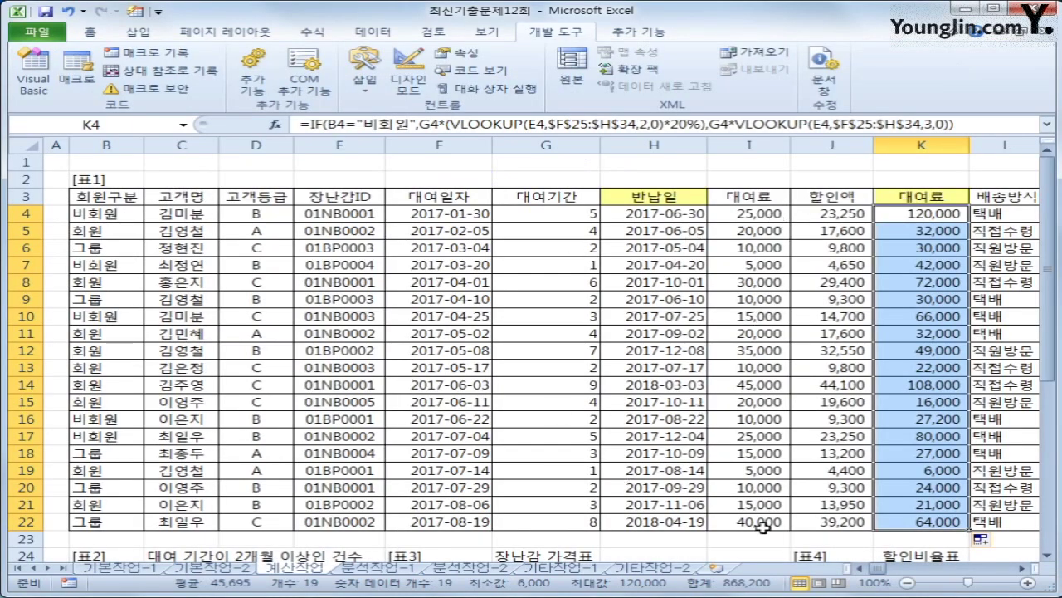
click(1002, 213)
click(1005, 230)
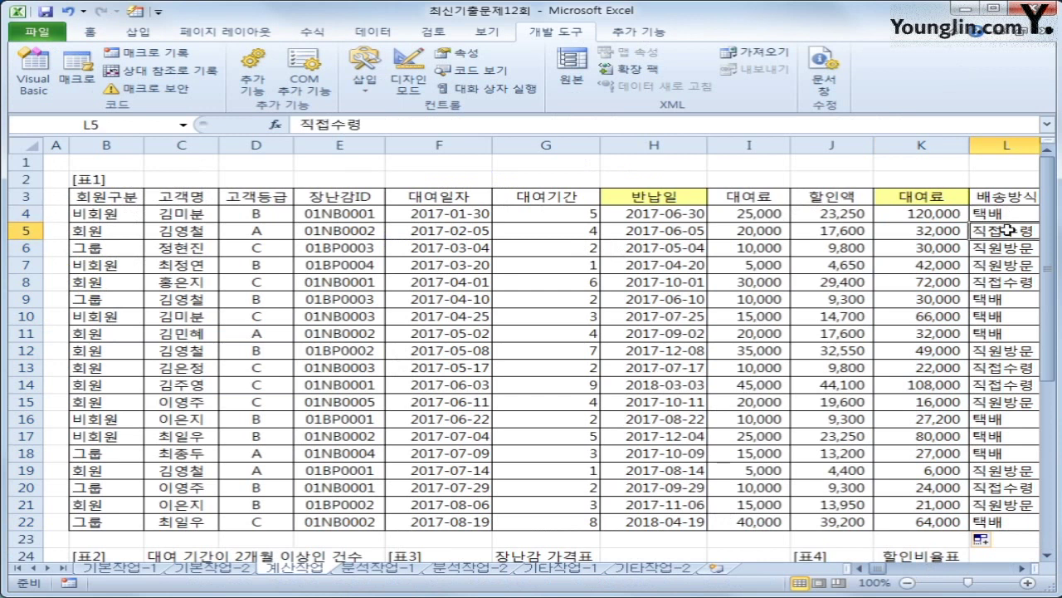
click(1008, 250)
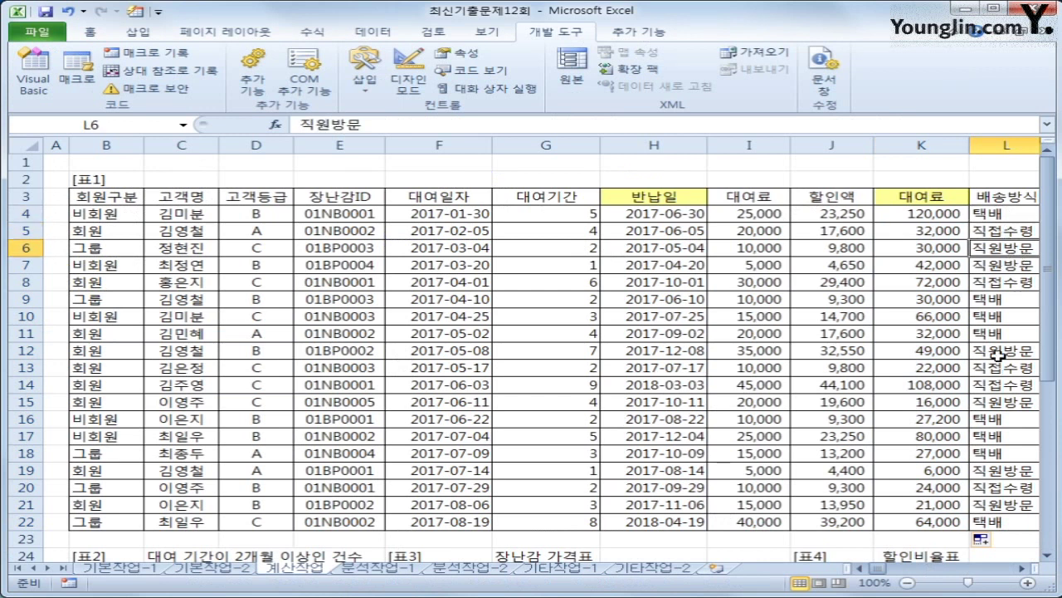
click(1016, 267)
click(1016, 283)
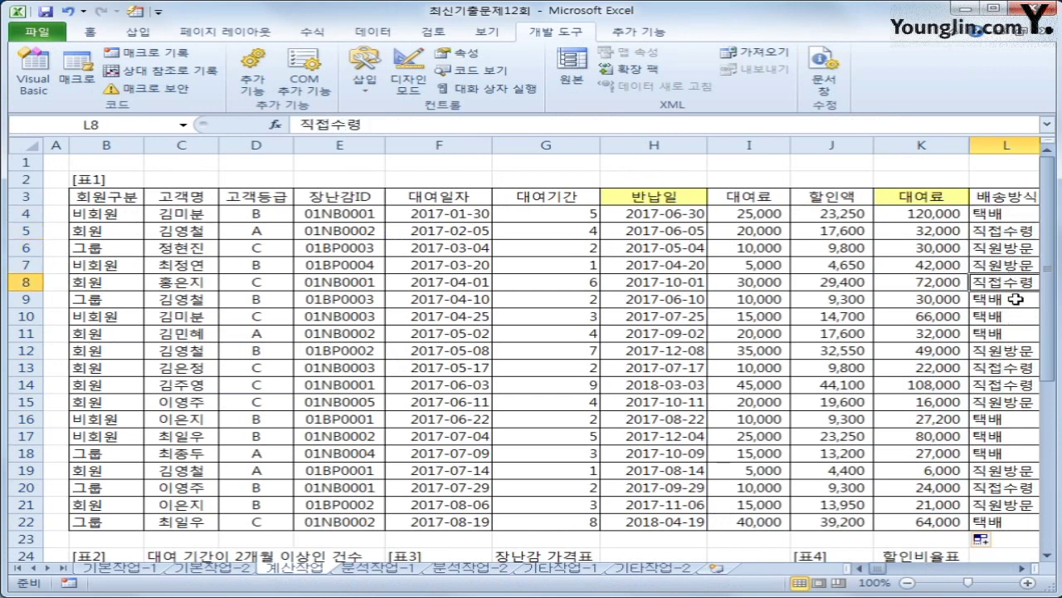
click(1016, 298)
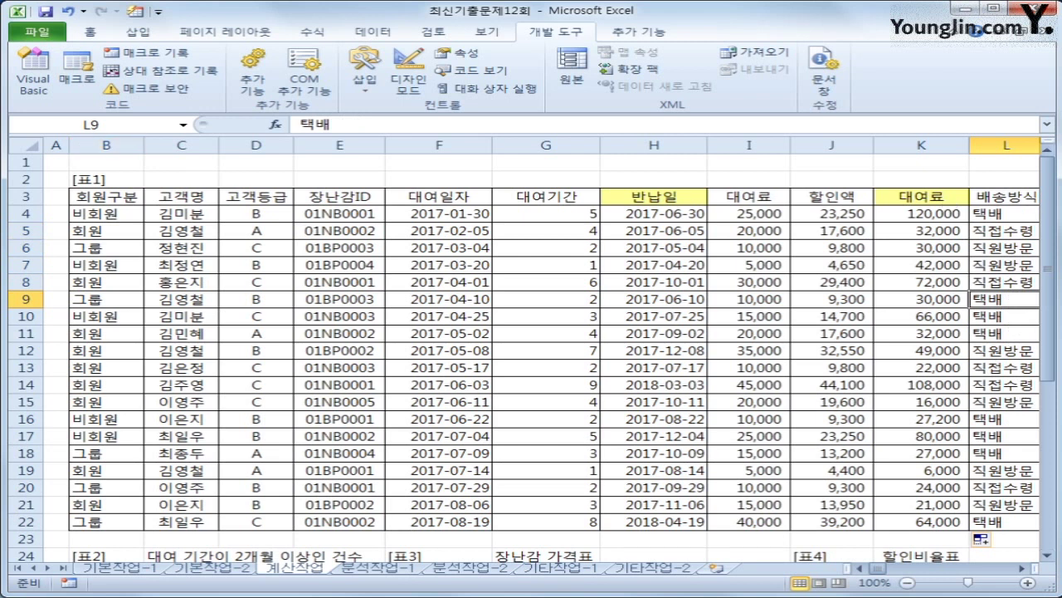
click(25, 83)
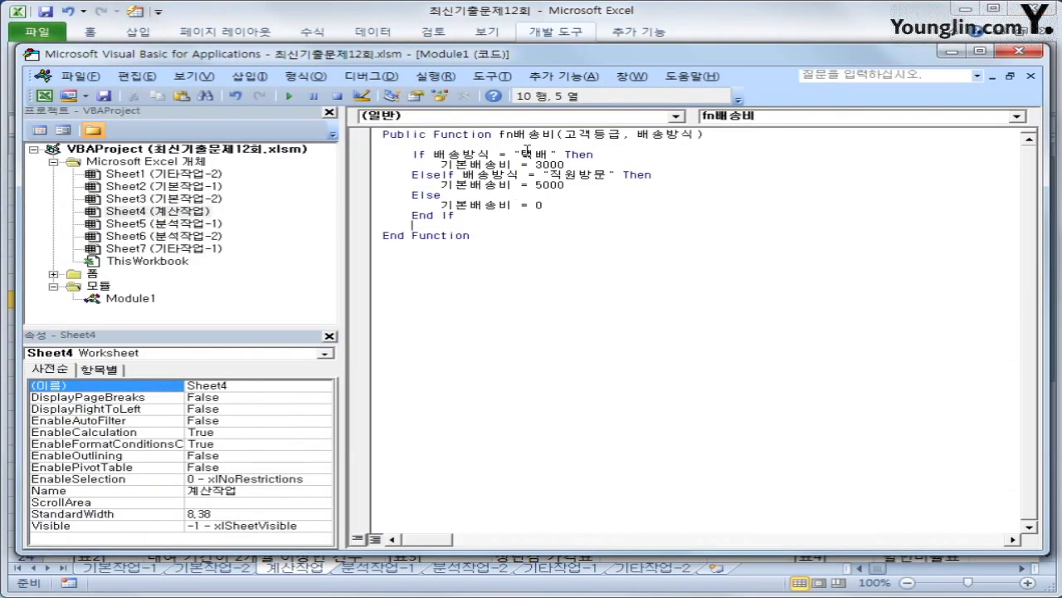
drag(520, 154, 556, 155)
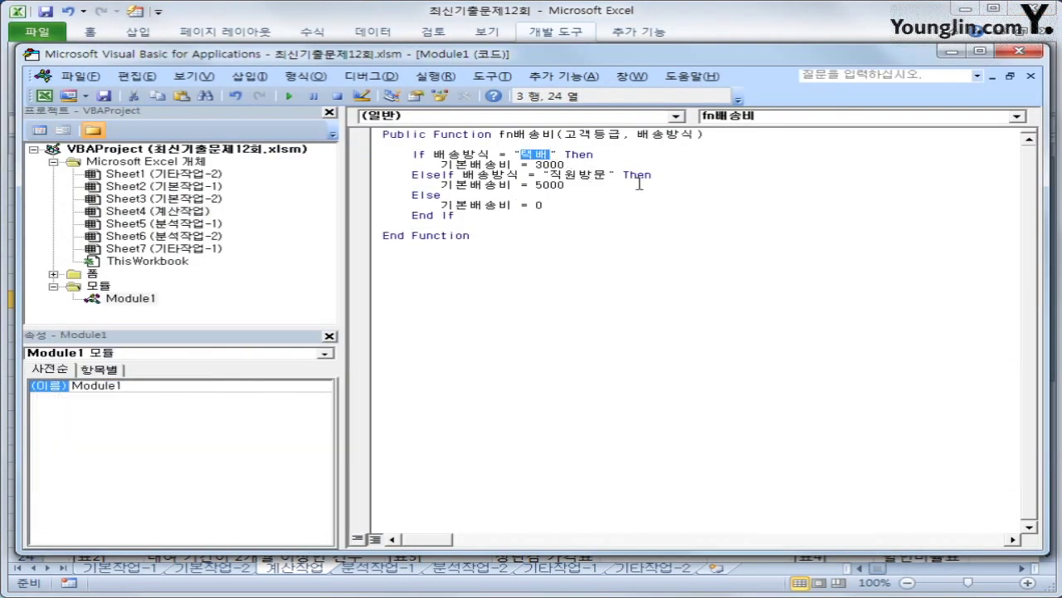
Start a second If statement on a new line below the first End If in the fn배송비 function
click(612, 177)
click(562, 206)
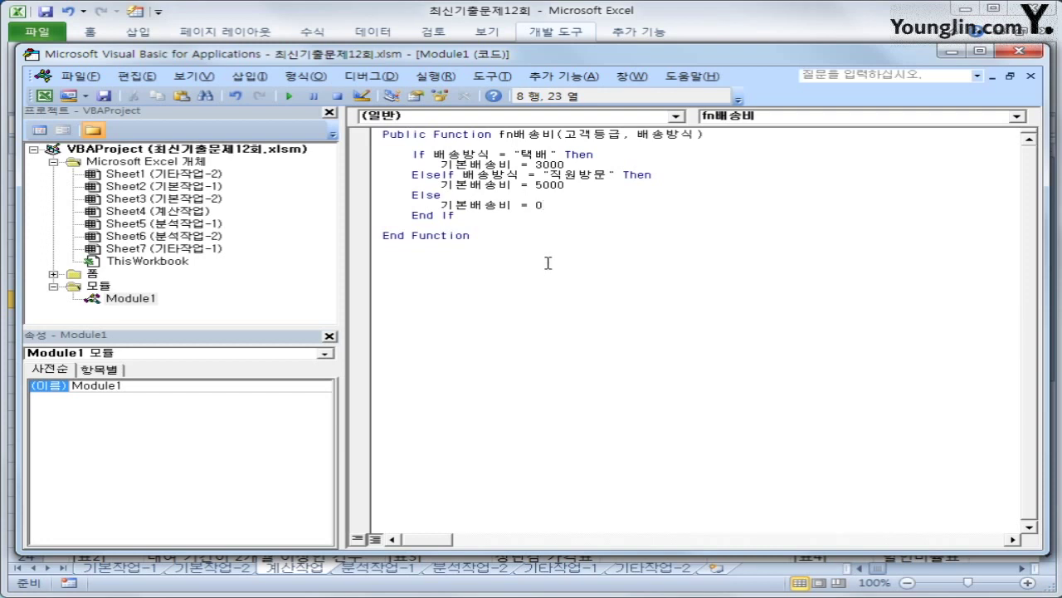
click(488, 225)
key(Return)
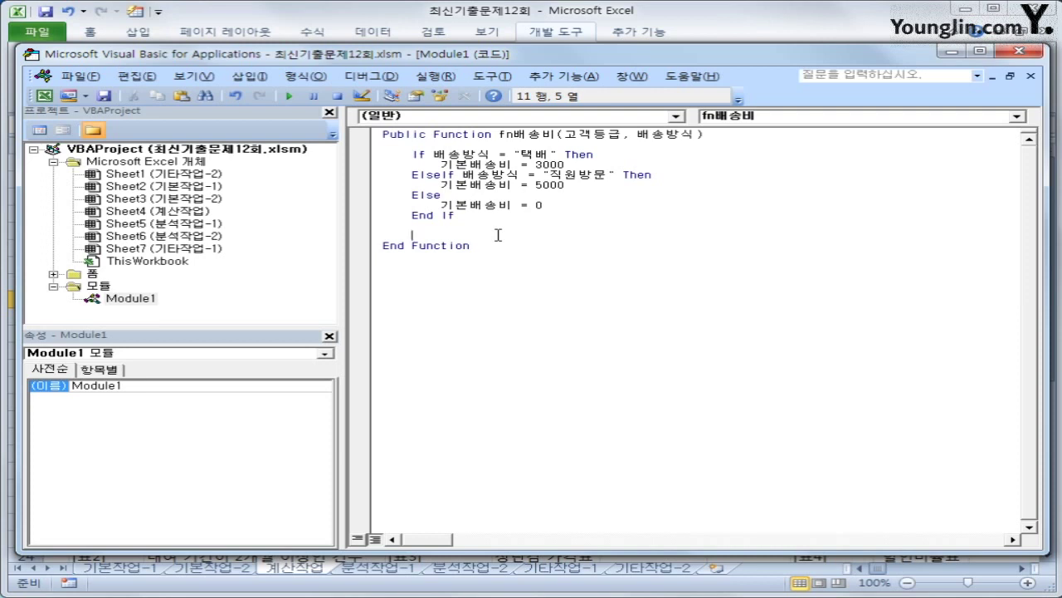
text(if)
Examine the discount rate for each customer grade in the worksheet's 할인비율표 (표4)
click(954, 51)
scroll(842, 402, down, 4)
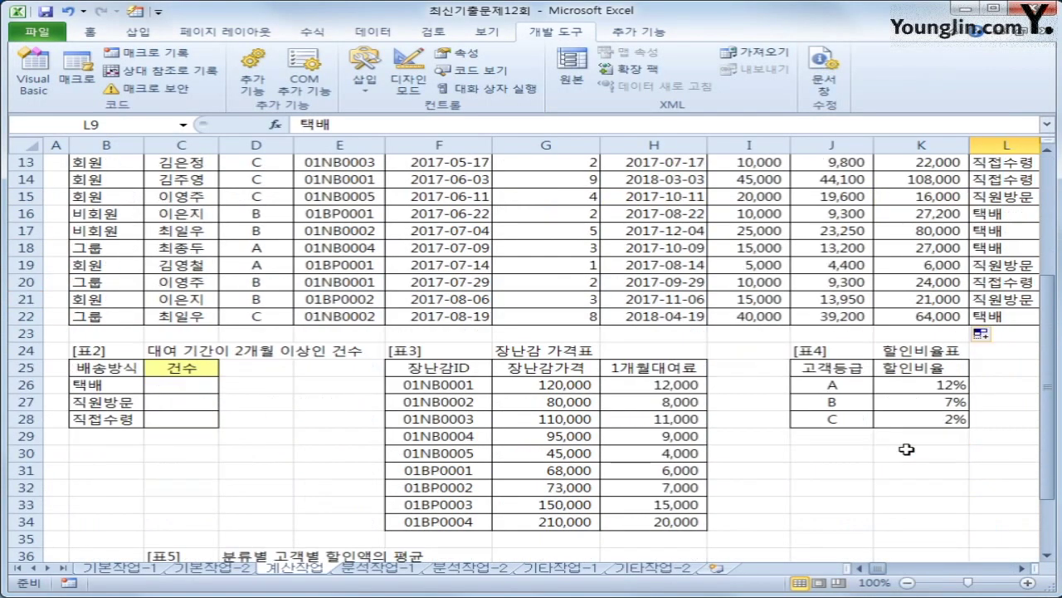
drag(843, 368, 857, 421)
click(917, 389)
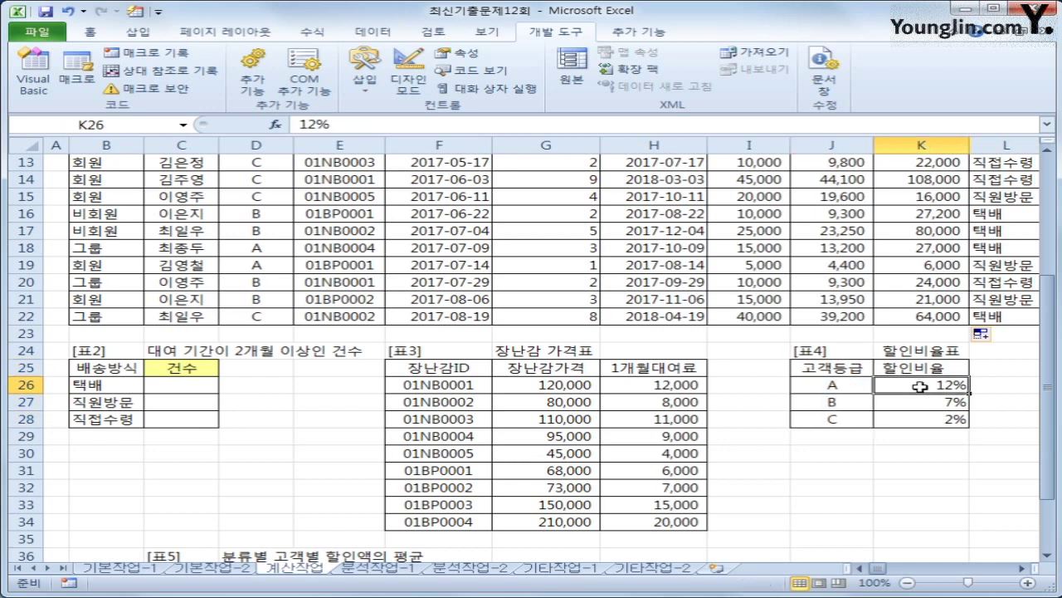
click(863, 408)
click(907, 401)
click(861, 418)
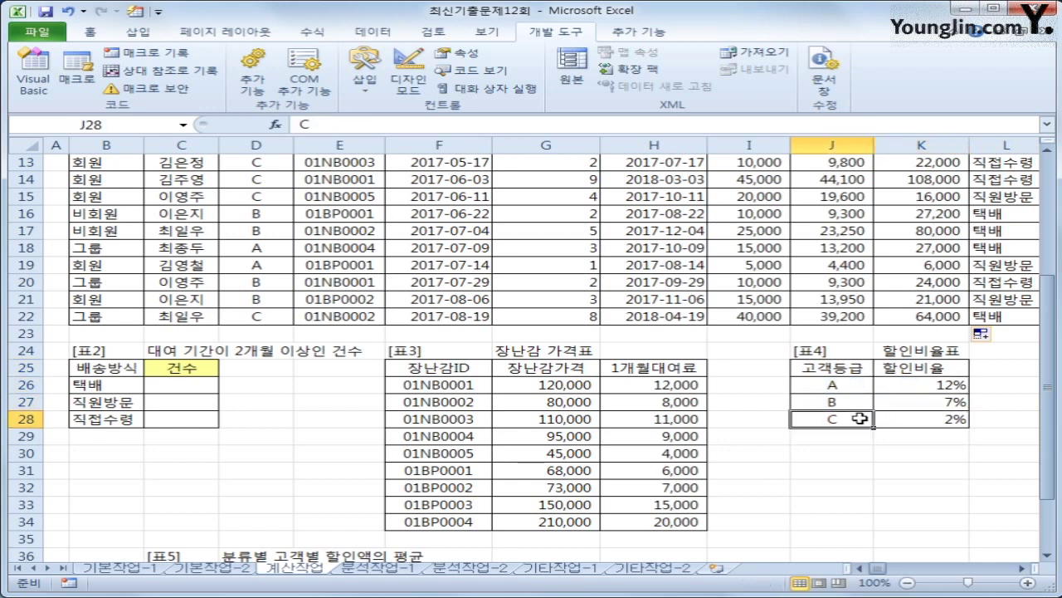
click(933, 422)
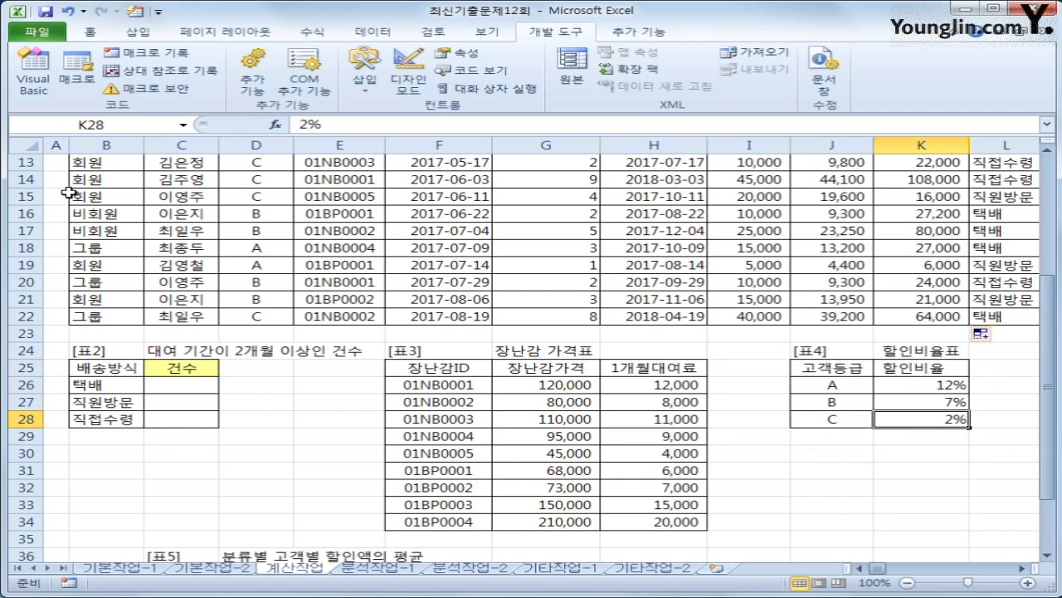
Return to the code and complete the If condition as 고객등급 = "A" Then, with an indented line below
click(33, 74)
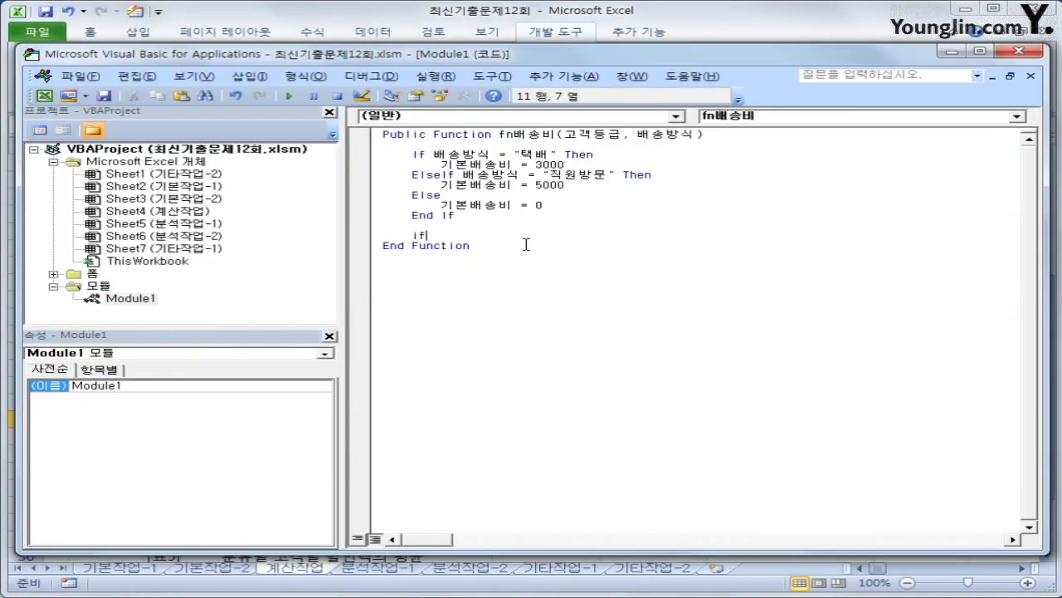
text(배송)
key(BackSpace)
key(BackSpace)
text(고객등급 =)
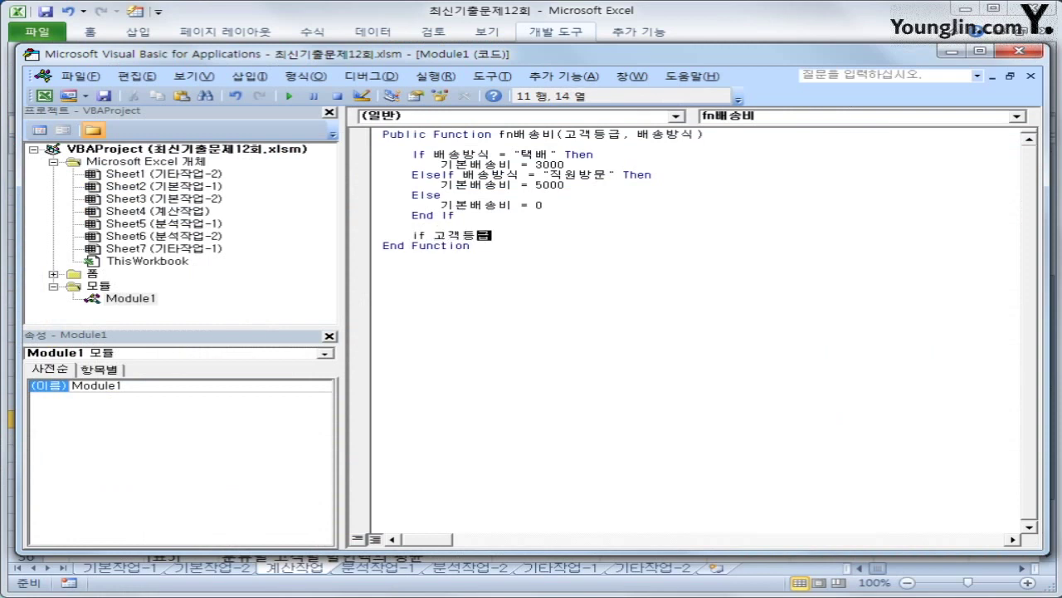
text( "V)
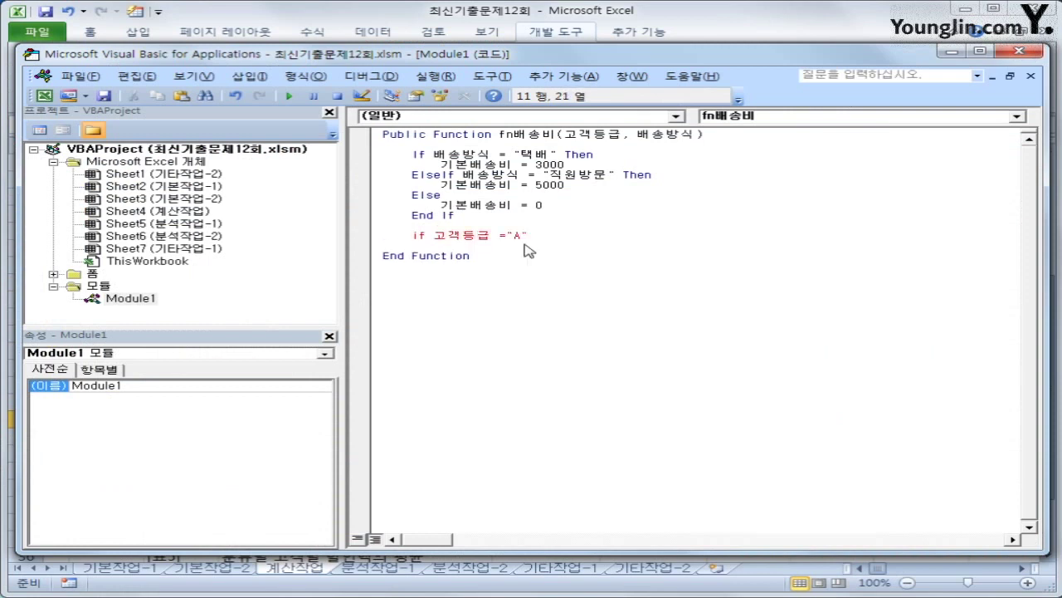
key(Return)
key(Return)
key(BackSpace)
text(A" Then)
key(Return)
key(Tab)
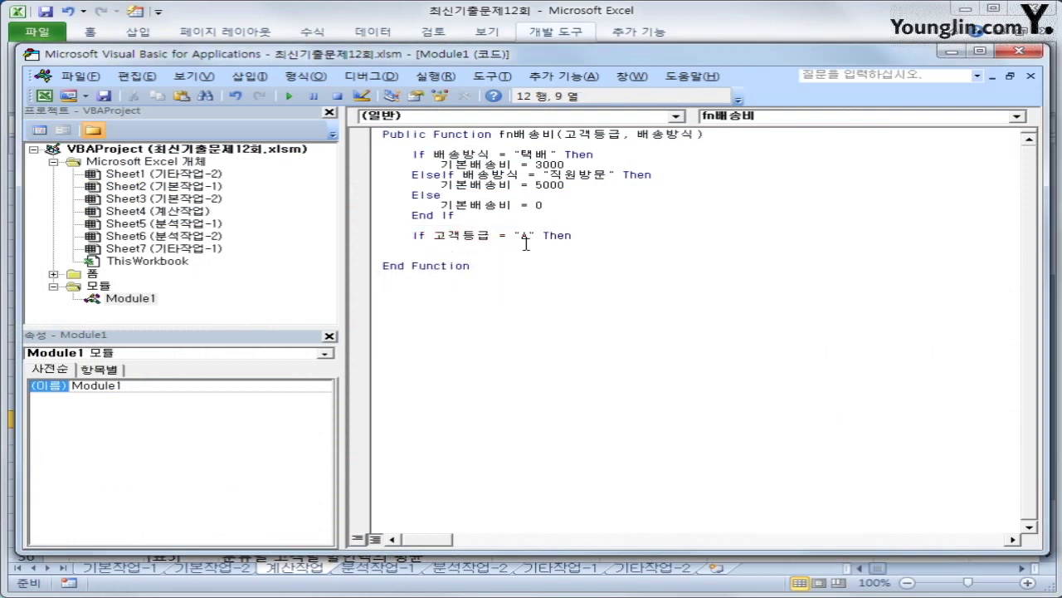
Assign 할인비율 = 0.12 inside the grade A branch
text(할인비율)
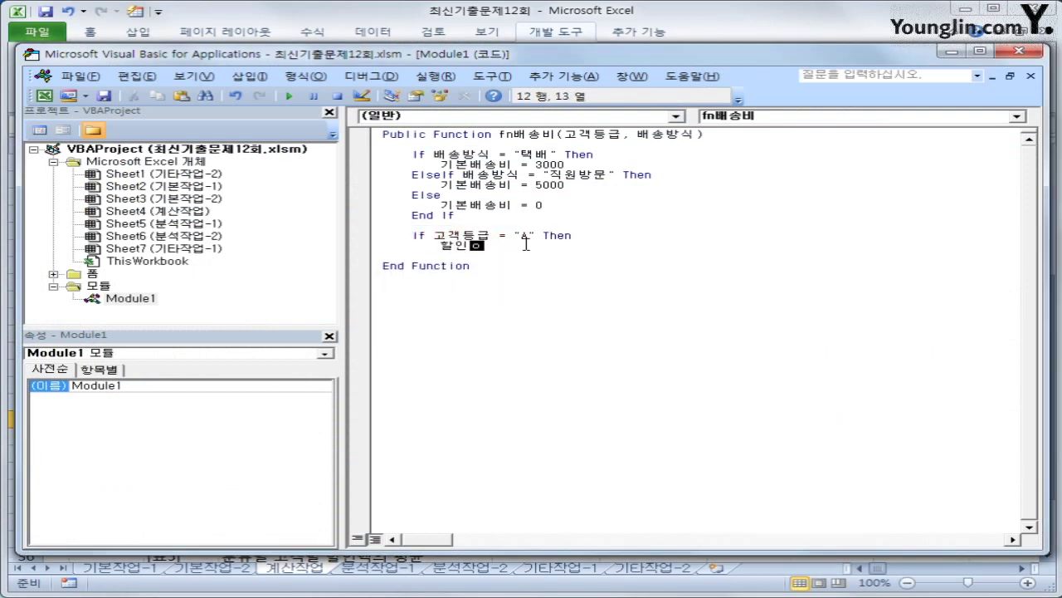
text( = 0.12)
key(Return)
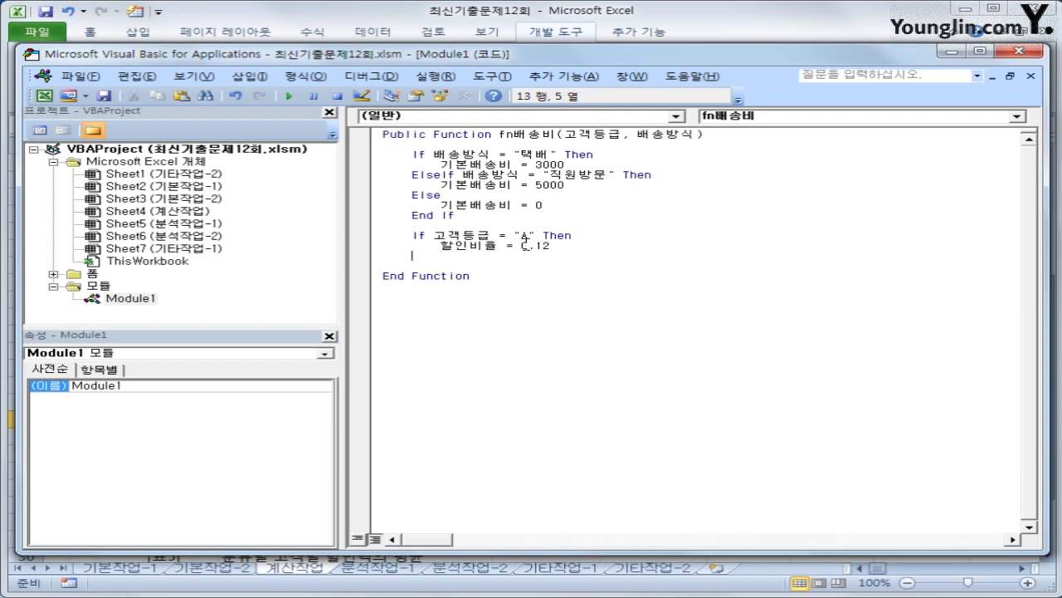
Add an ElseIf branch by copying the grade A condition and assignment, and change its condition to 고객등급 = "B"
text(elseif)
key(Up)
key(Return)
key(Up)
key(shift+Down)
key(shift+End)
key(ctrl+c)
key(Down)
key(ctrl+v)
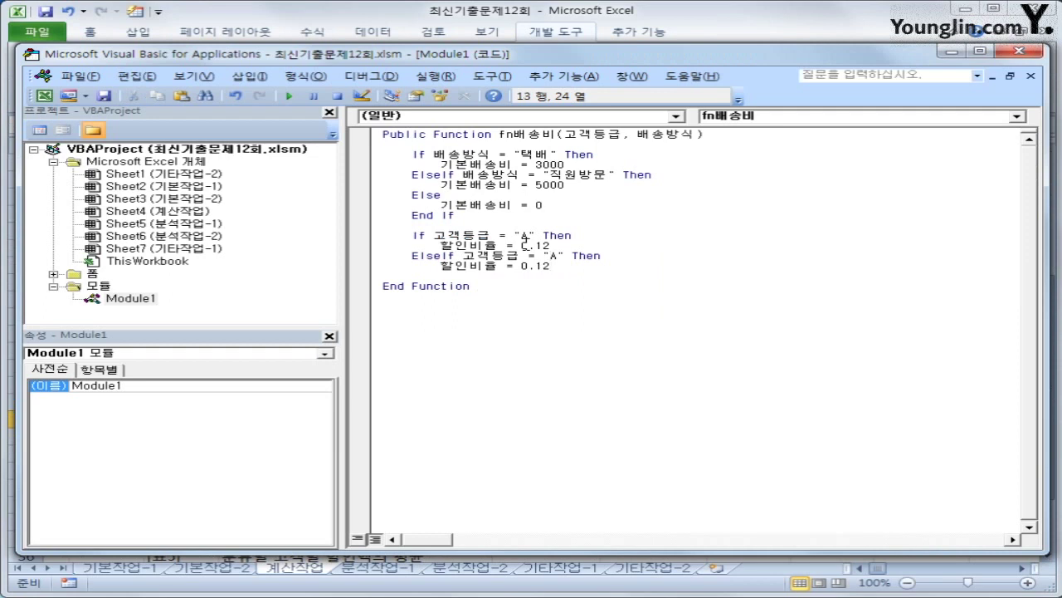
key(shift+Right)
text(B)
Check the grade B rate in the worksheet and set 할인비율 in the ElseIf branch to 0.07
key(Down)
key(Left)
click(851, 28)
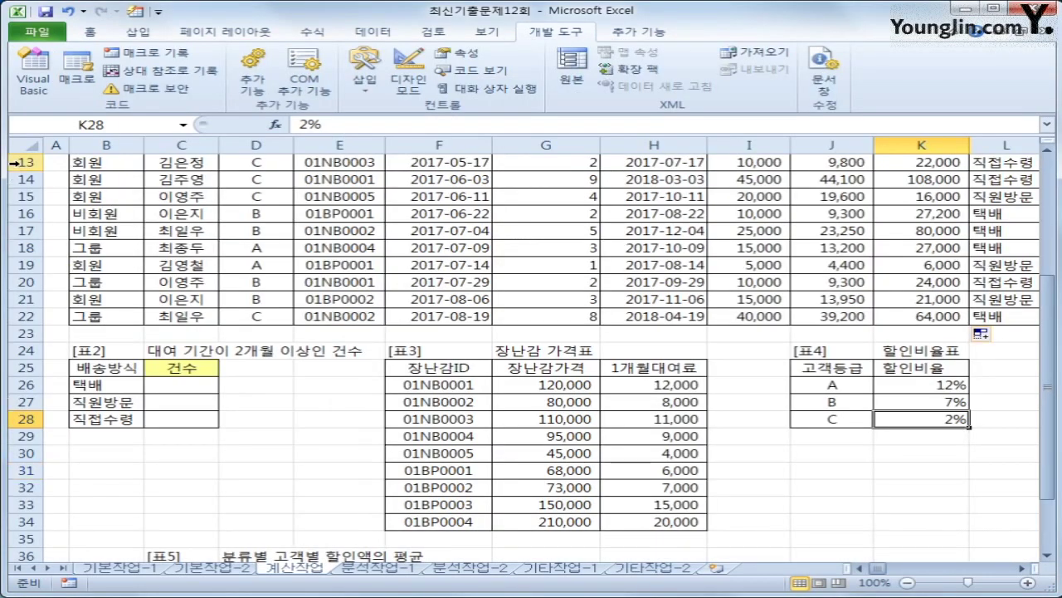
click(41, 97)
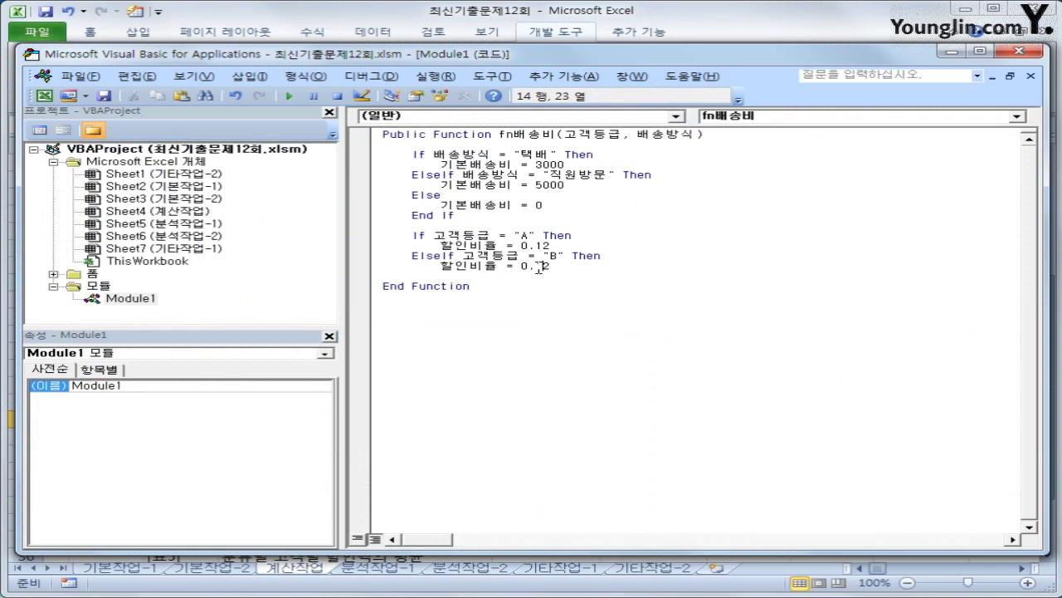
drag(535, 266, 547, 267)
text(07)
Add an Else branch with a copy of the 할인비율 assignment and set its value to 0.02
key(Return)
text(else)
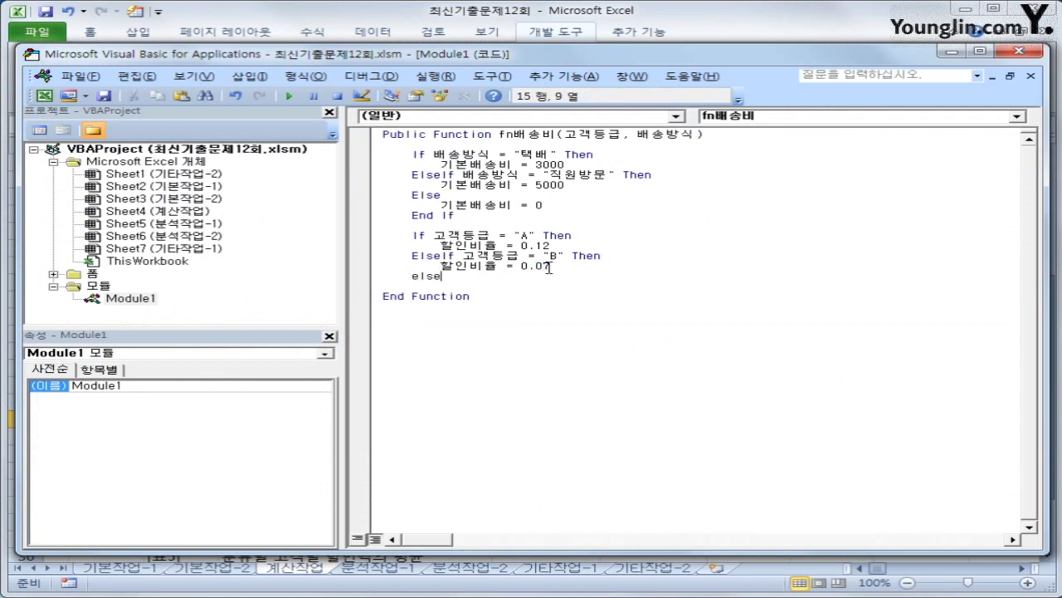
key(Return)
key(Up)
key(Up)
key(shift+End)
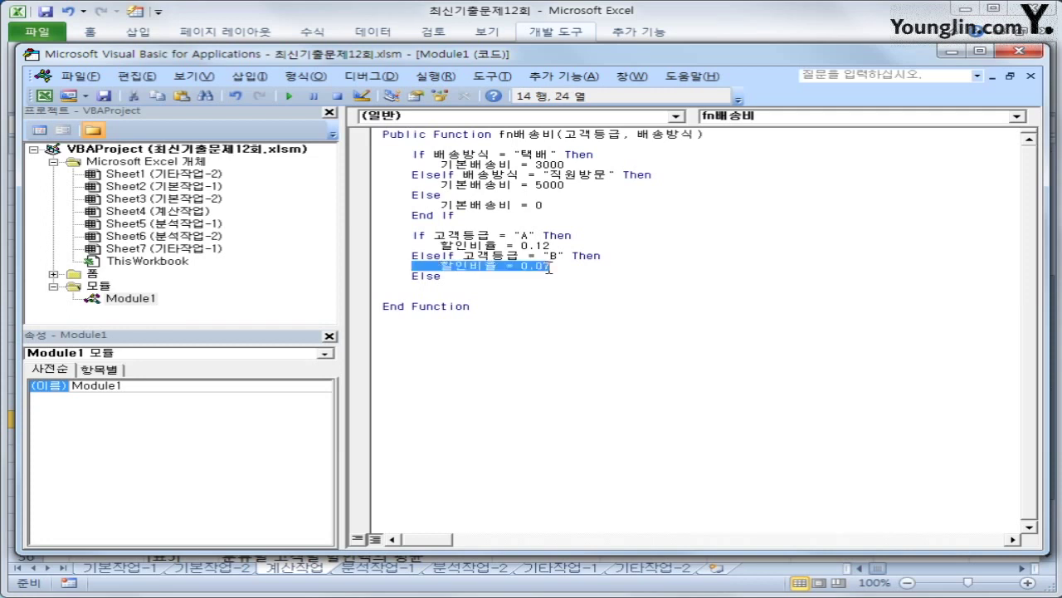
key(ctrl+c)
key(Down)
key(Down)
key(ctrl+v)
key(Left)
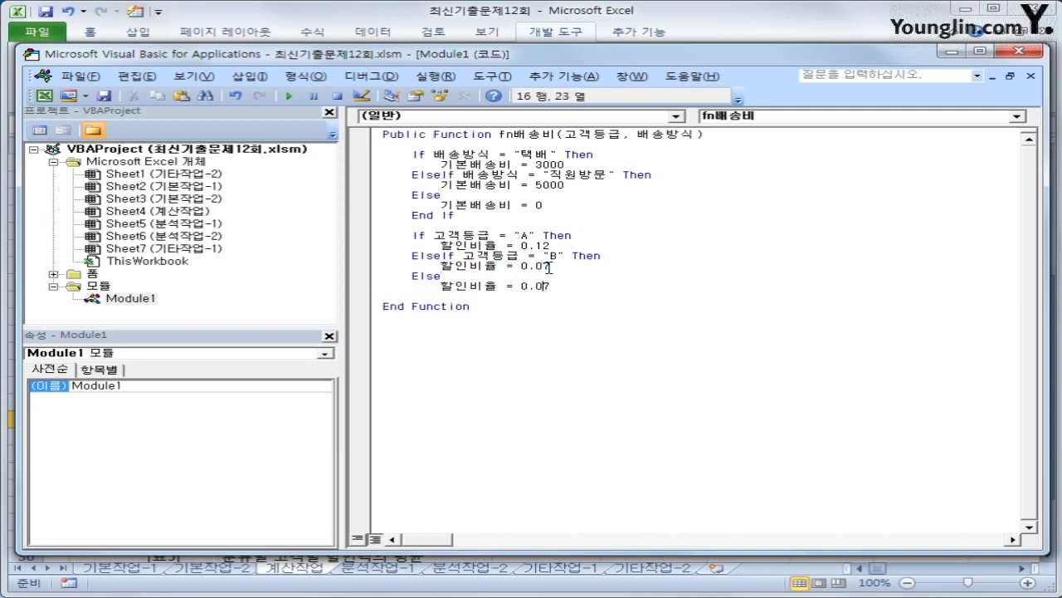
text(2)
Close the customer-grade block with End If and leave an empty line below it
key(Return)
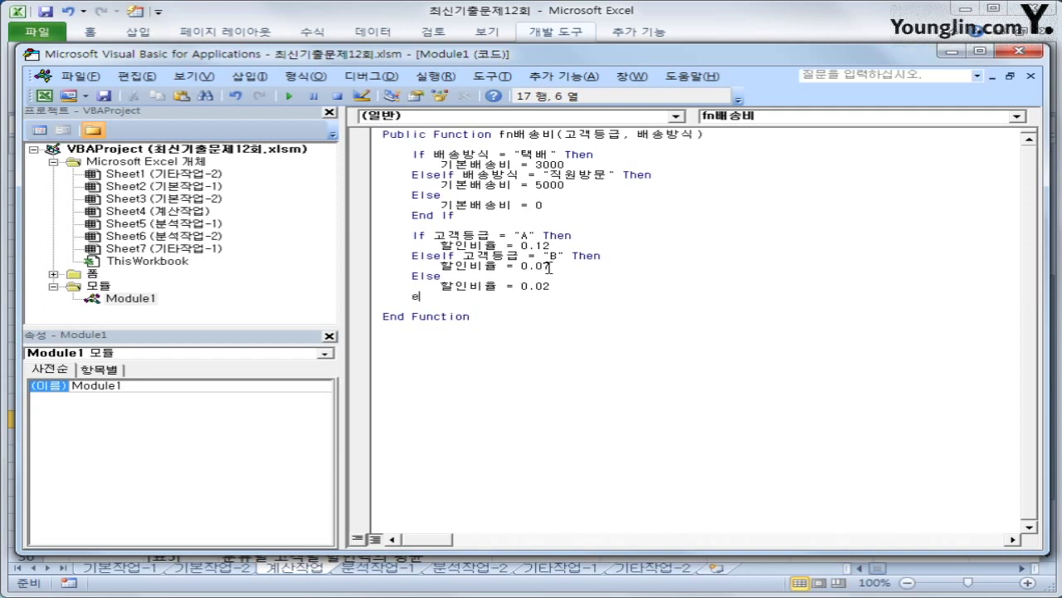
text(nd if)
key(Return)
key(Return)
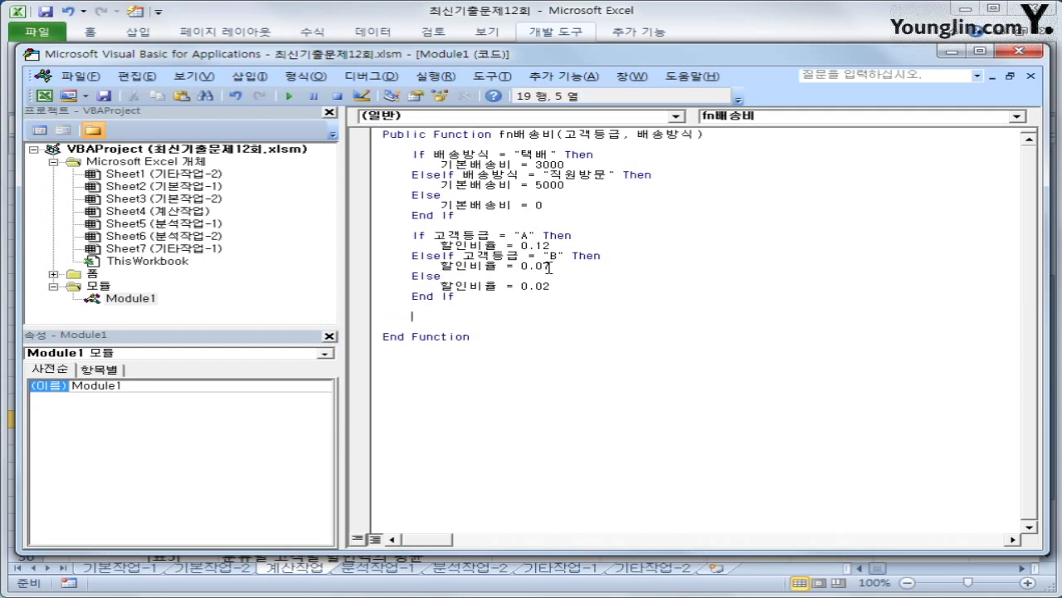
Write the return statement fn배송비 = 기본배송비 * (1 - 할인비율) before End Function
text(fn배송비 )
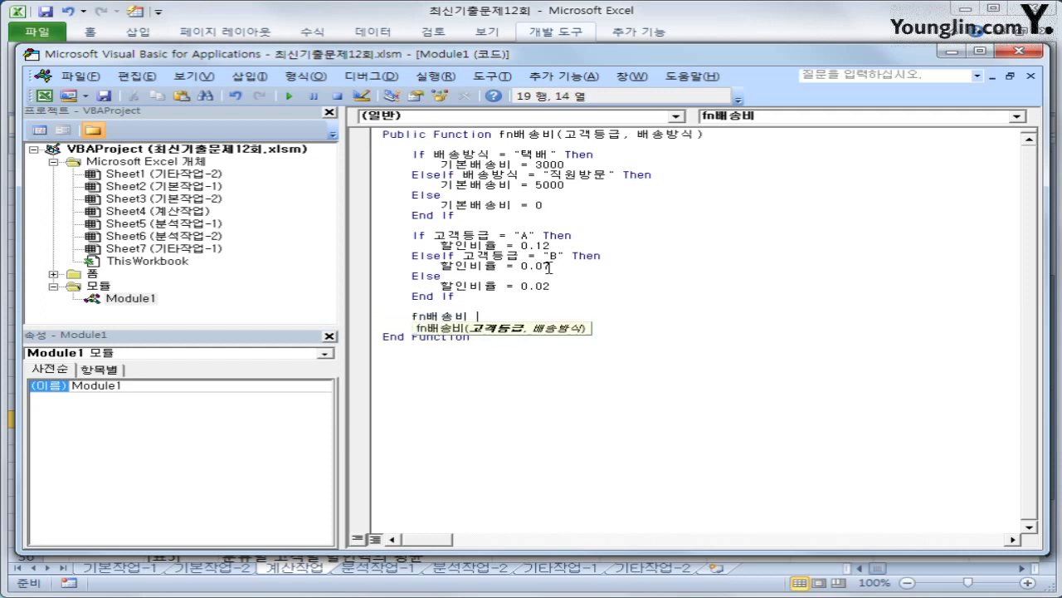
text(= 기본배송)
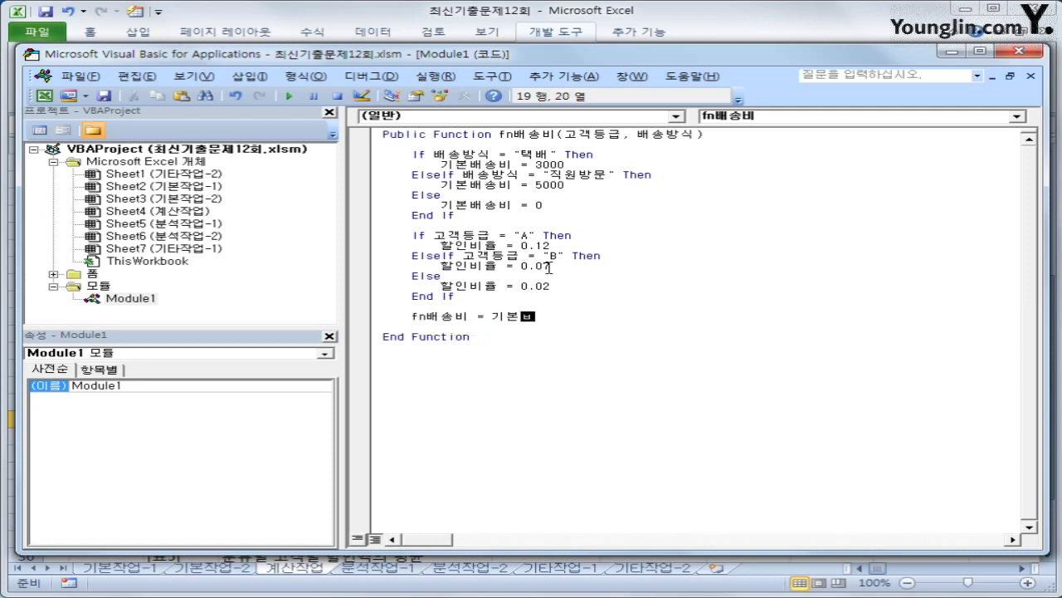
text(비 )
text(* (1)
text(-할이)
text(비율))
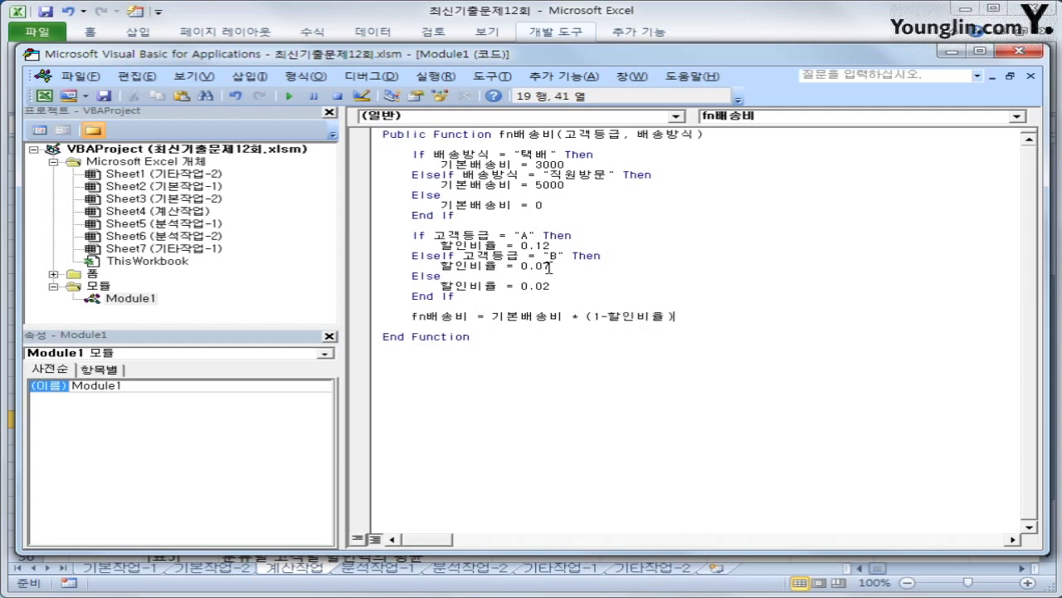
key(Return)
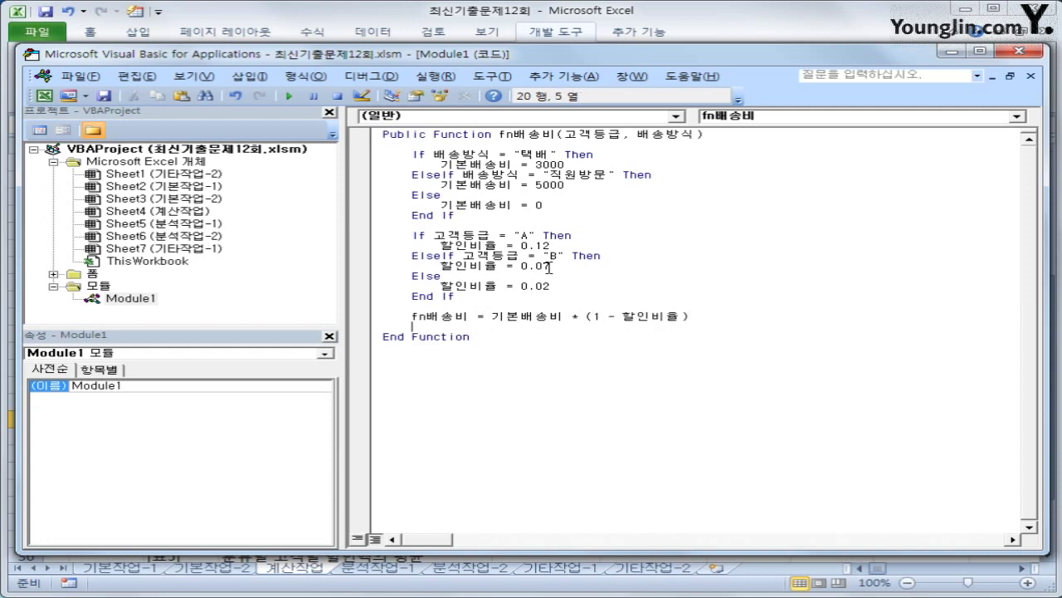
Close the code editor and insert the user-defined function fn배송비 in cell M4 of the 배송비 column
click(1034, 52)
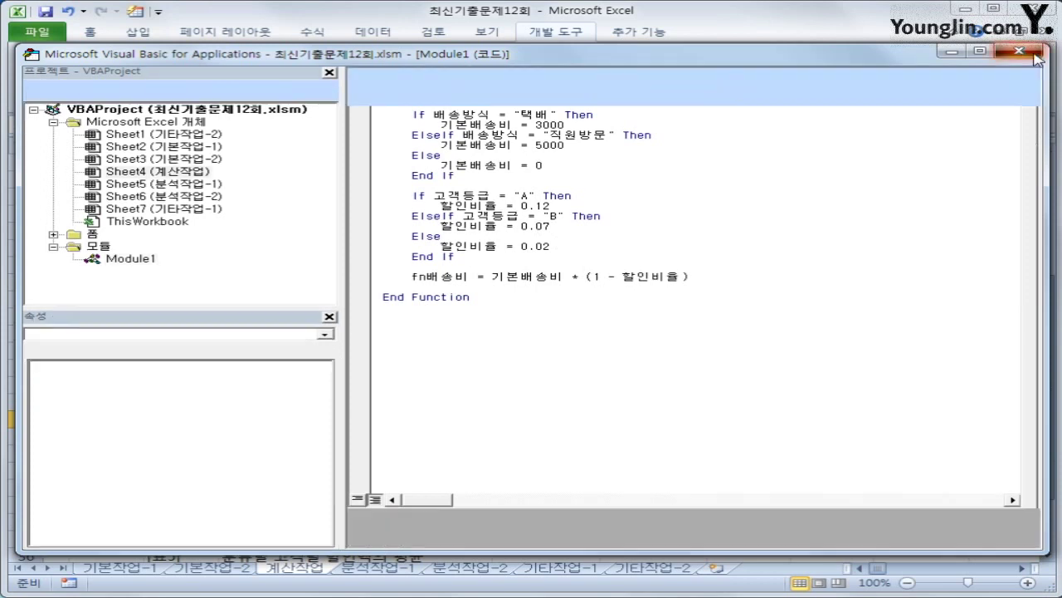
scroll(800, 461, up, 4)
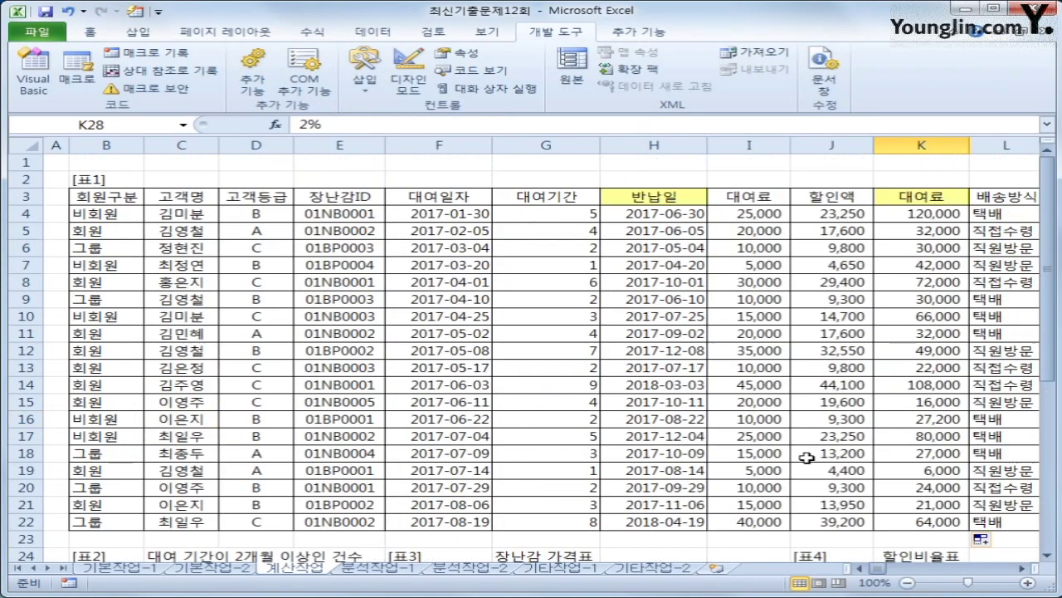
click(1026, 569)
click(1026, 570)
click(991, 220)
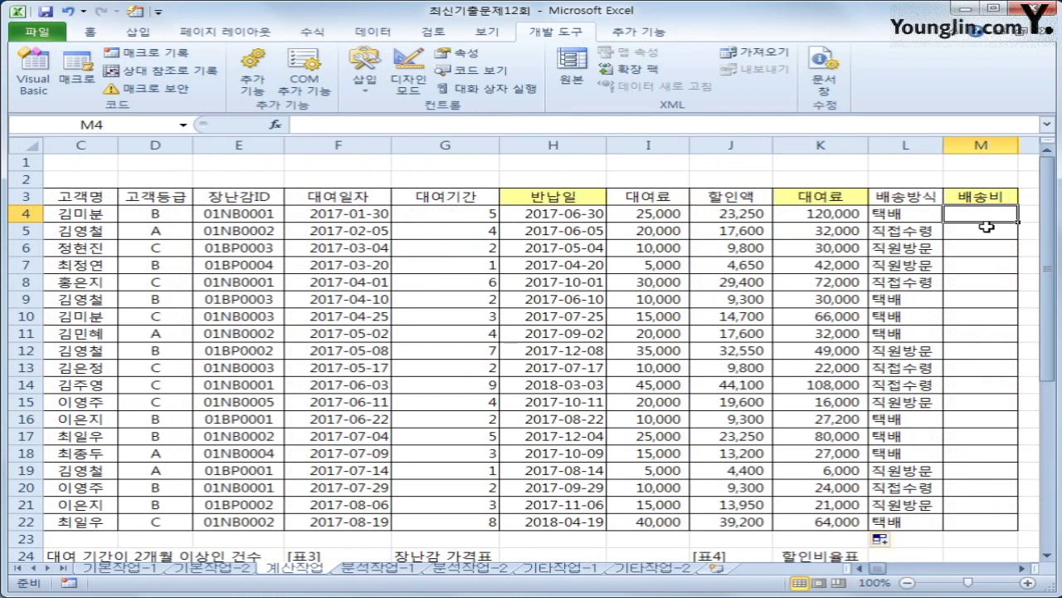
click(275, 124)
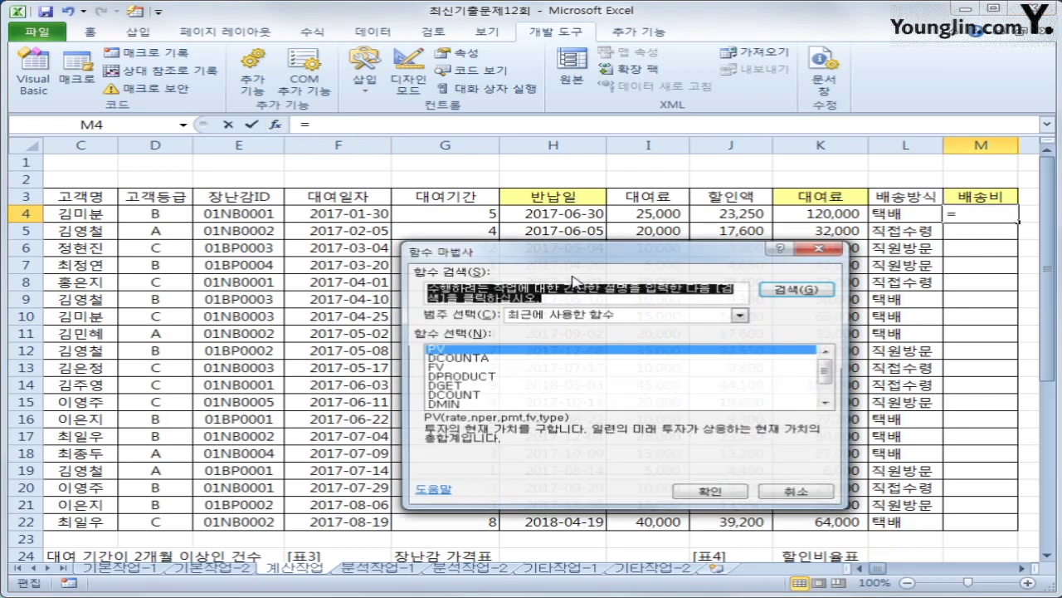
click(576, 316)
click(593, 433)
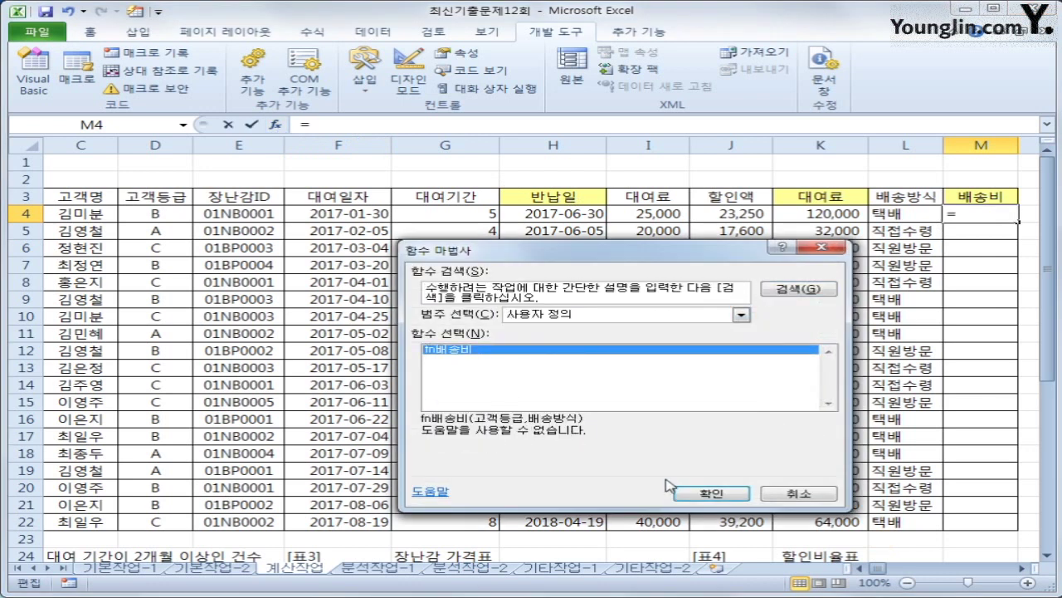
click(710, 494)
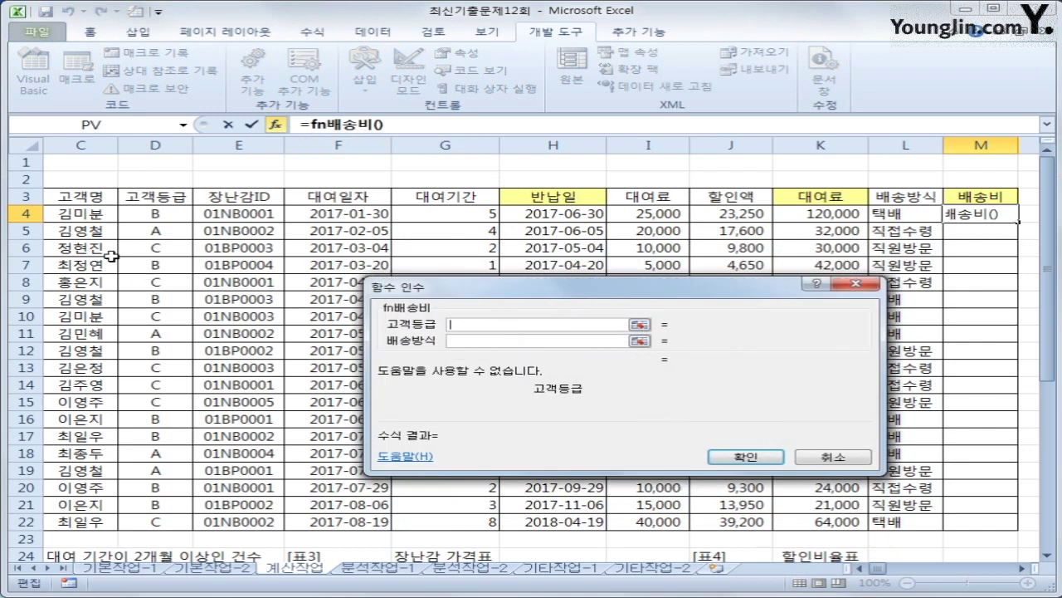
Set the function arguments to D4 for 고객등급 and L4 for 배송방식, and enter the formula
click(125, 214)
click(494, 342)
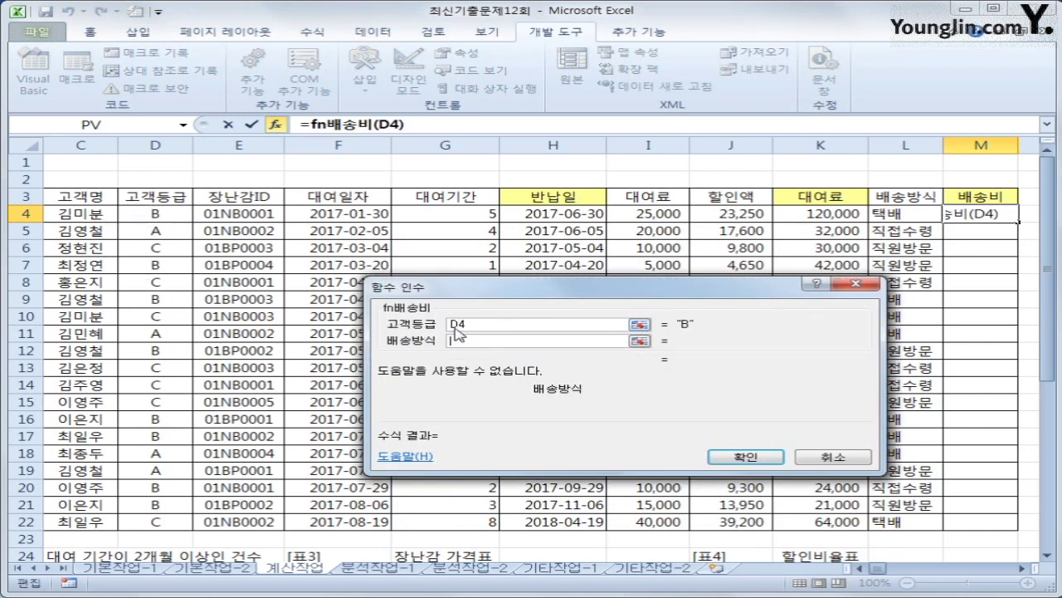
click(899, 213)
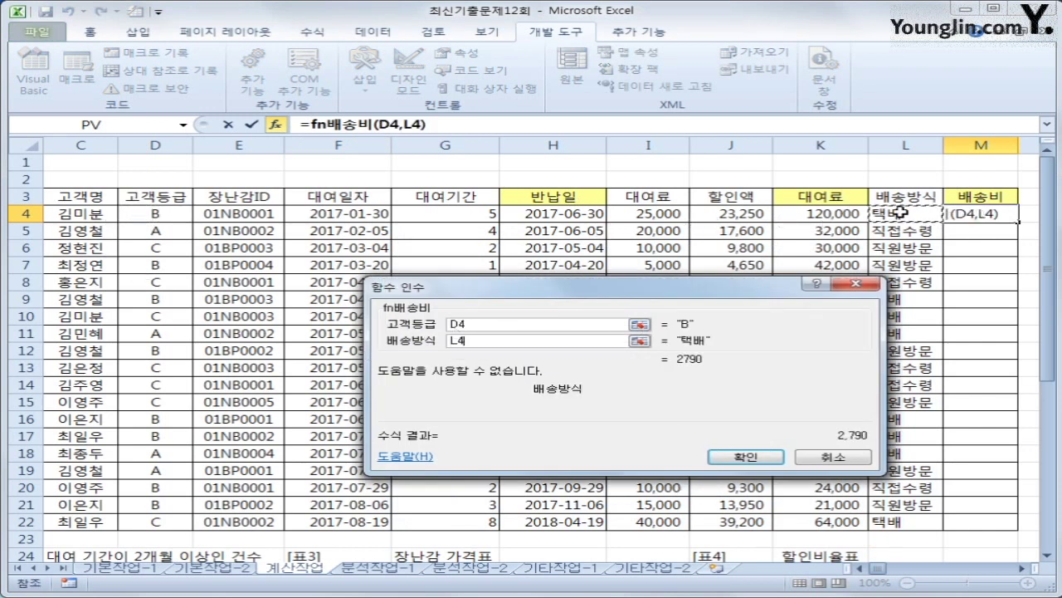
click(744, 456)
Fill the 배송비 formula from M4 down to M22 and check the formula in the last row
double_click(1017, 223)
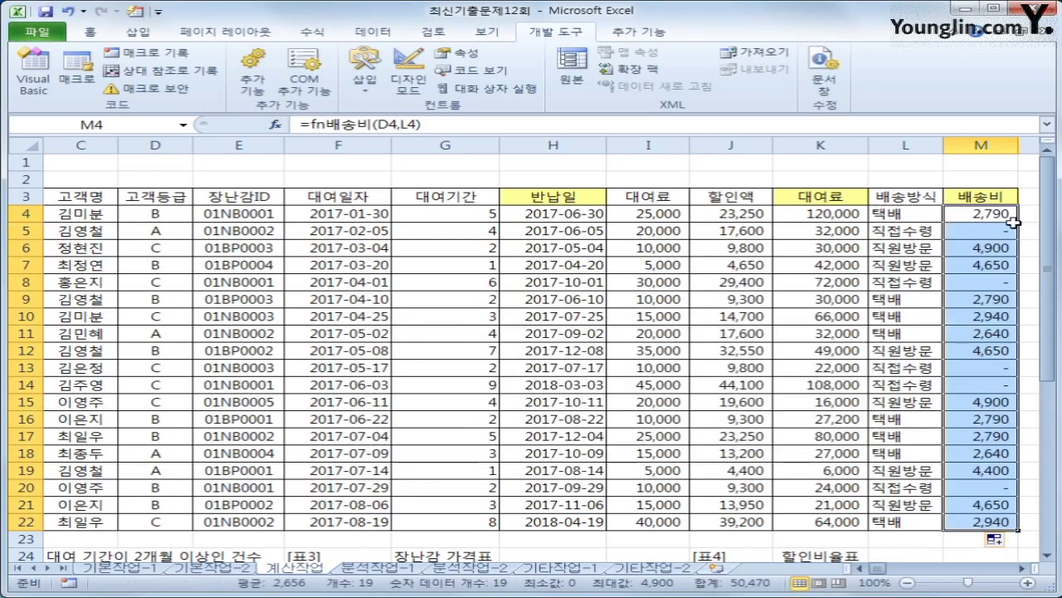
click(991, 521)
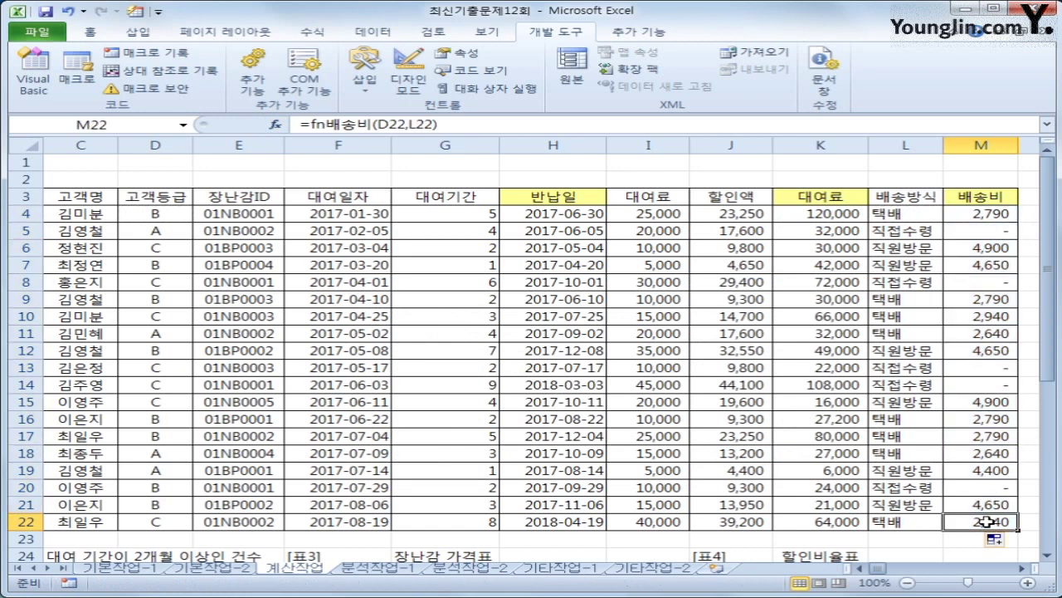
scroll(810, 498, down, 2)
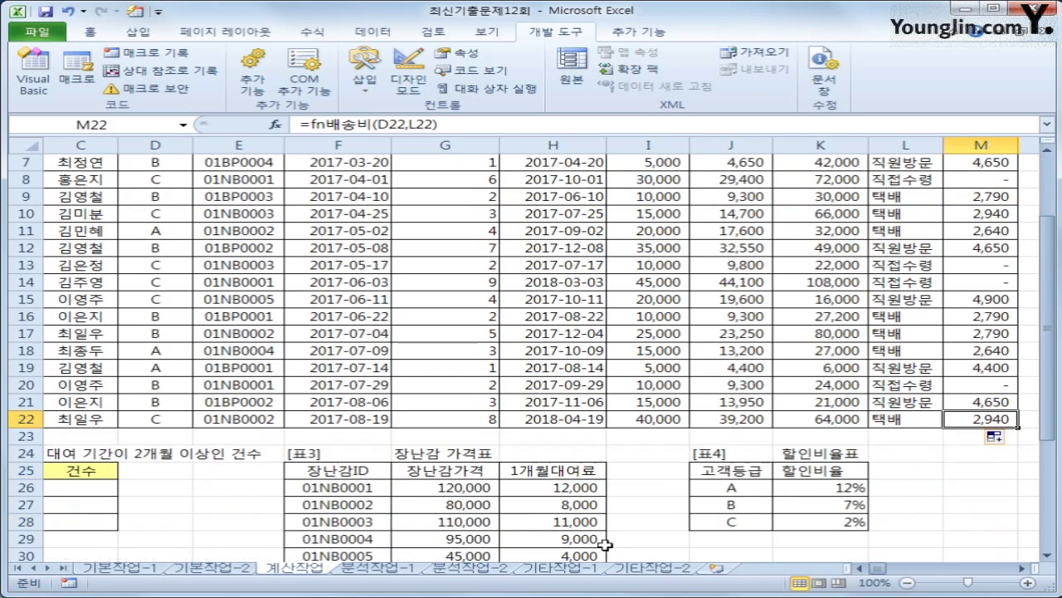
Start a formula with SUM and a nested IF, =sum(if(, in cell C26 for the 택배 row of 표2
click(860, 569)
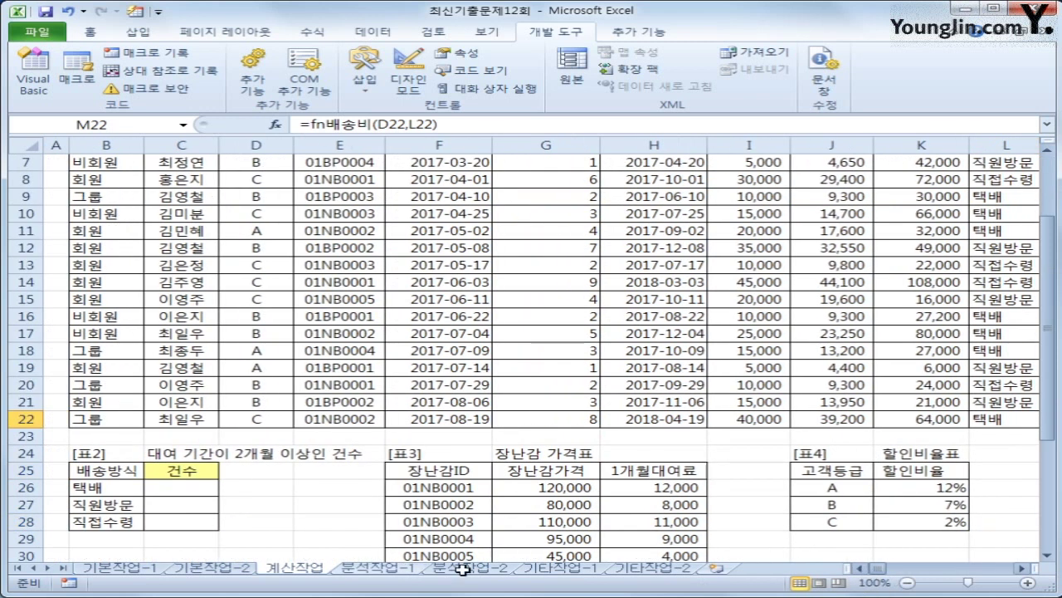
click(162, 488)
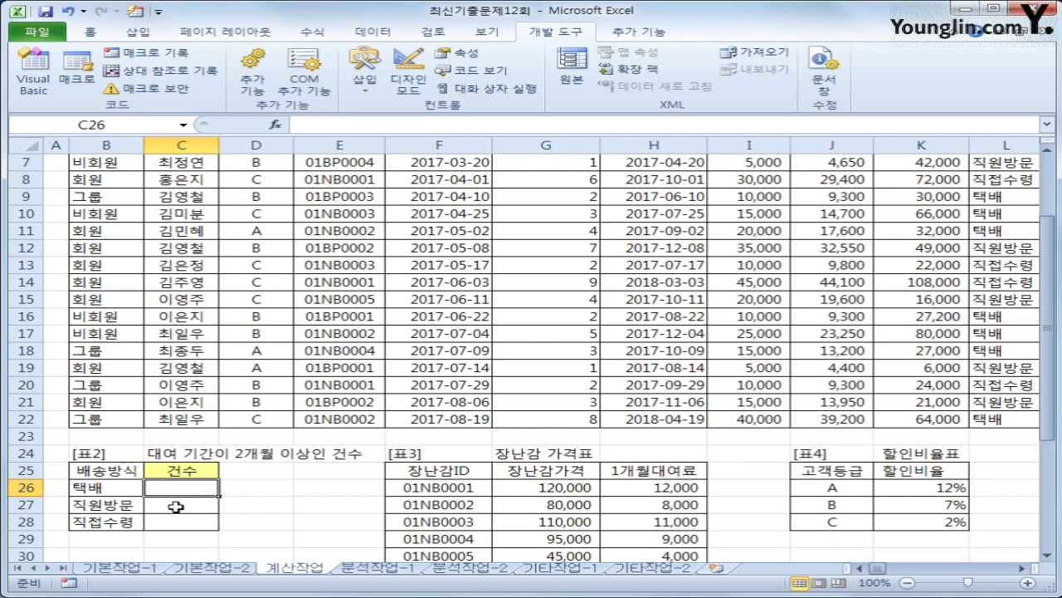
text(=ㄴ)
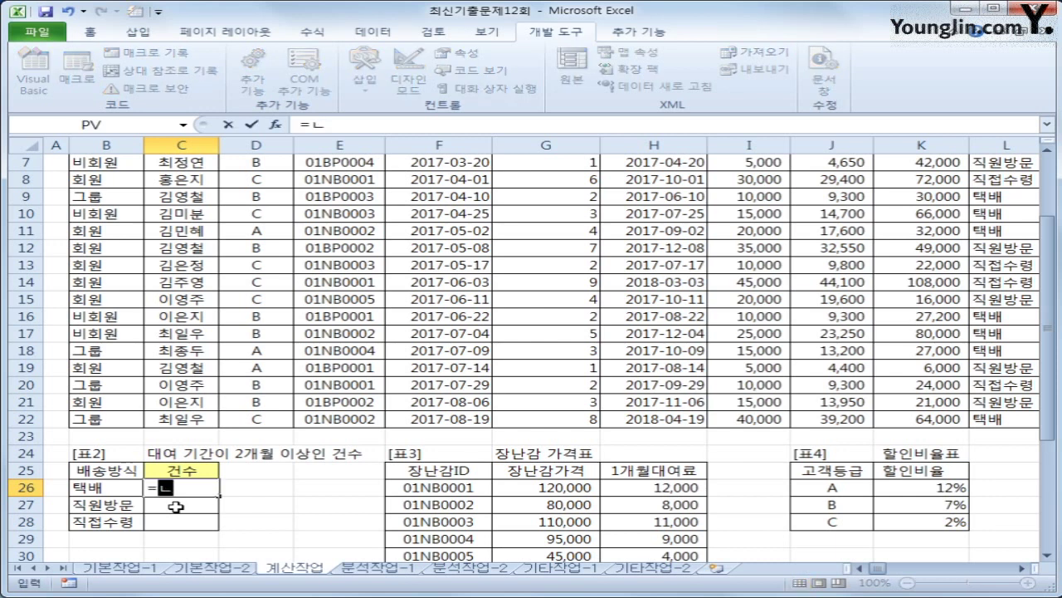
key(BackSpace)
key(Hangul)
text(su)
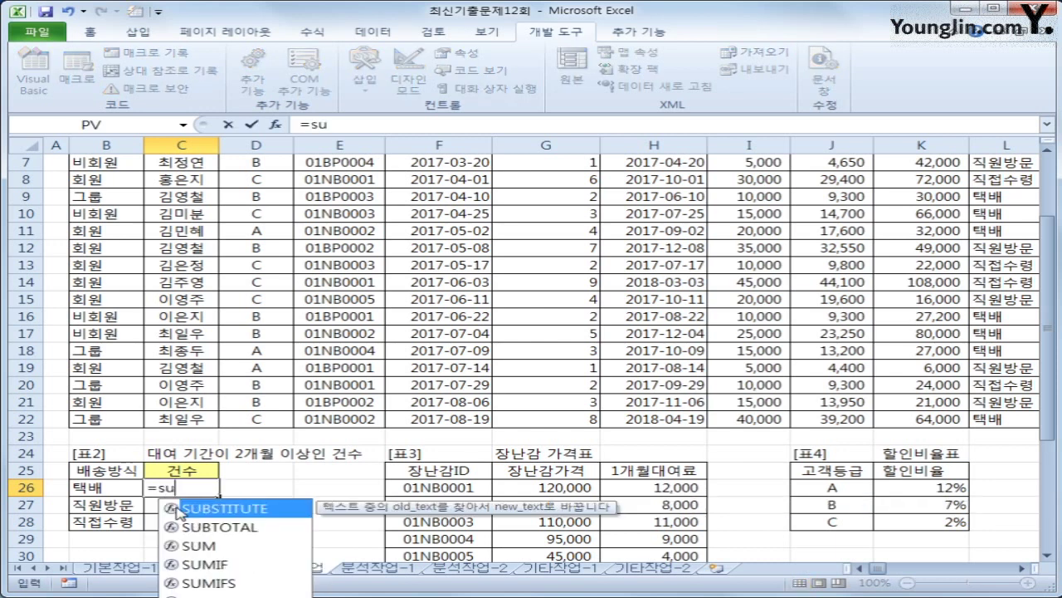
text(m(if()
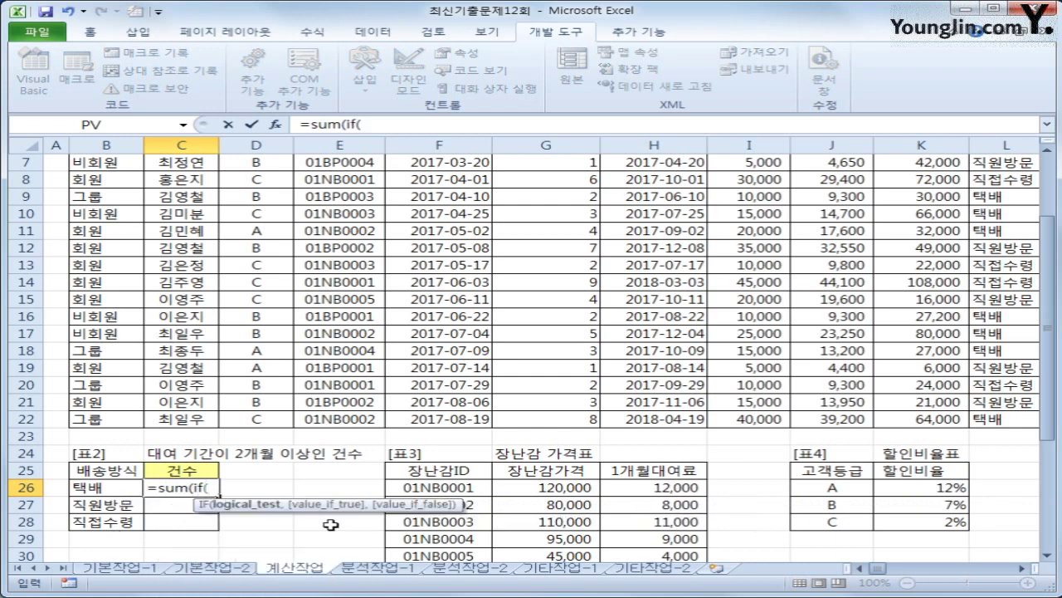
Add the first IF condition comparing the 배송방식 range of 표1 with 택배, $L$4:$L$22=B26
scroll(631, 533, up, 2)
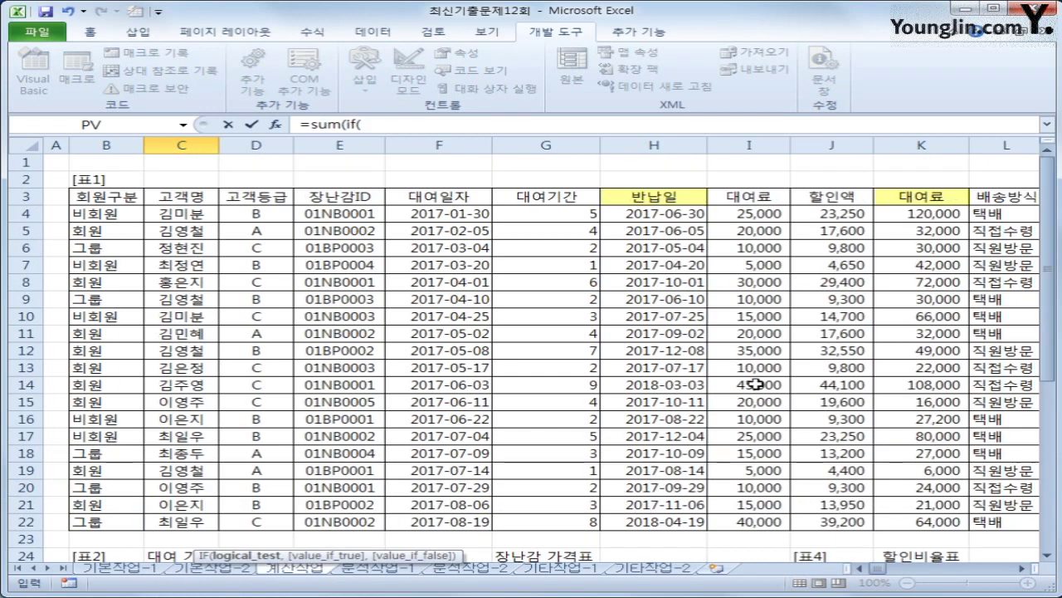
click(1013, 214)
drag(1015, 217, 997, 523)
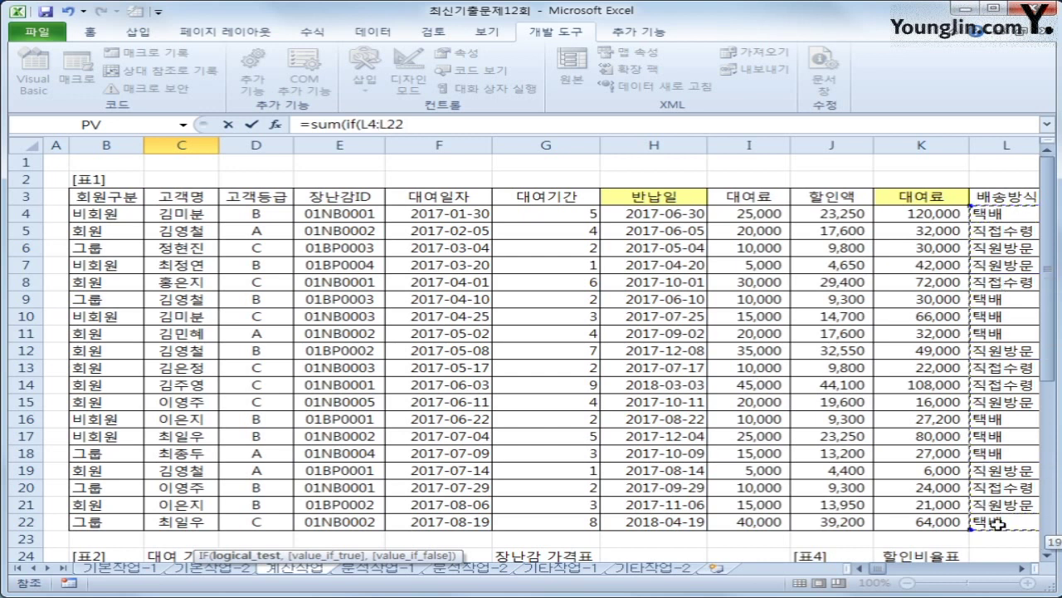
key(F4)
scroll(249, 522, down, 5)
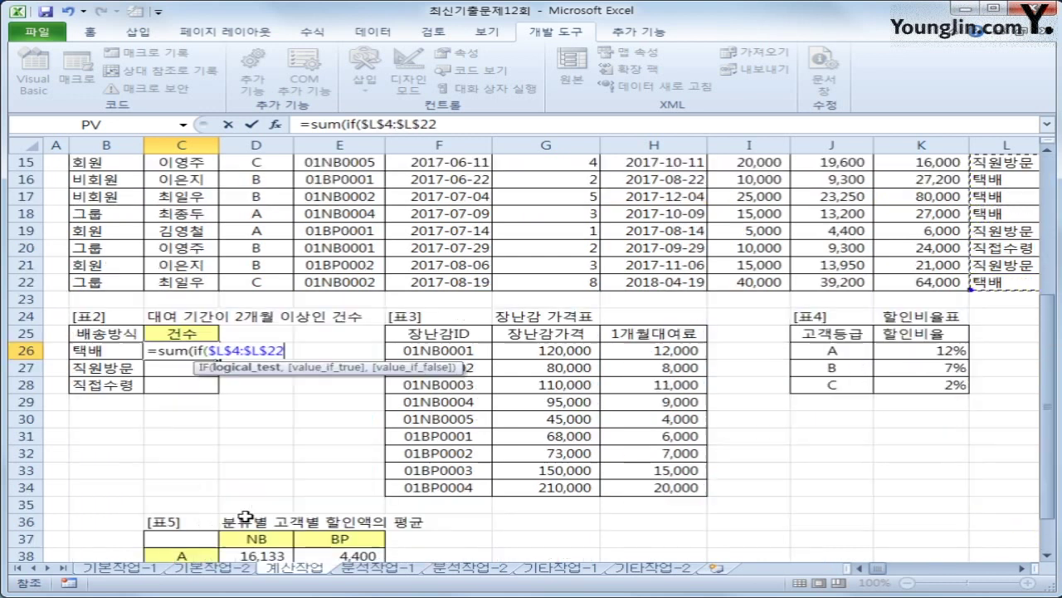
text(=)
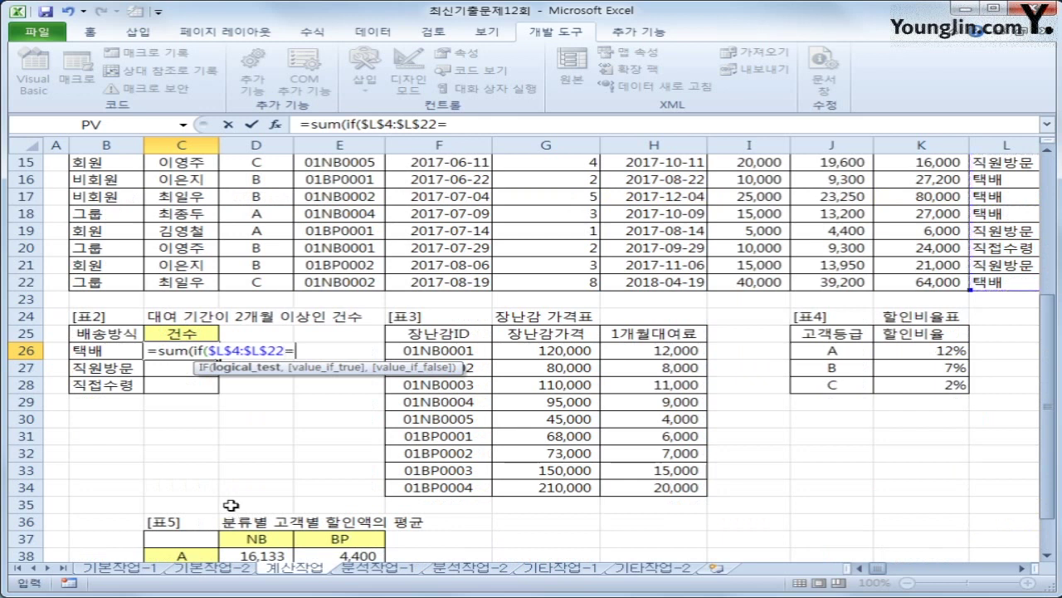
key(Left)
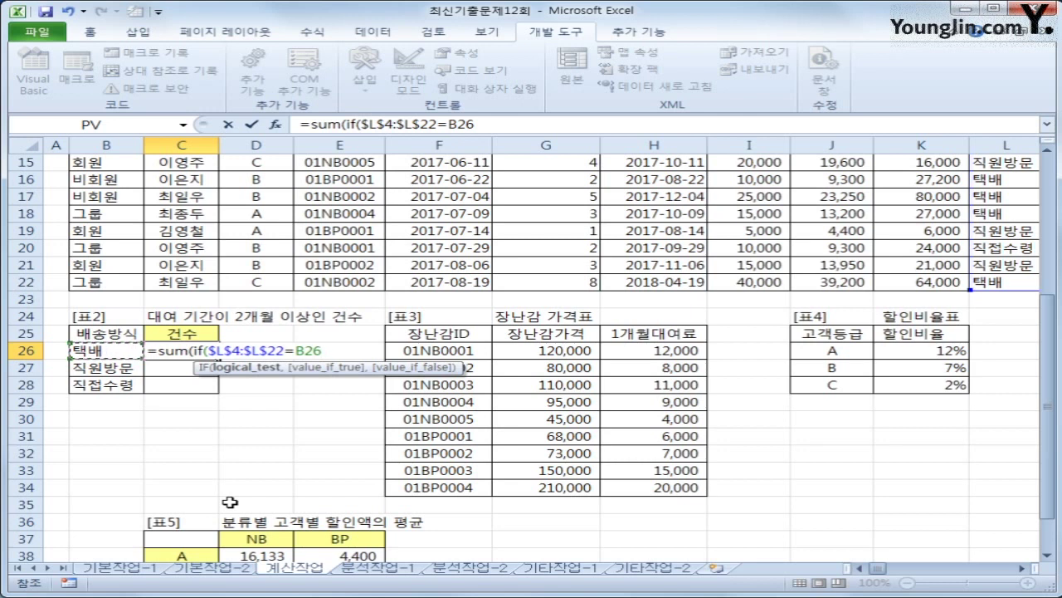
Close the first condition and multiply it by the 대여기간 condition ($G$4:$G$22>=2)
text()*)
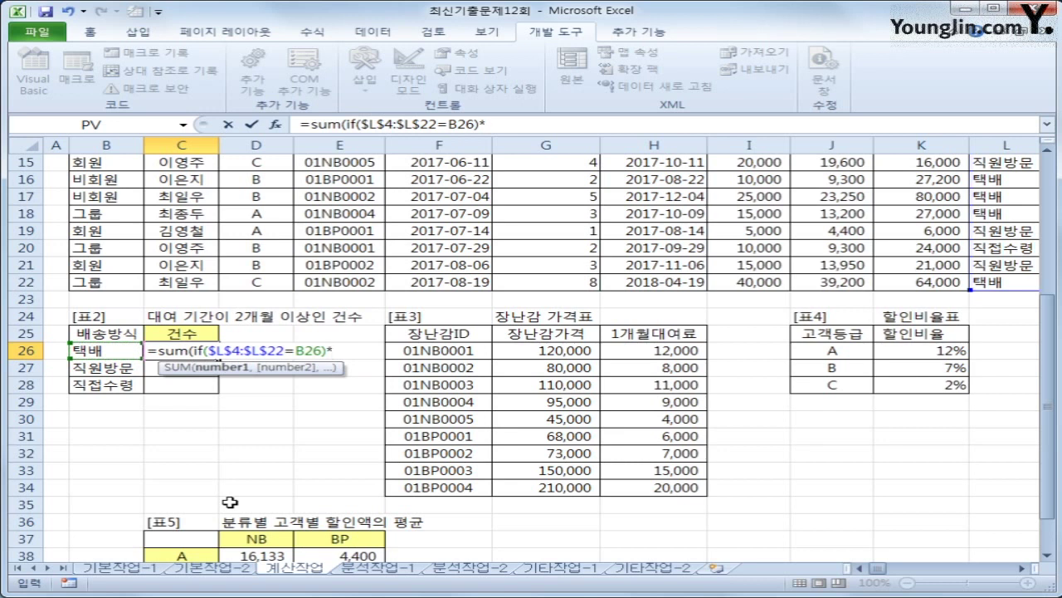
text(()
scroll(230, 502, up, 4)
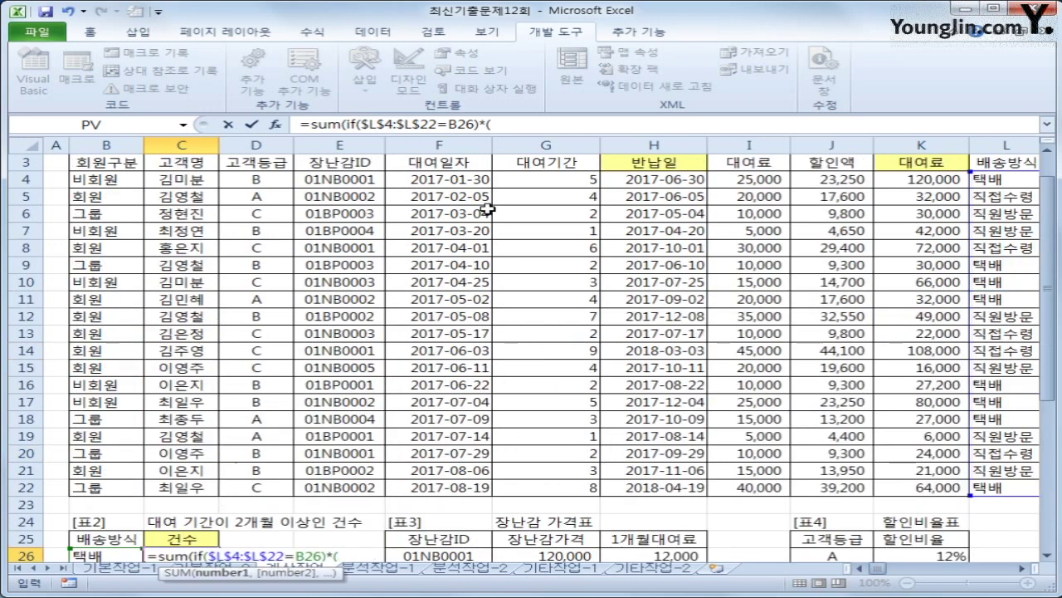
drag(513, 176, 529, 490)
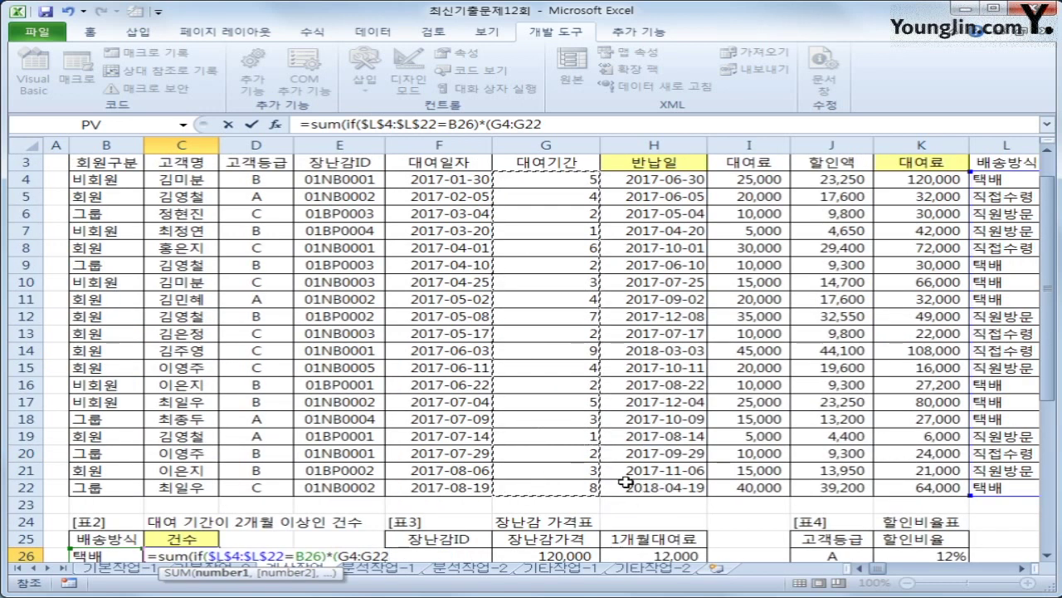
scroll(744, 482, down, 2)
key(F4)
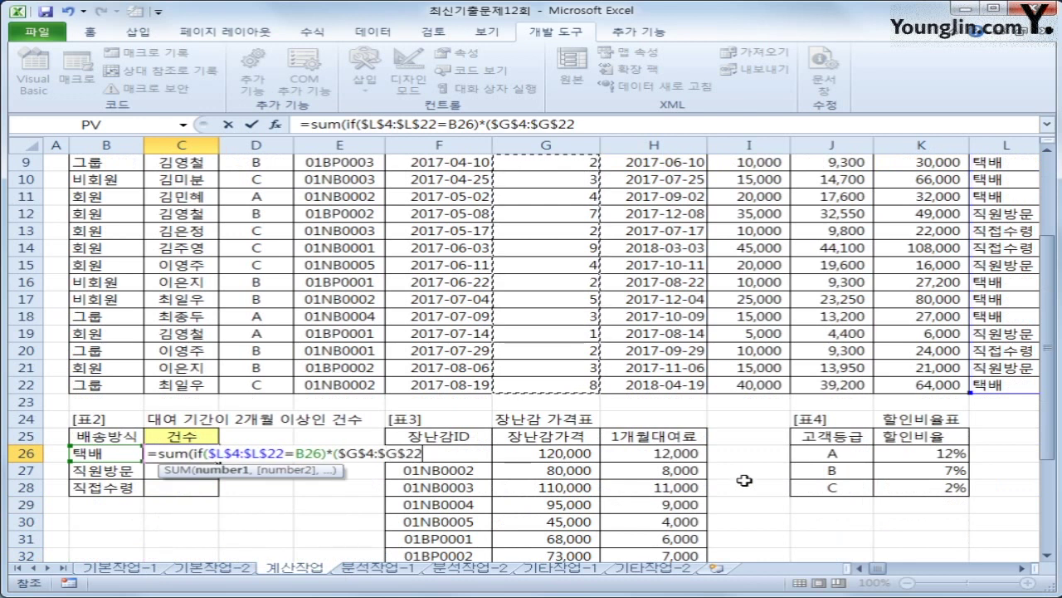
text(>=2))
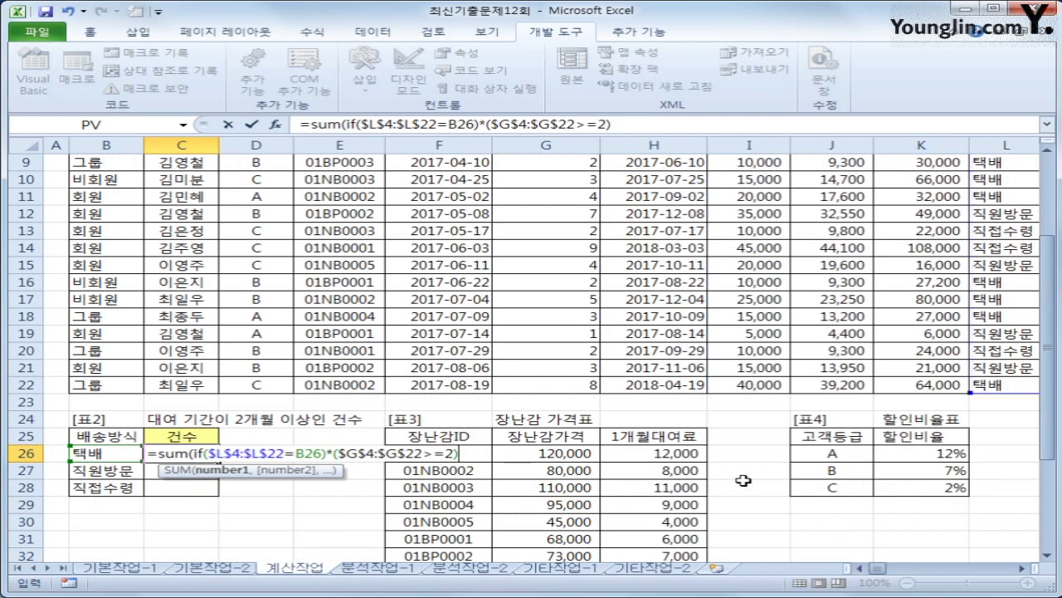
Add 1 and 0 as the IF results, close the parenthesis and try to enter it as an array formula
text(,)
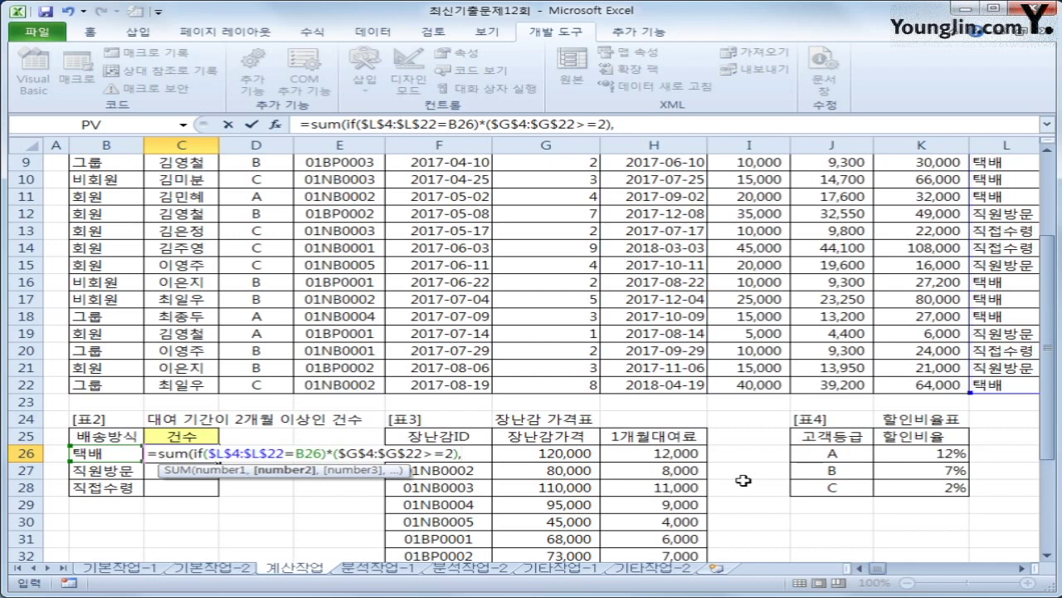
text(1,0)
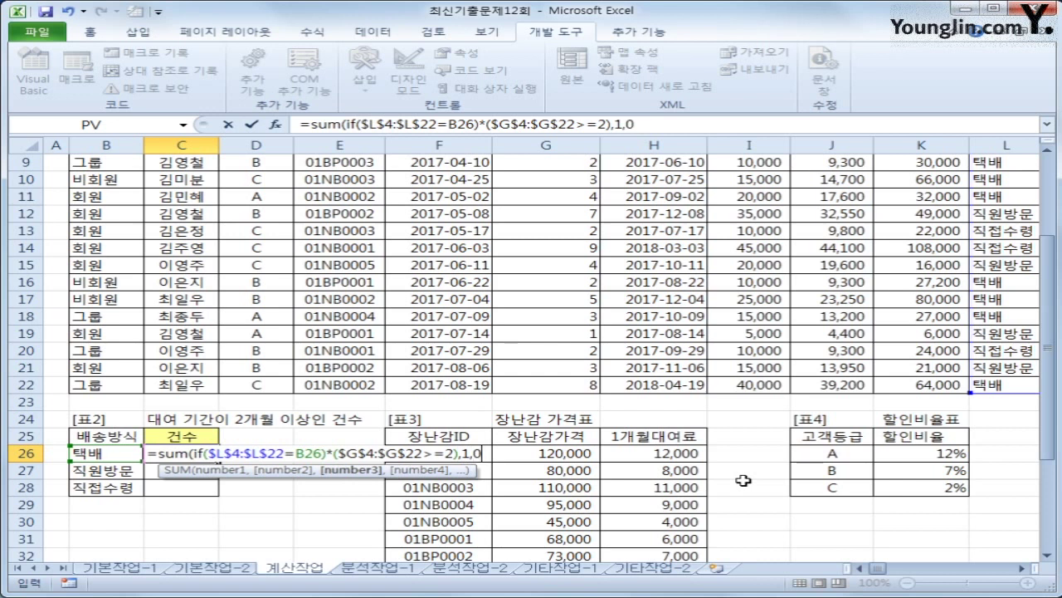
text())
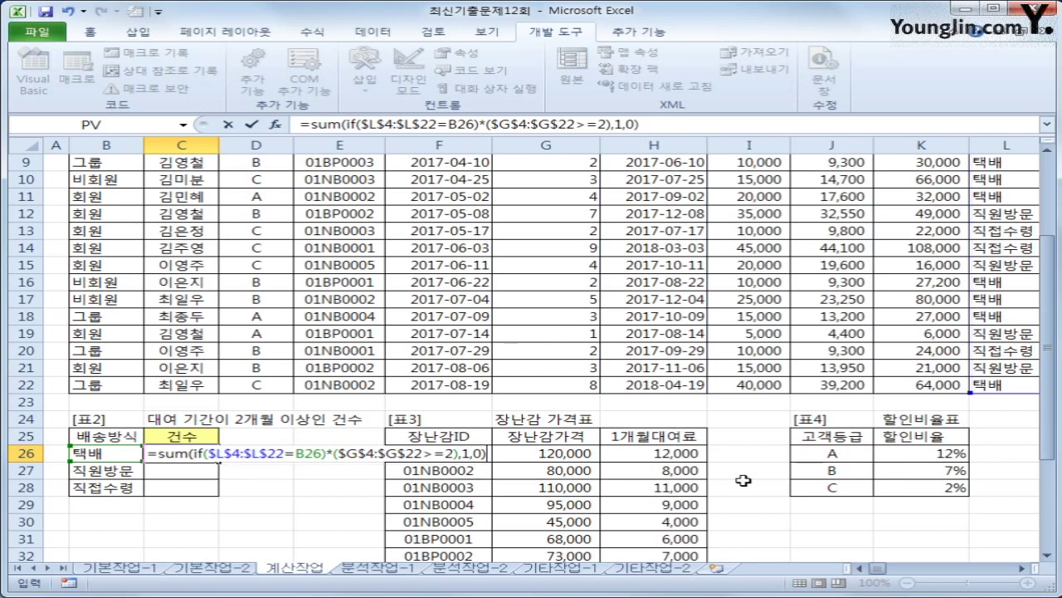
key(ctrl+shift+Return)
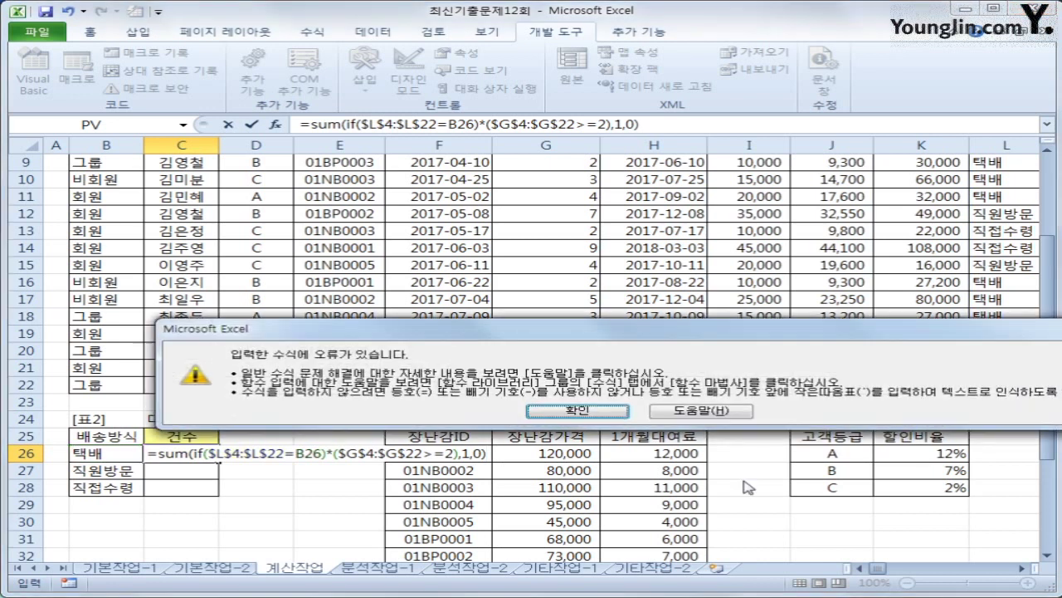
Add an opening parenthesis before $L$4 and a closing one at the end, and enter the array formula in C26
click(596, 411)
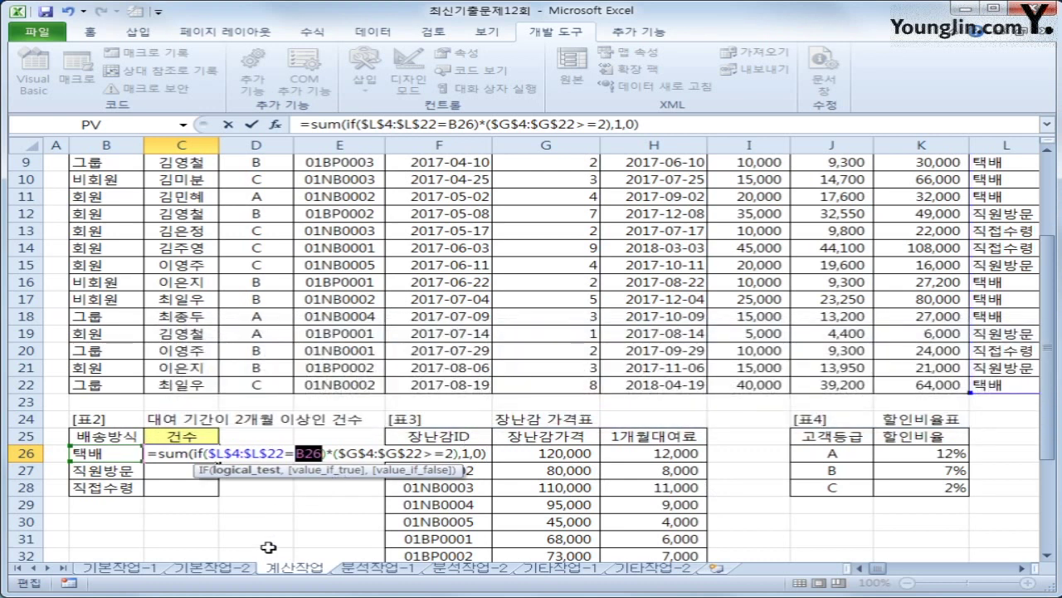
click(209, 453)
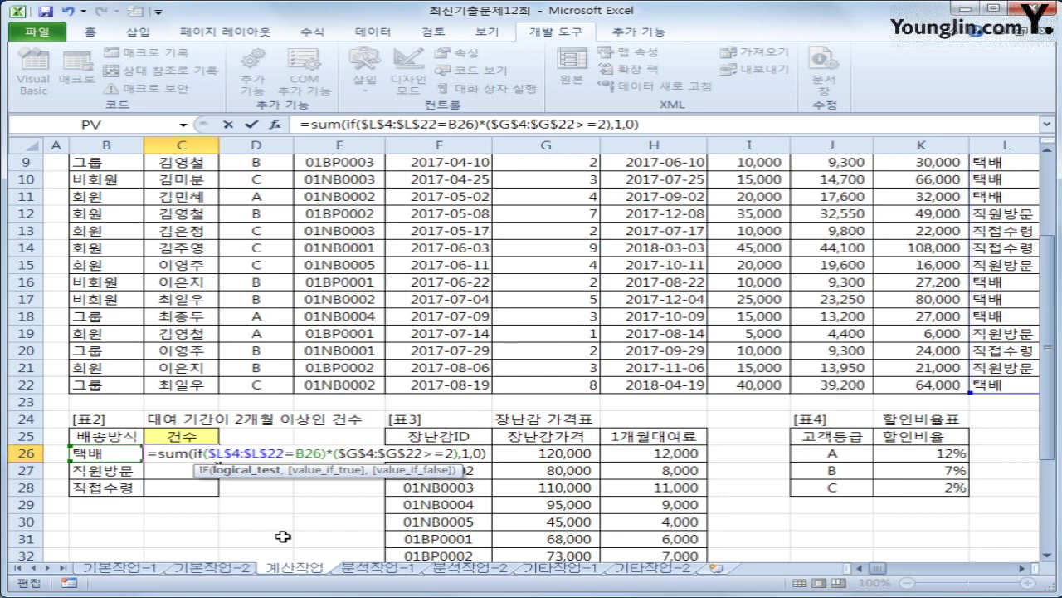
text(()
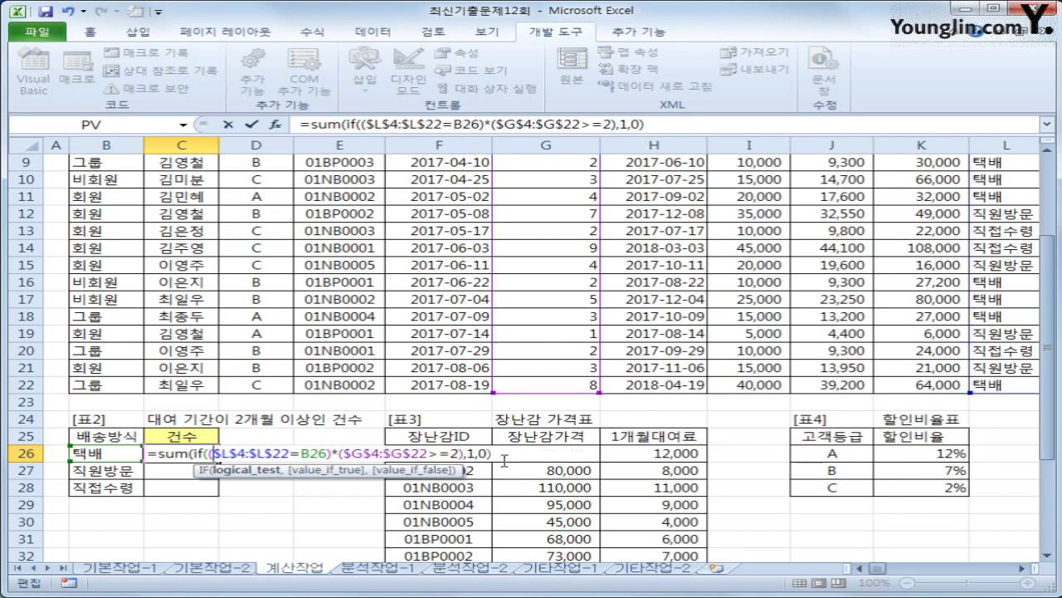
key(End)
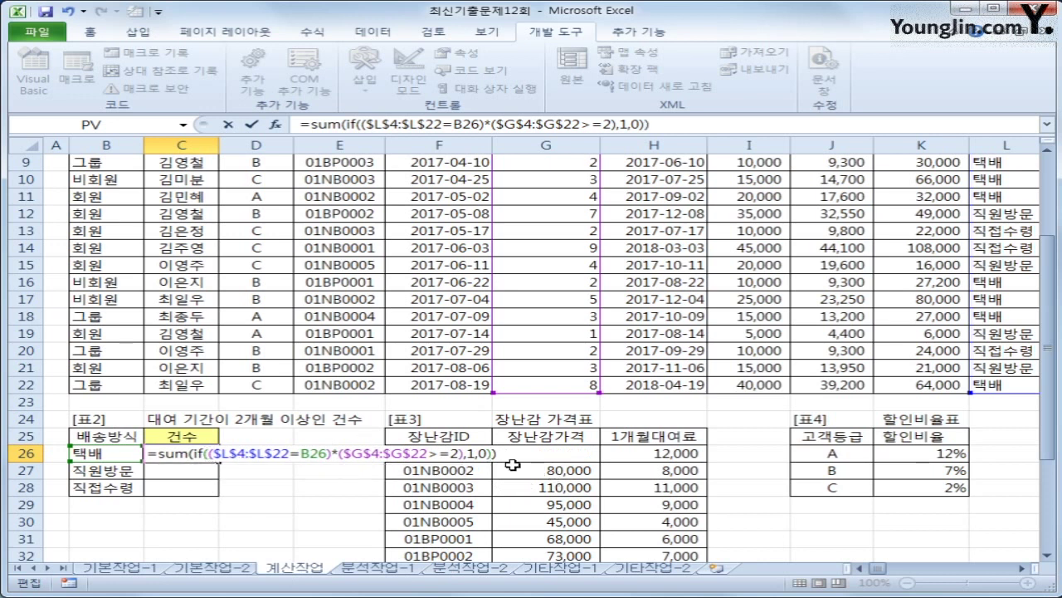
key(ctrl+shift+Return)
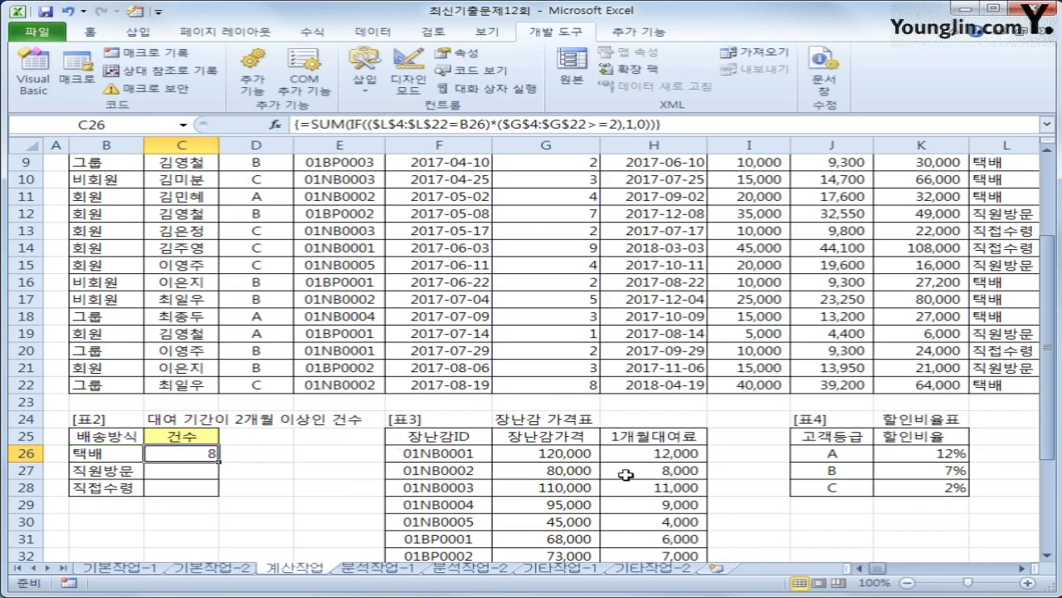
Fill the array formula from C26 down to C28, and review the IF condition in C26 before re-entering it as an array formula
drag(219, 460, 219, 494)
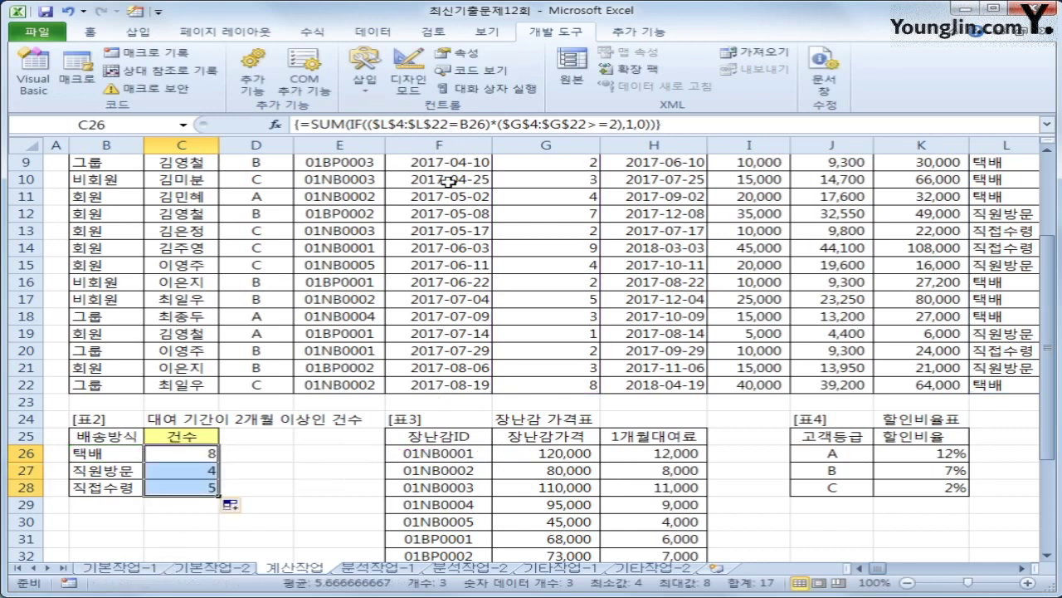
click(369, 123)
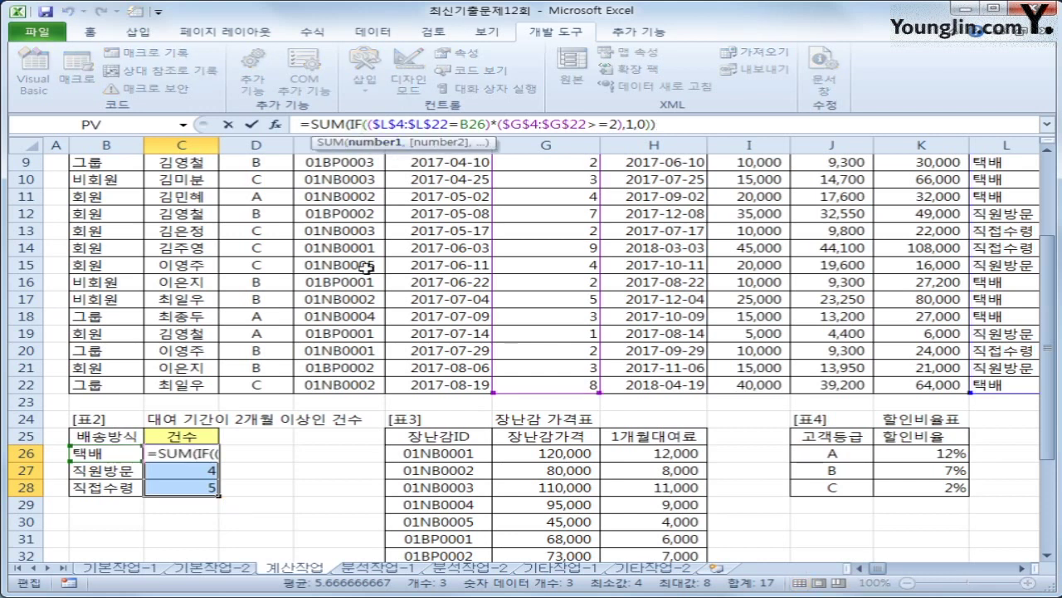
click(368, 123)
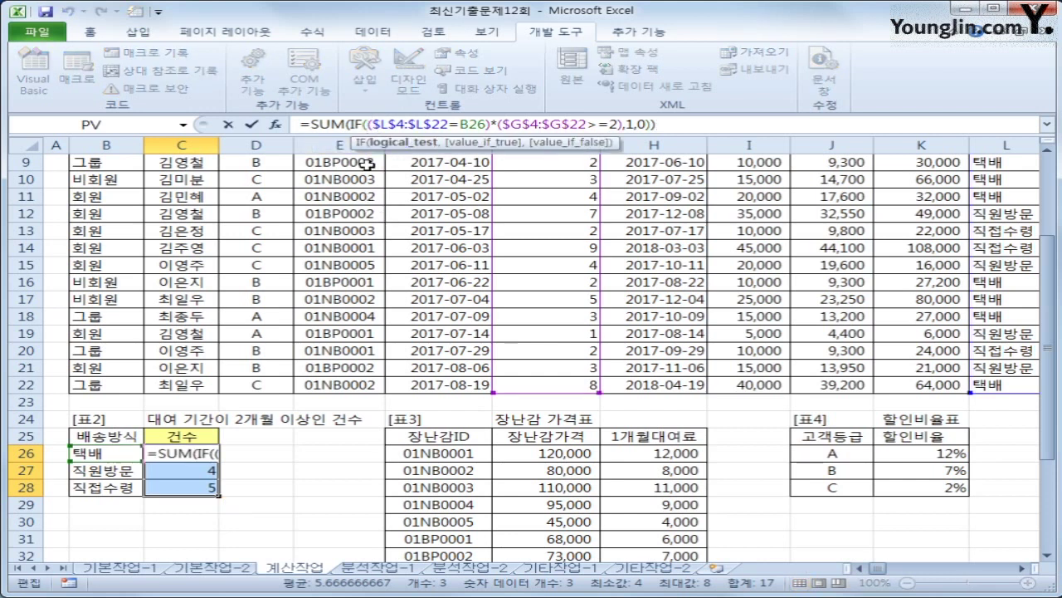
drag(370, 123, 622, 125)
click(363, 124)
click(707, 122)
click(709, 121)
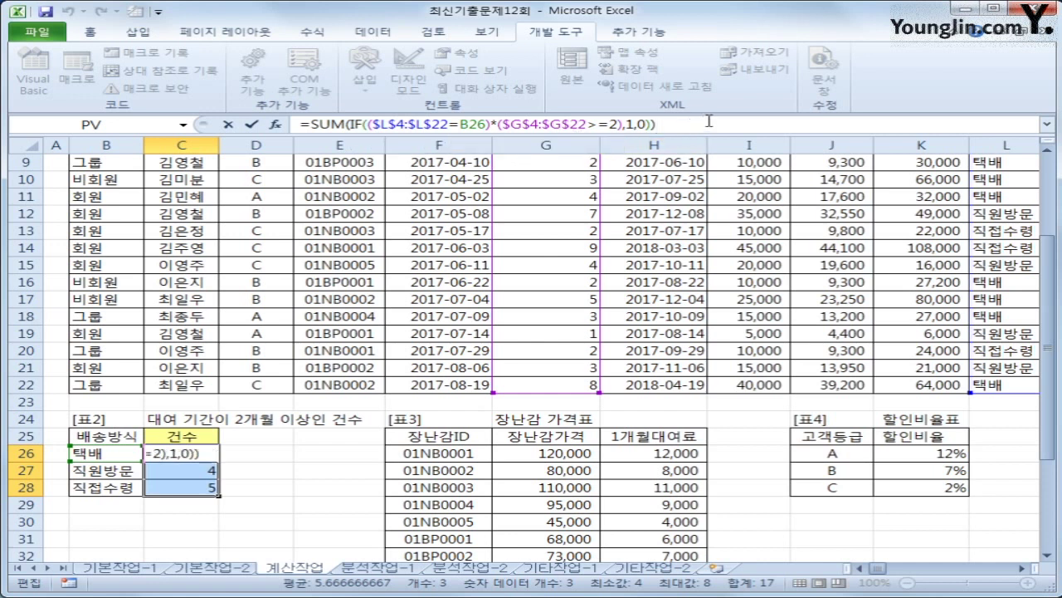
key(ctrl+shift+Return)
click(186, 454)
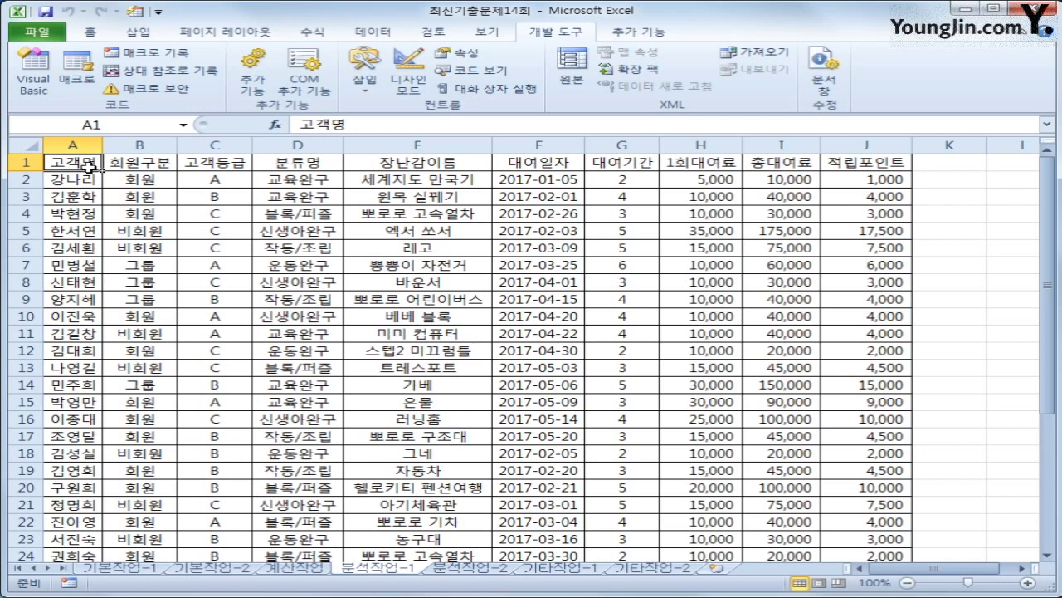
Create a pivot table from '분석작업-1'!$A$1:$J$35 in the existing worksheet at cell L4
click(146, 35)
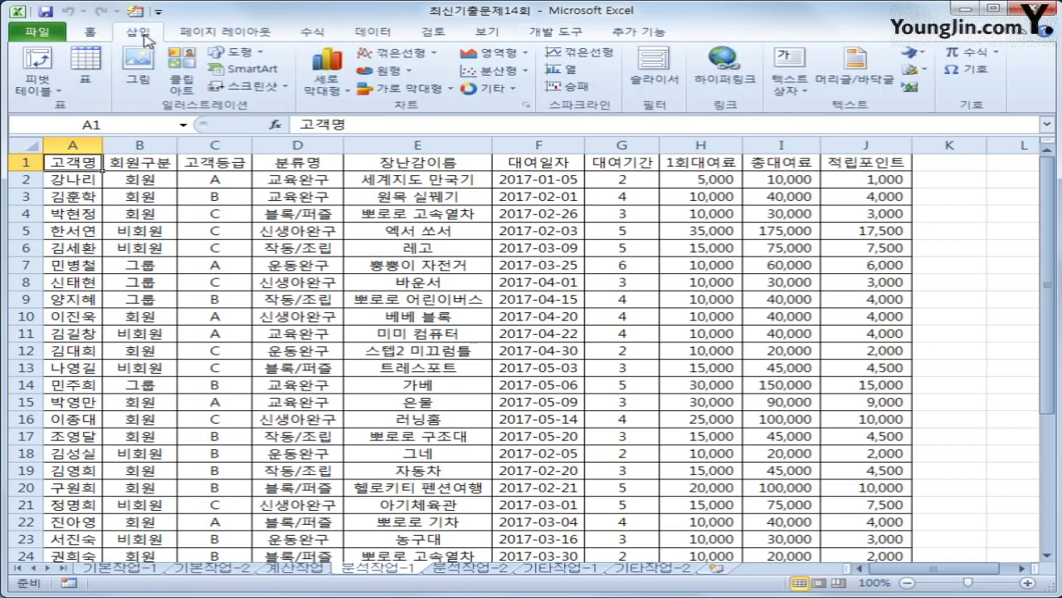
click(39, 68)
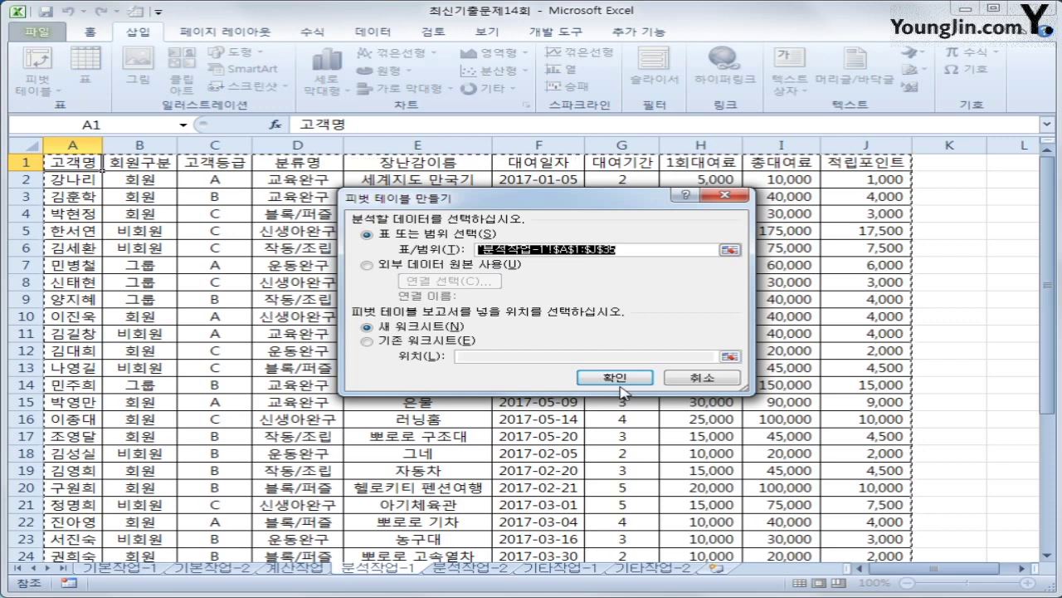
click(444, 341)
click(476, 359)
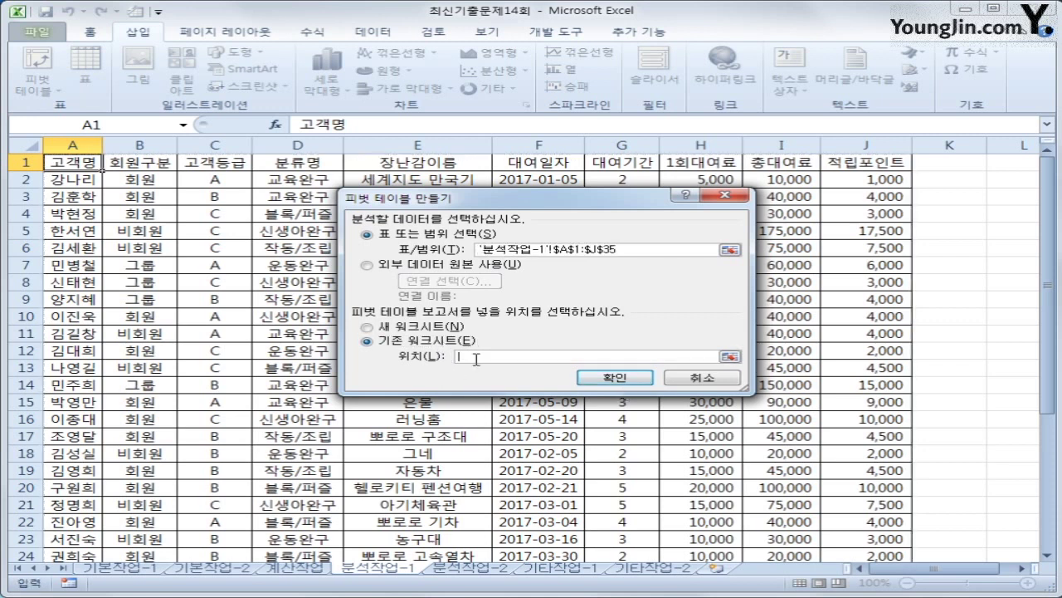
click(999, 217)
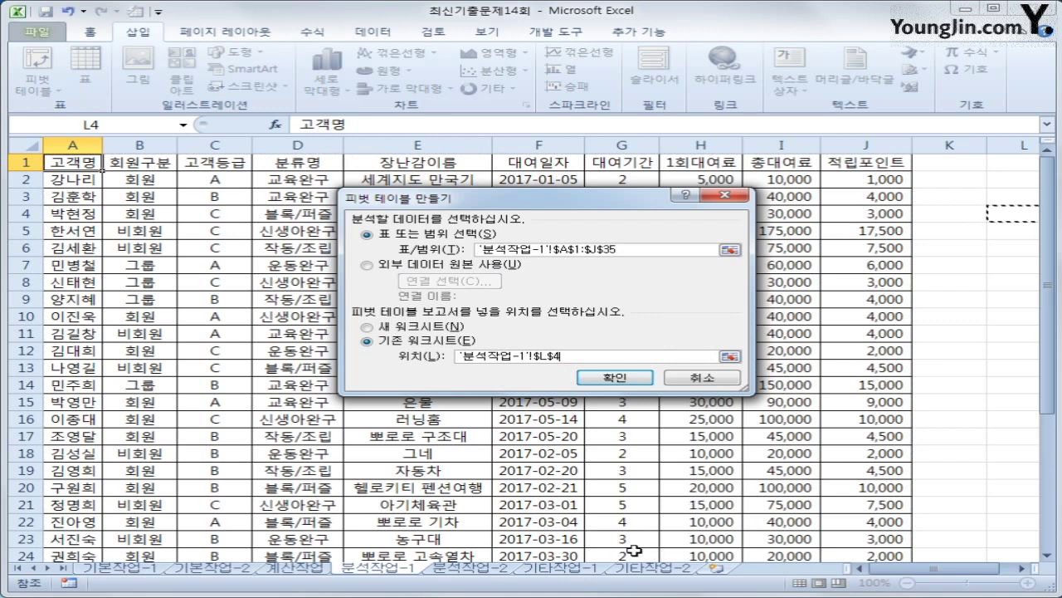
click(606, 378)
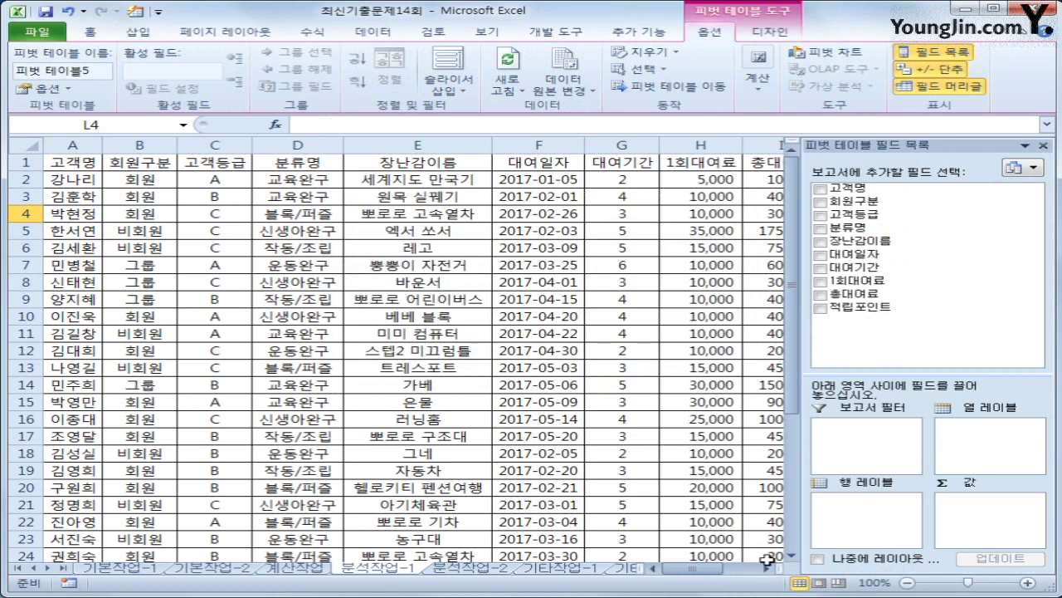
click(766, 568)
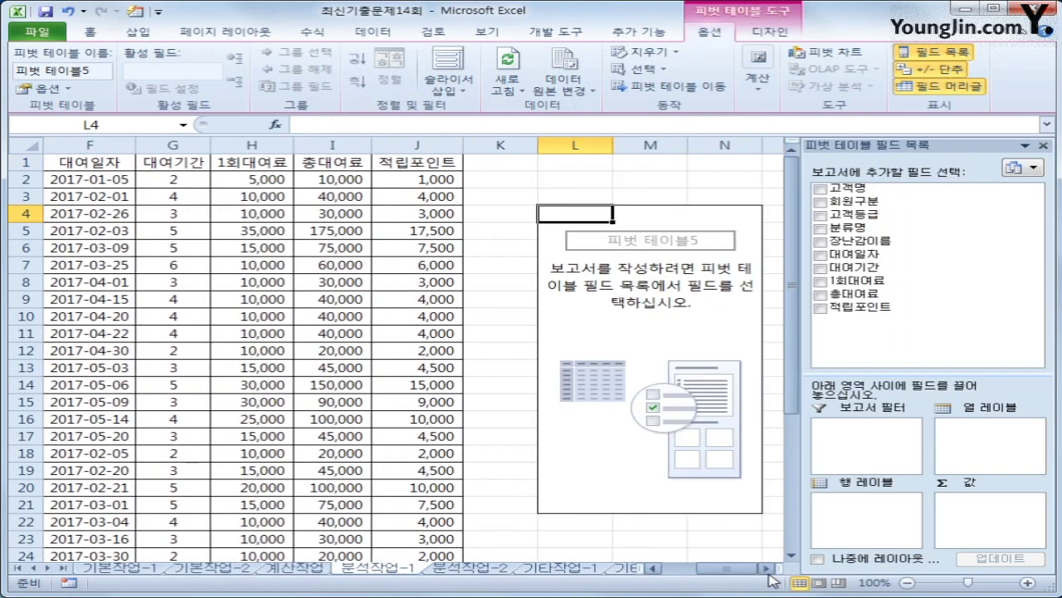
Place 회원구분 as the report filter, 대여일자 as row labels, 분류명 as column labels and 총대여료 as values in the pivot table
click(765, 568)
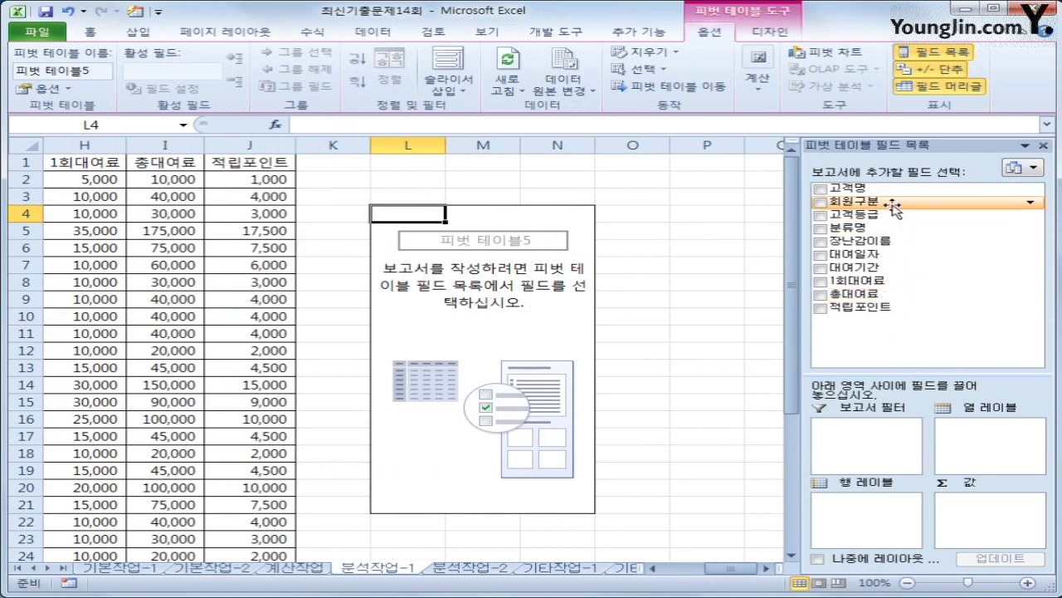
drag(893, 206, 904, 434)
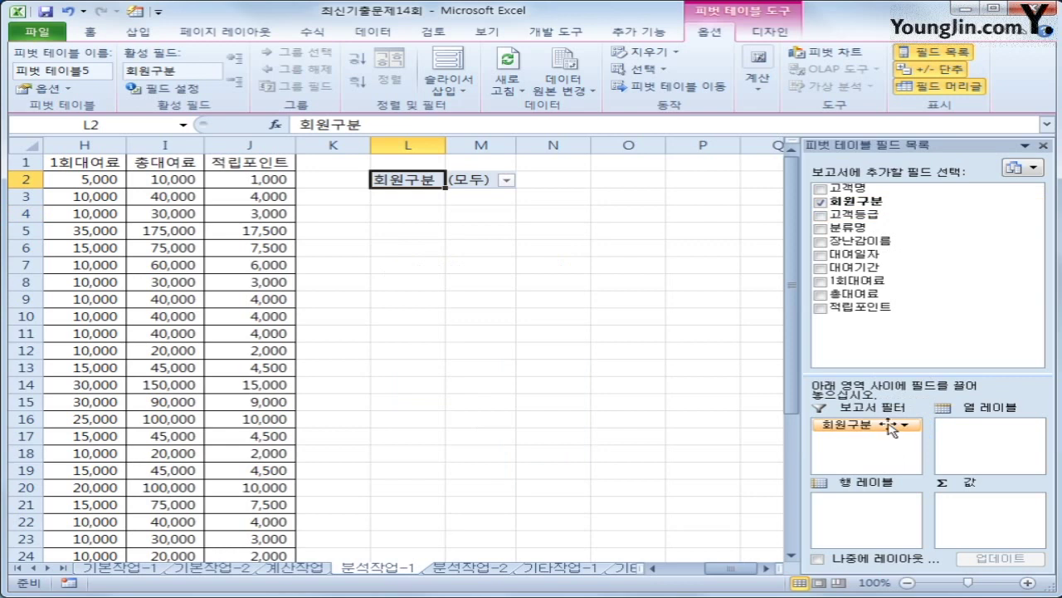
drag(880, 258, 886, 518)
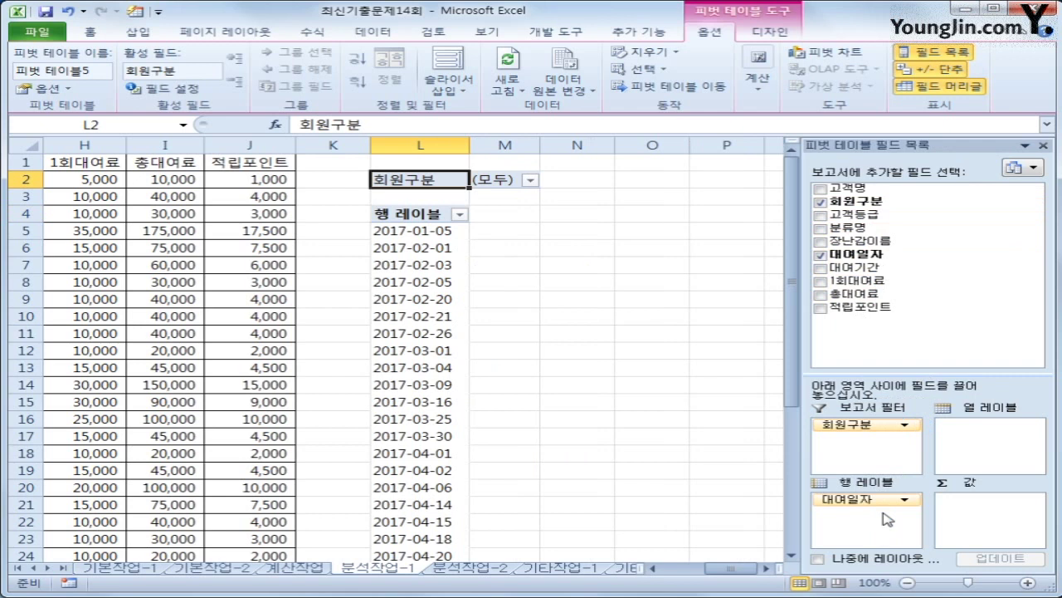
drag(859, 237, 982, 445)
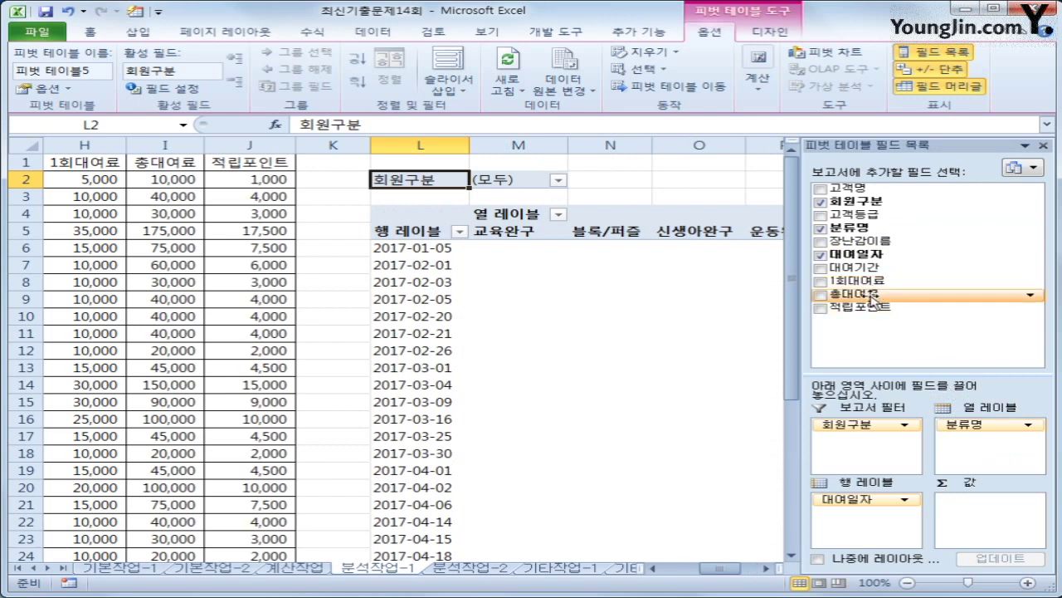
drag(868, 293, 978, 520)
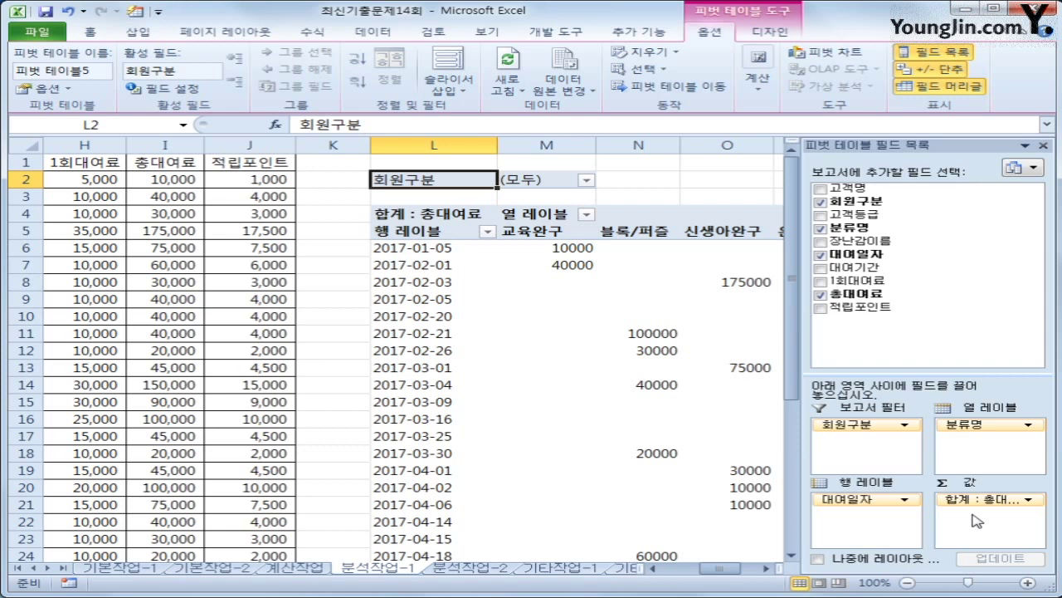
Change the pivot table's report layout so the row and column headers use the field names 대여일자 and 분류명
click(770, 33)
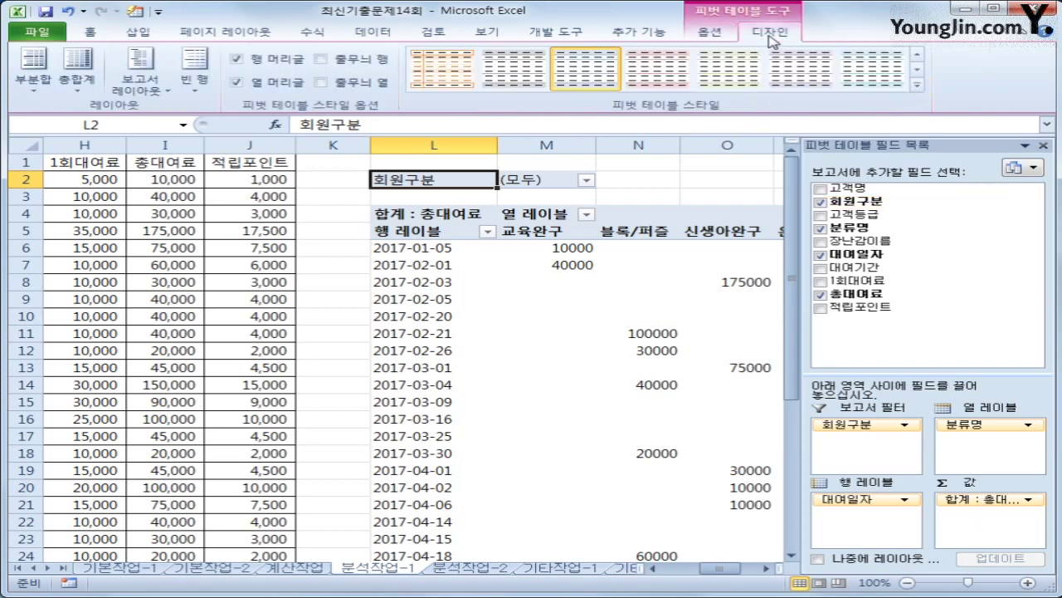
click(151, 93)
click(174, 151)
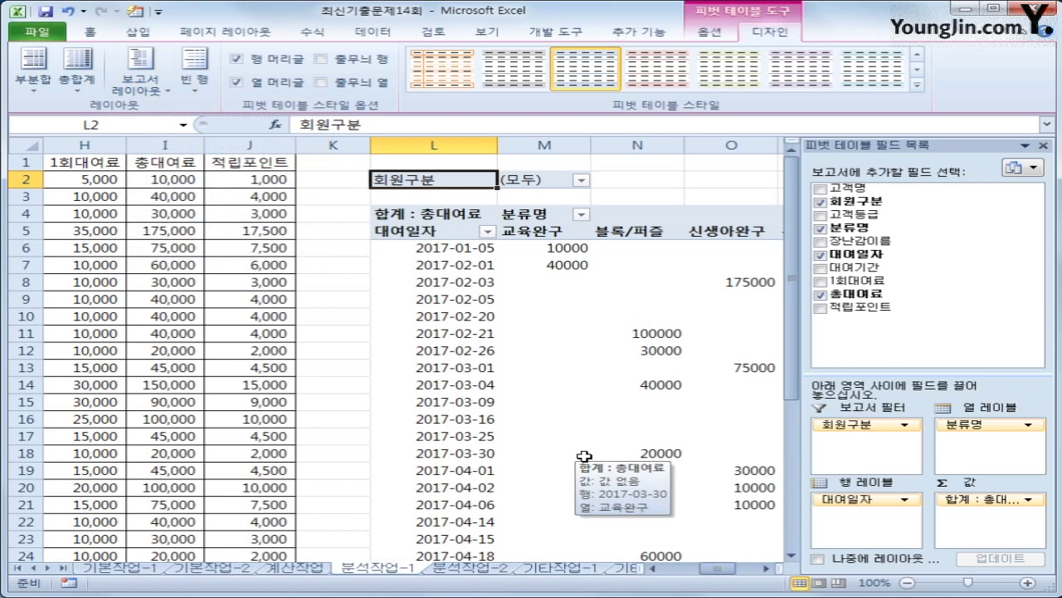
Group the 대여일자 row dates by month (월)
click(453, 252)
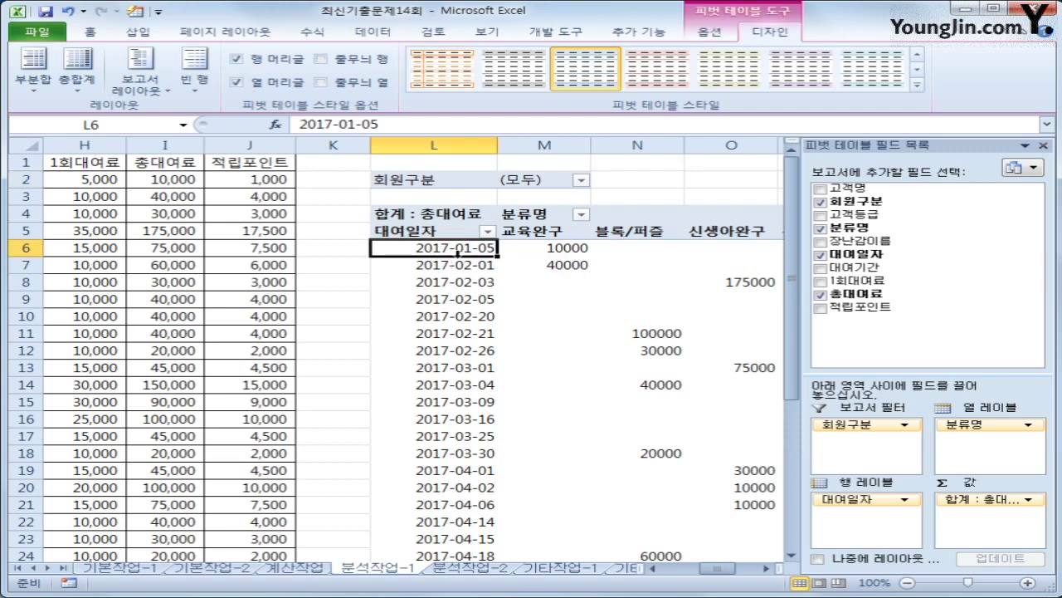
right_click(441, 248)
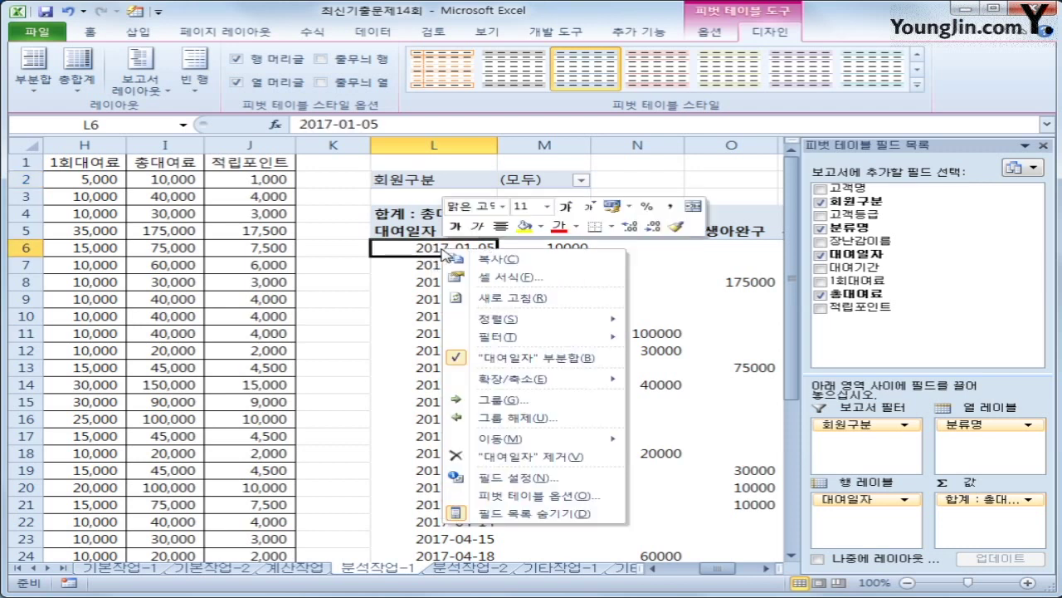
click(543, 400)
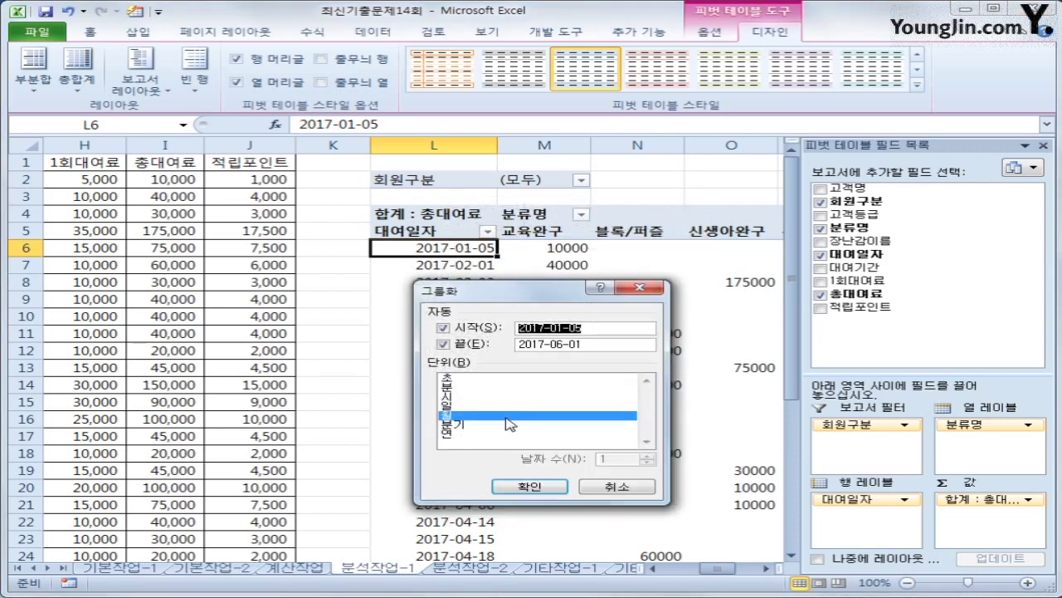
click(536, 487)
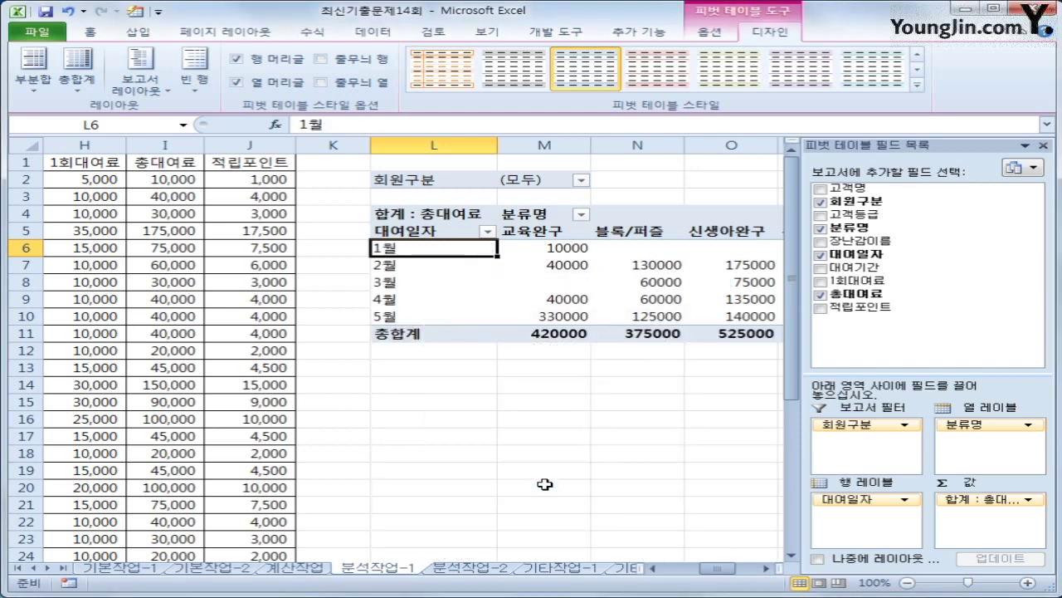
Format the 합계 : 총대여료 values as 숫자 with 0 decimal places and the thousands separator
click(766, 568)
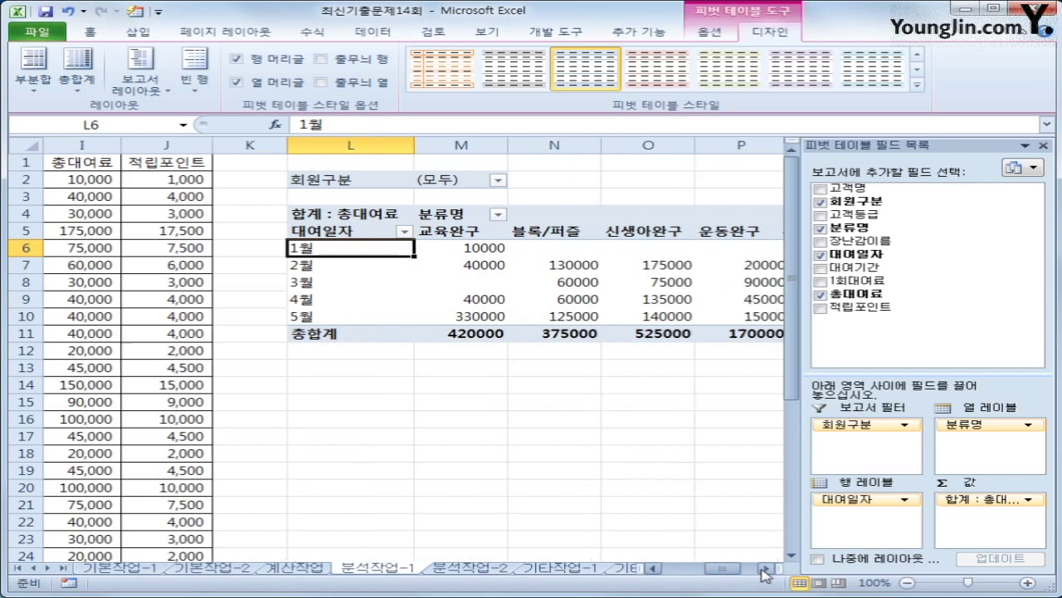
click(363, 215)
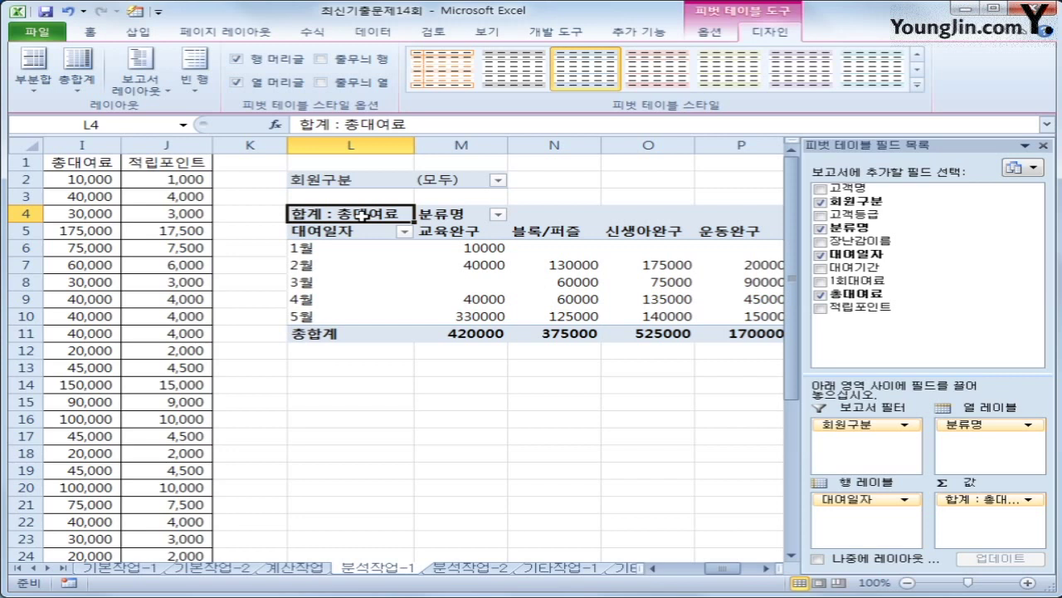
right_click(364, 215)
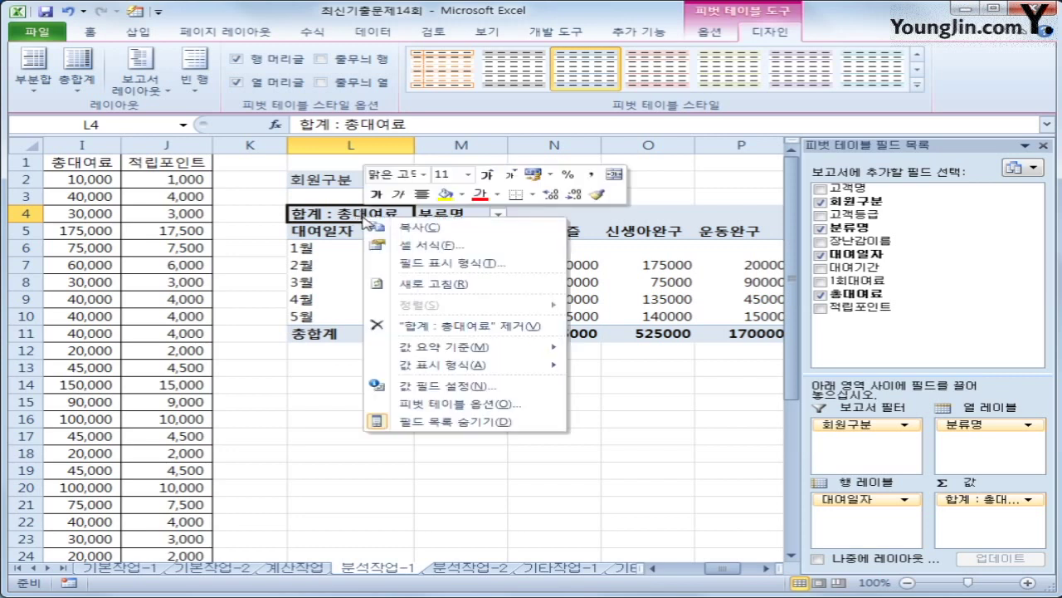
click(501, 261)
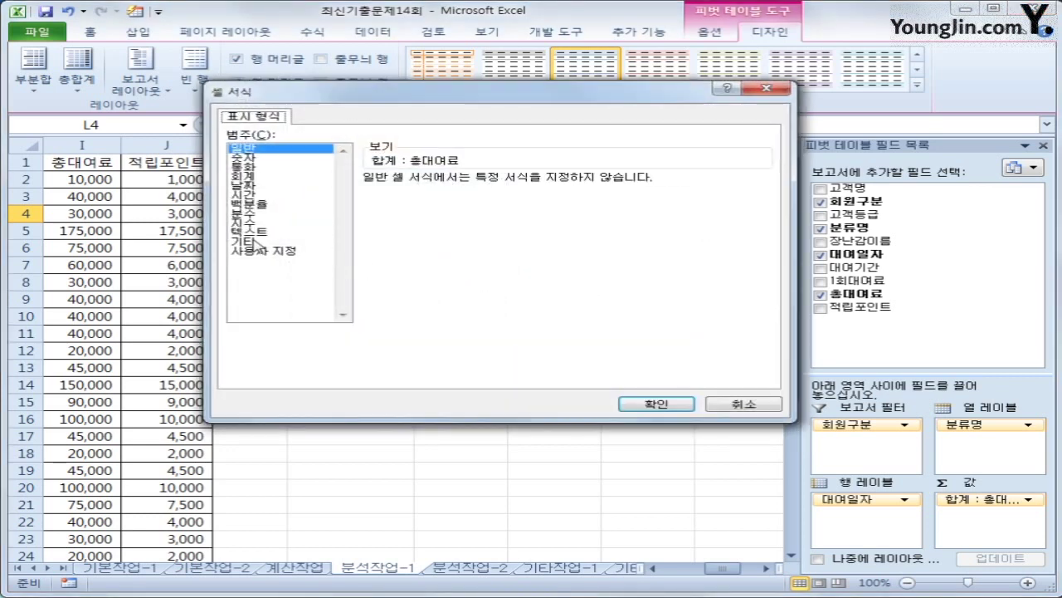
click(259, 158)
click(418, 201)
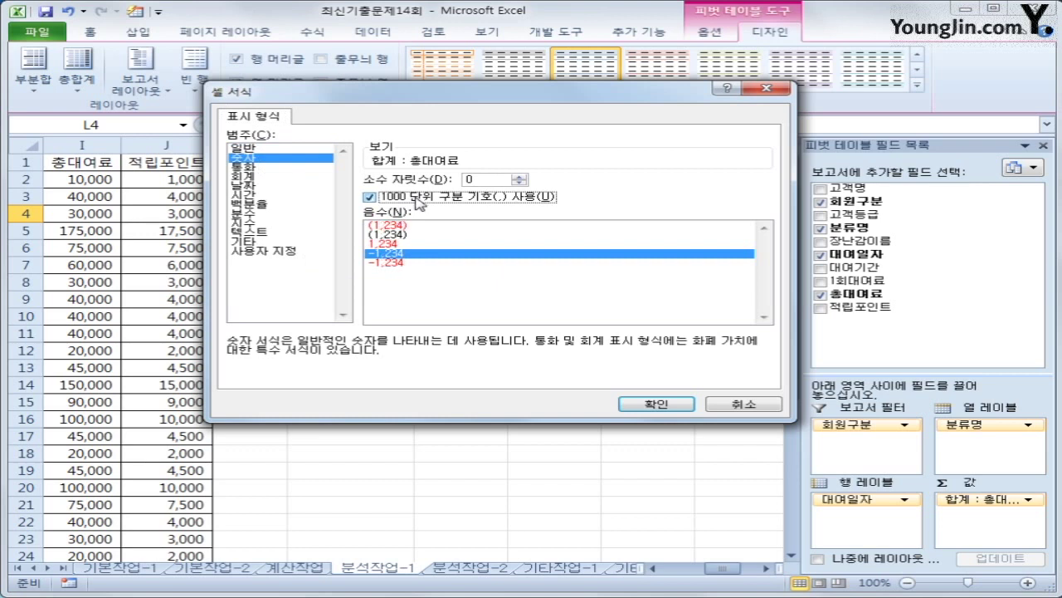
click(664, 404)
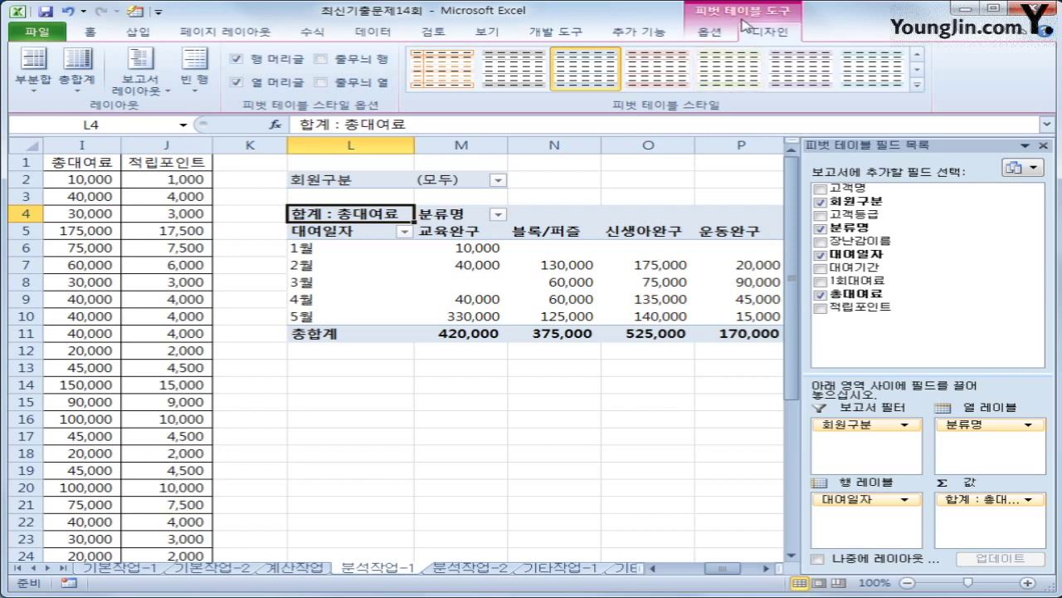
Set the pivot table options to merge and center cells with labels and to show empty cells as 0
click(709, 32)
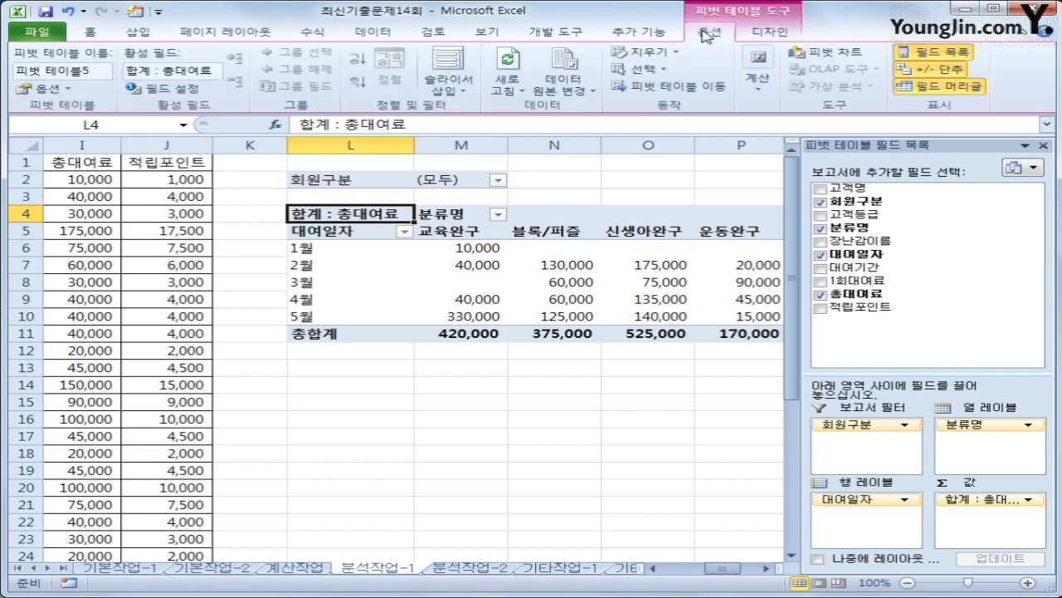
click(48, 88)
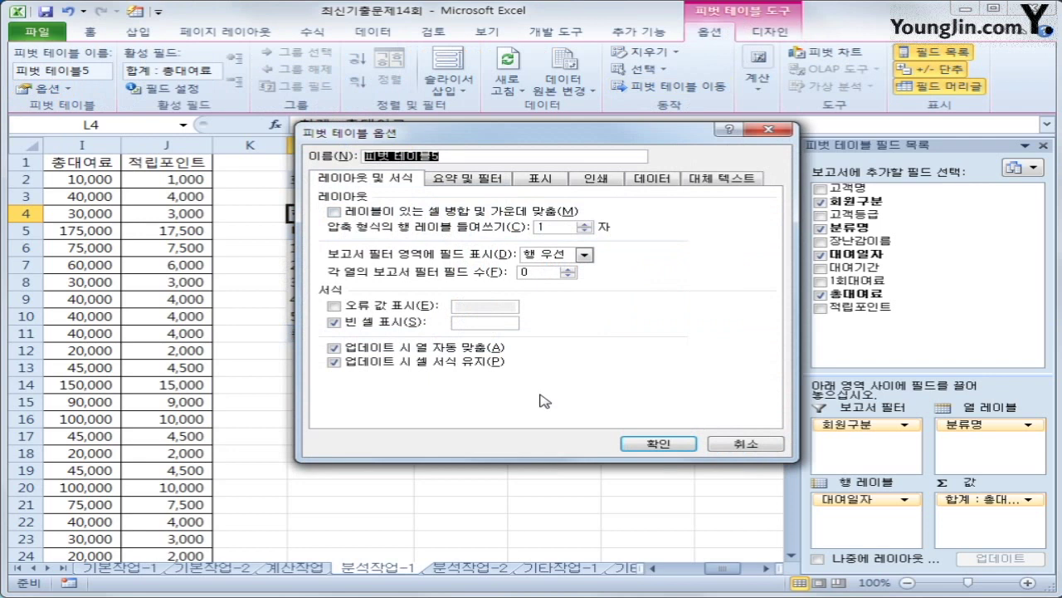
click(461, 216)
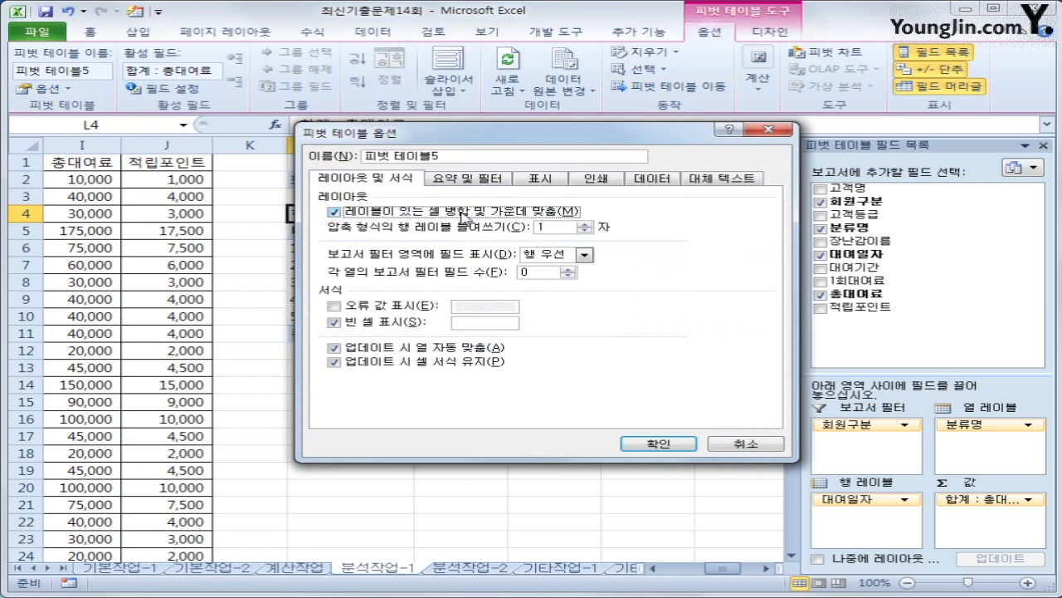
drag(601, 138, 792, 189)
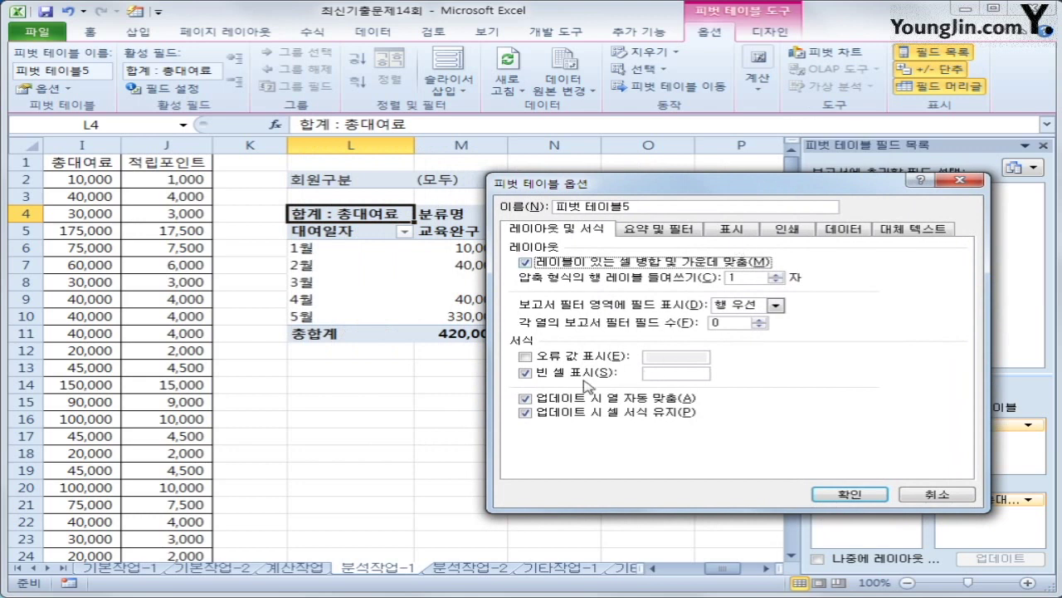
click(662, 373)
text(0)
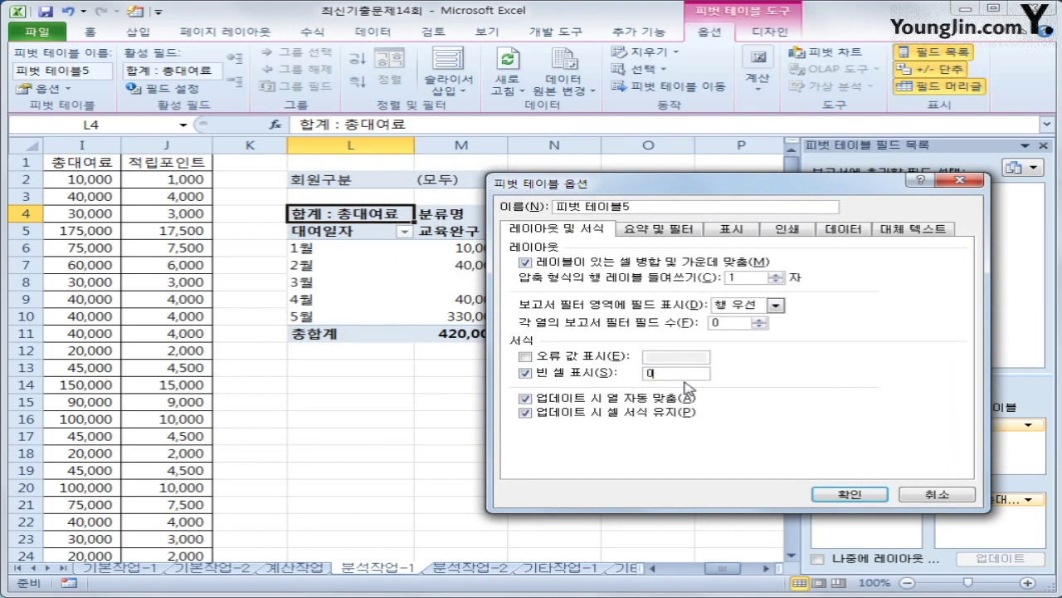
click(850, 495)
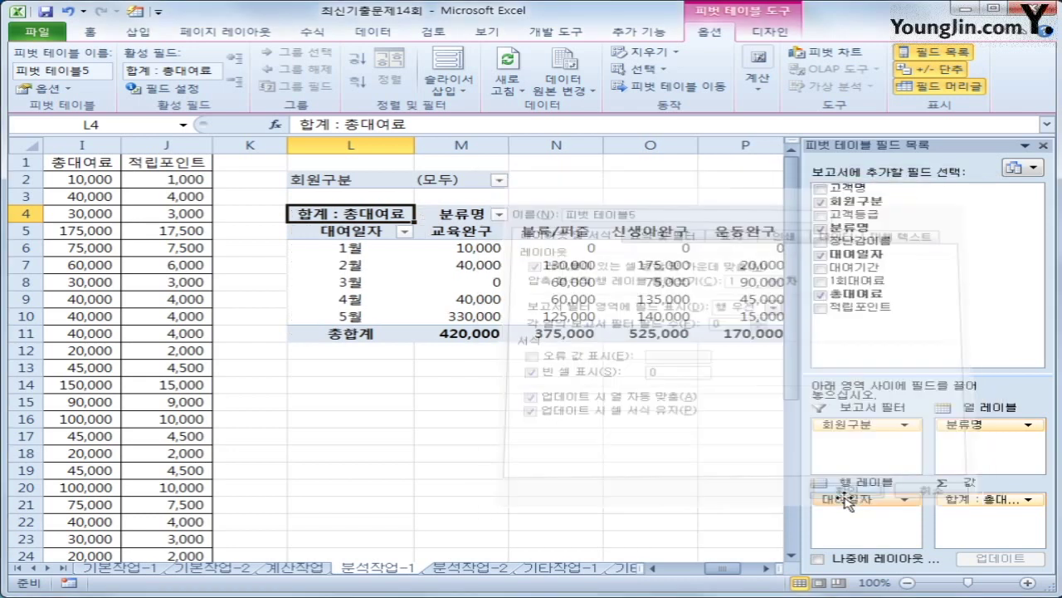
Apply the black bordered grid style from the 밝게 group to the pivot table and turn on banded columns (줄무늬 열)
click(766, 568)
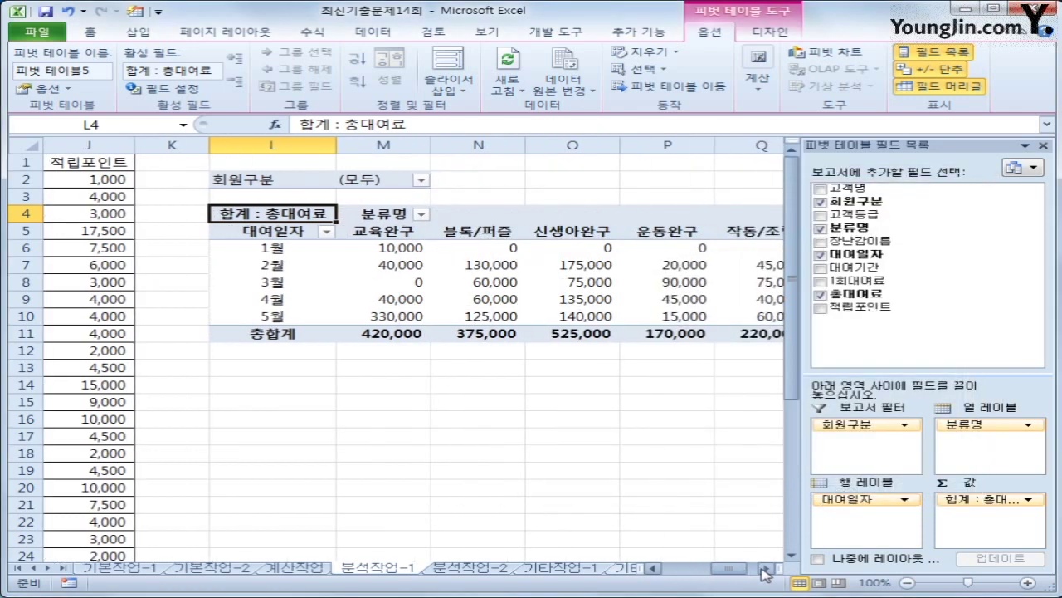
click(766, 568)
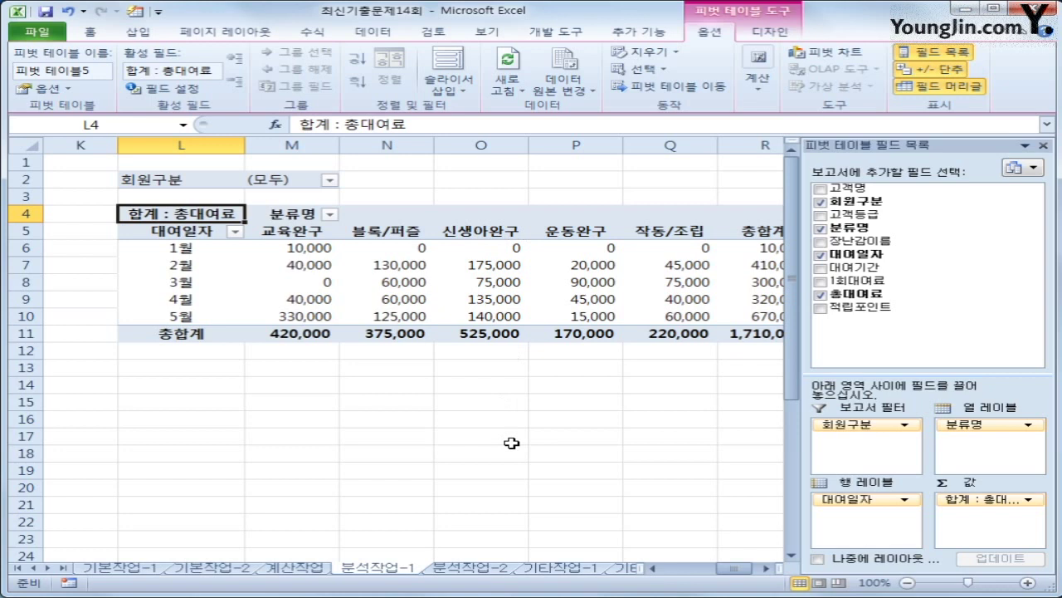
click(772, 33)
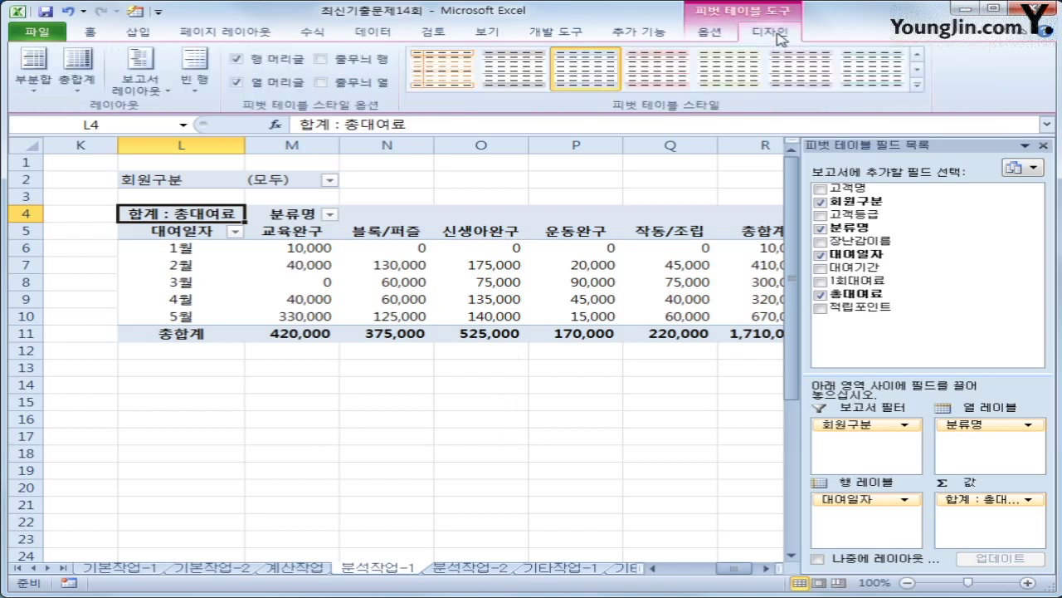
click(917, 85)
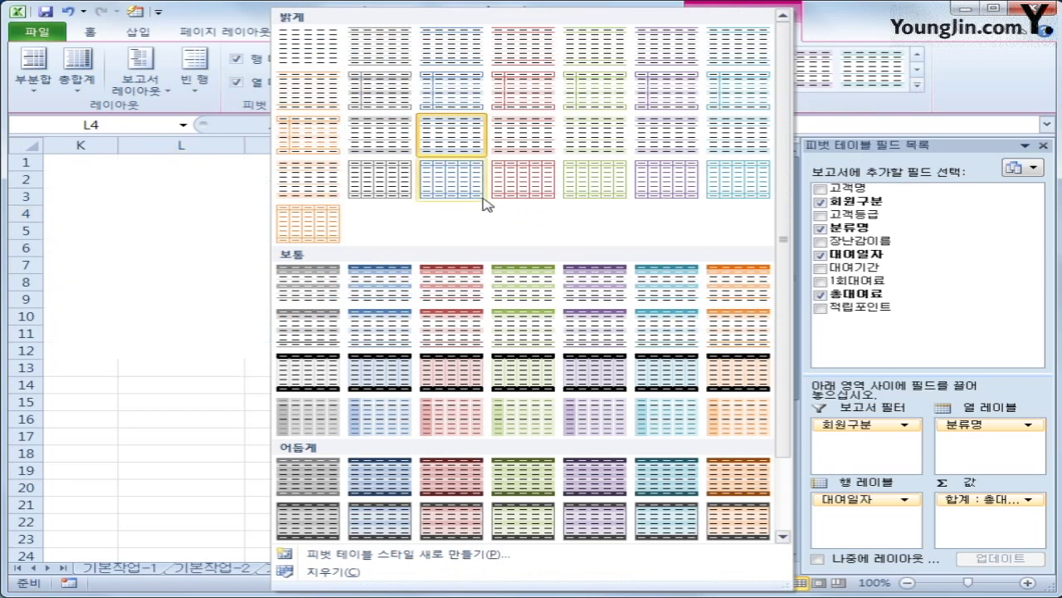
click(368, 179)
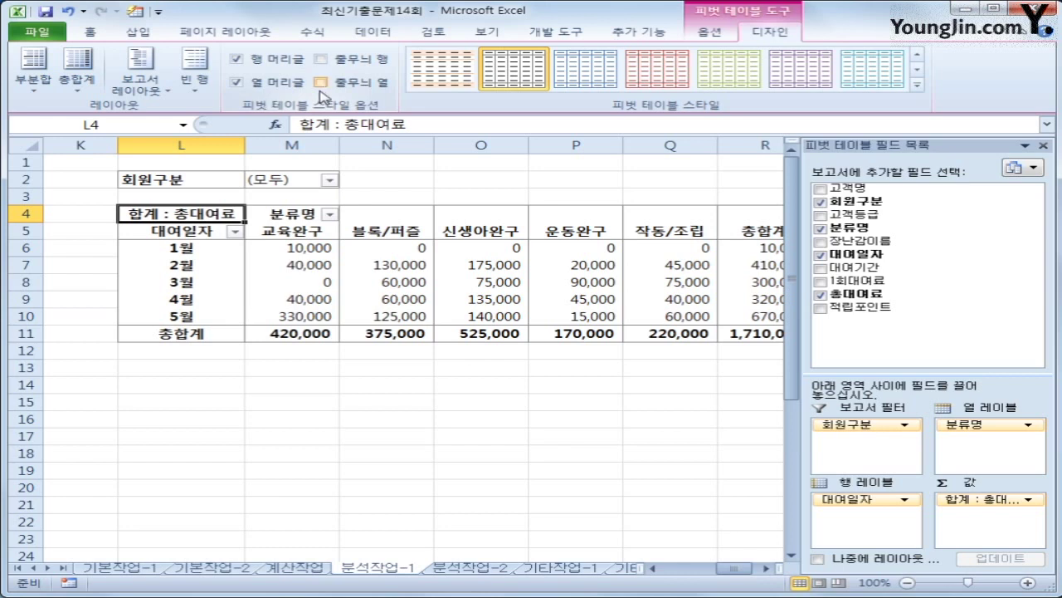
click(350, 84)
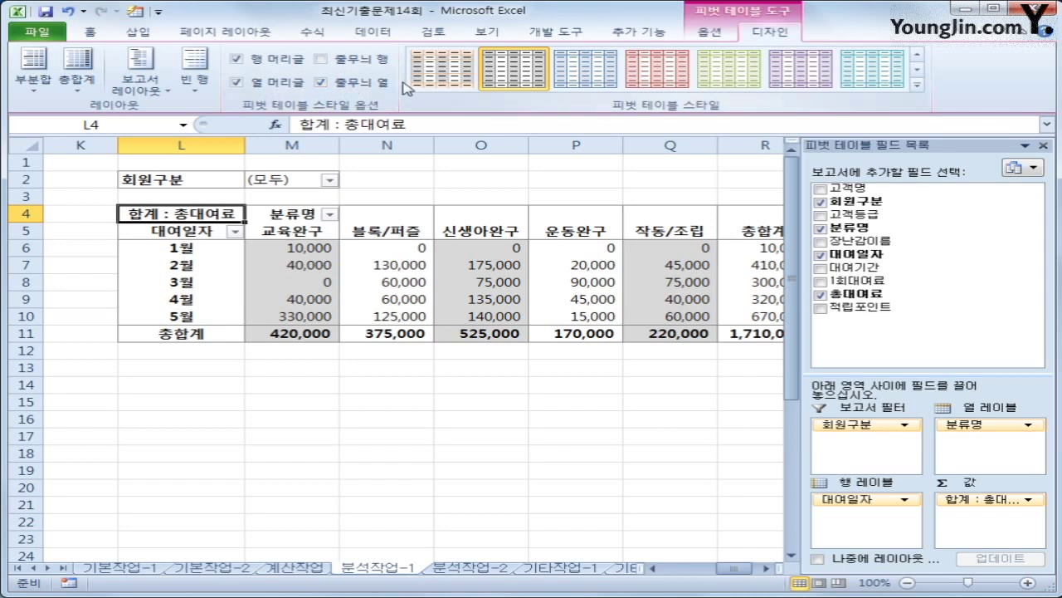
click(633, 453)
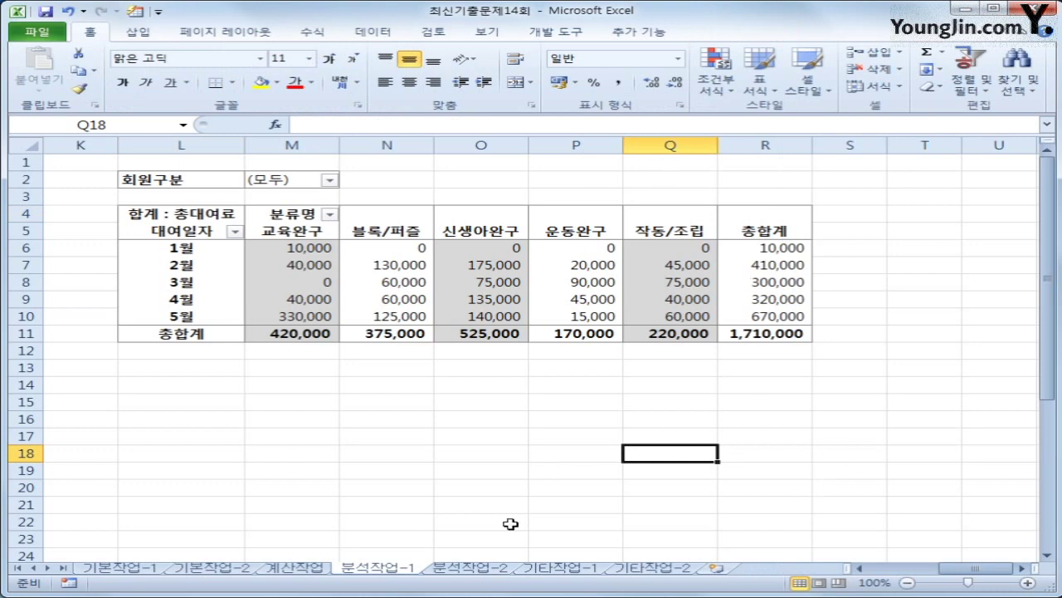
Start recording a macro named 우수고객보기 on the 분석작업-2 sheet, stored in the current workbook (현재 통합 문서)
click(494, 571)
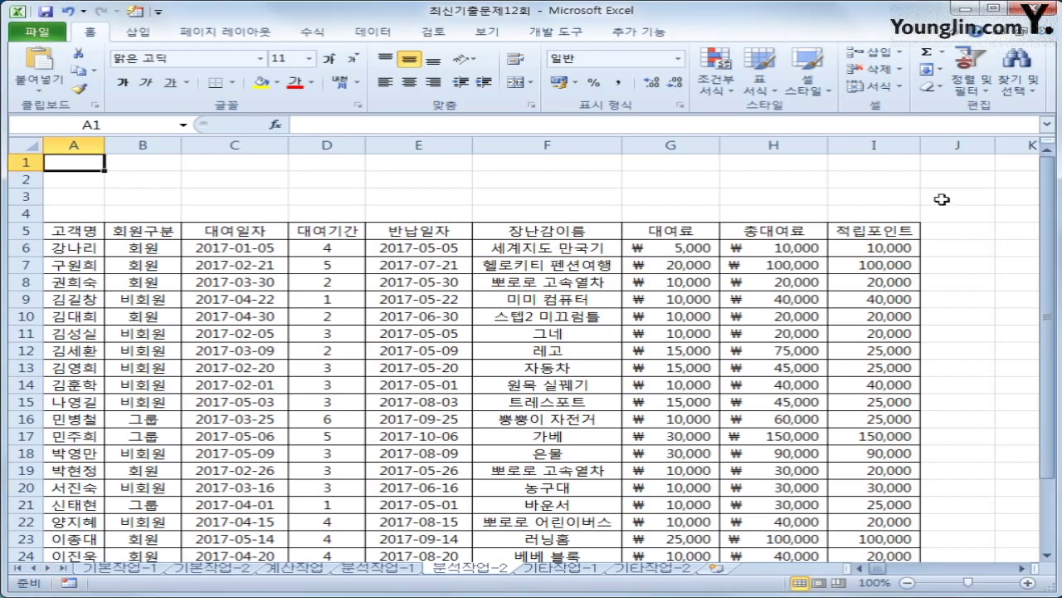
click(979, 186)
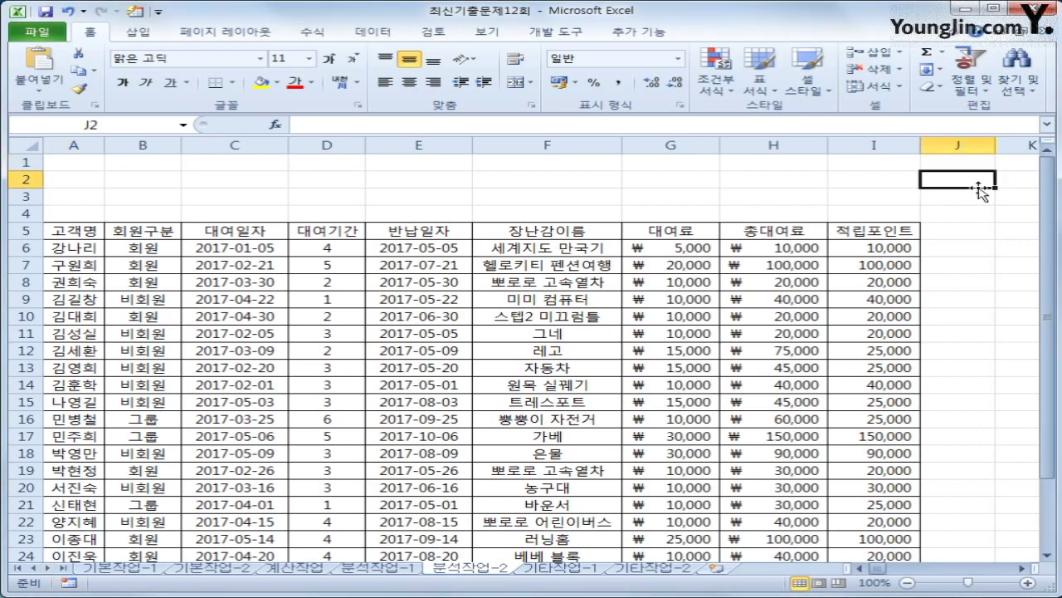
click(556, 31)
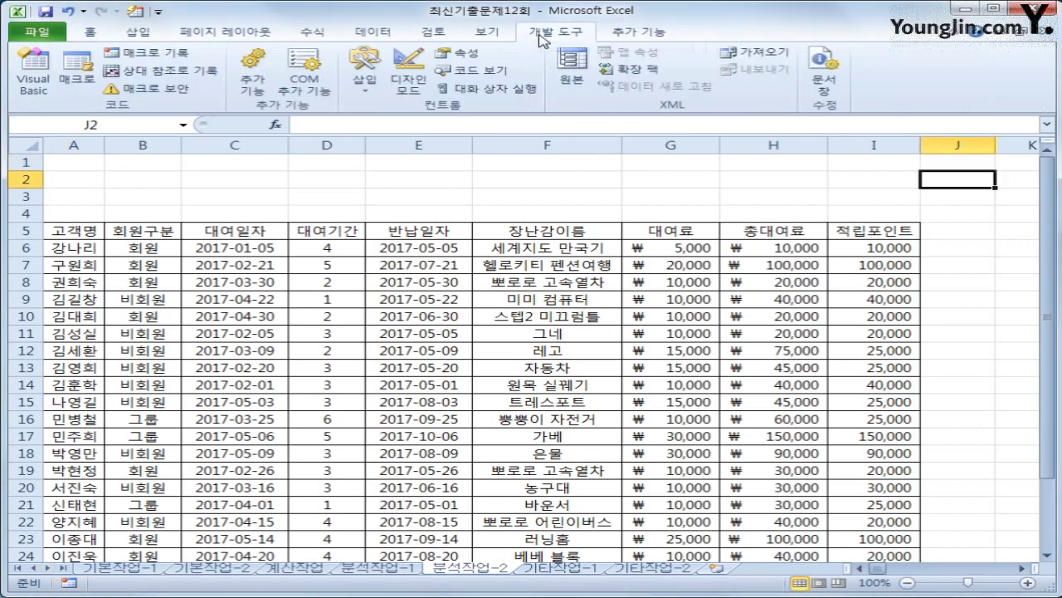
click(153, 53)
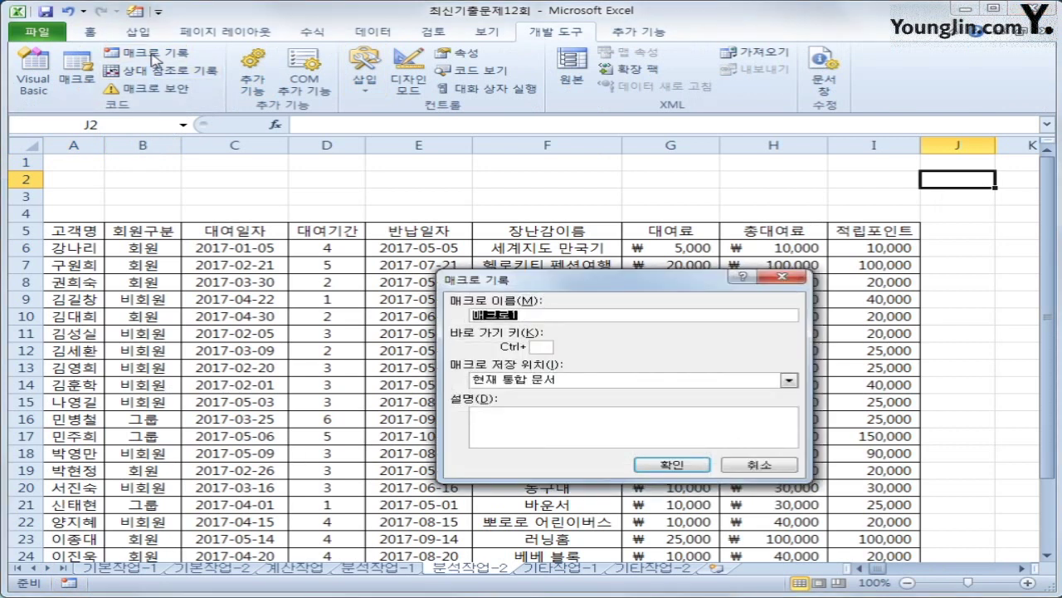
text(dnt)
key(BackSpace)
key(BackSpace)
key(BackSpace)
text(우수고객보기)
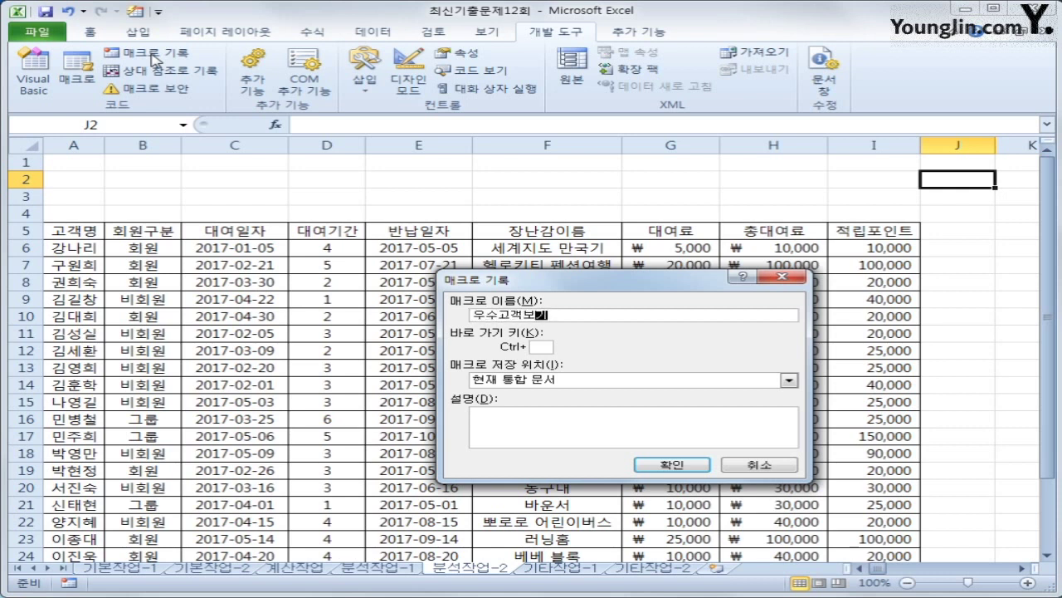
click(682, 468)
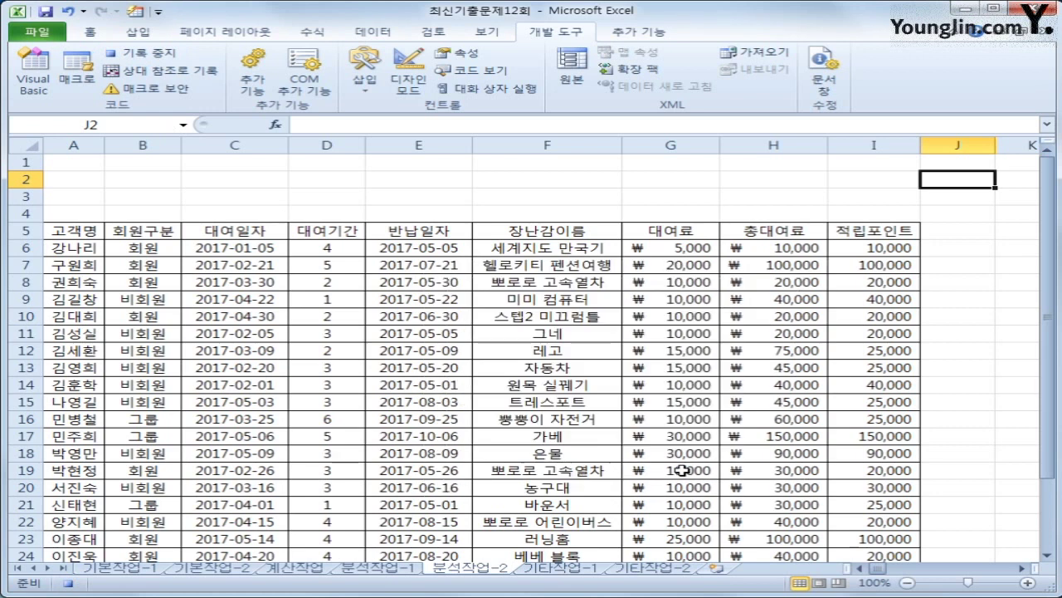
Sort the rental table by 회원구분 in descending order
click(228, 234)
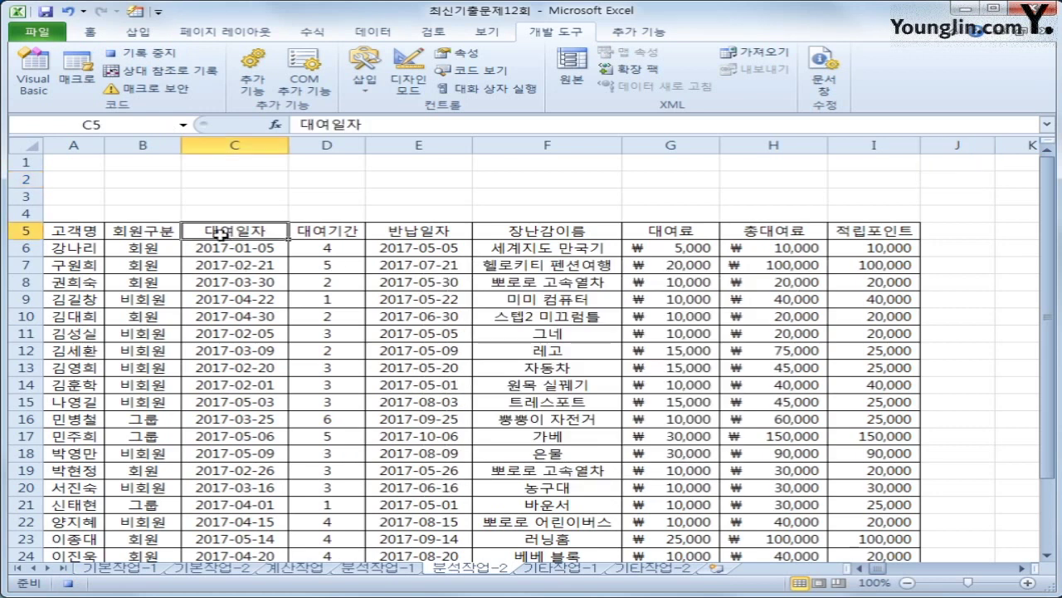
click(143, 233)
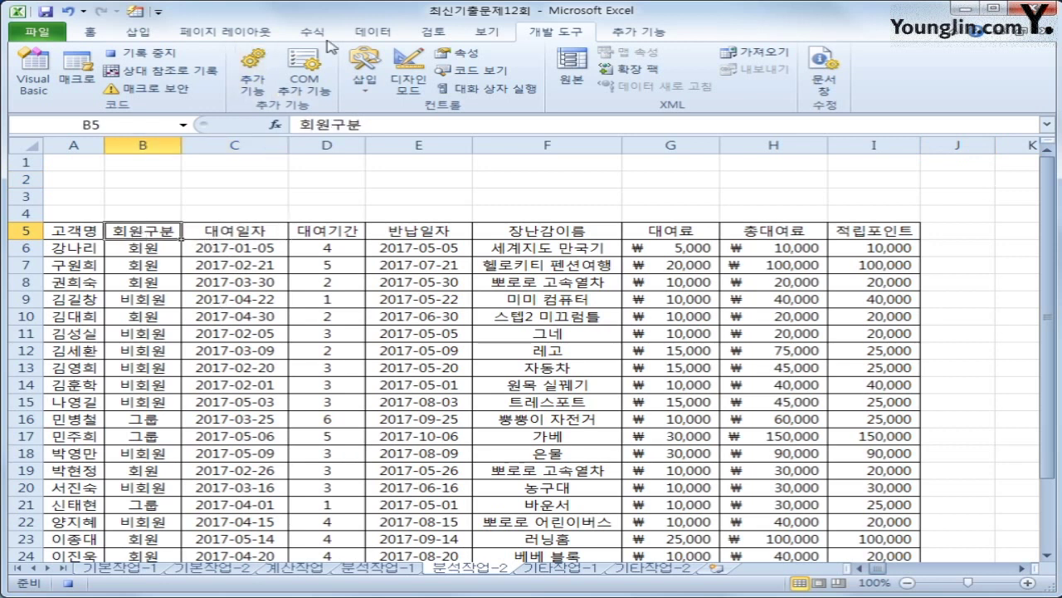
click(372, 33)
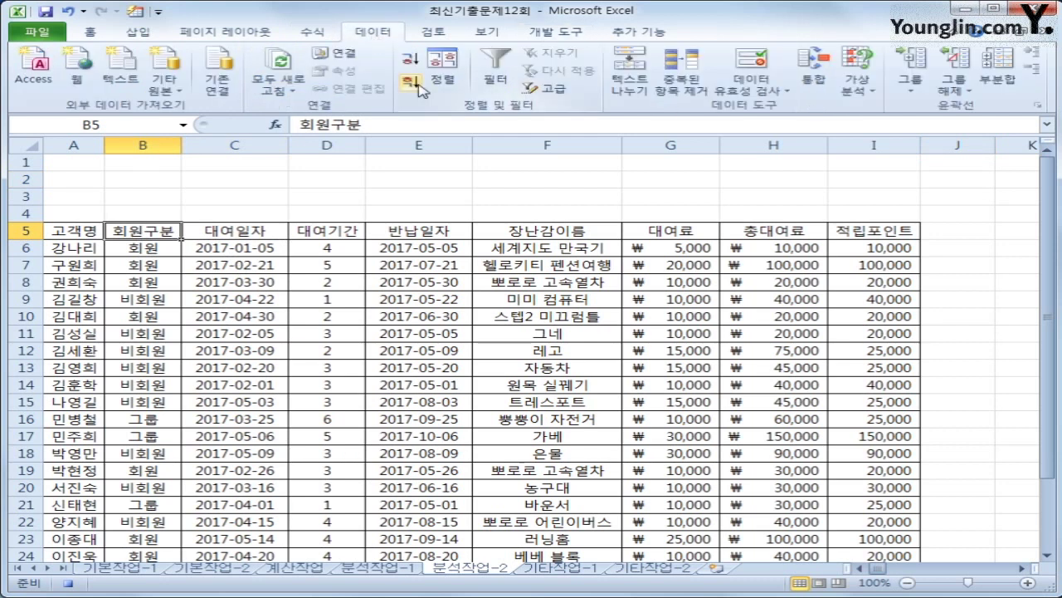
click(412, 82)
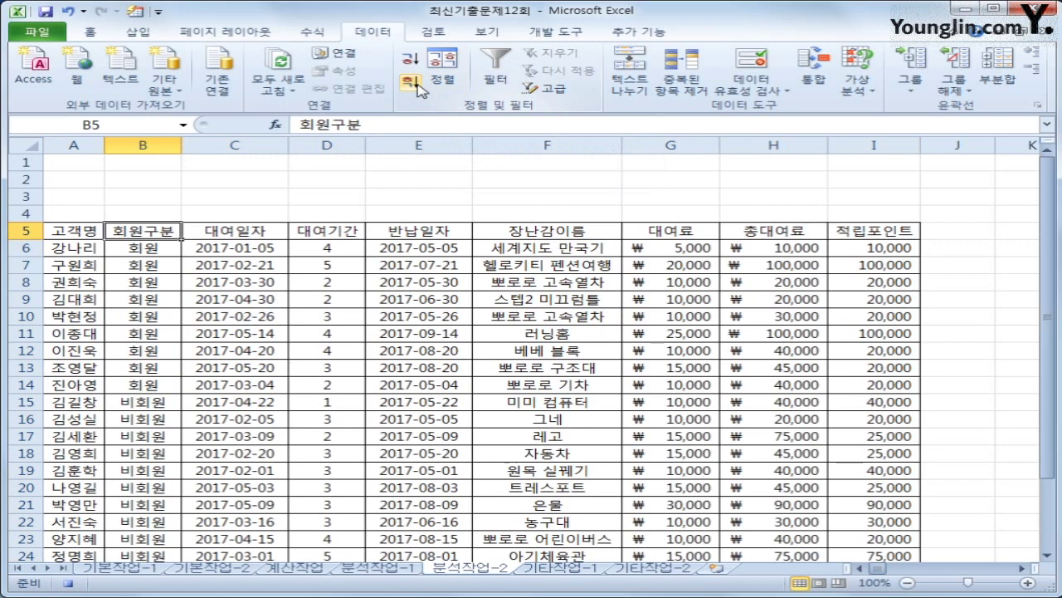
Turn on the auto filter and show only rows whose 적립포인트 is greater than or equal to 30000
click(495, 76)
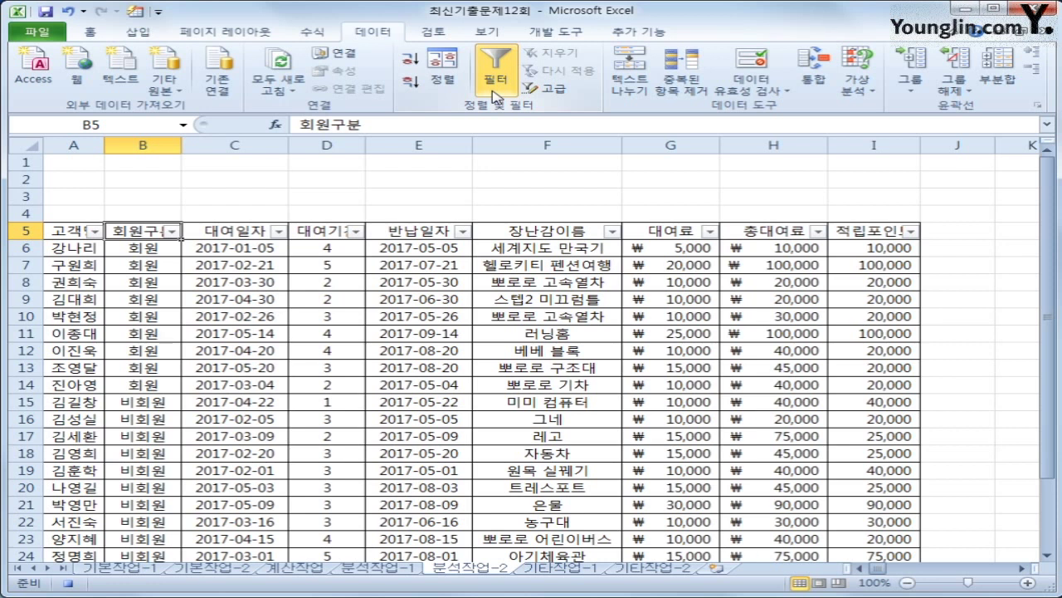
click(911, 230)
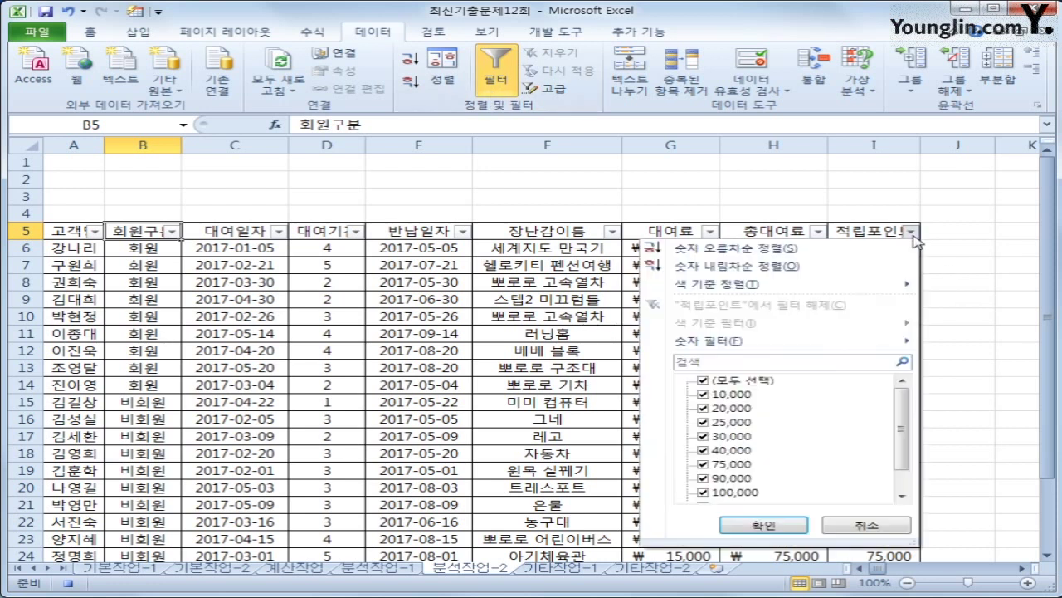
mouse_move(741, 347)
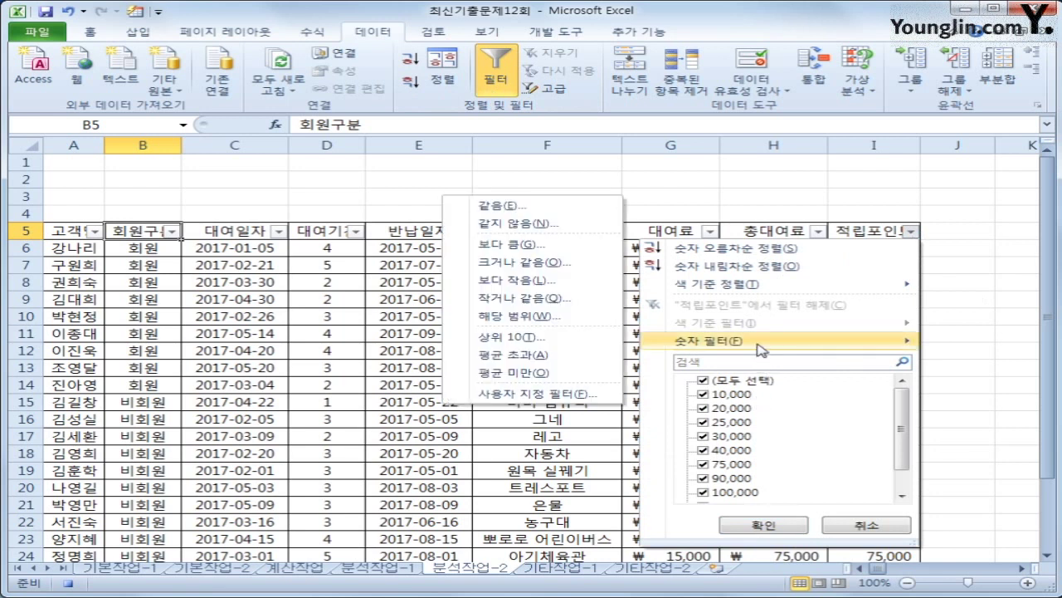
click(552, 263)
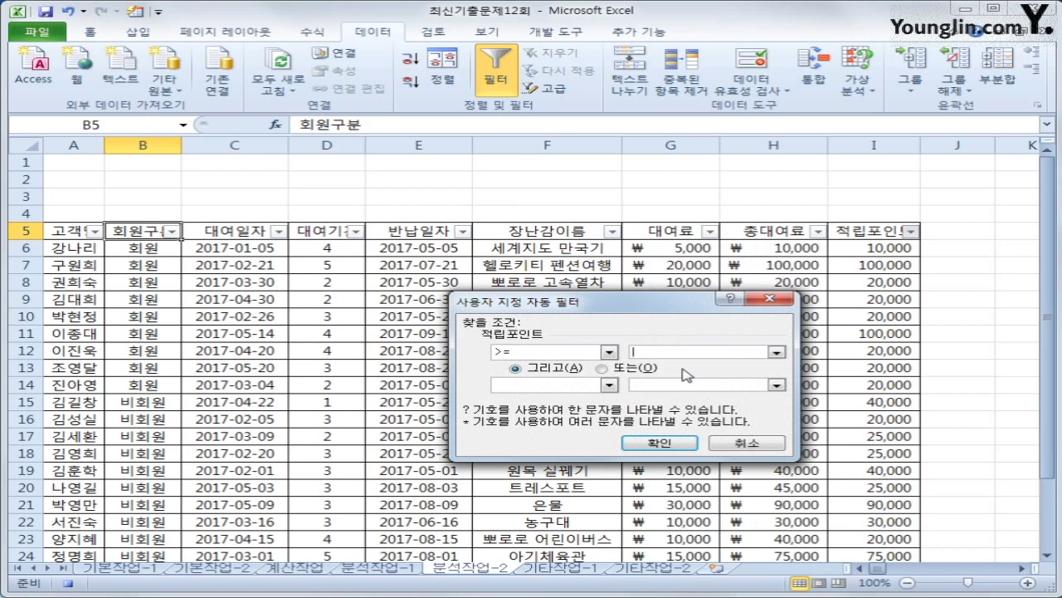
text(30000)
click(672, 442)
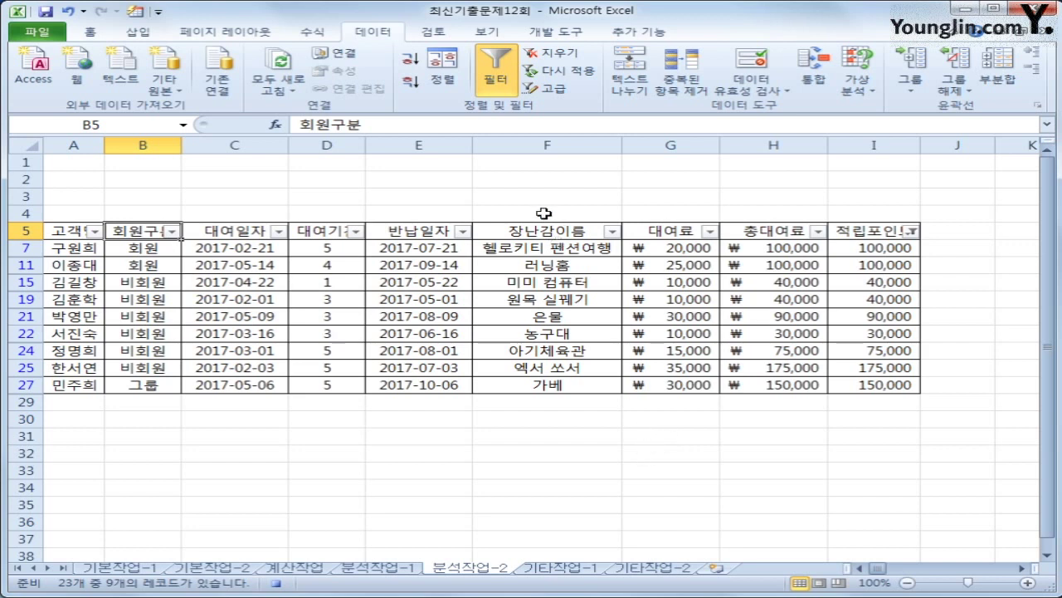
Stop recording the 우수고객보기 macro and deselect the table
click(555, 31)
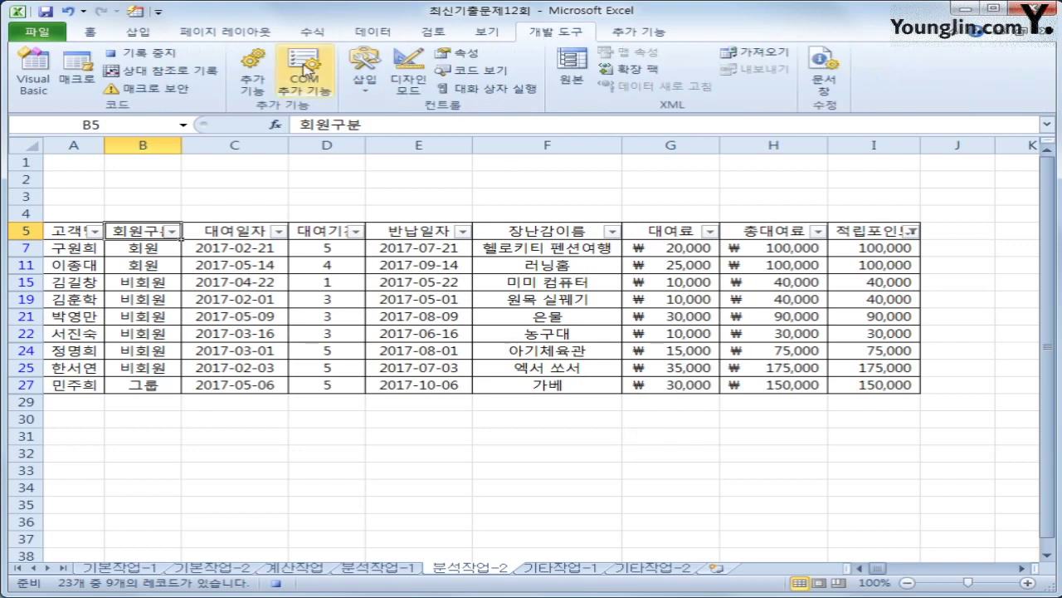
click(162, 55)
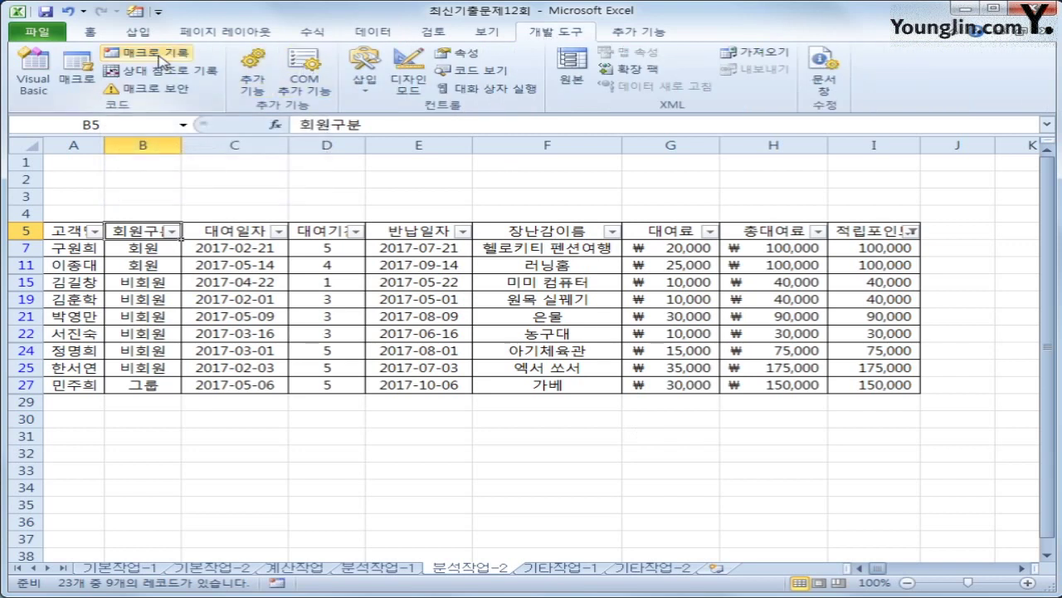
click(698, 455)
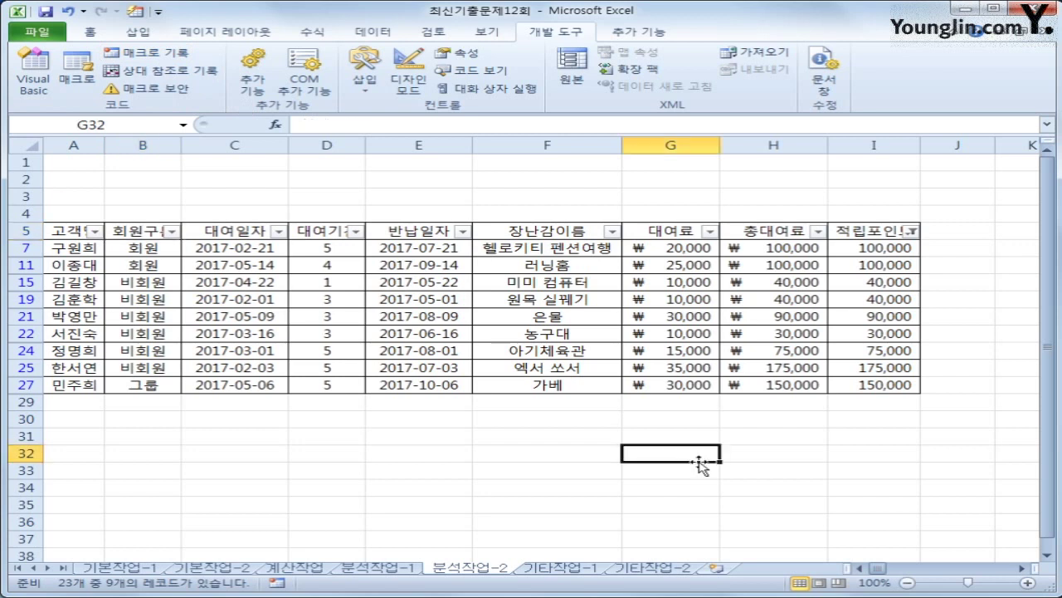
Insert a form control button over cells F2:F3 and assign the 우수고객보기 macro to it
click(365, 87)
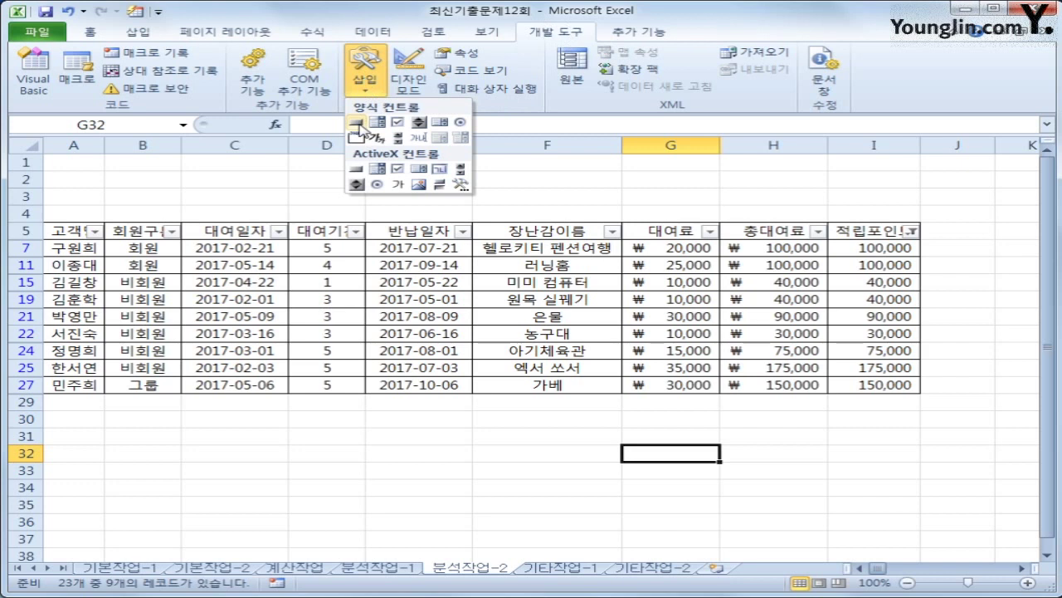
click(357, 122)
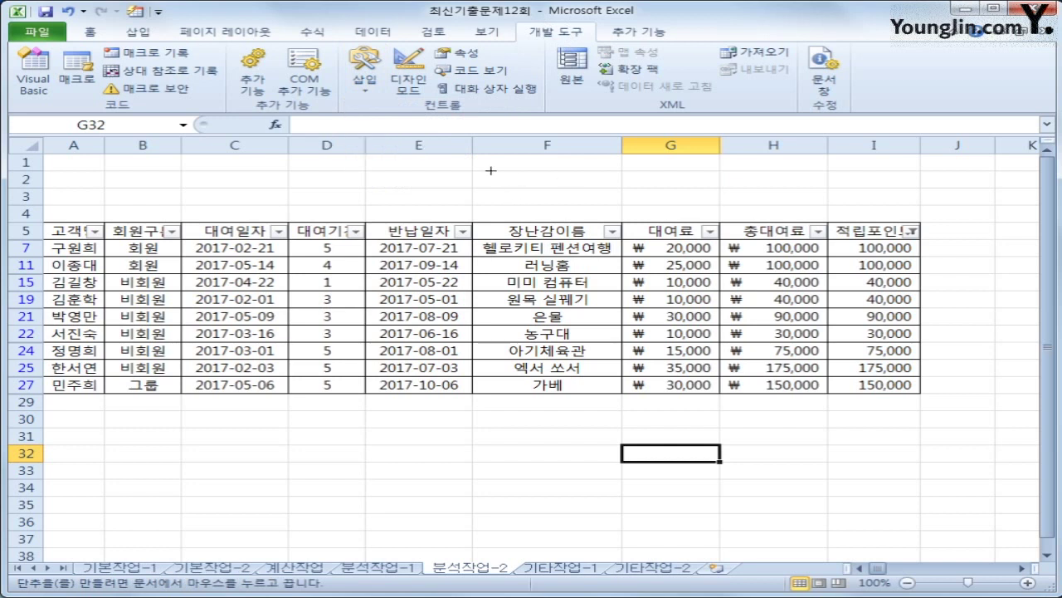
drag(470, 170, 622, 213)
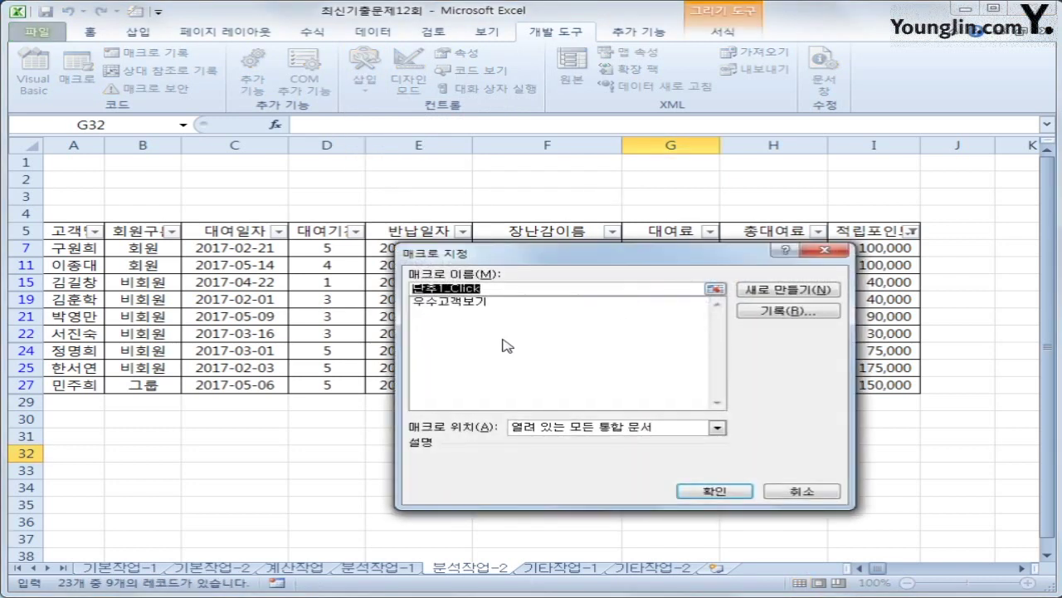
click(478, 302)
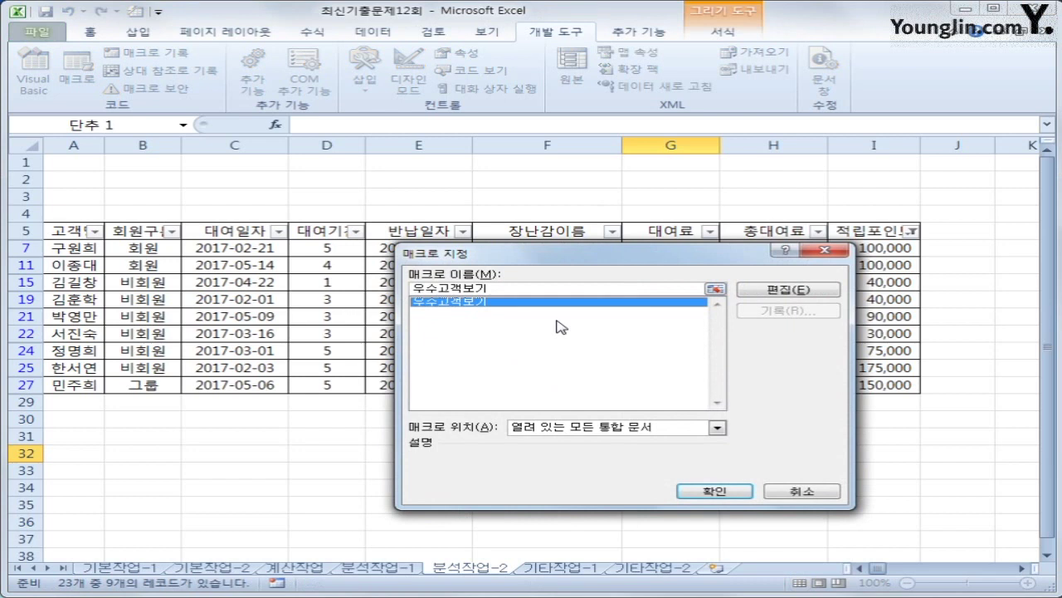
click(715, 491)
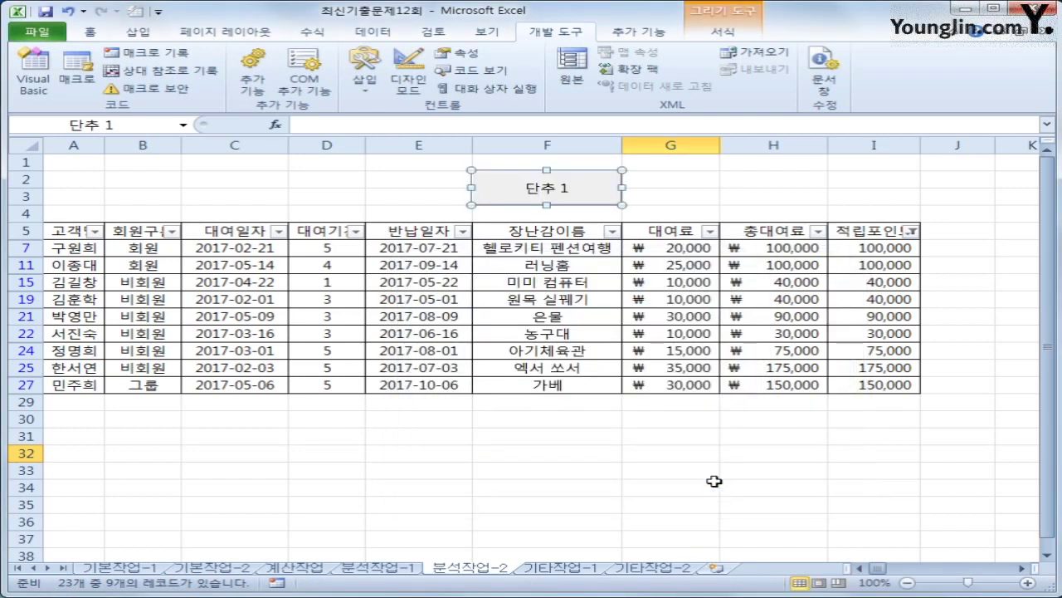
Label the new button 우수고객보기
text(우수)
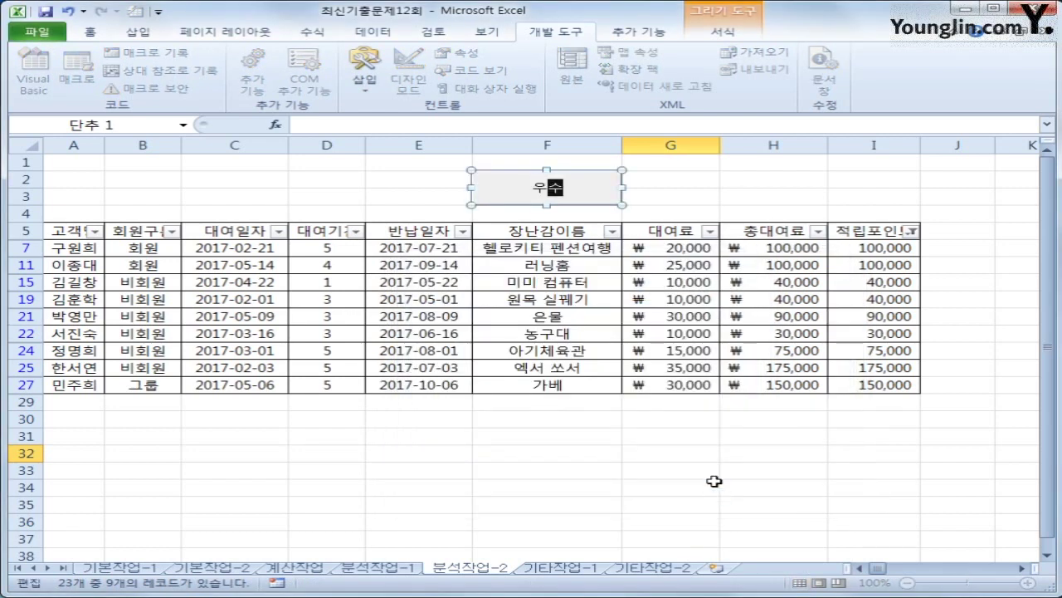
text(고객복기)
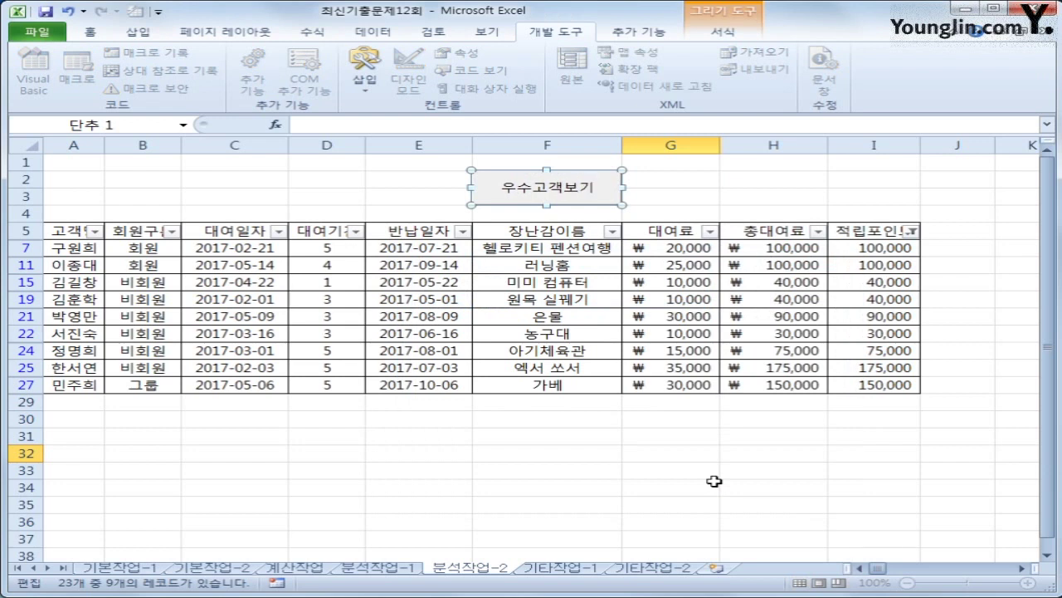
click(714, 481)
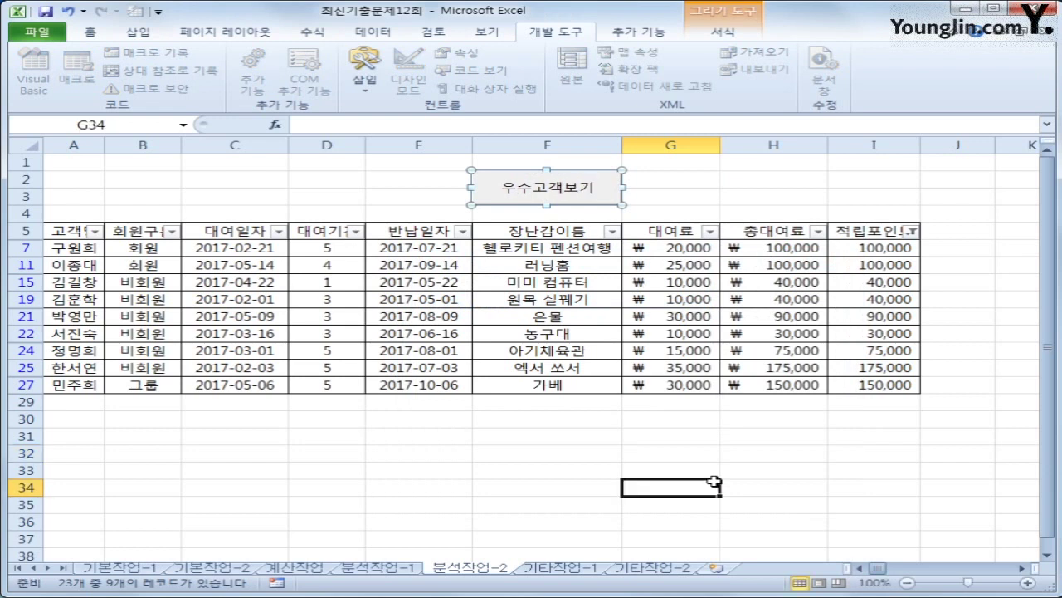
Remove the auto filter from the table and test the 우수고객보기 button by running its macro
click(591, 247)
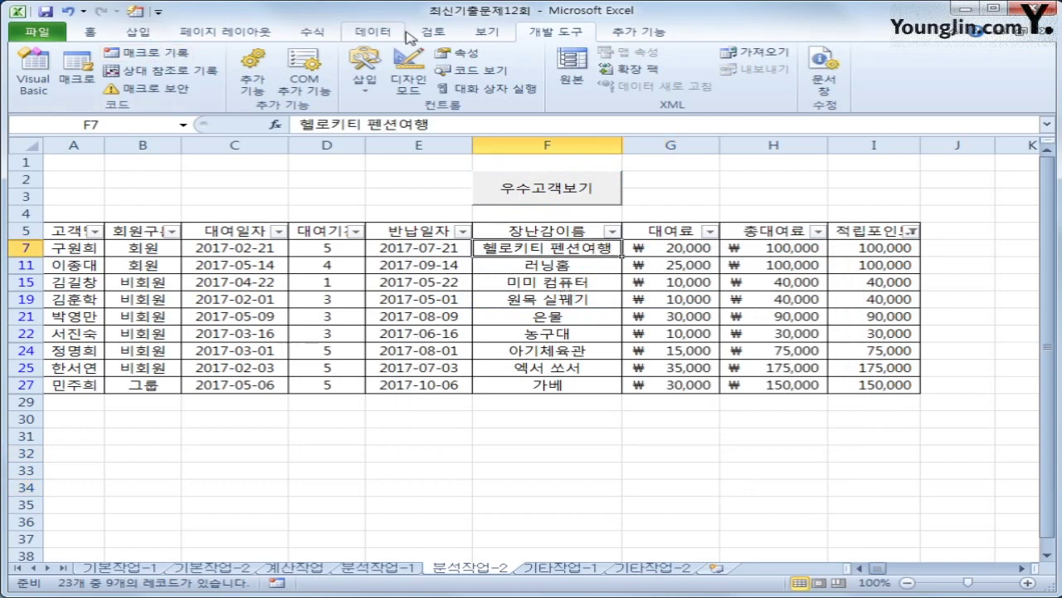
click(373, 32)
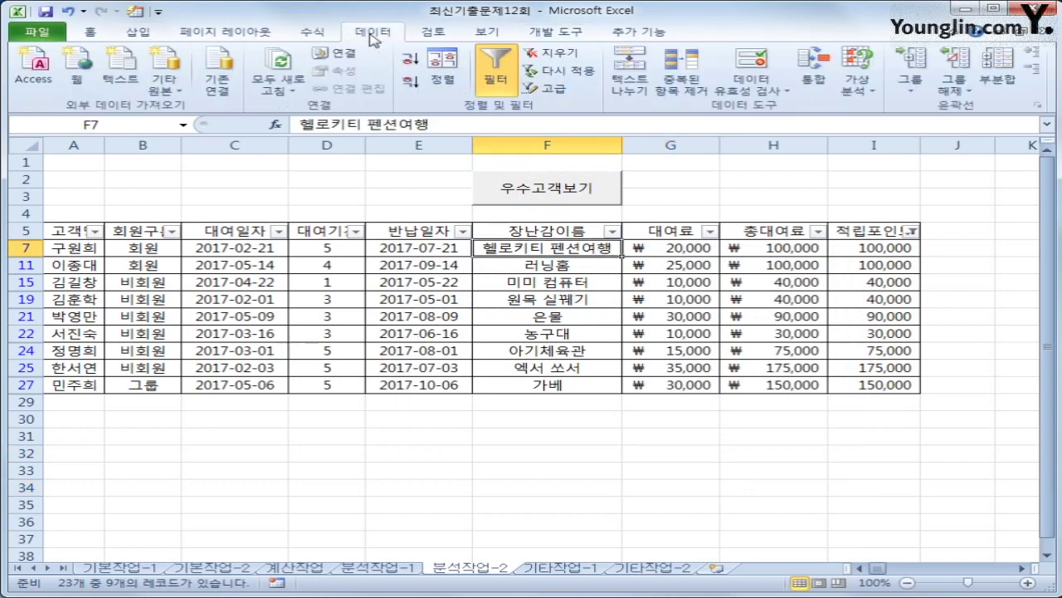
click(497, 70)
click(979, 378)
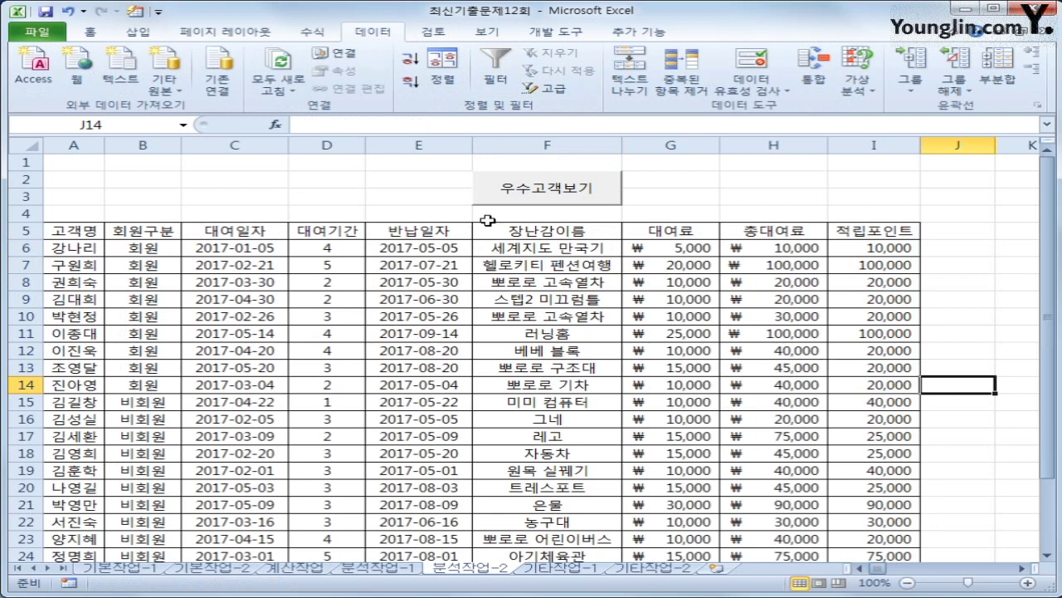
click(554, 192)
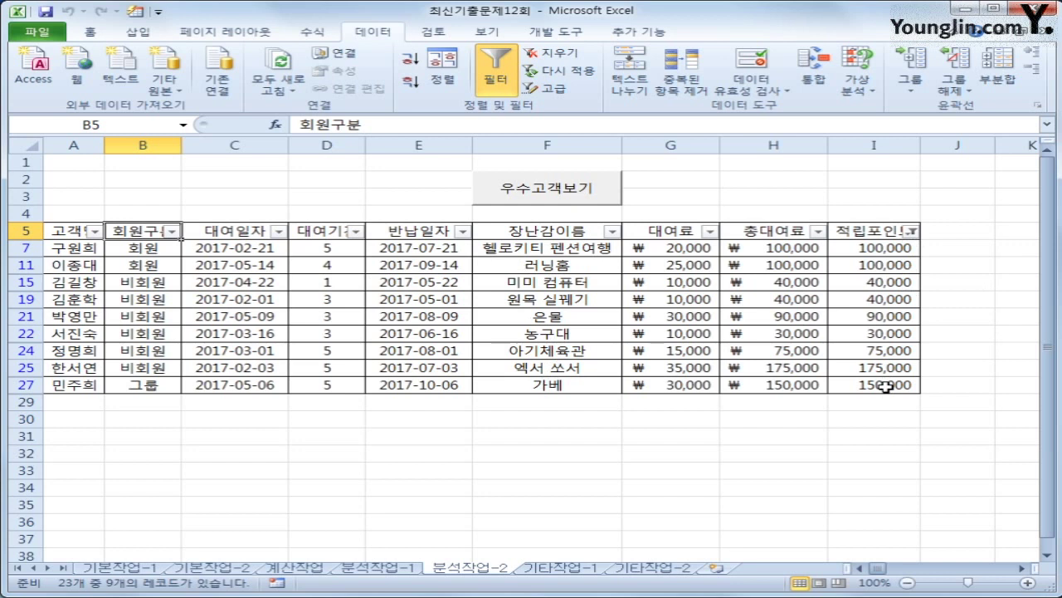
click(882, 437)
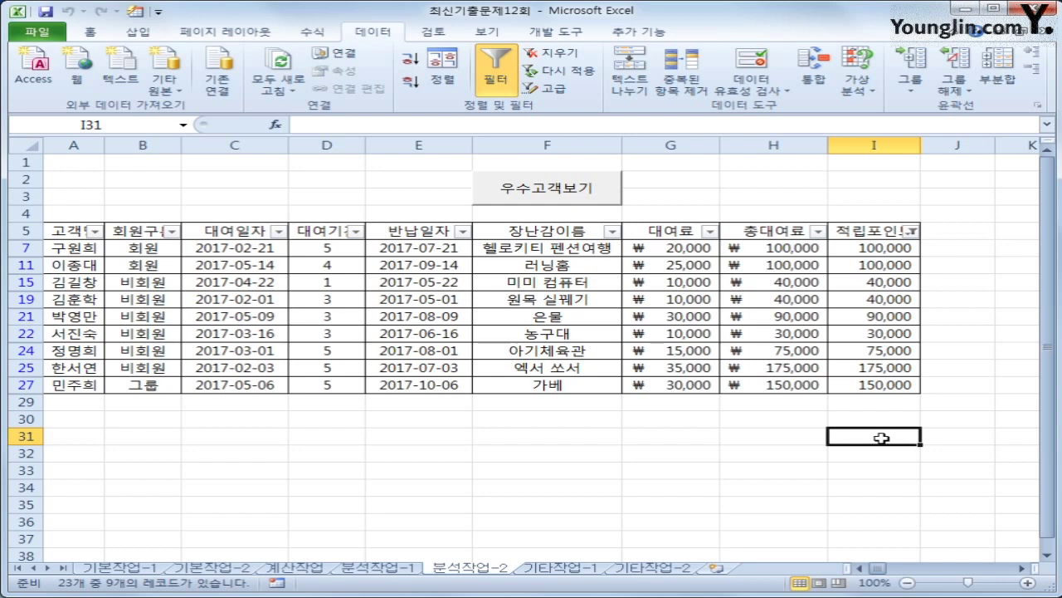
Plot the 총대여건수 series of the chart on the 기타작업-1 sheet on the secondary axis (보조 축)
click(561, 569)
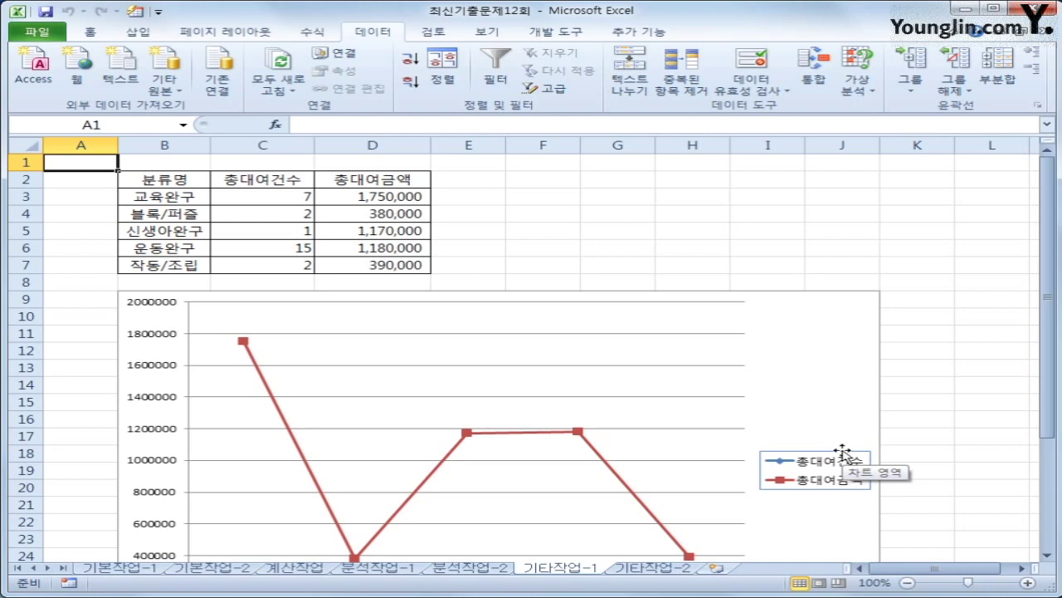
click(823, 366)
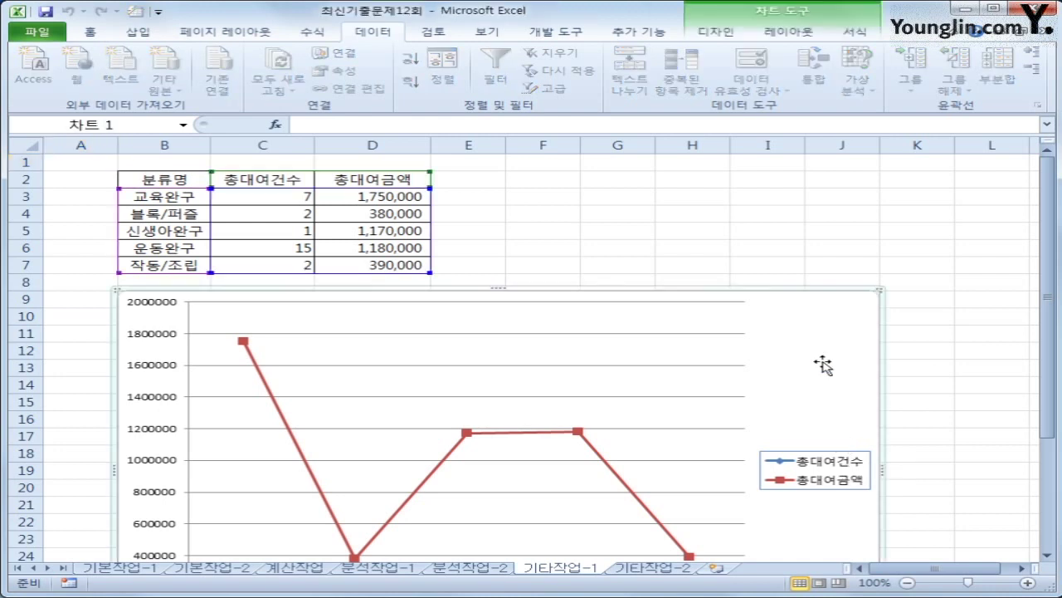
scroll(822, 365, down, 3)
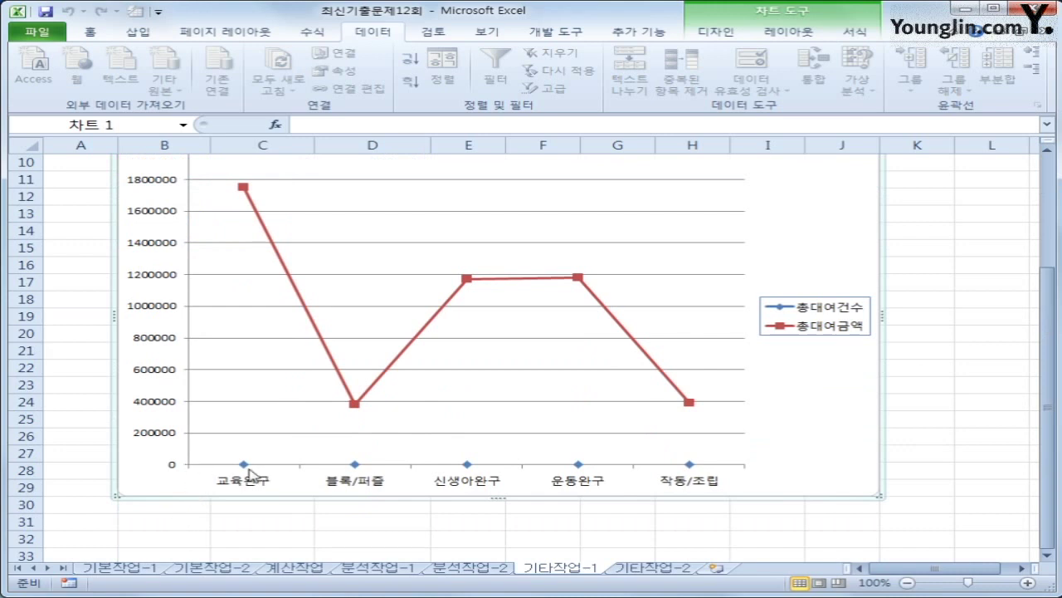
mouse_move(245, 468)
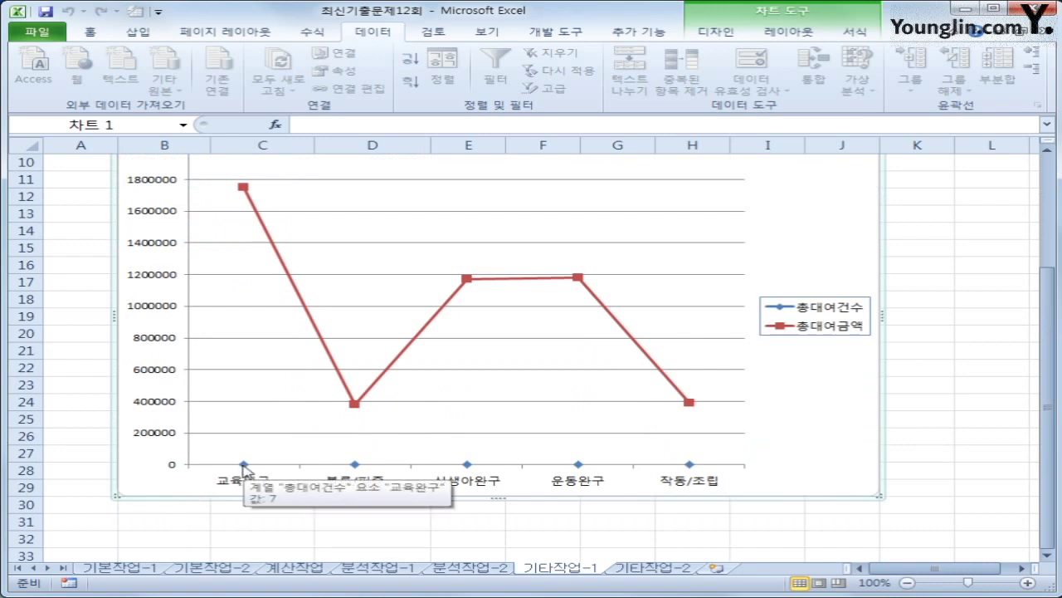
click(244, 466)
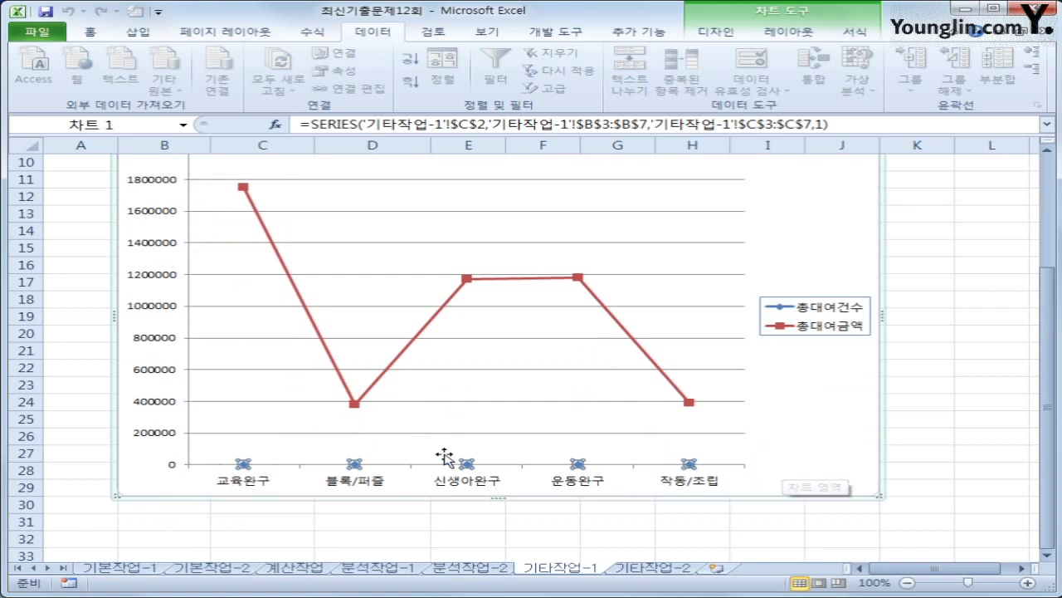
right_click(355, 467)
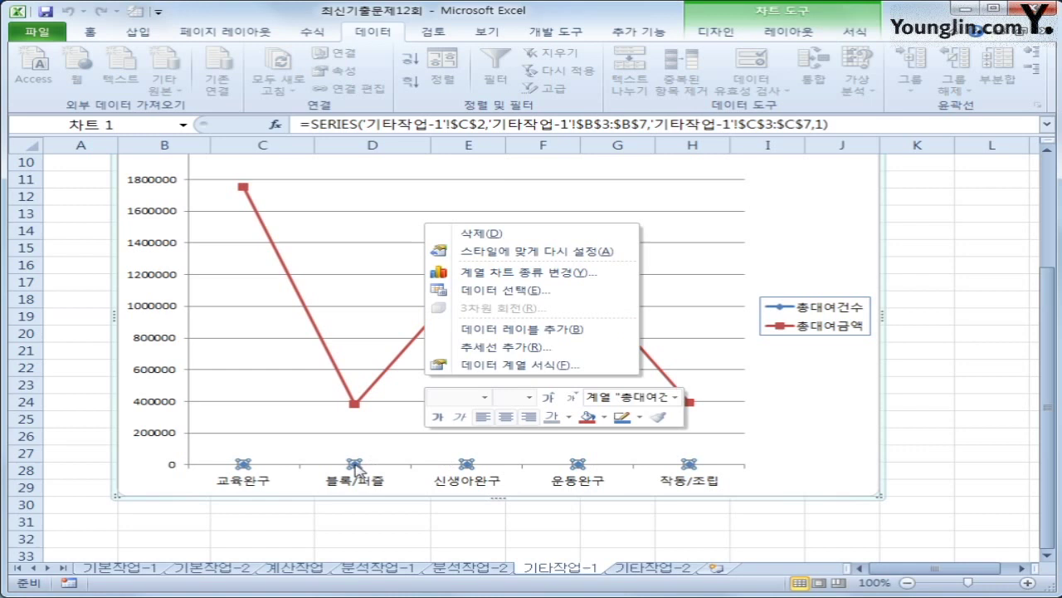
click(472, 367)
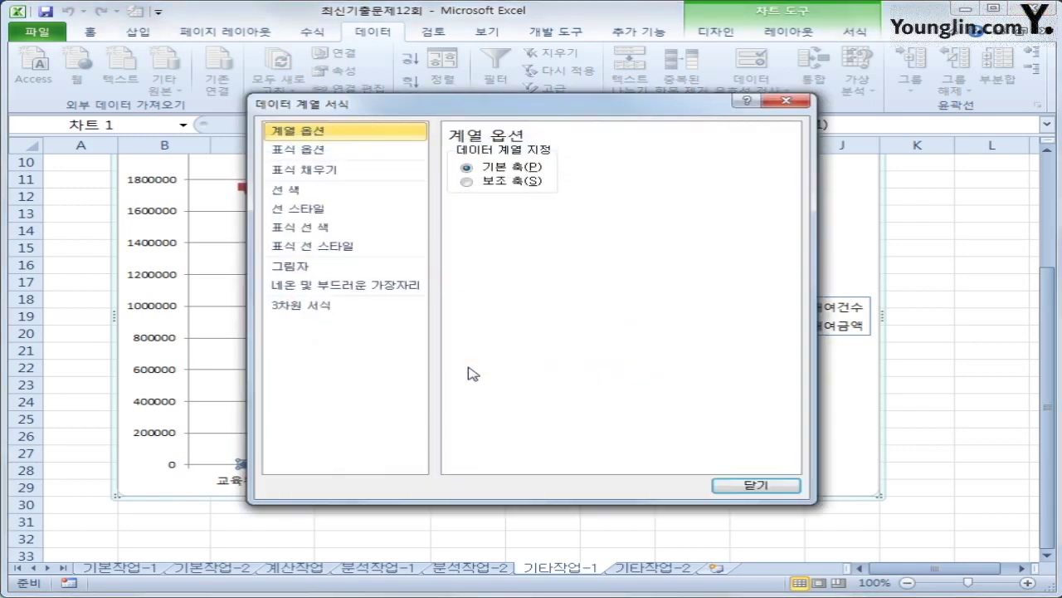
click(489, 184)
click(757, 487)
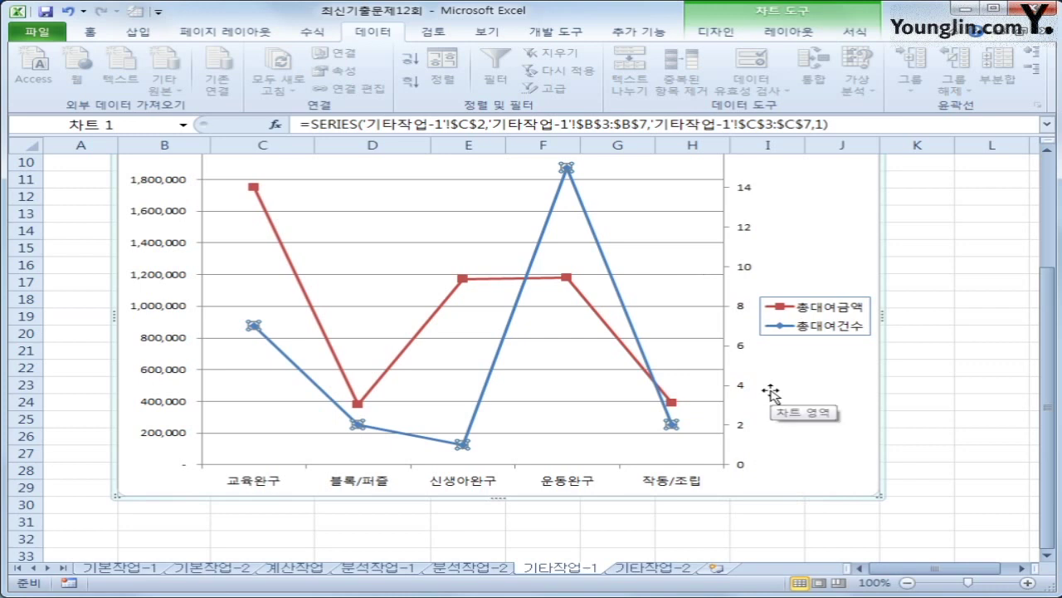
right_click(554, 212)
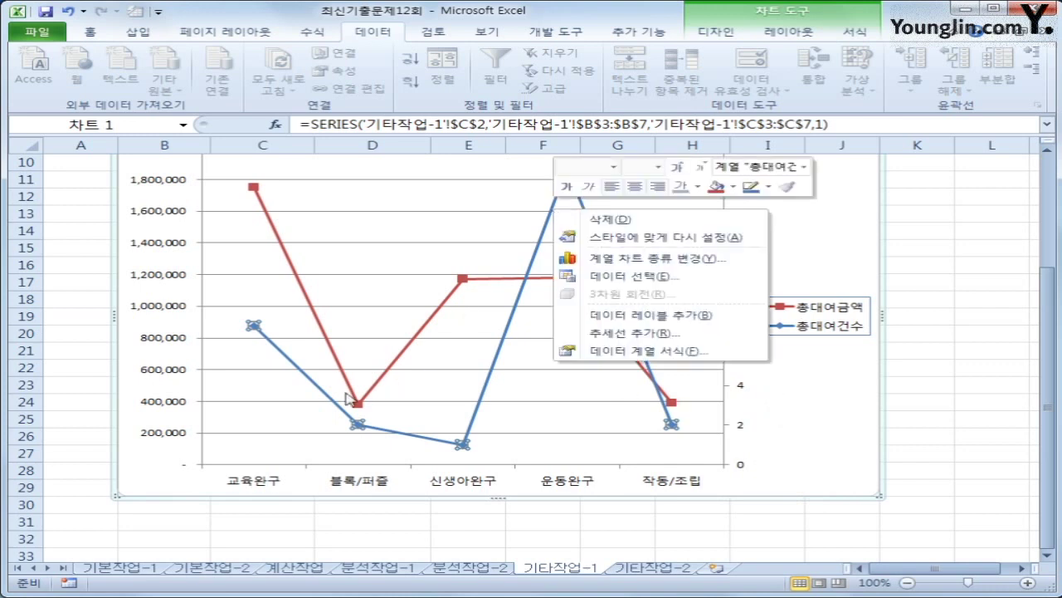
right_click(266, 397)
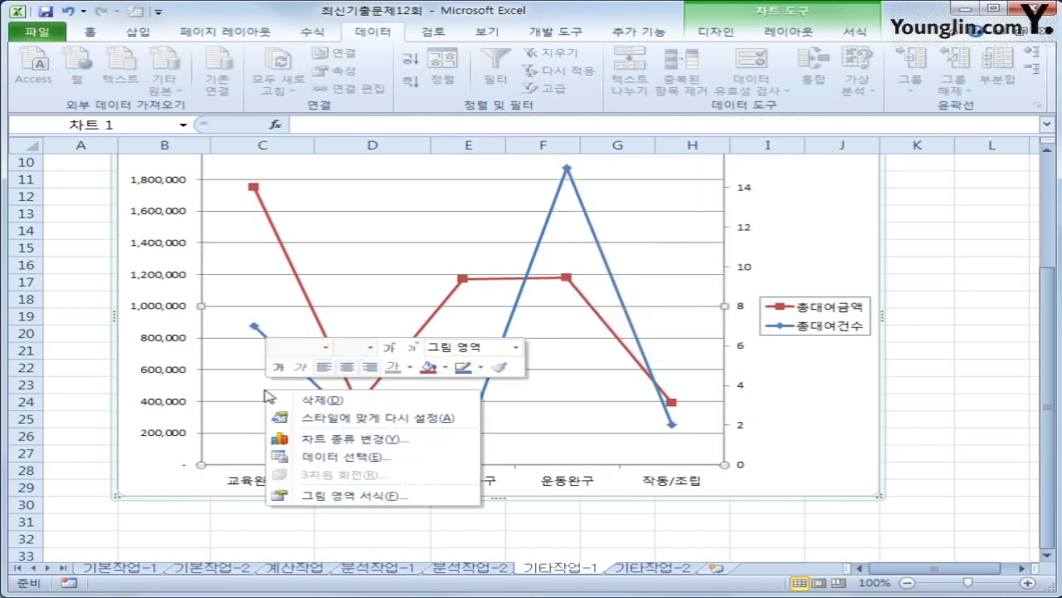
key(Escape)
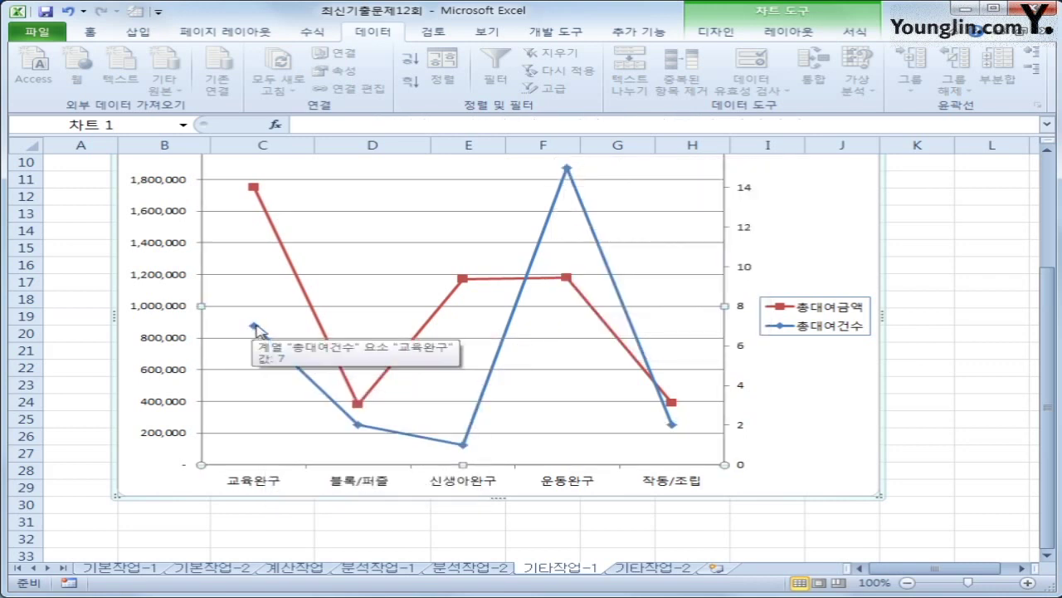
Change the chart type of the 총대여건수 series to a clustered column (세로 막대형)
click(256, 328)
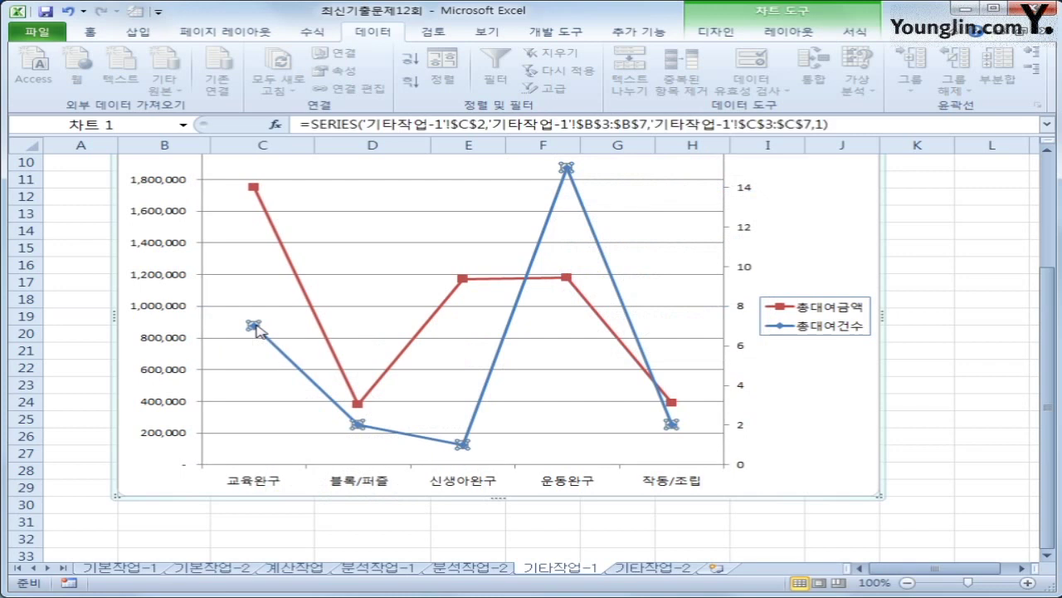
right_click(285, 358)
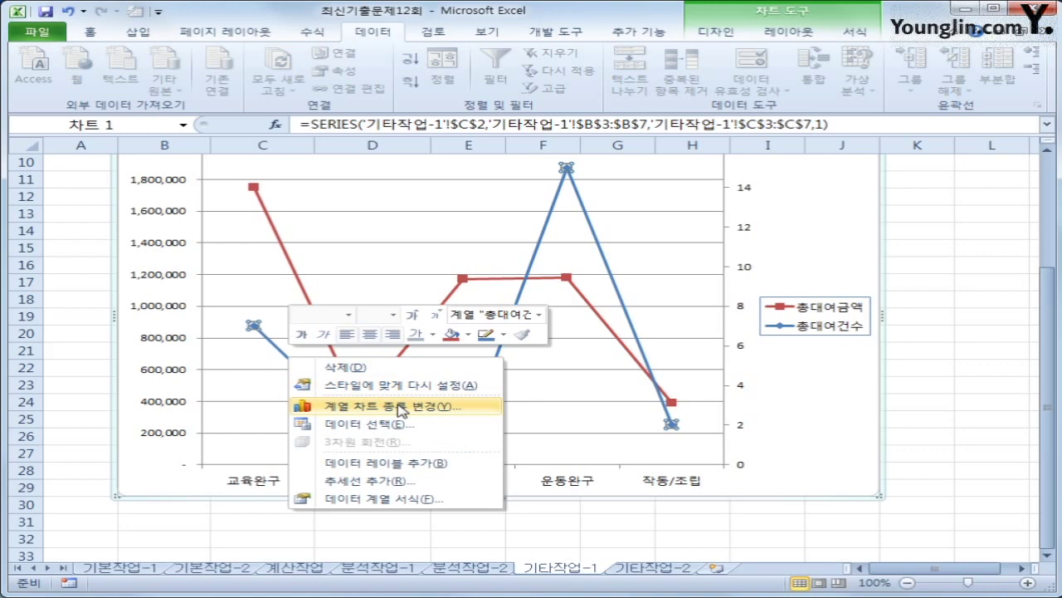
click(401, 406)
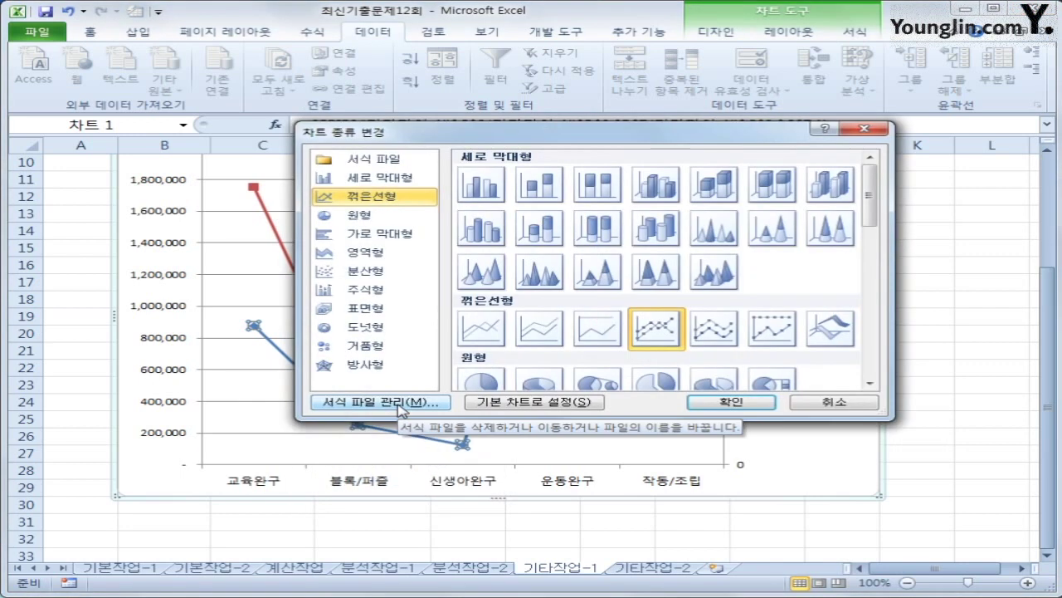
click(483, 186)
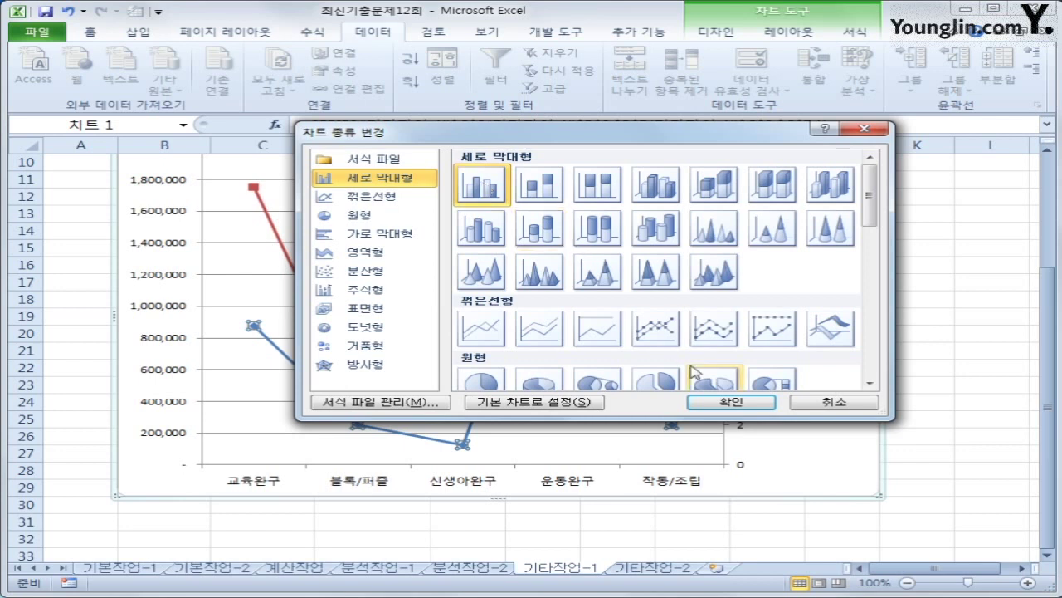
click(731, 402)
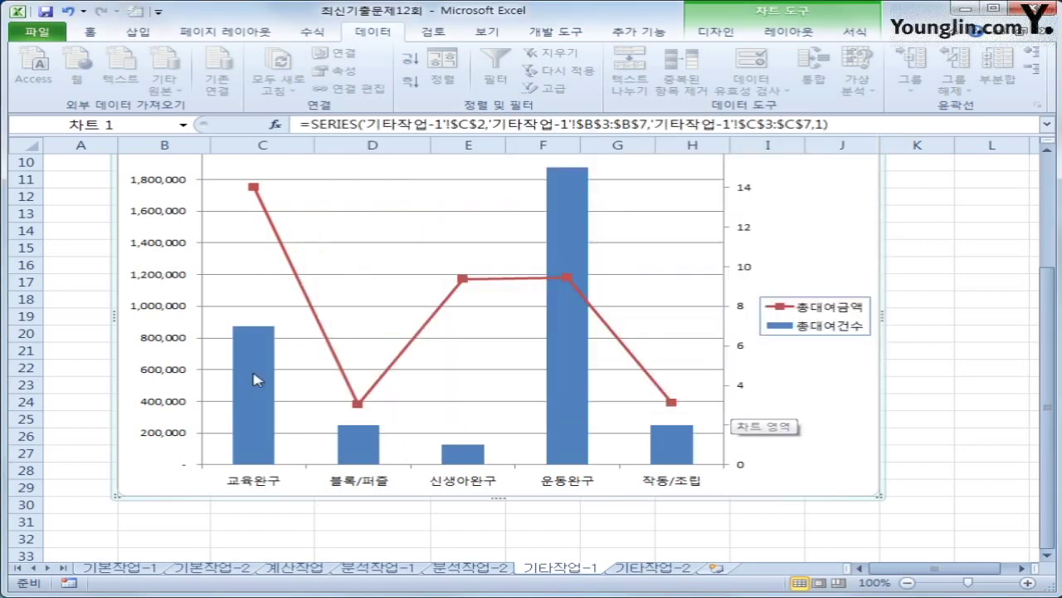
Set the display unit (표시 단위) of the chart's primary vertical value axis to 10000
scroll(124, 351, up, 1)
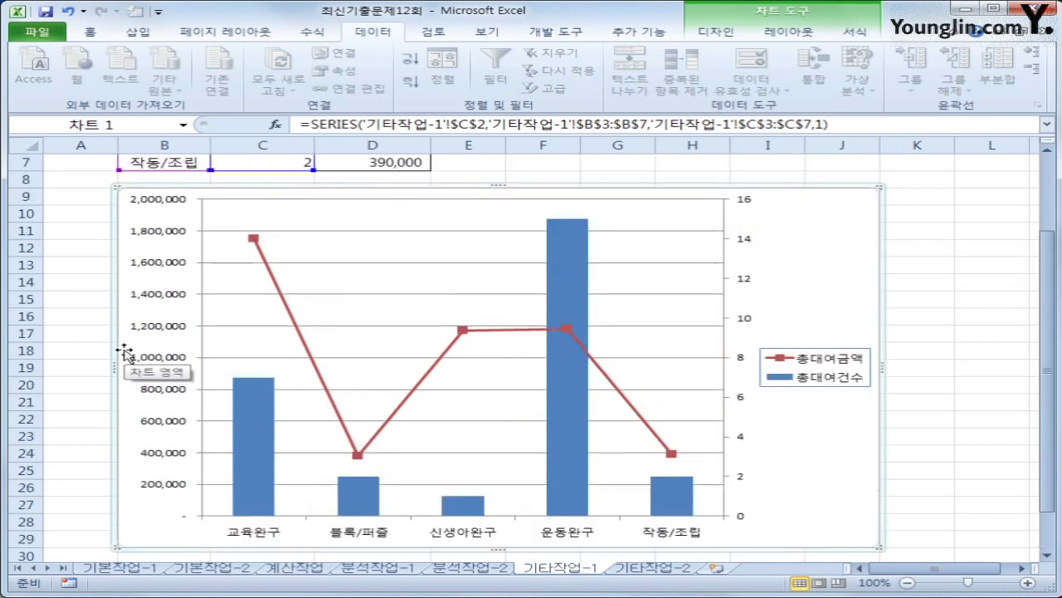
right_click(144, 293)
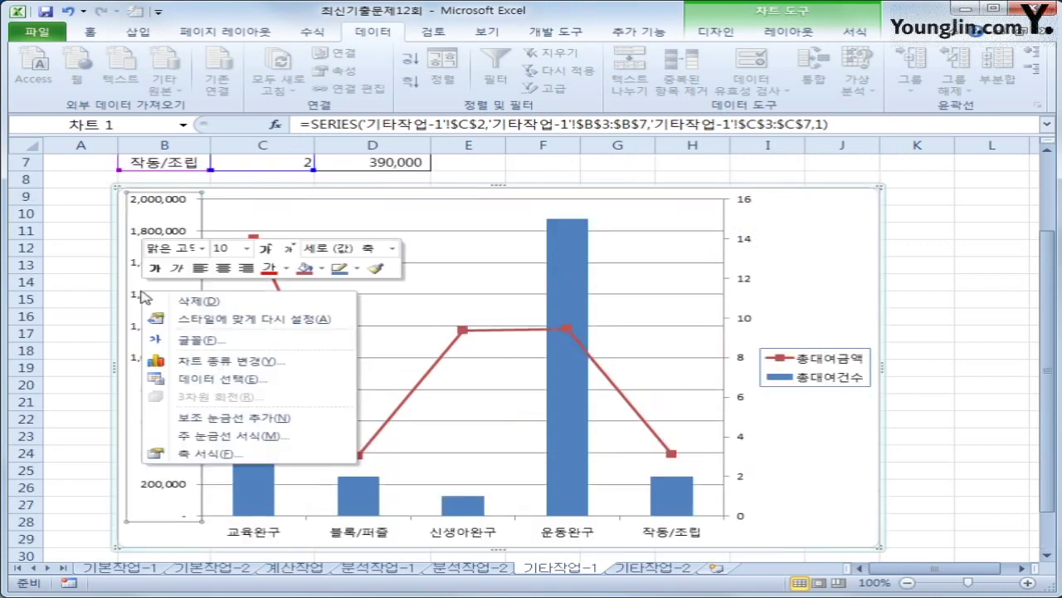
click(264, 454)
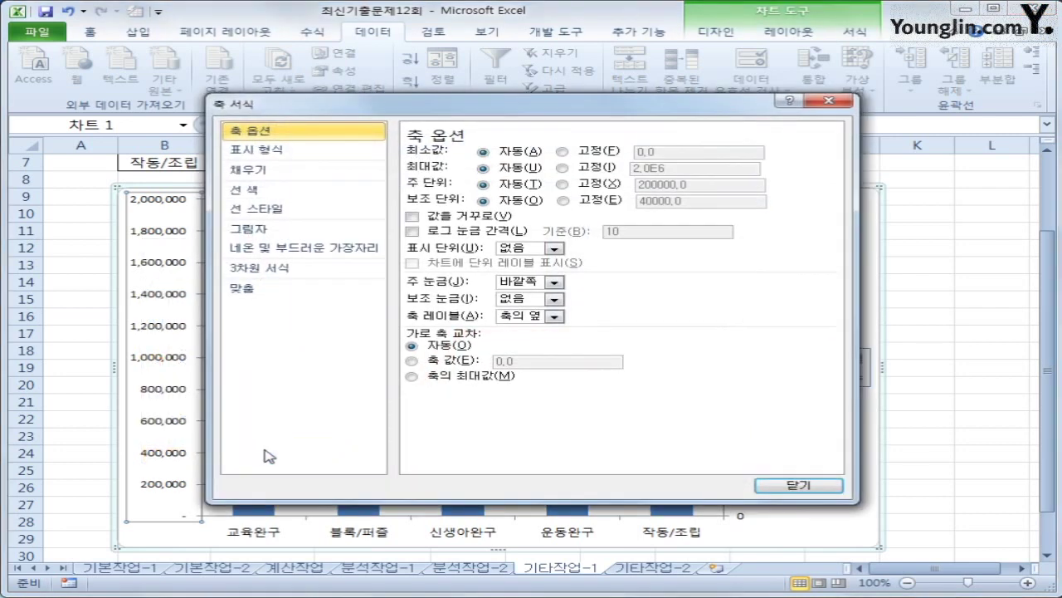
click(552, 249)
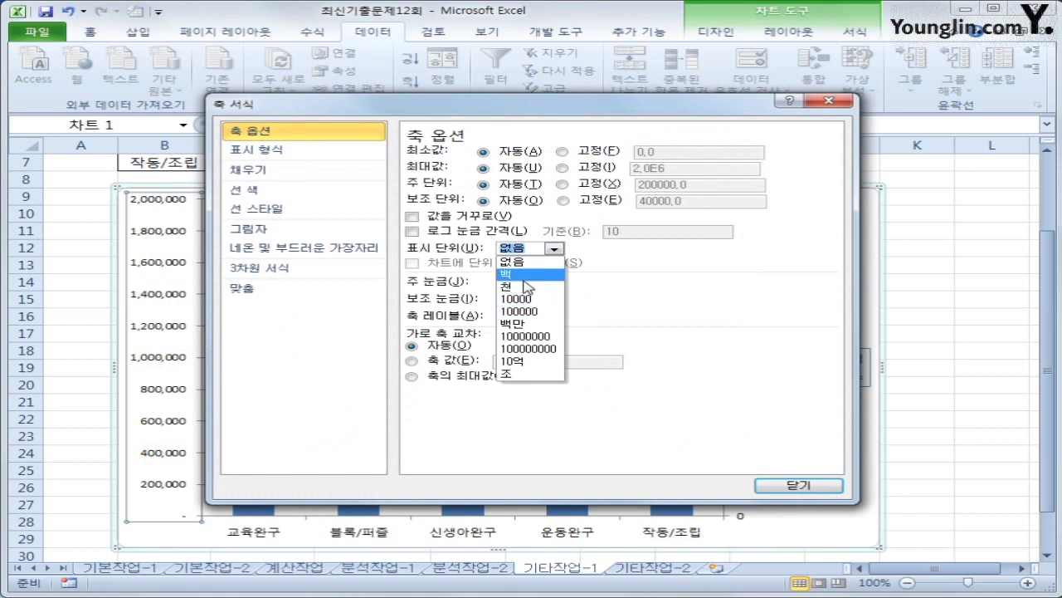
click(523, 300)
click(767, 486)
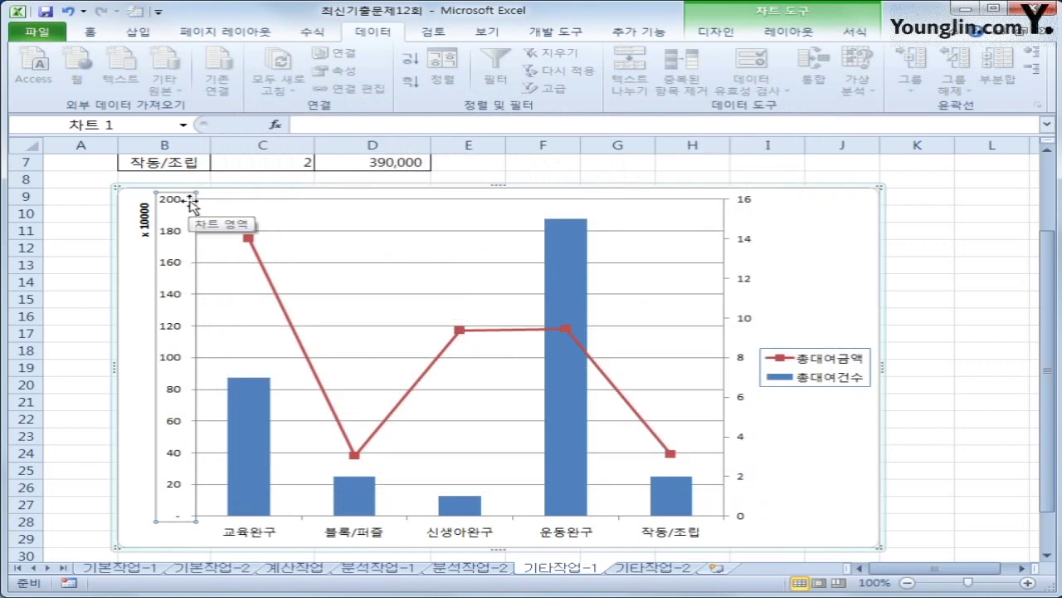
Replace the text of the vertical axis display unit label with 만
click(144, 235)
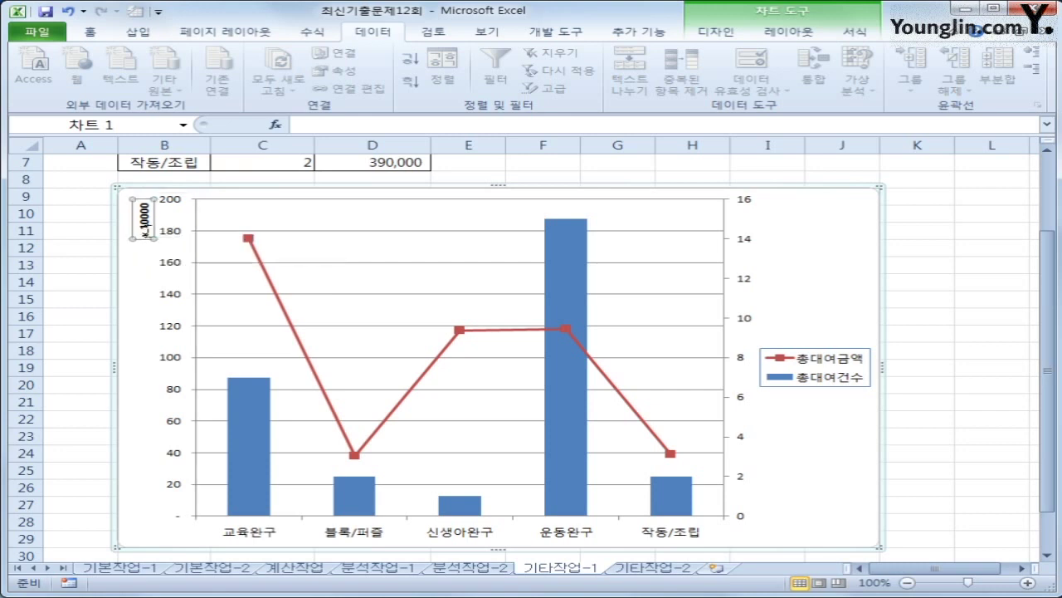
click(144, 232)
drag(145, 235, 149, 218)
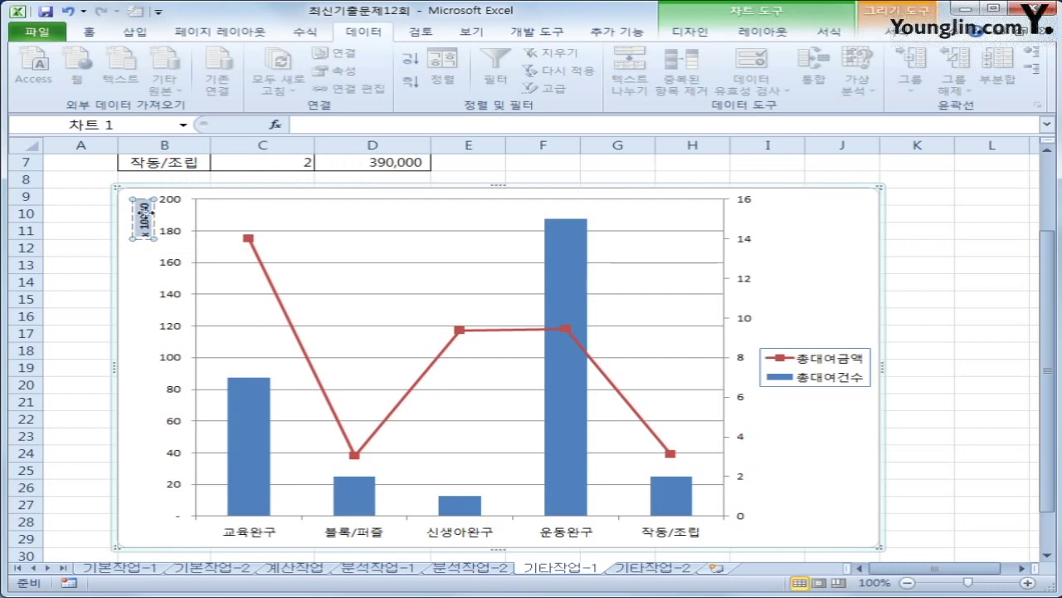
text(원)
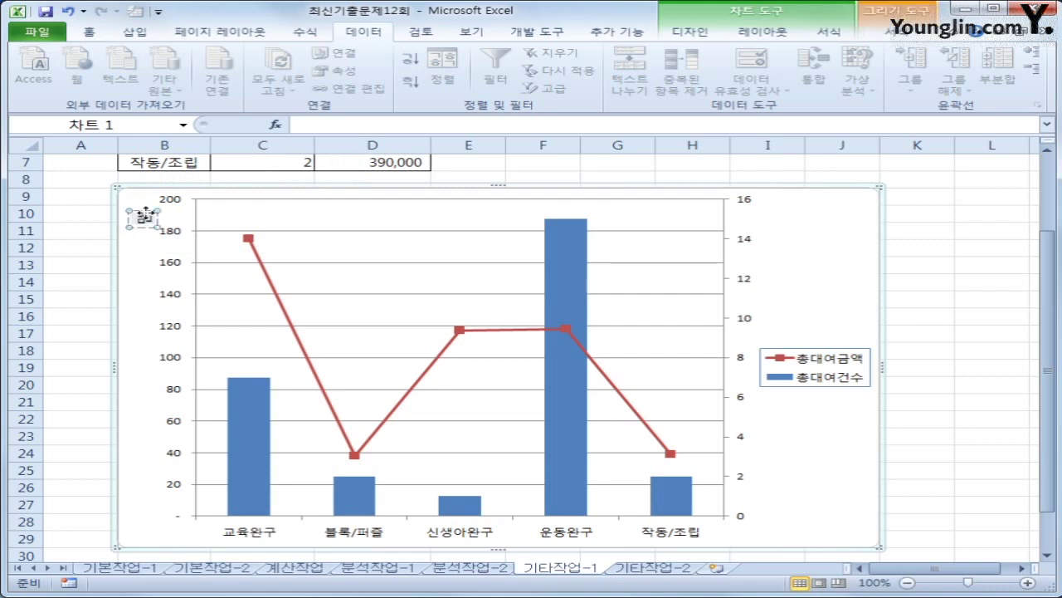
click(138, 257)
Set the text direction of the 만 display unit label to horizontal (가로)
click(139, 208)
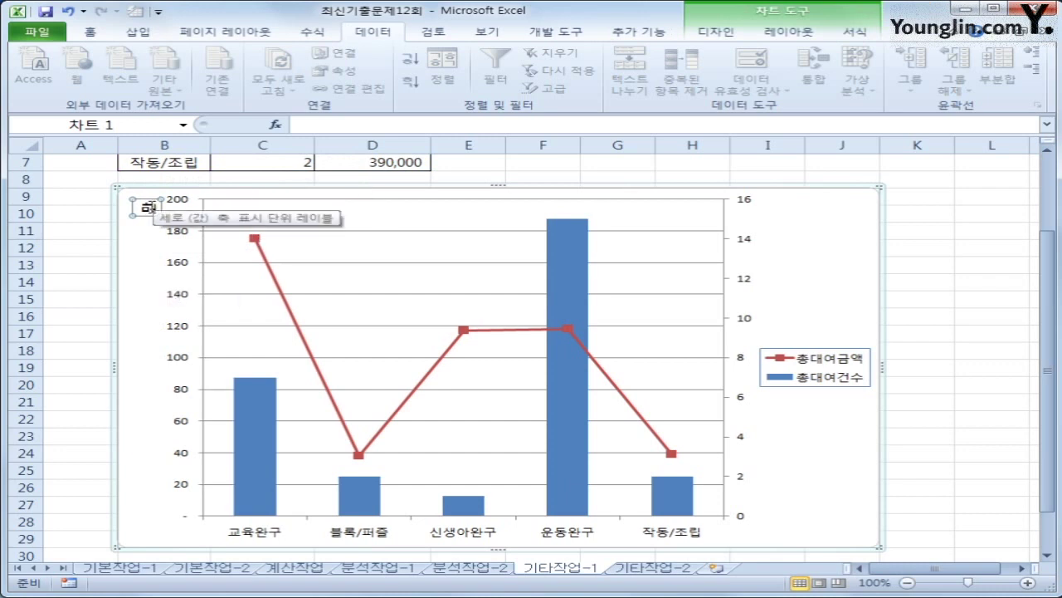
right_click(149, 209)
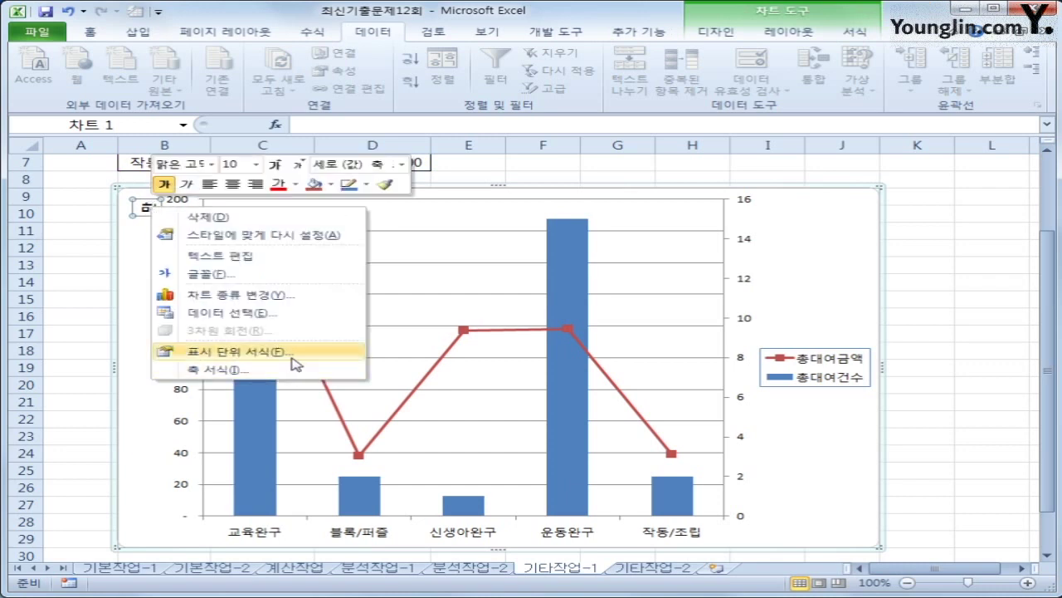
click(292, 355)
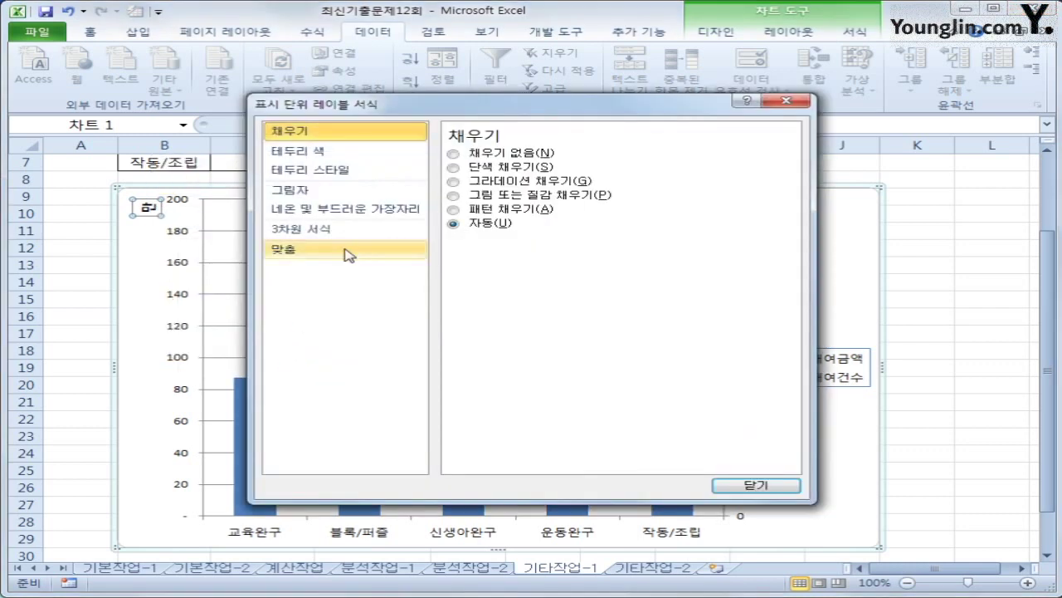
click(346, 253)
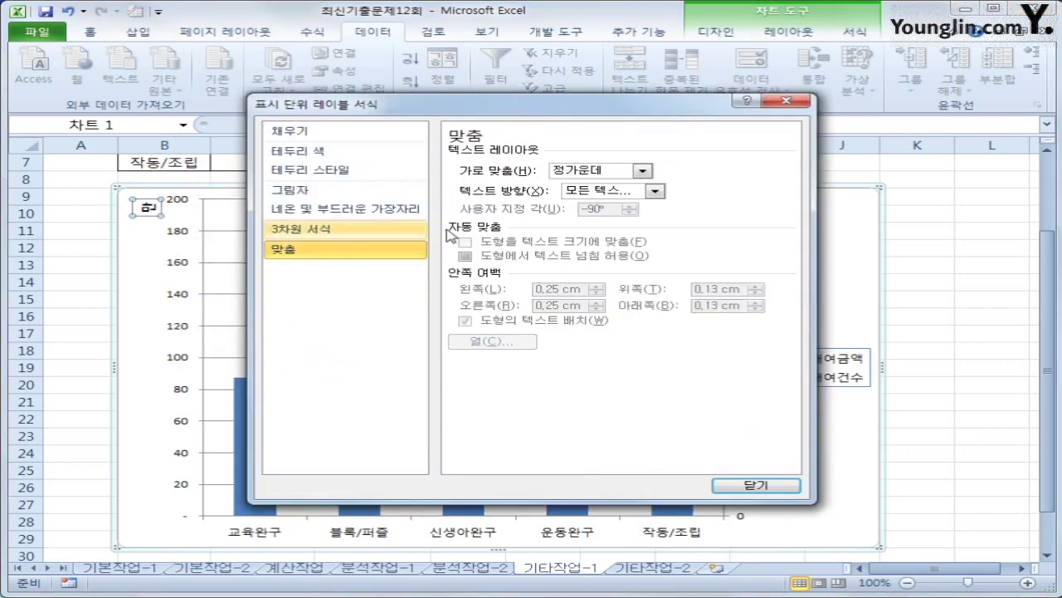
click(581, 198)
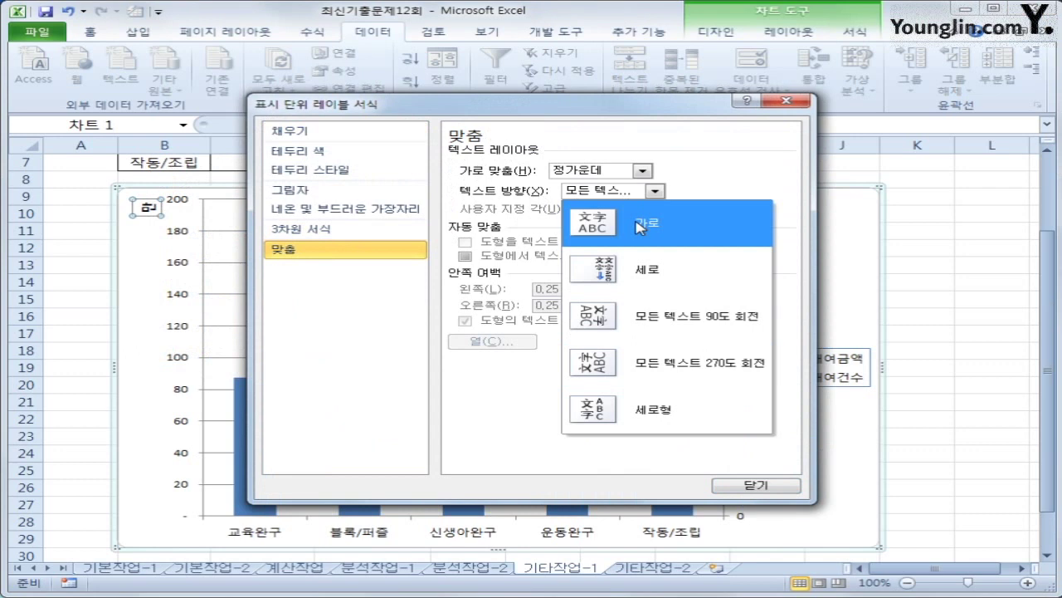
click(640, 228)
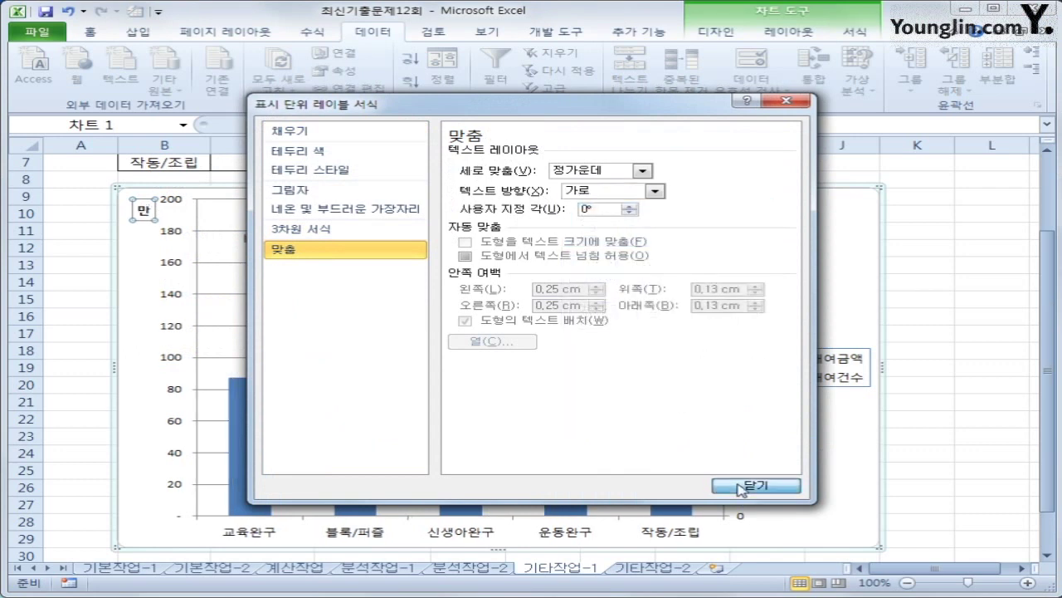
click(752, 485)
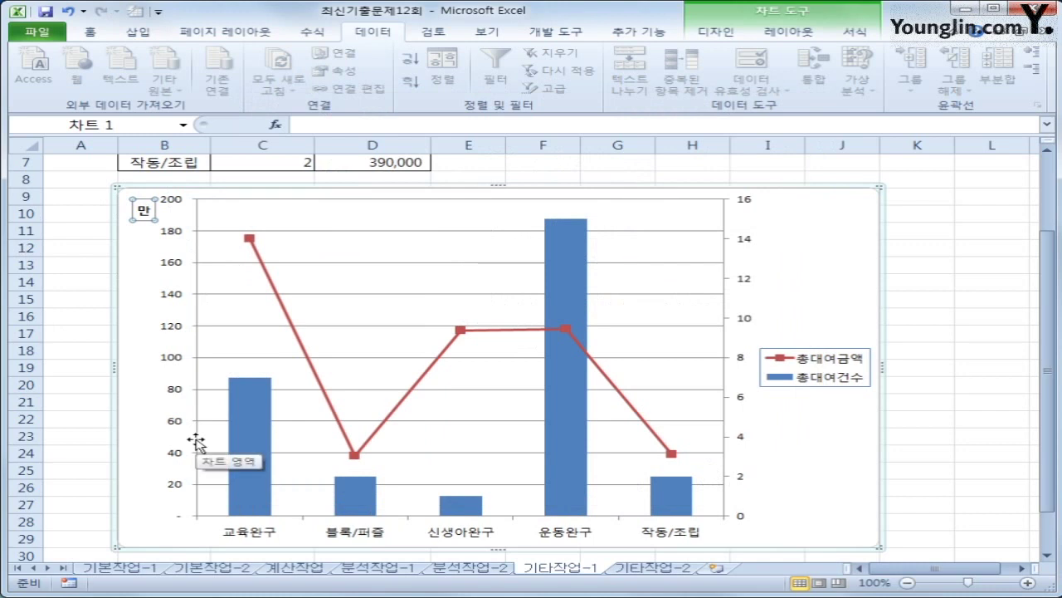
Add a chart title above the chart (차트 위) reading 장난감 분류별 매출 분석
click(781, 33)
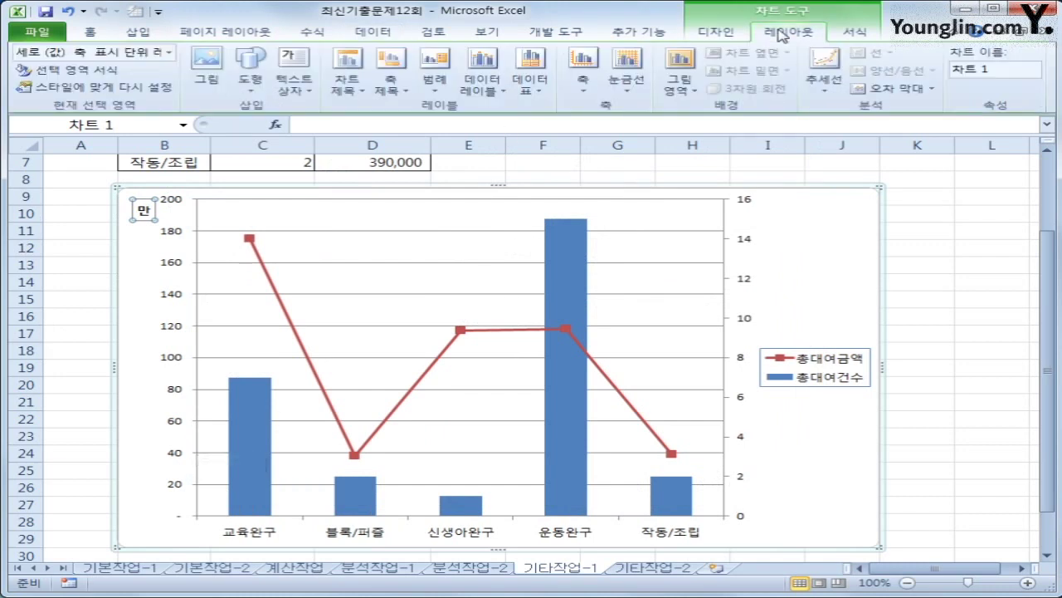
click(347, 83)
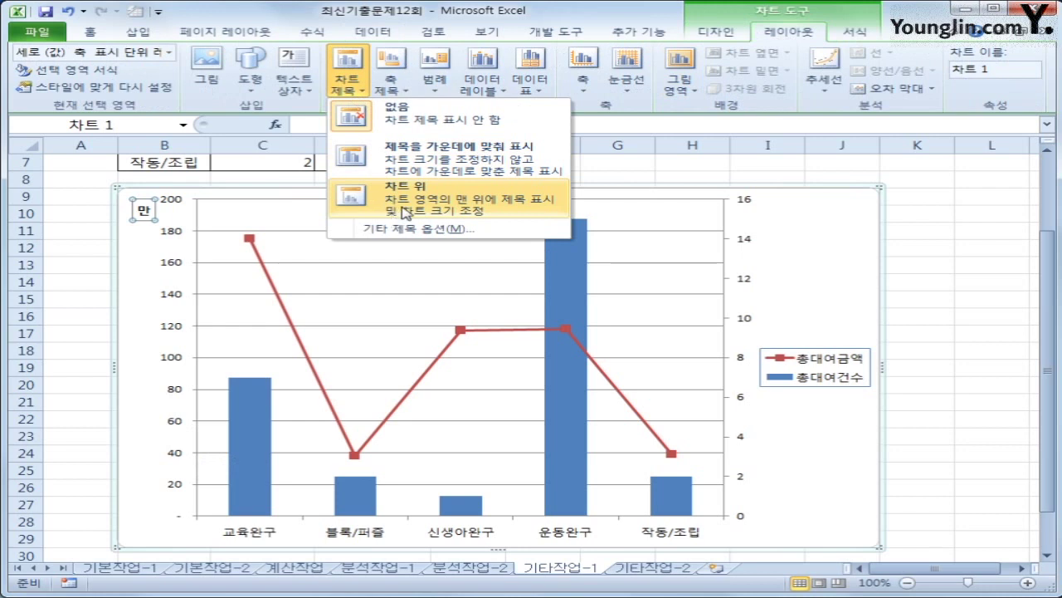
click(404, 216)
drag(448, 212, 548, 217)
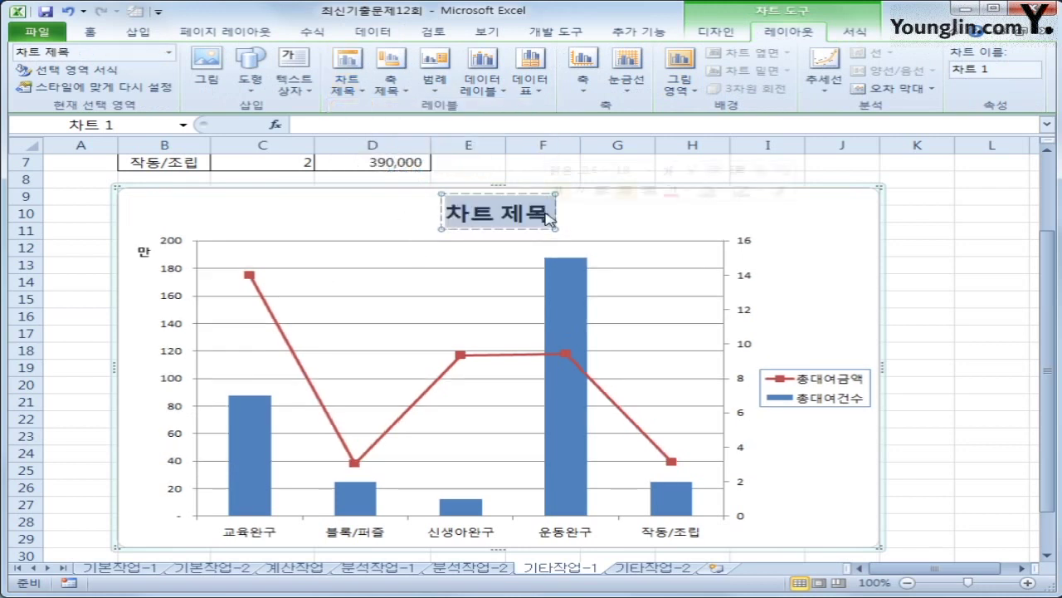
text(장난감)
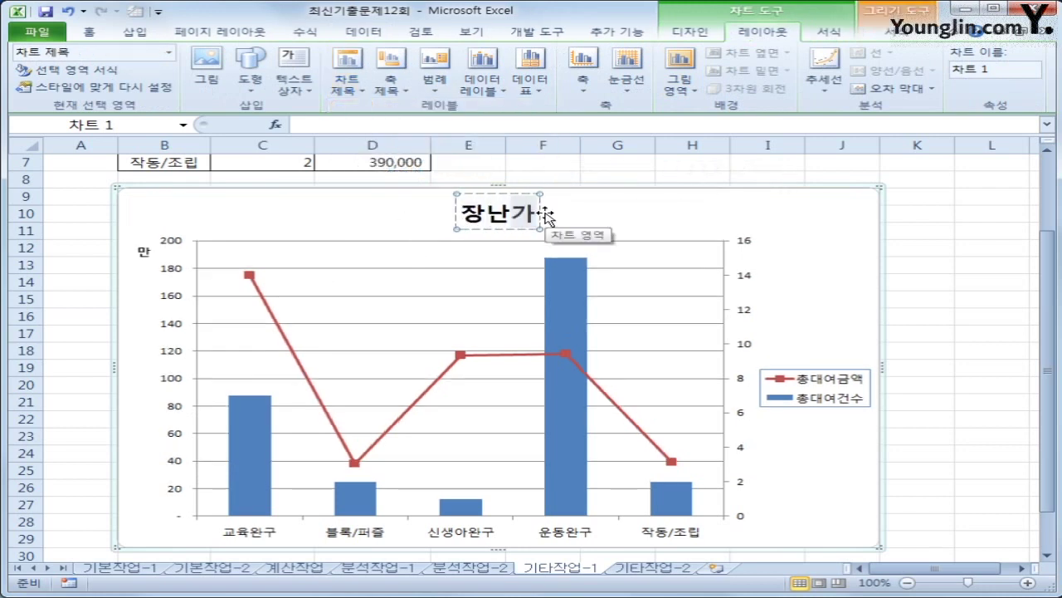
text( 분류)
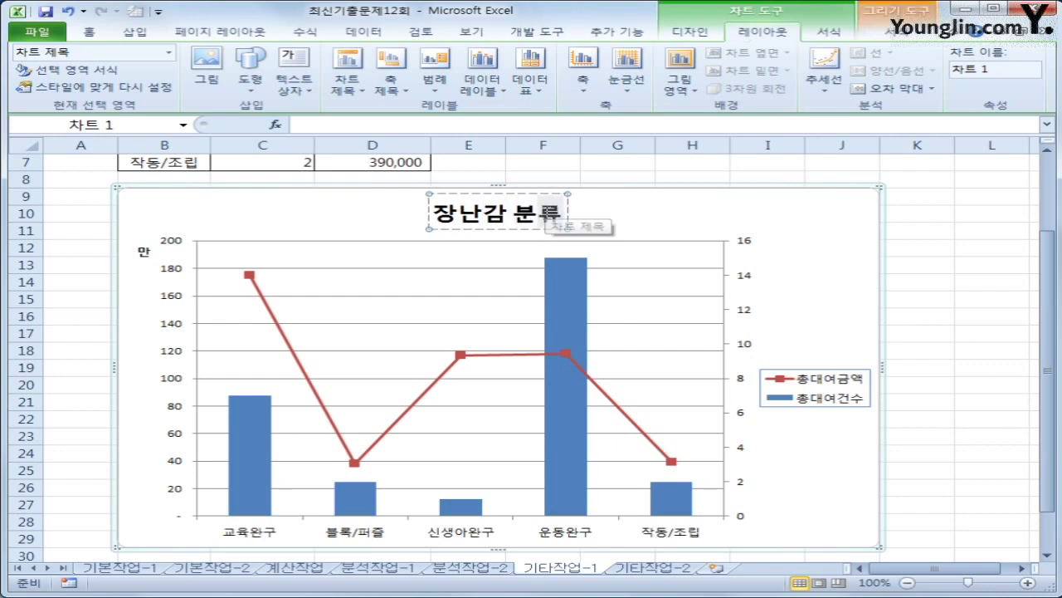
text(별 매출 부석)
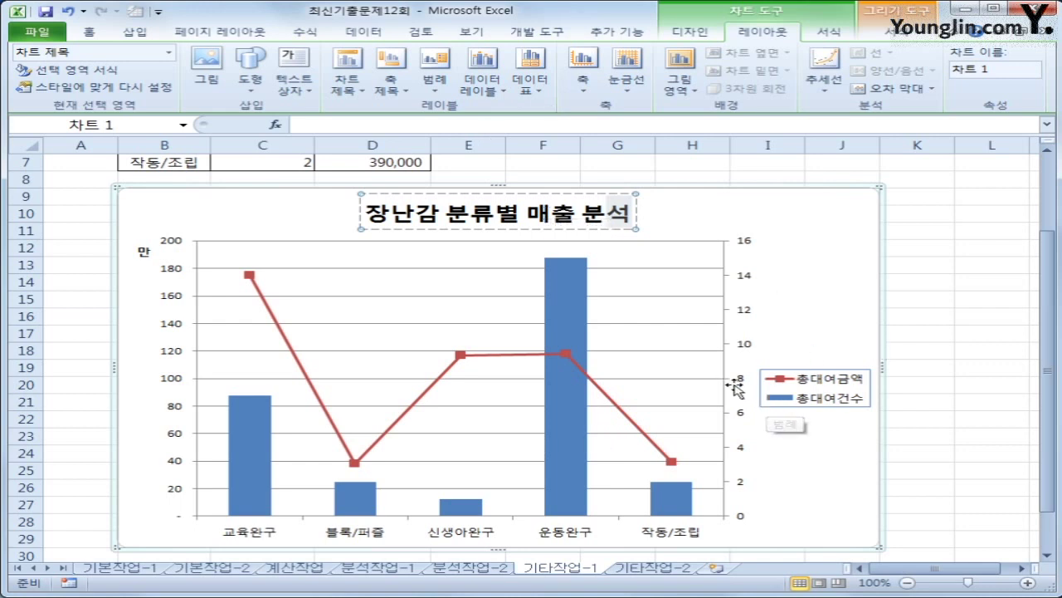
Add a secondary vertical axis title with vertical text (세로 제목) reading 대여건수
click(404, 91)
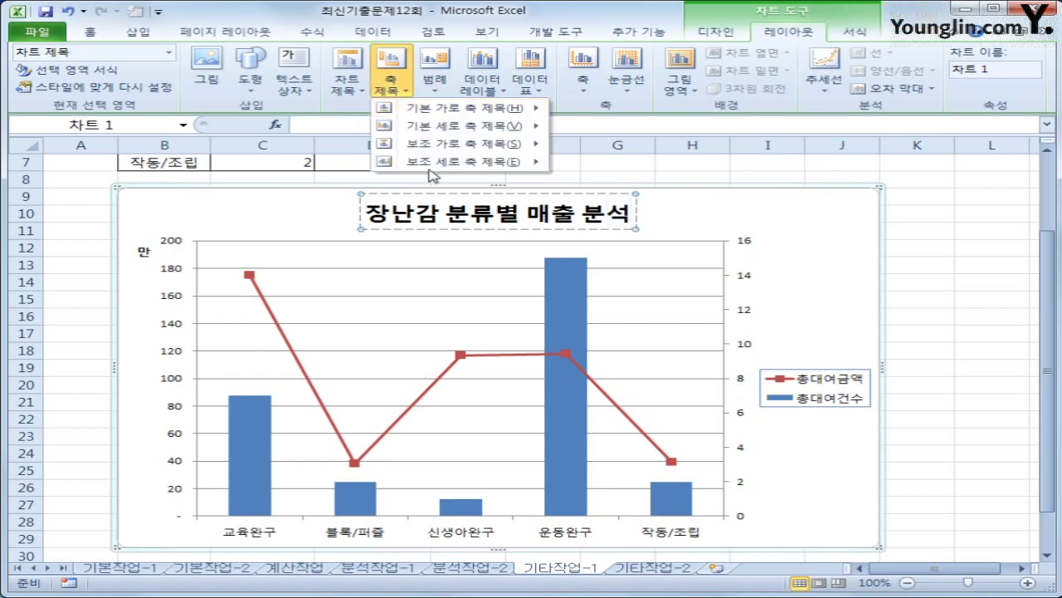
mouse_move(432, 170)
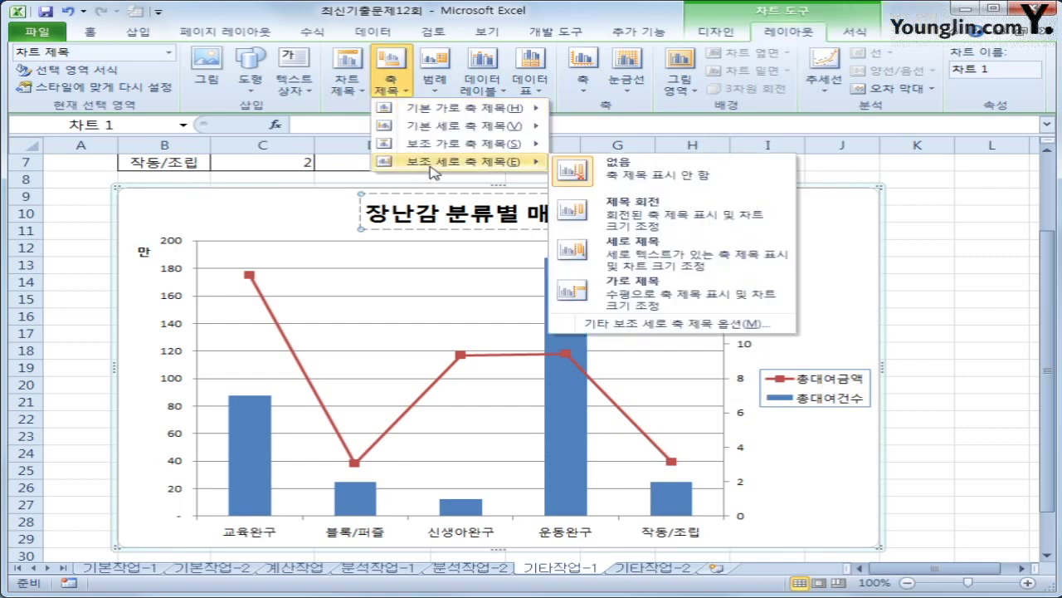
click(636, 255)
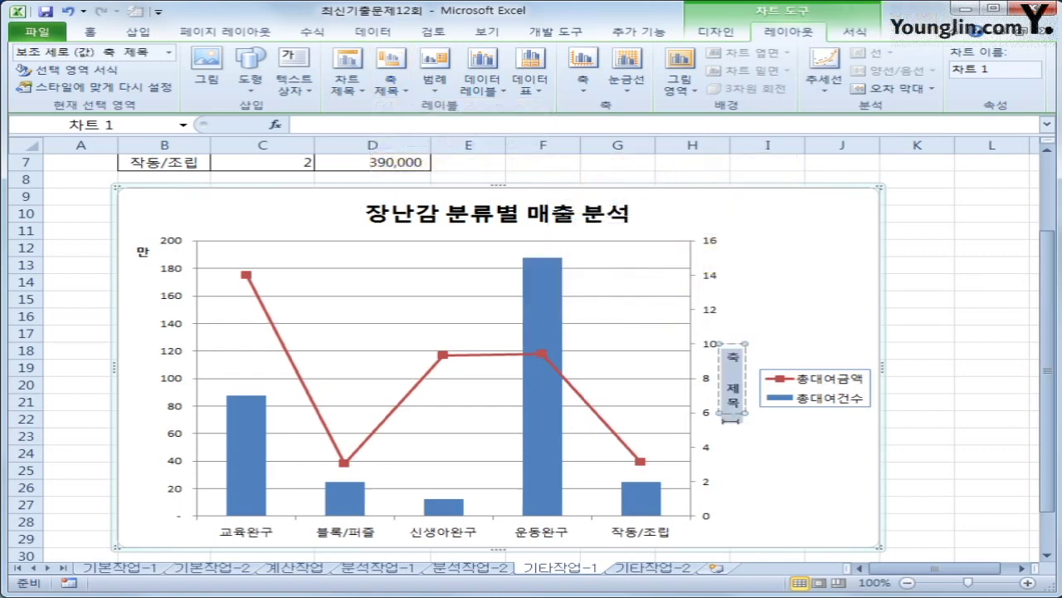
text(대여건수)
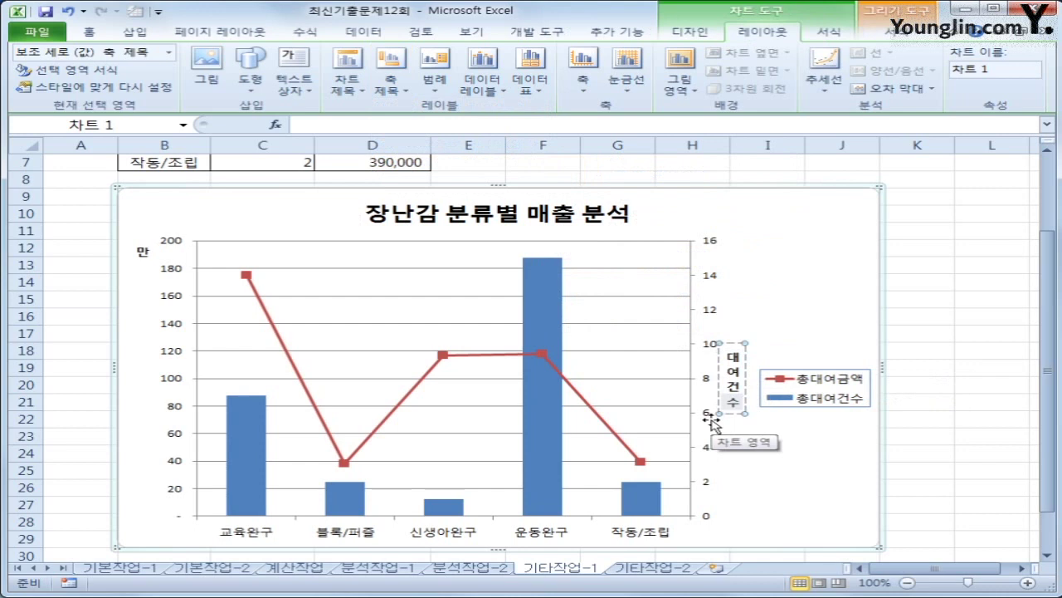
Place the chart legend at the bottom (아래쪽) without overlapping the chart
right_click(818, 393)
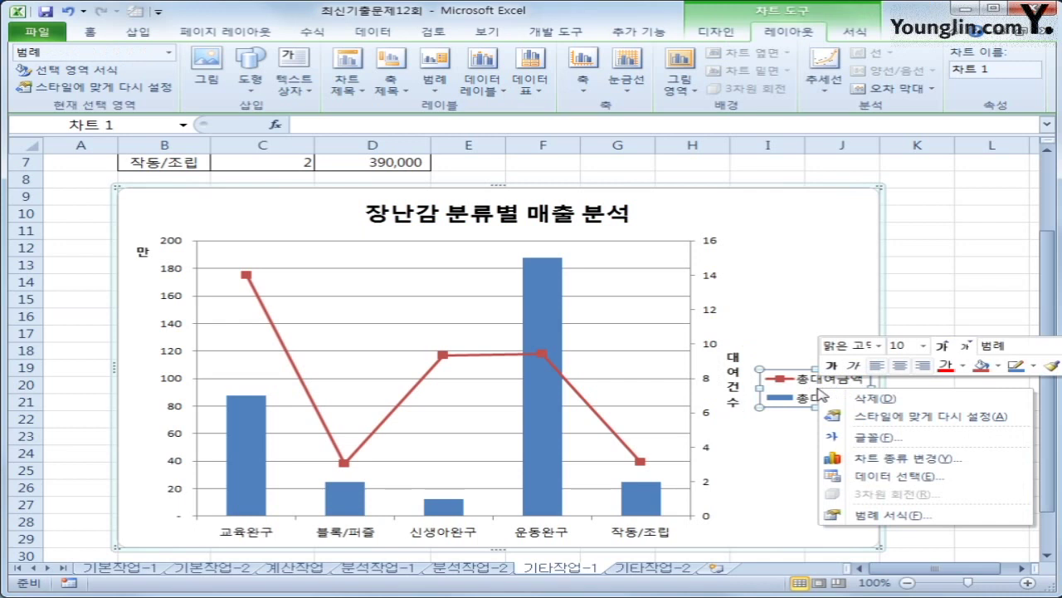
click(871, 516)
click(508, 180)
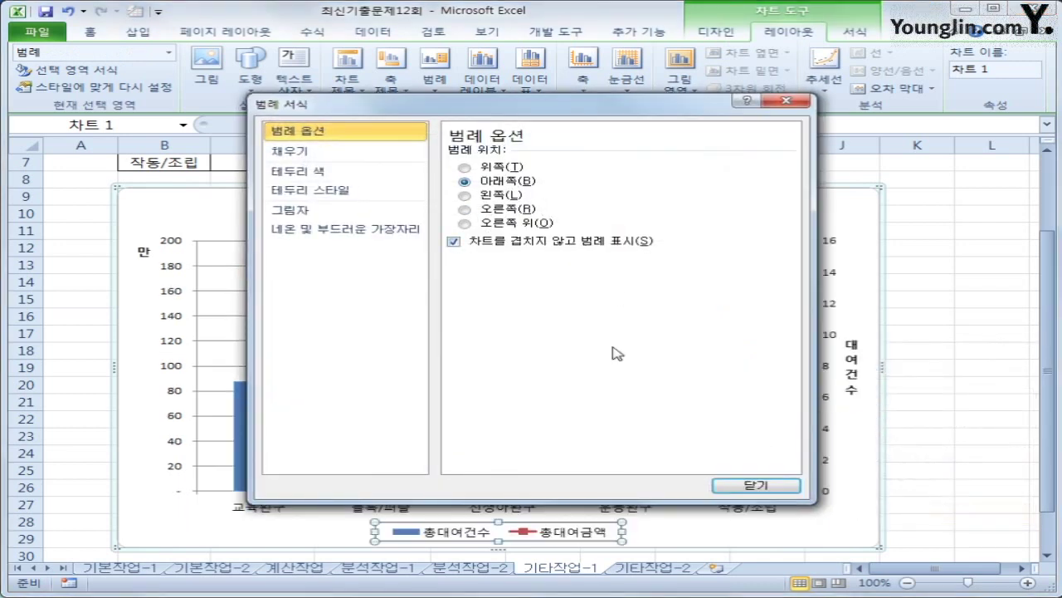
click(770, 486)
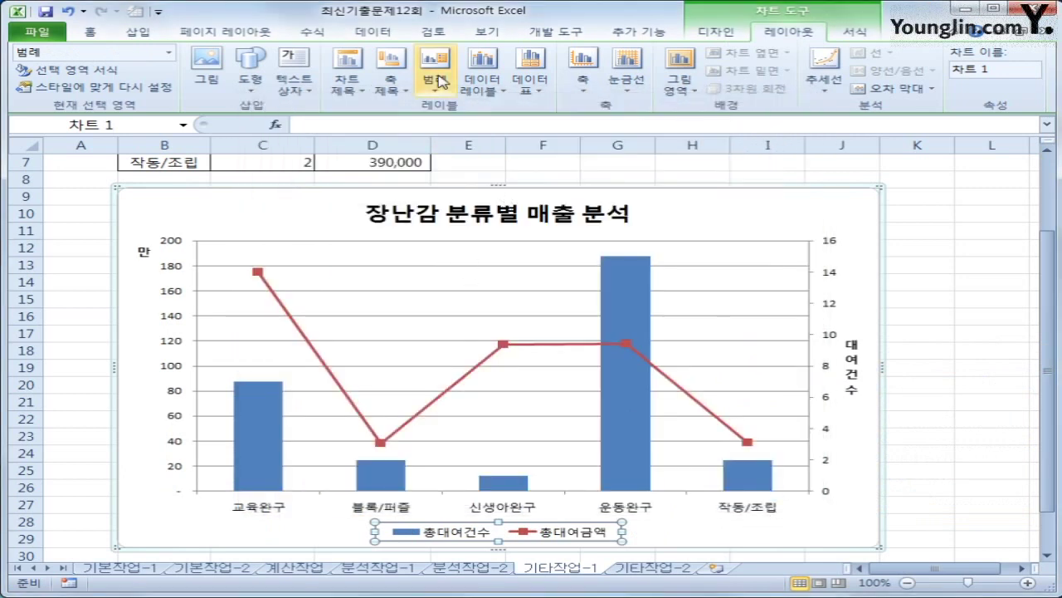
click(438, 80)
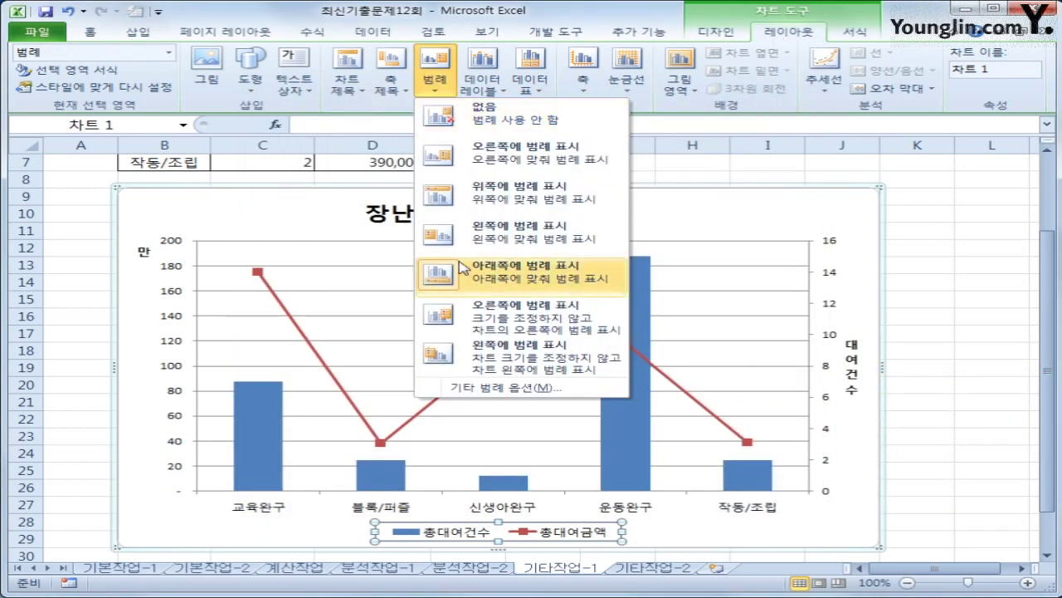
click(465, 274)
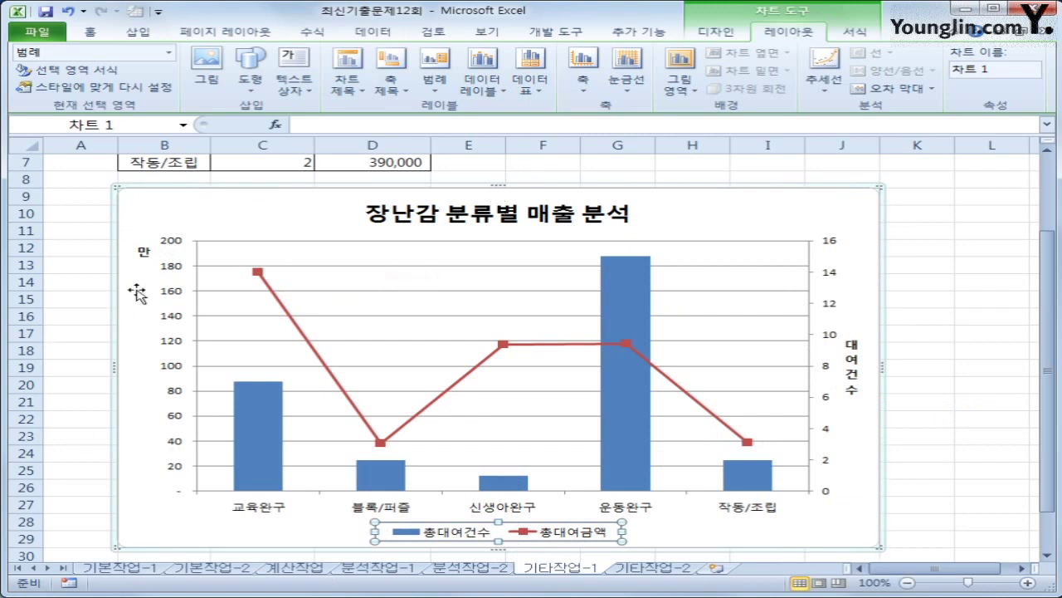
Give the chart area border rounded corners (둥근 모서리)
click(241, 215)
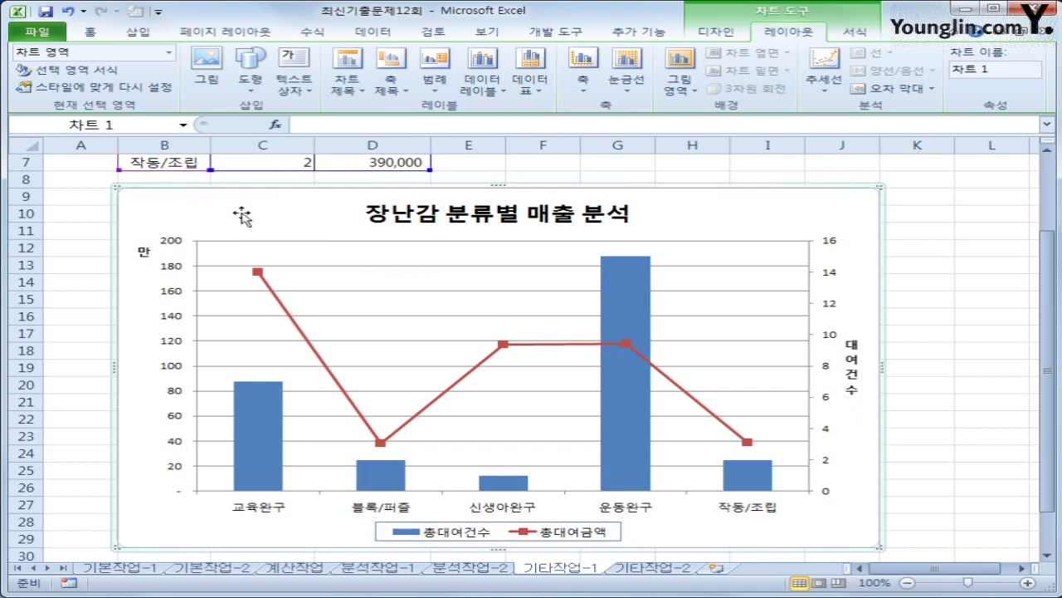
right_click(242, 214)
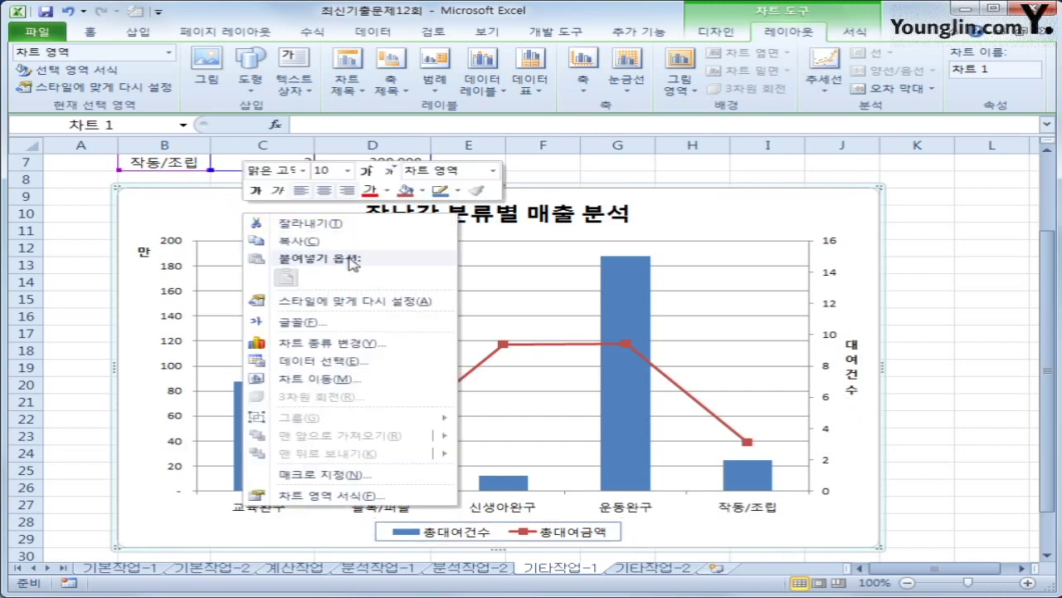
click(347, 503)
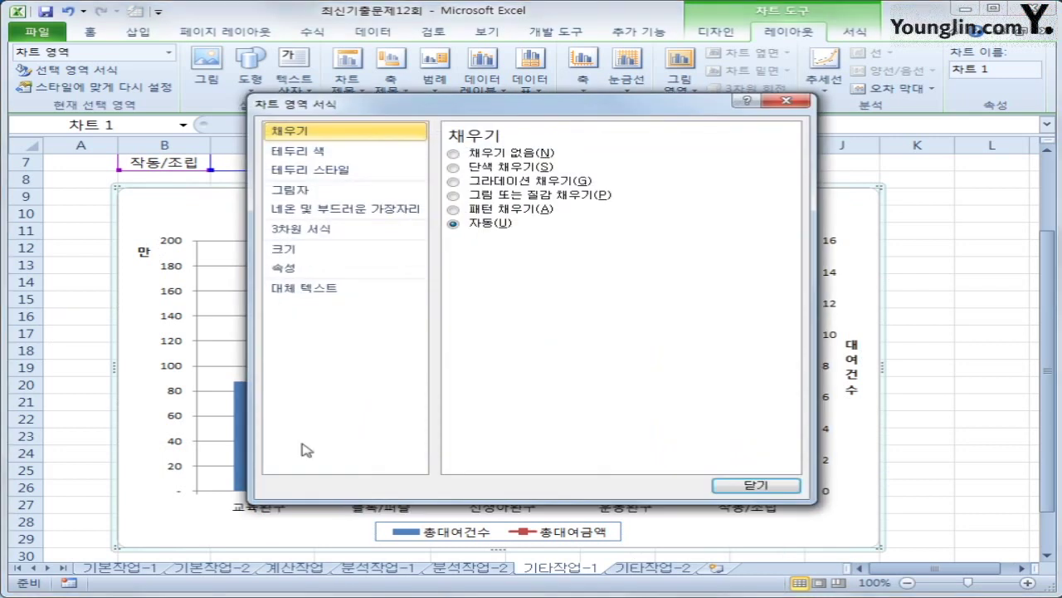
click(347, 173)
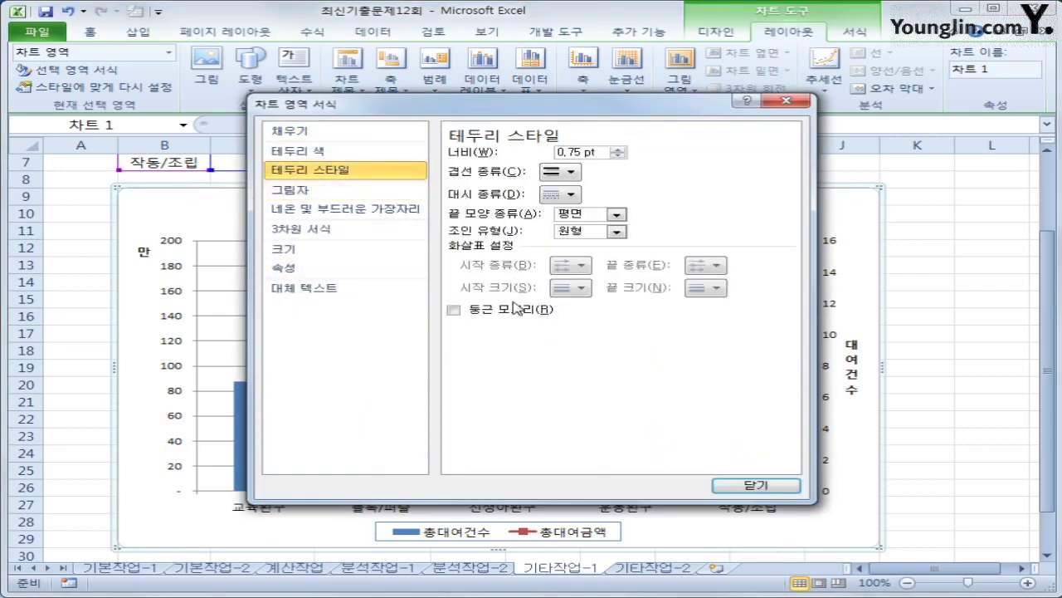
click(511, 311)
Apply the first outer (바깥쪽) shadow preset to the chart area and deselect the chart
click(341, 192)
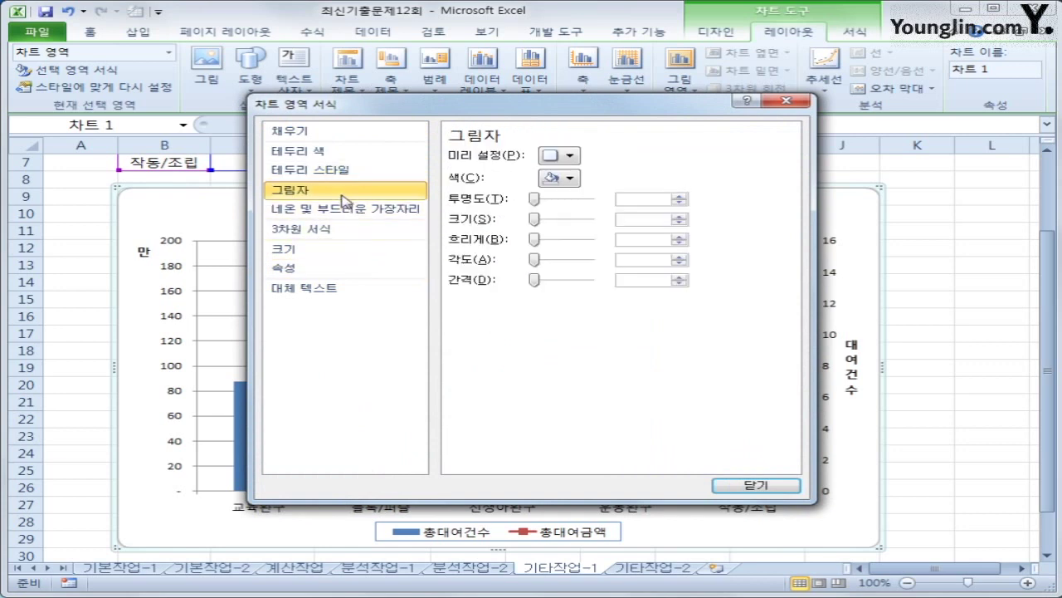
click(561, 155)
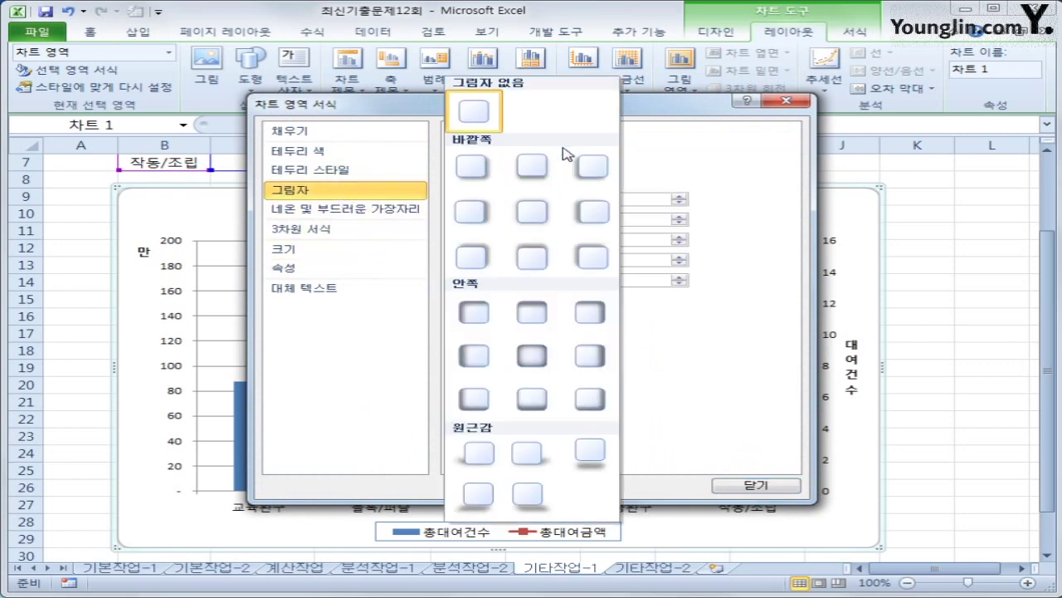
click(472, 184)
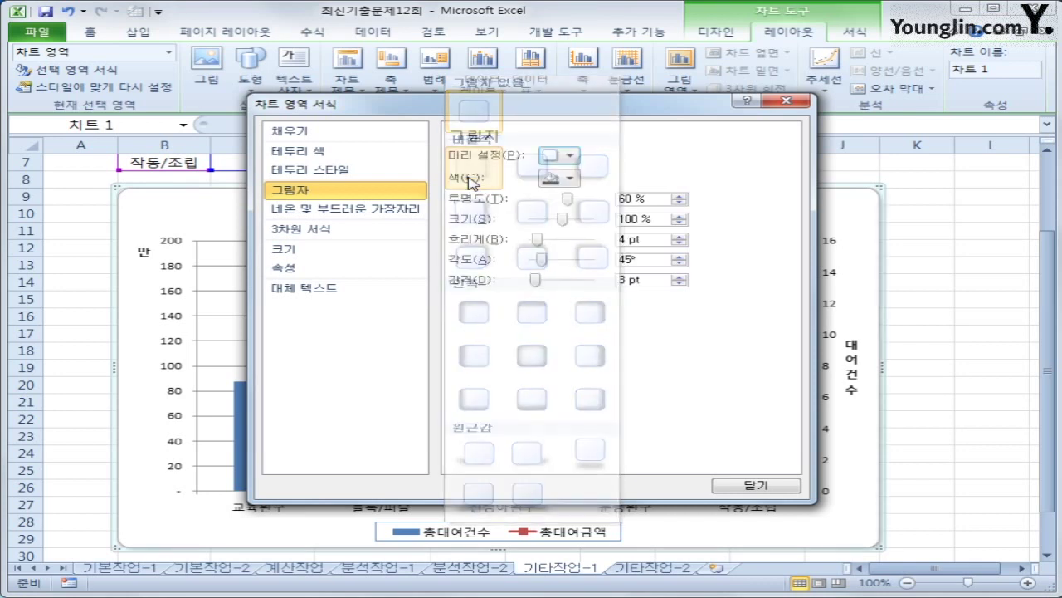
click(743, 488)
click(958, 531)
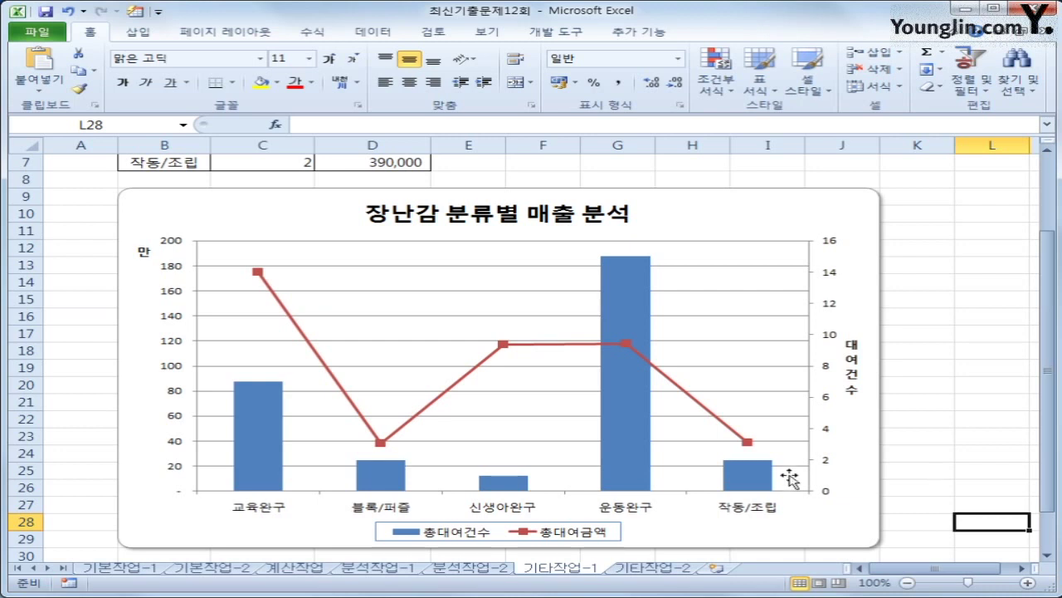
On the 기타작업-2 sheet, turn on design mode and open the Click procedure of the cmd장난감검색 button
click(663, 569)
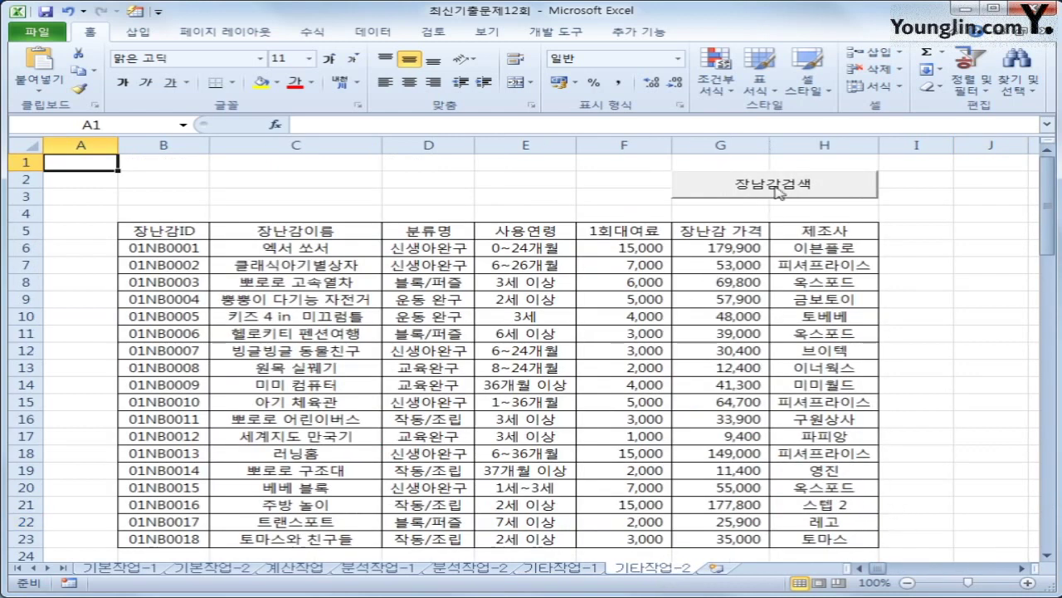
click(554, 35)
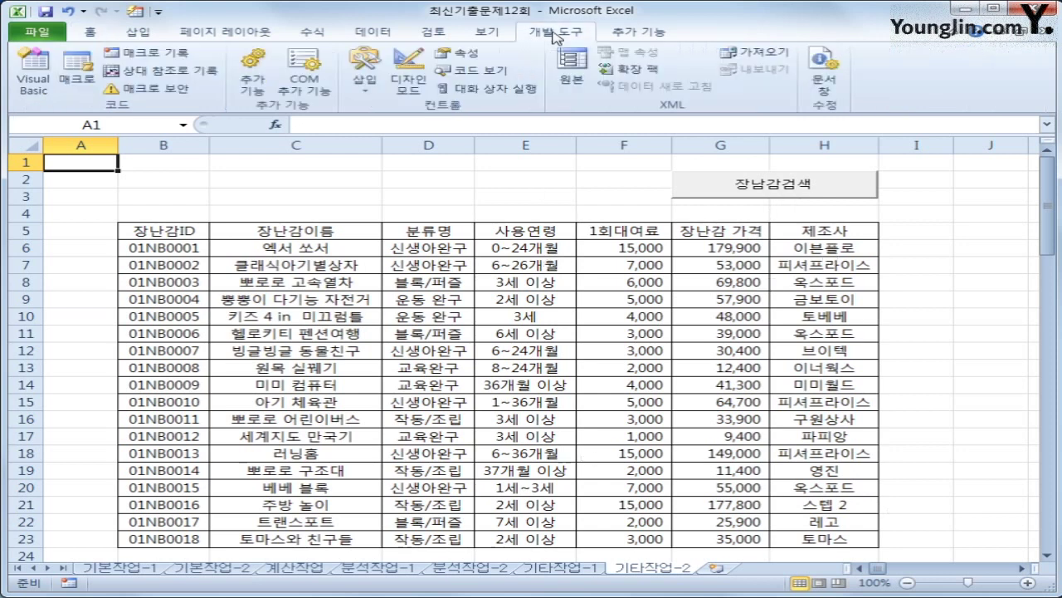
click(408, 74)
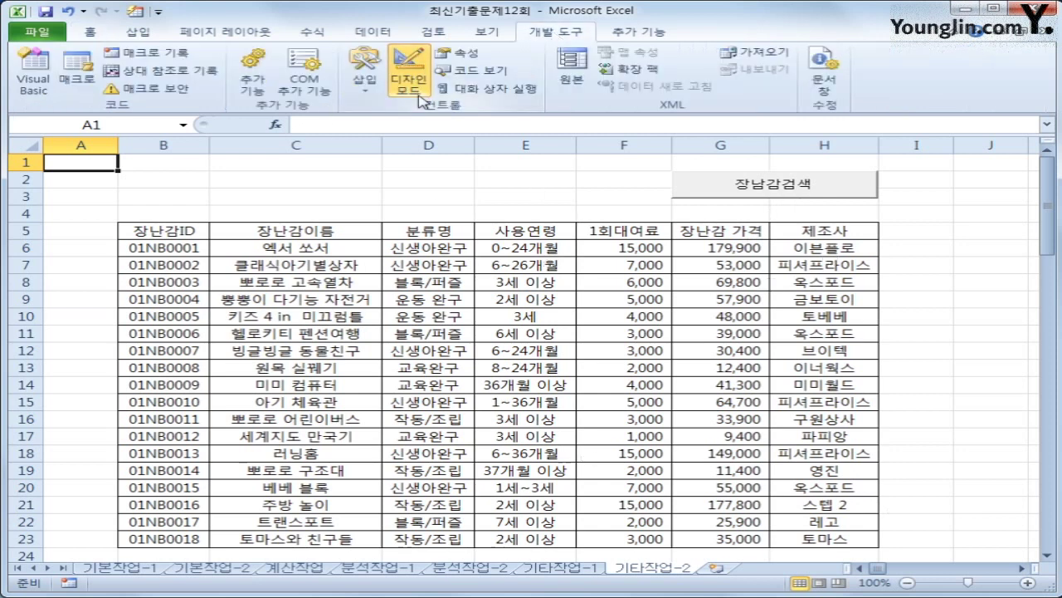
click(735, 186)
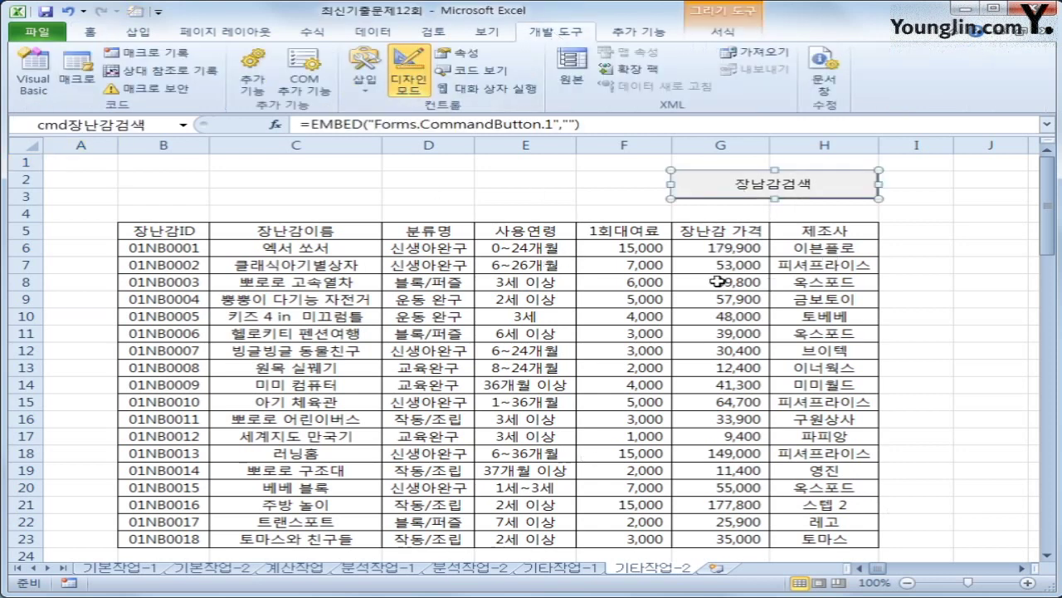
double_click(747, 194)
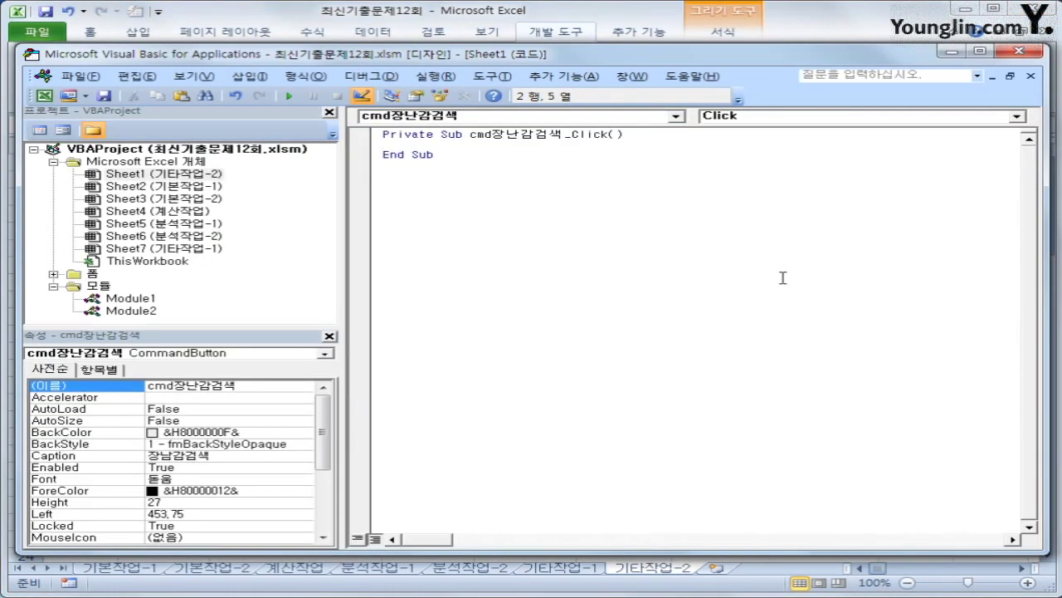
Write 장난감검색화면.Show in the cmd장난감검색_Click procedure so that the button opens the search form
text(장난감 ㄱ)
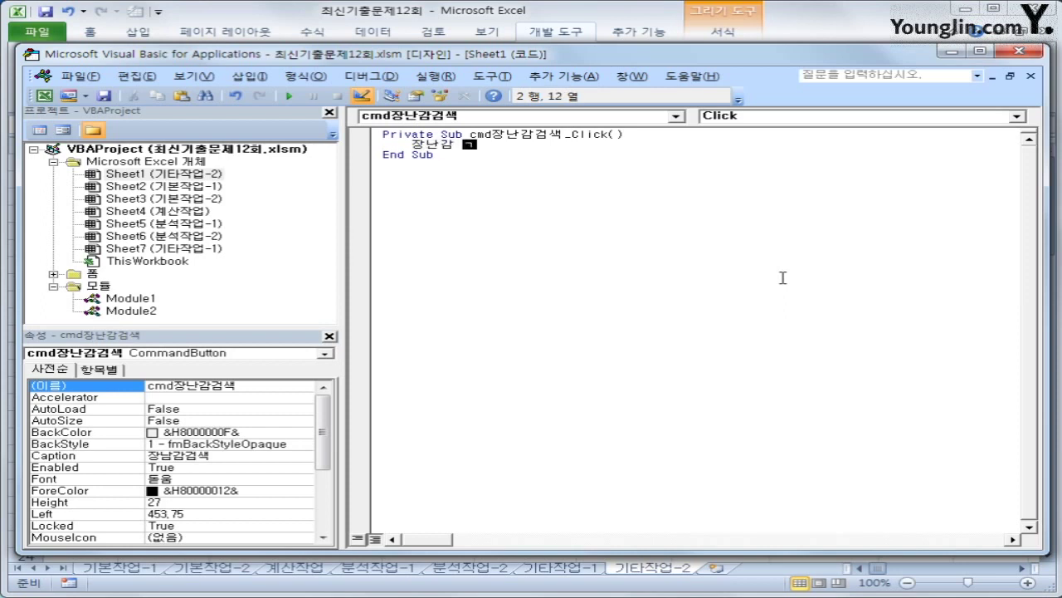
text(검색화면.sh)
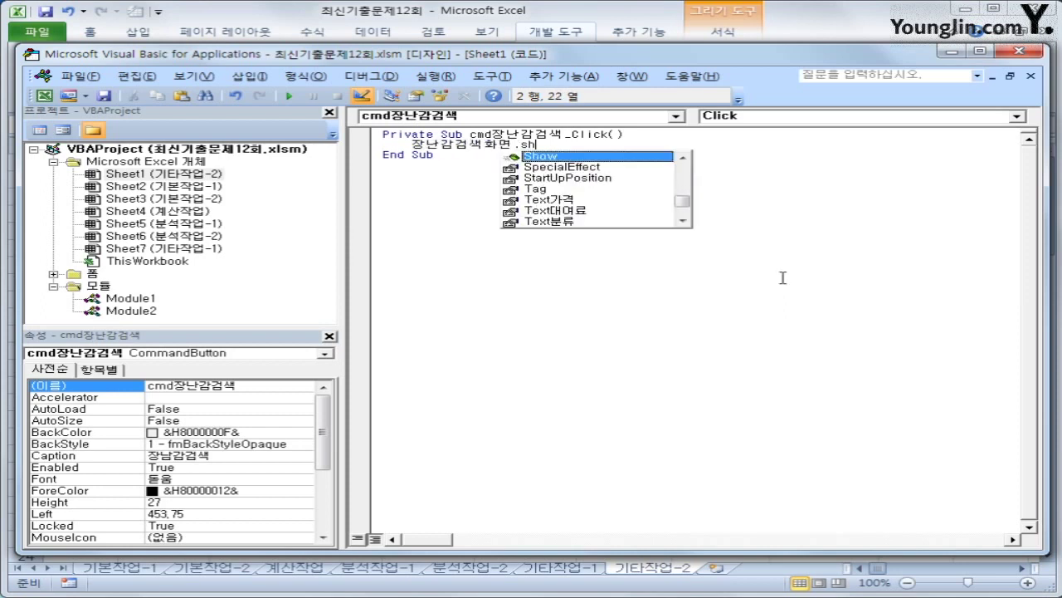
key(Tab)
key(Down)
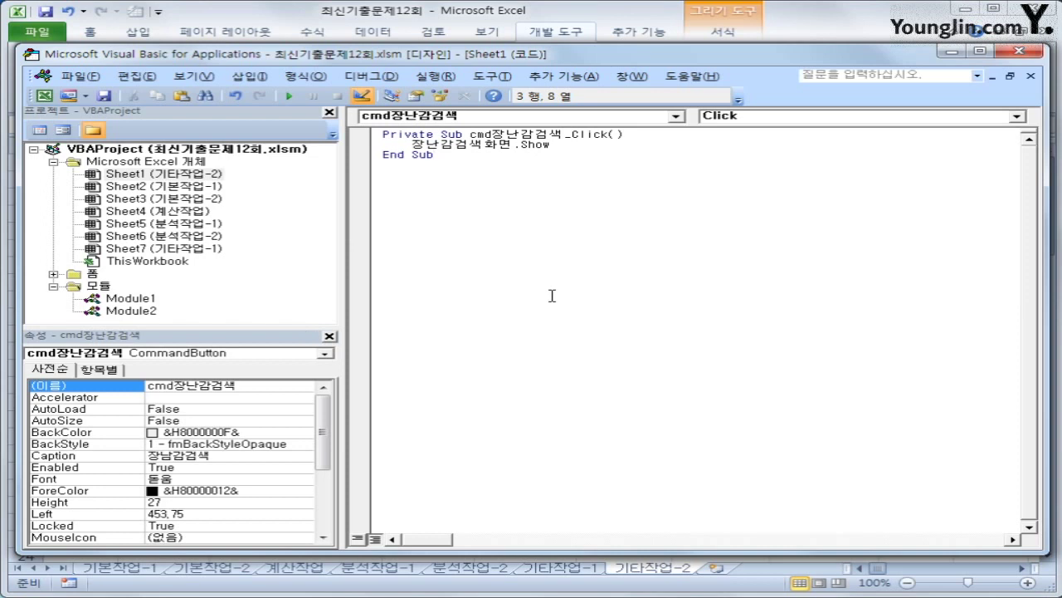
Open the code of the 장난감검색화면 form and create its UserForm Initialize procedure
click(53, 274)
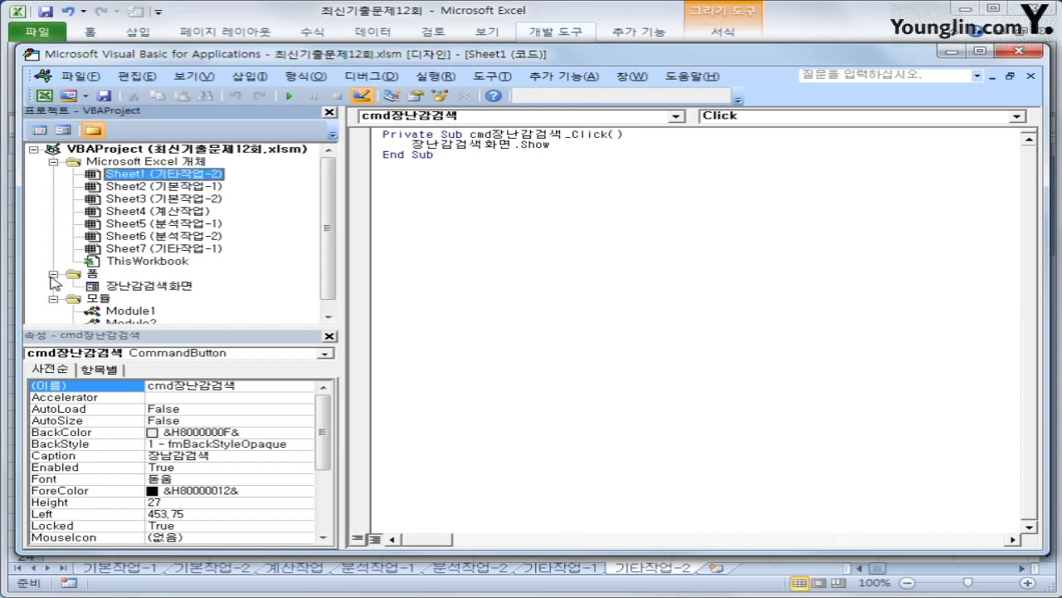
click(108, 287)
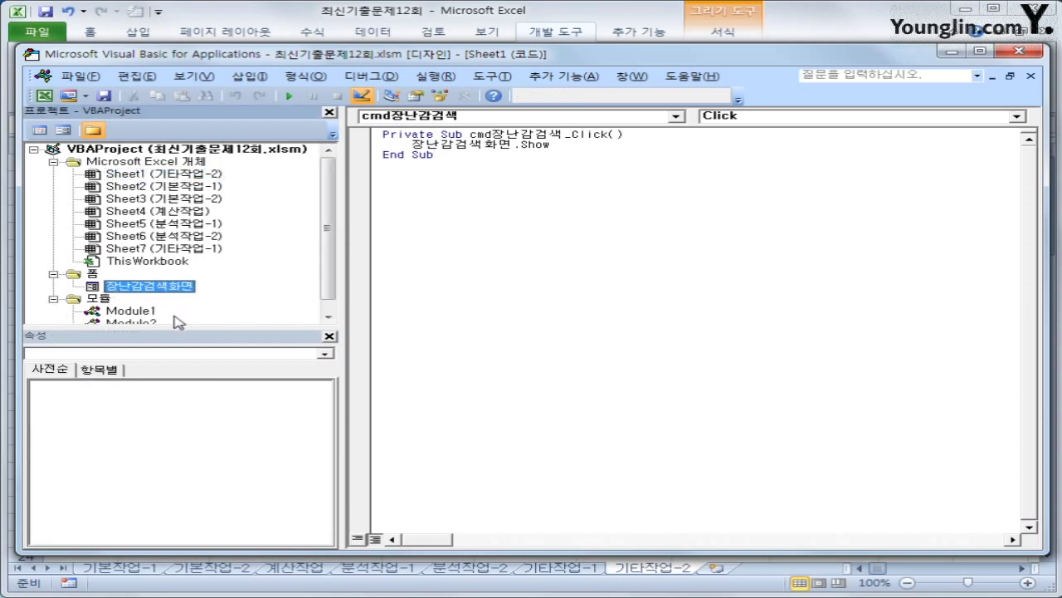
click(39, 131)
click(600, 118)
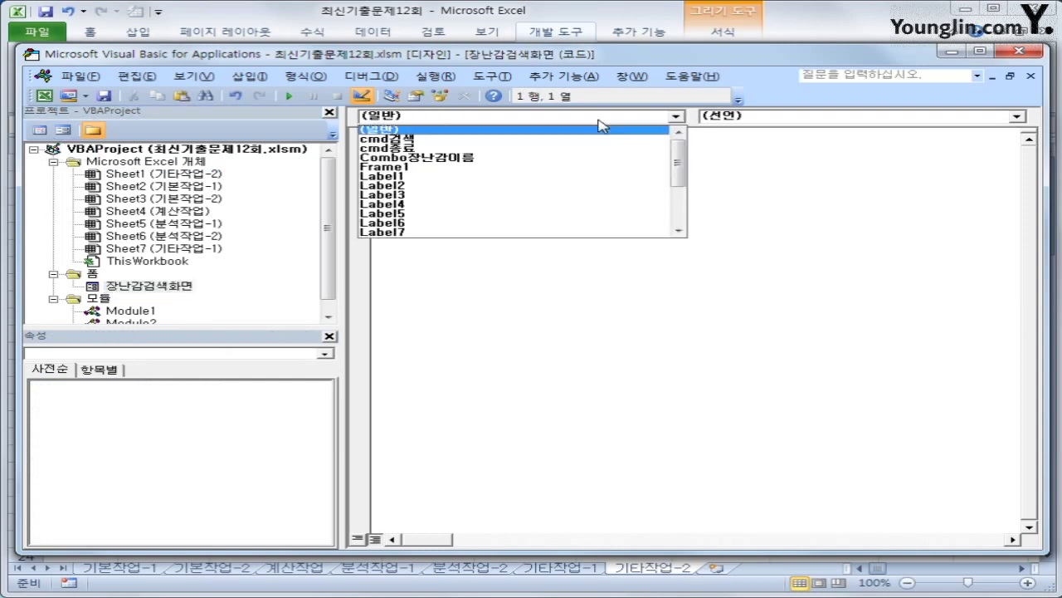
drag(682, 163, 682, 216)
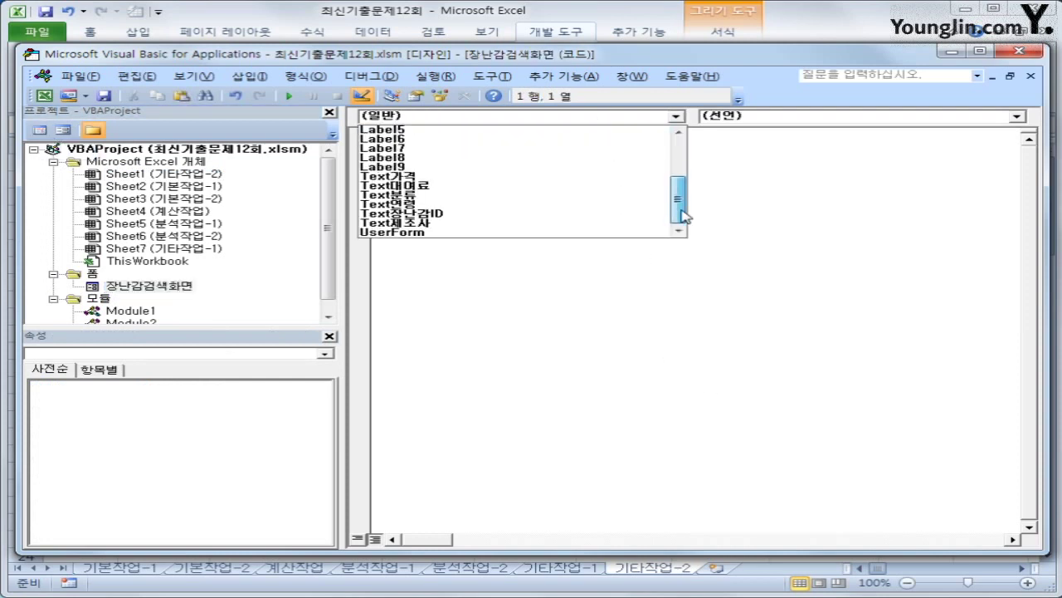
click(604, 233)
click(783, 119)
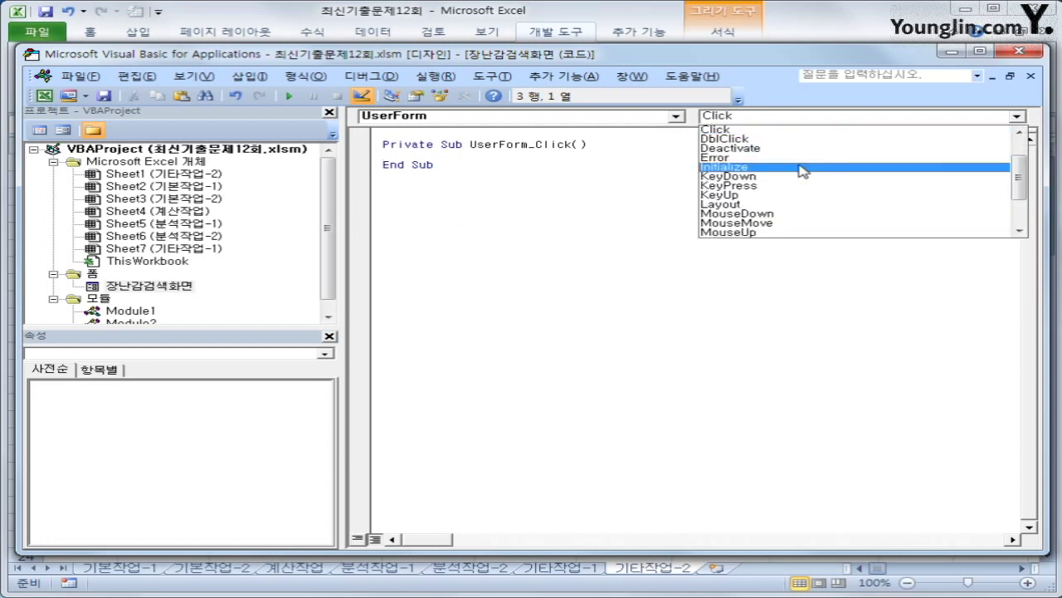
click(801, 169)
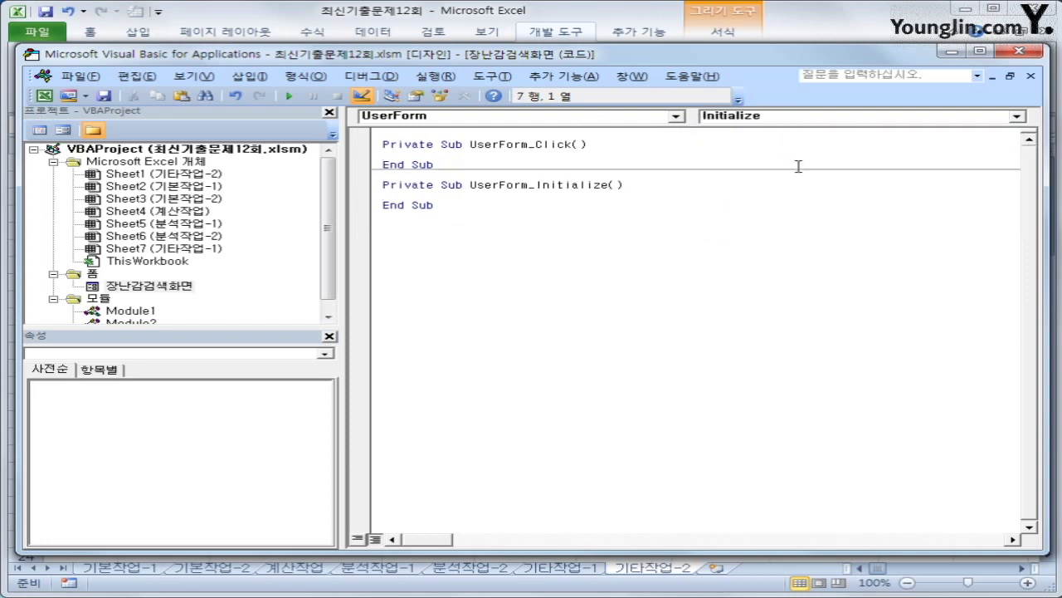
In UserForm_Initialize, write Combo장난감이름.RowSource = "C6:C23" to fill the toy name list
text(combo장난간이)
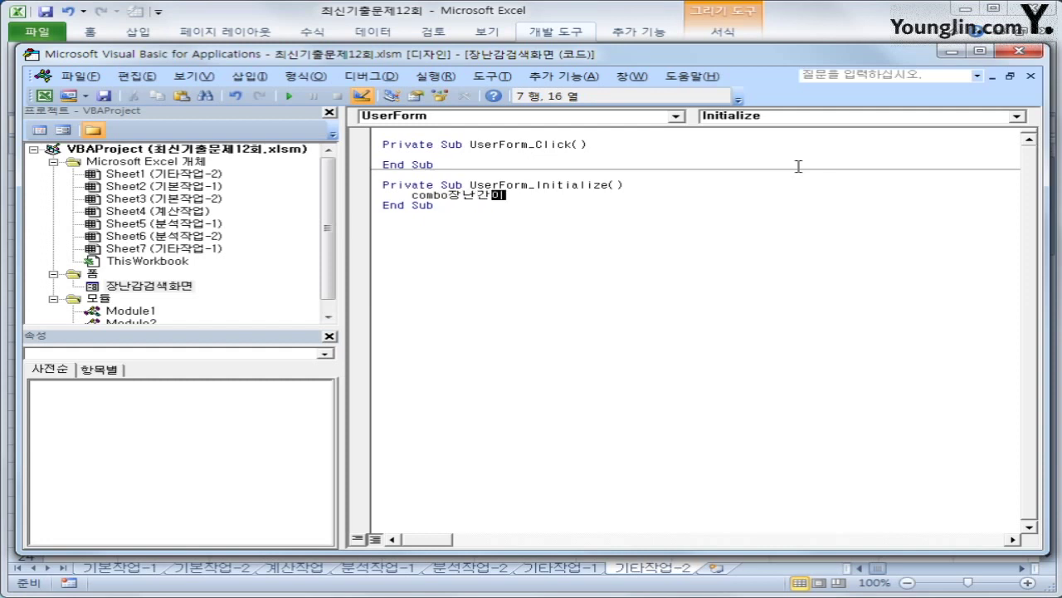
text(름.ro)
key(BackSpace)
key(BackSpace)
key(BackSpace)
key(BackSpace)
key(BackSpace)
key(BackSpace)
key(BackSpace)
key(BackSpace)
text(난감이름.)
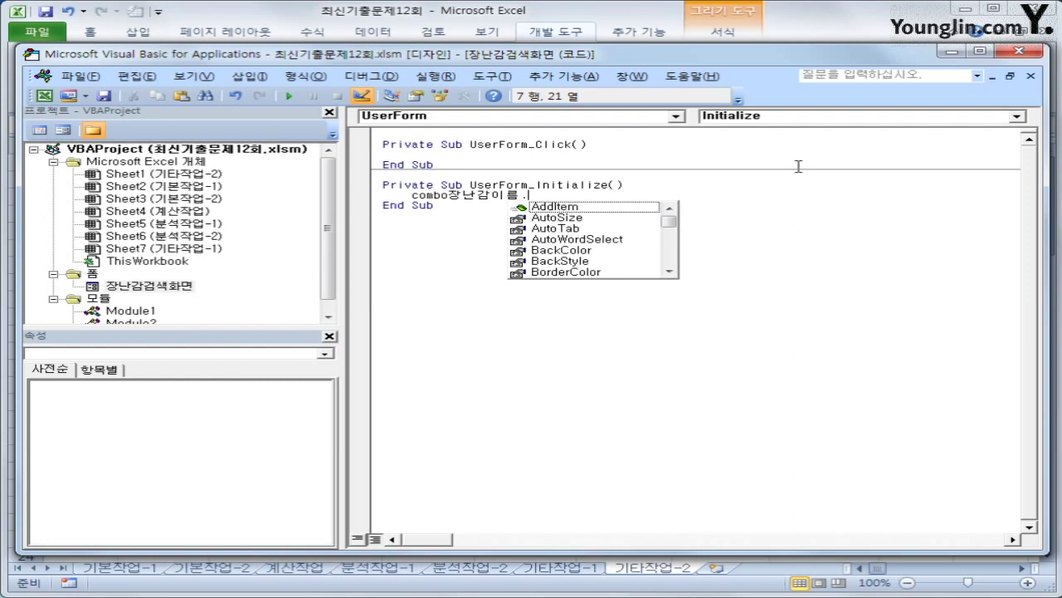
text(rowSource =)
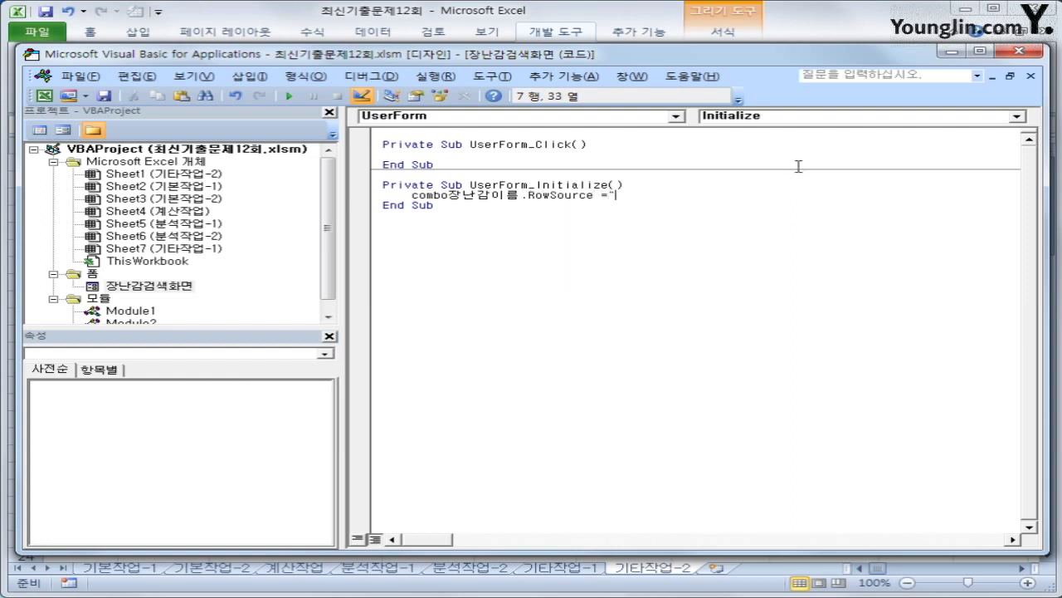
text("ㅊ6:)
key(BackSpace)
text(C6:C23")
key(Down)
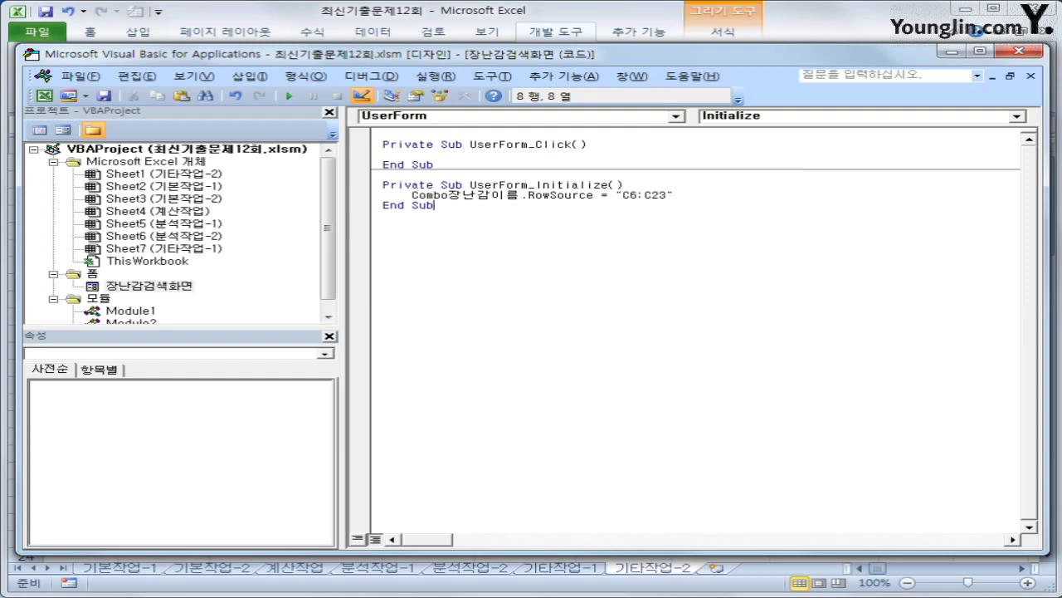
key(Return)
Create the Click procedure of the cmd종료 button and write Unload Me in it to close the form
click(551, 120)
drag(676, 208, 676, 147)
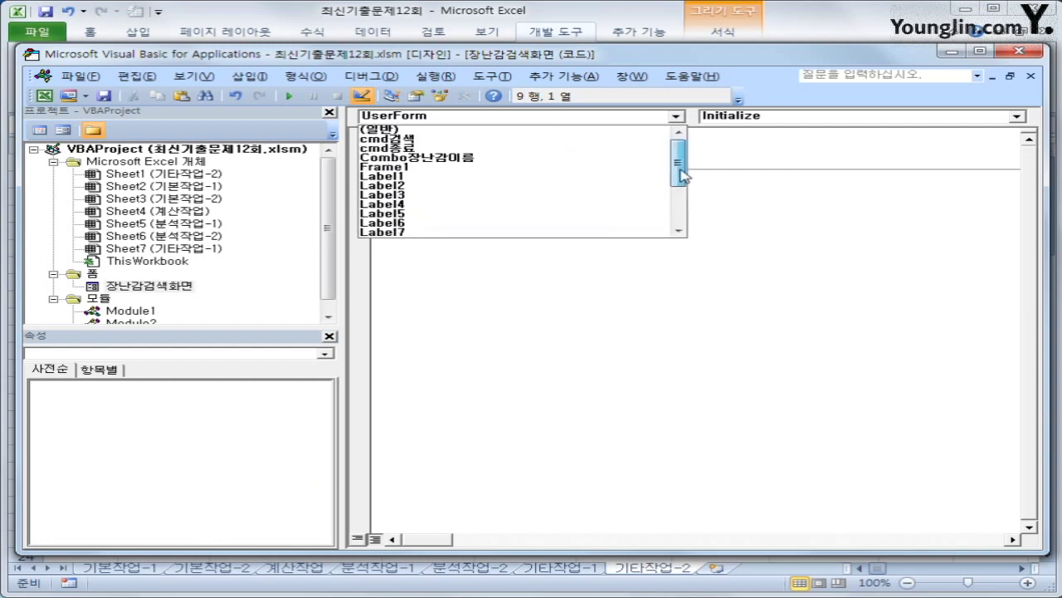
click(552, 147)
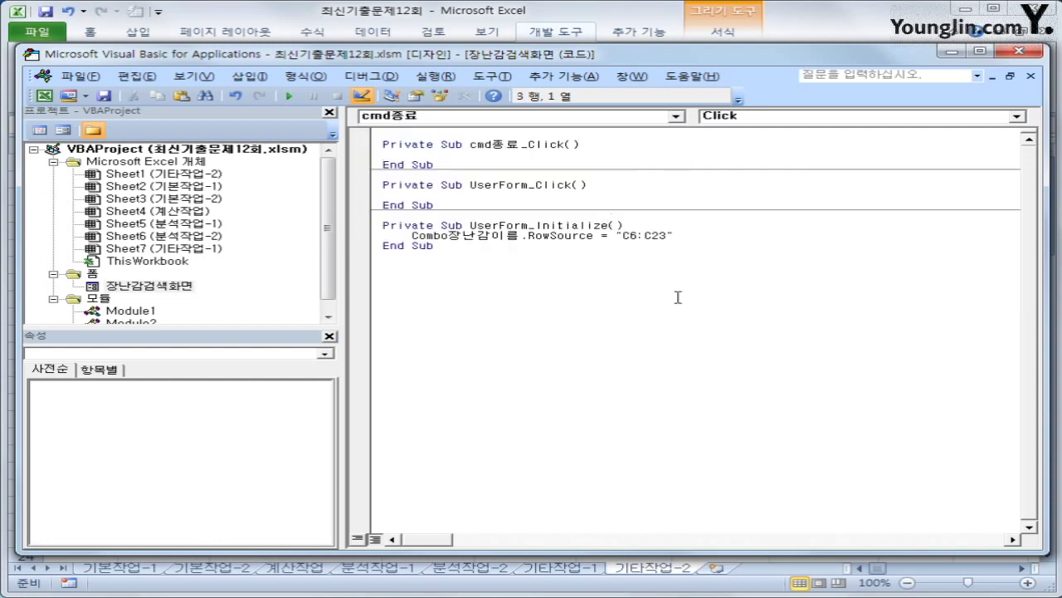
key(Tab)
text(unload me)
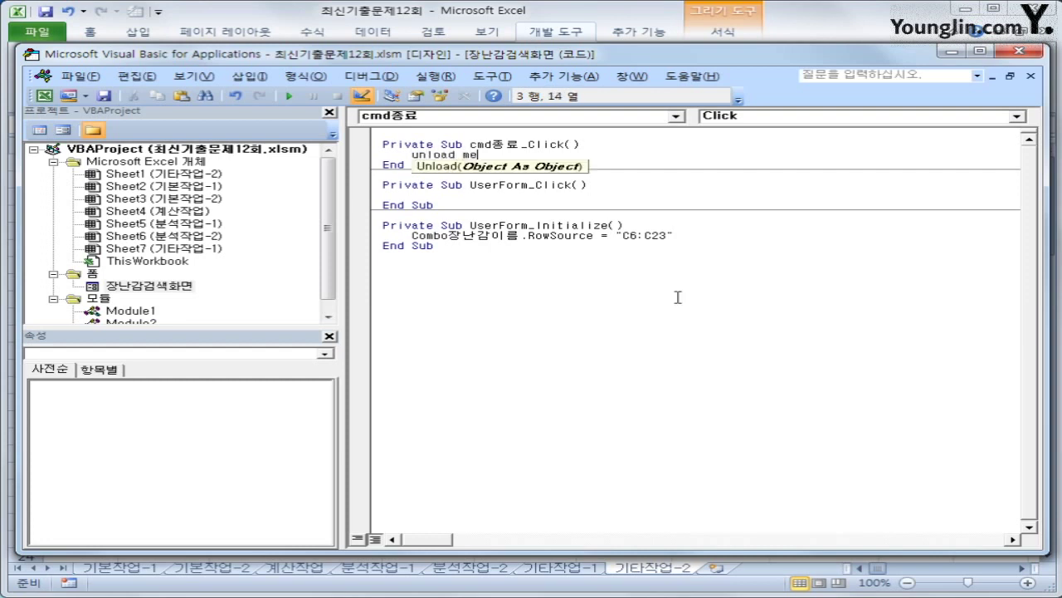
key(Down)
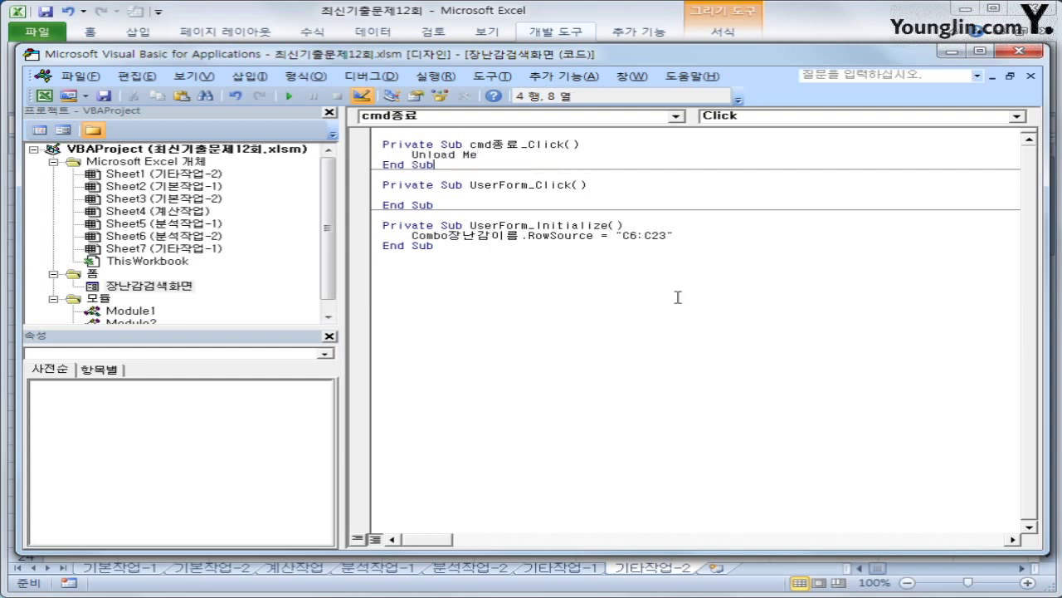
click(678, 297)
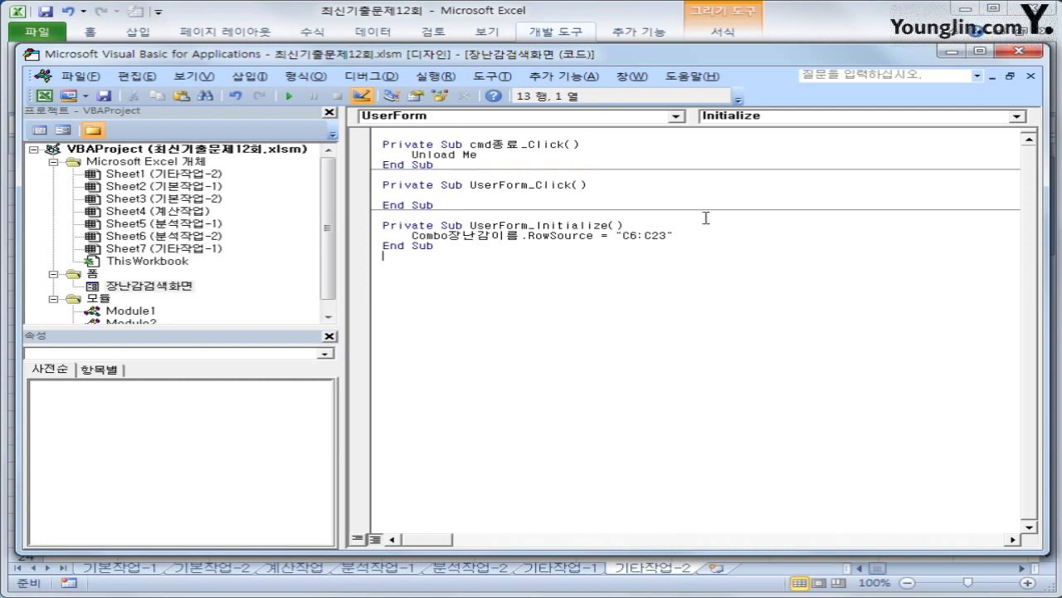
Return to the 기타작업-2 sheet, turn off design mode and open the search form with the 장난감검색 button
click(1019, 53)
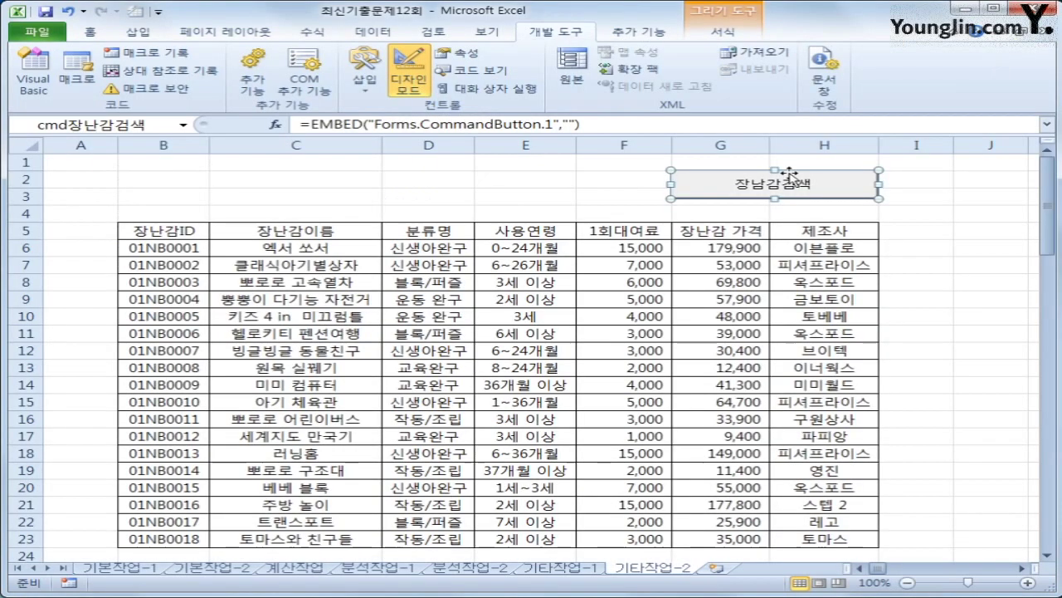
click(408, 79)
click(747, 192)
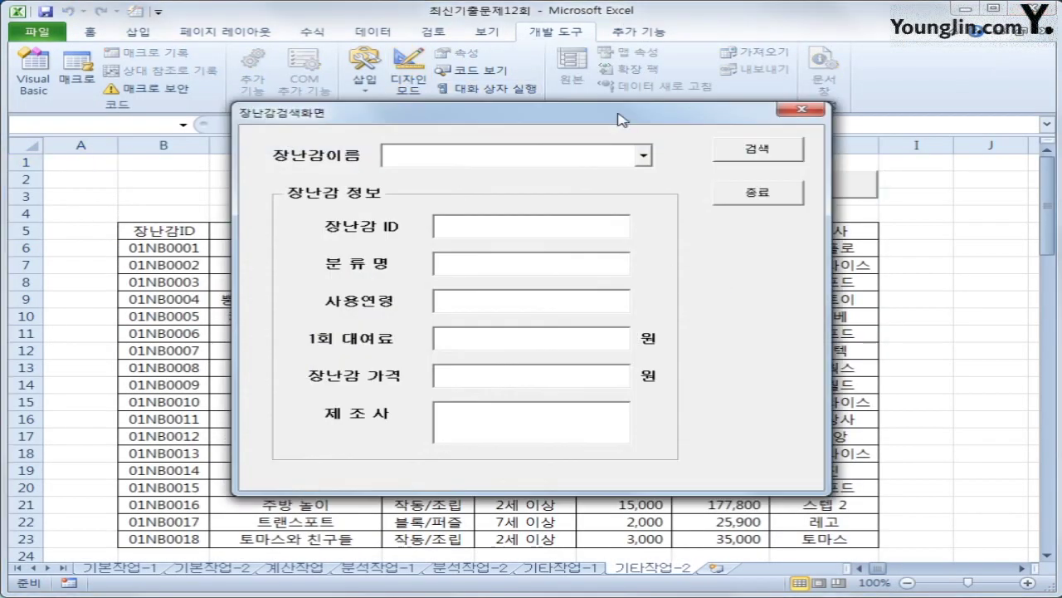
Test the form by choosing 엑서 쏘서 as 장난감이름, running 검색 and closing it with 종료
drag(614, 106, 651, 104)
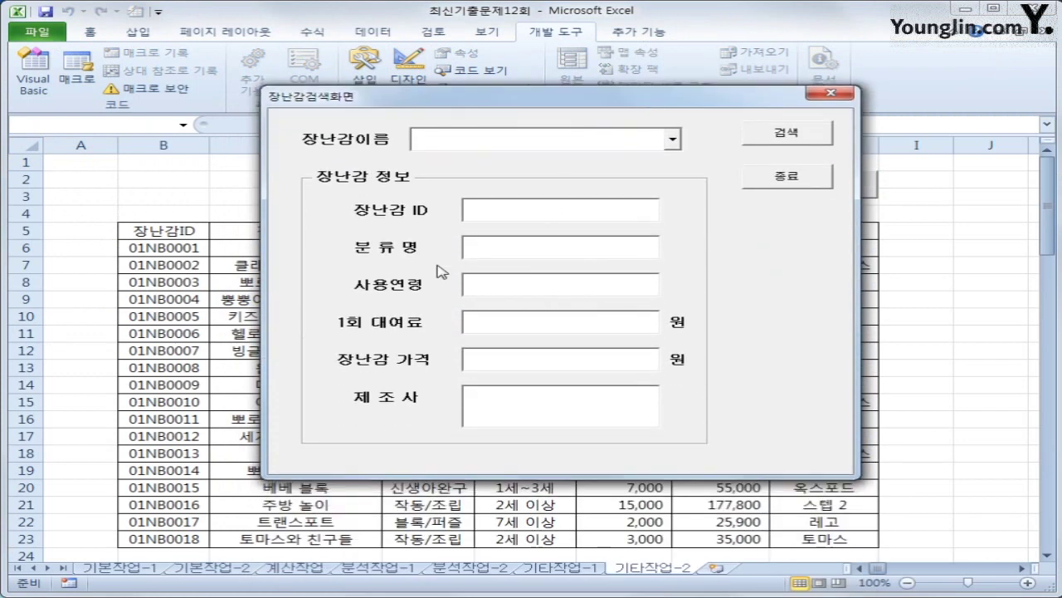
click(672, 139)
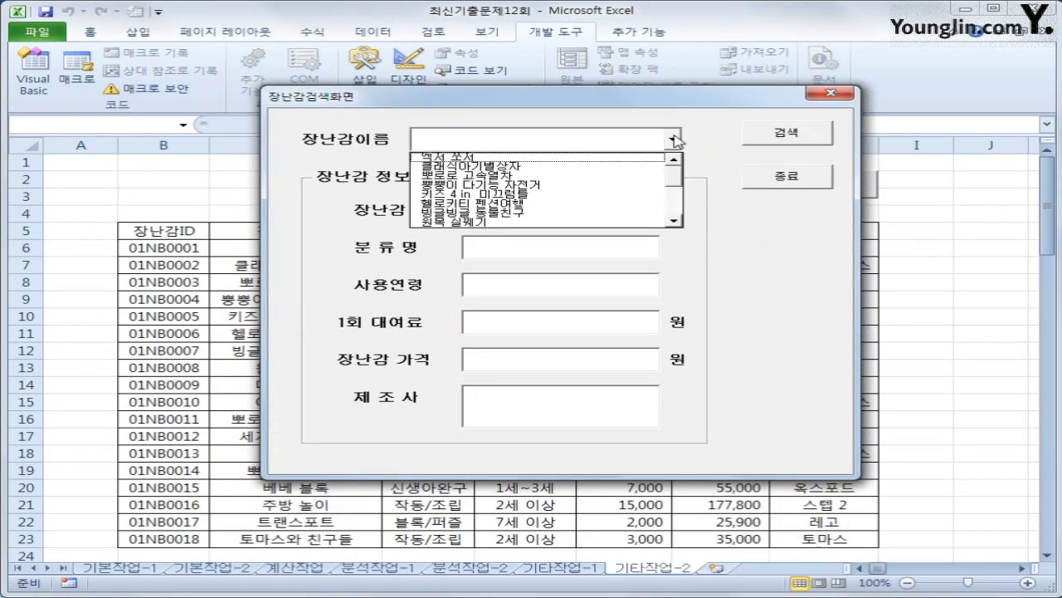
click(653, 164)
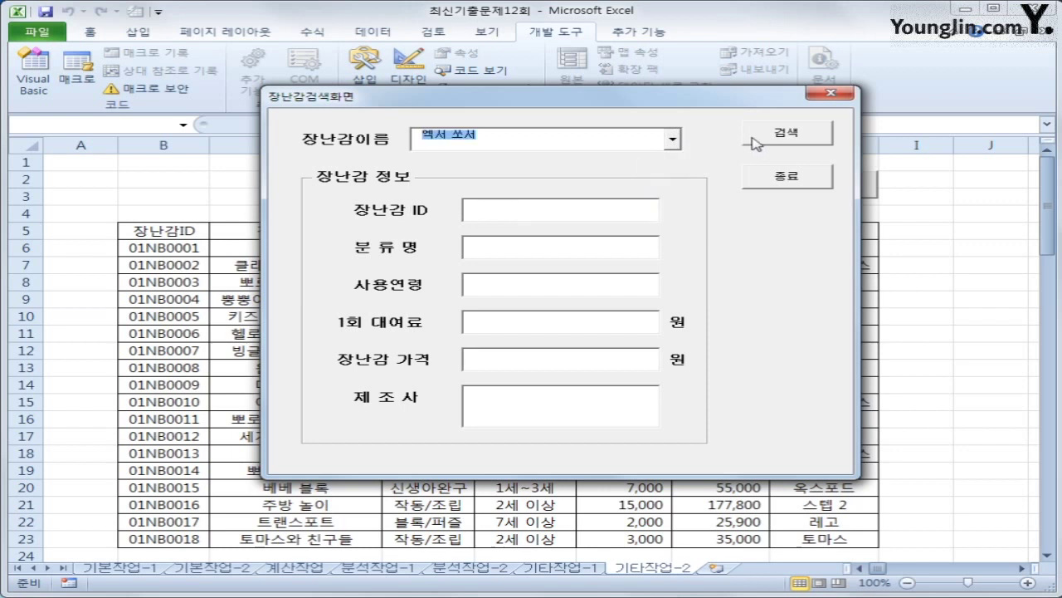
click(755, 141)
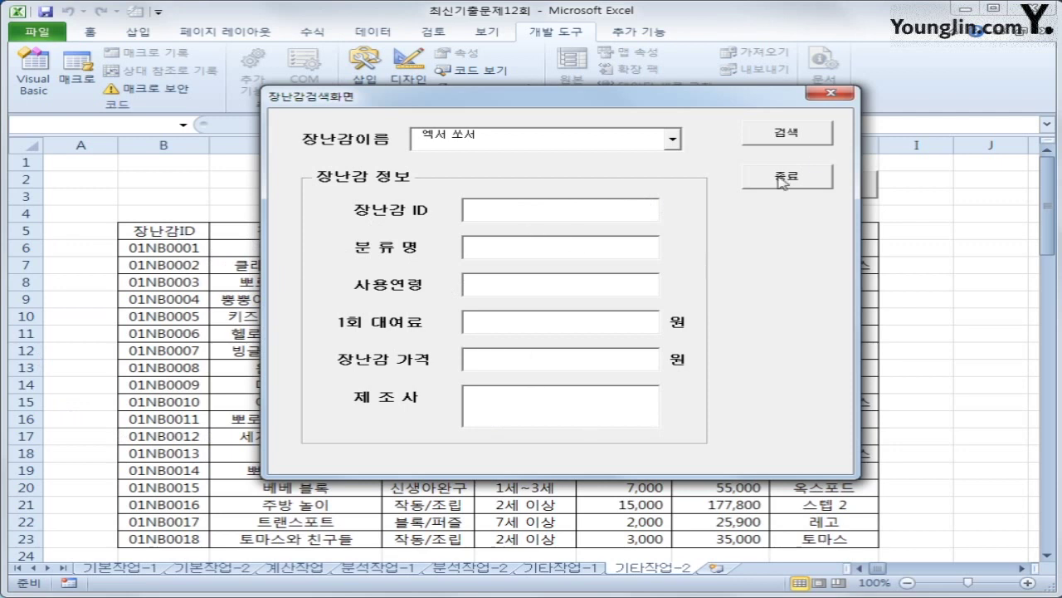
click(804, 174)
Reopen the search form from the sheet, view its 장난감이름 list and close the form with 종료
click(161, 234)
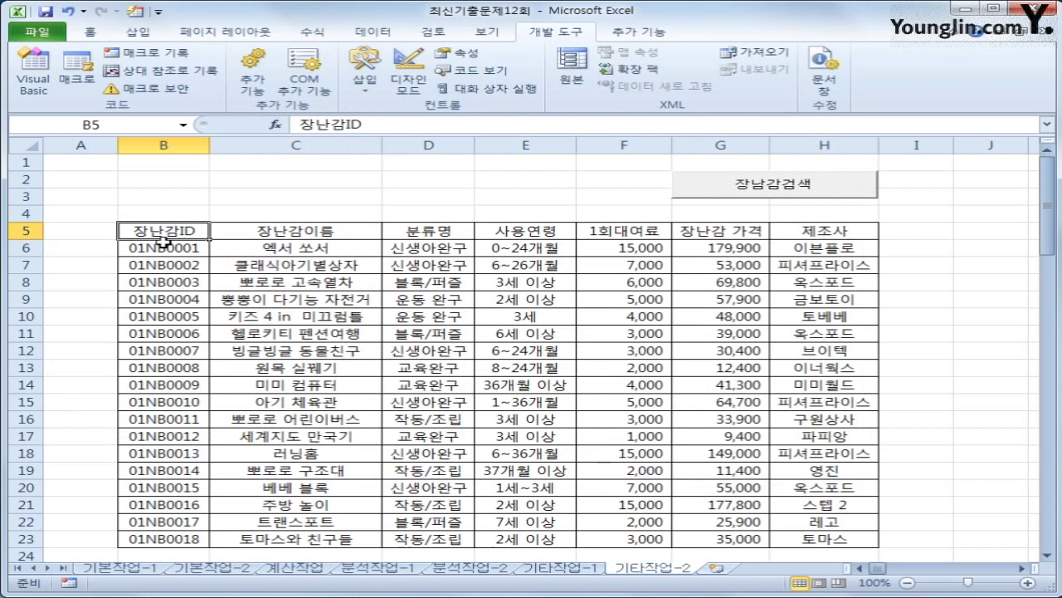
click(807, 192)
click(643, 156)
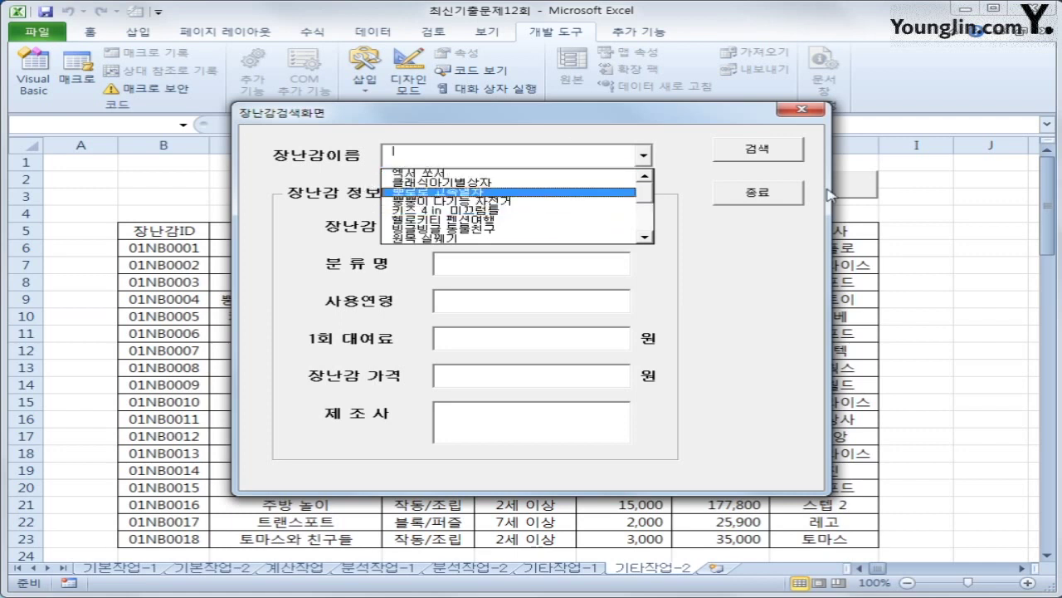
click(789, 194)
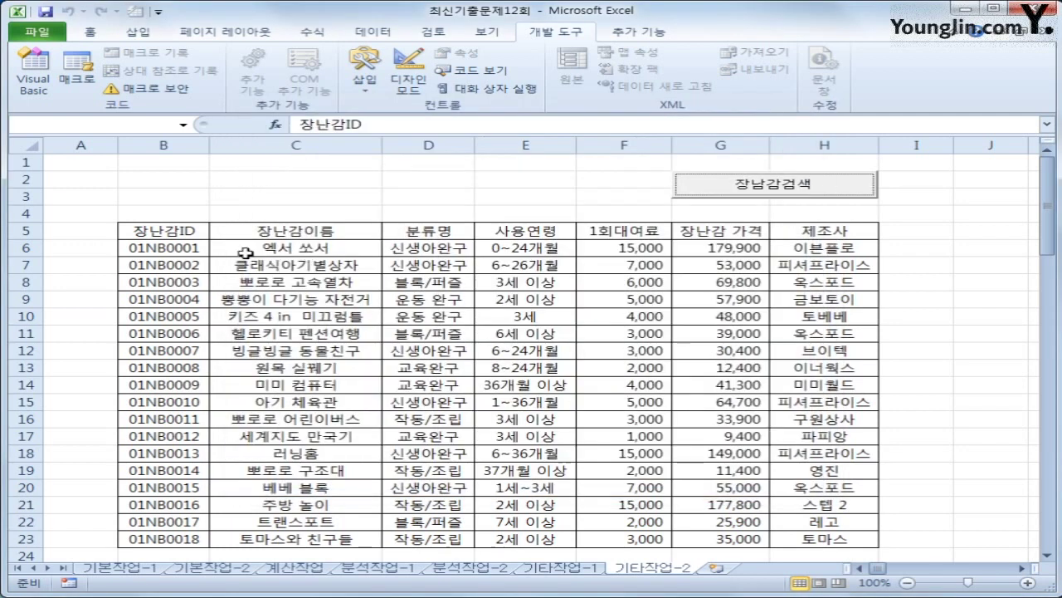
Compare the toy records in B6:H6 and B7:H7 with the form's 장난감이름 list, and highlight column B
drag(164, 249, 822, 249)
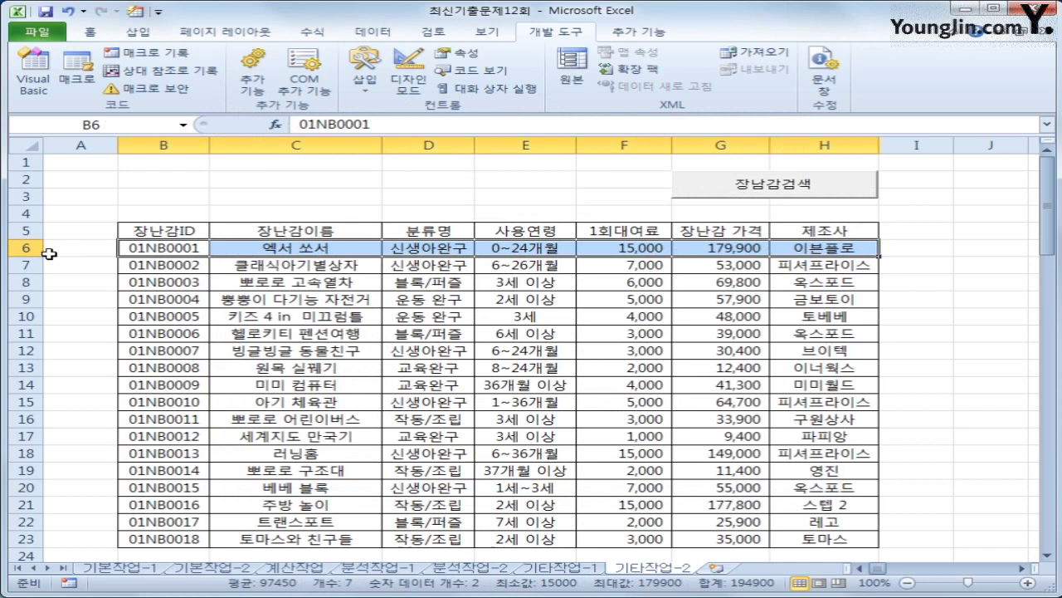
drag(169, 247, 807, 247)
click(708, 192)
click(643, 157)
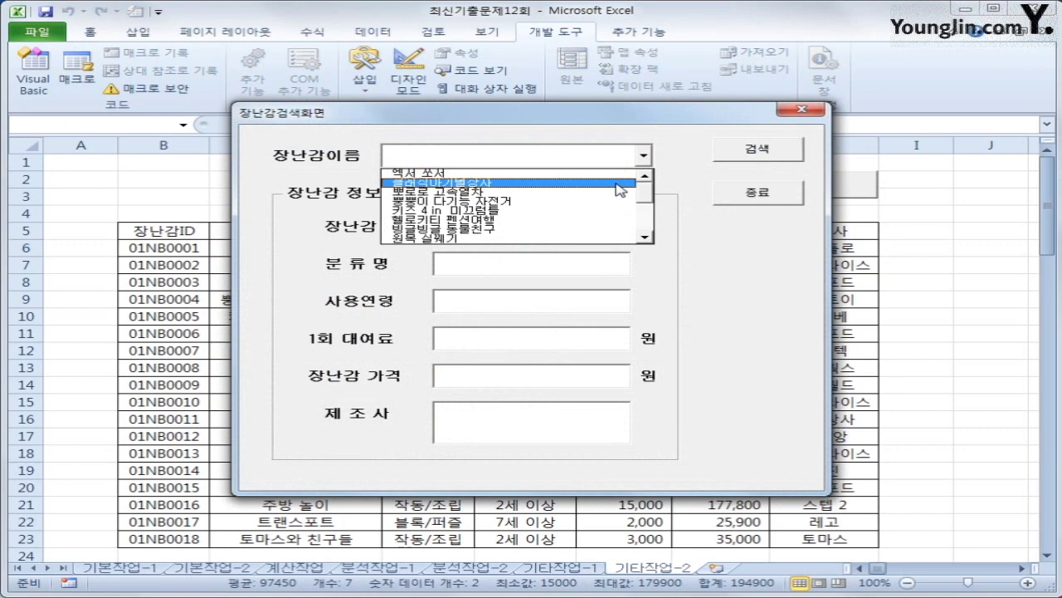
click(787, 193)
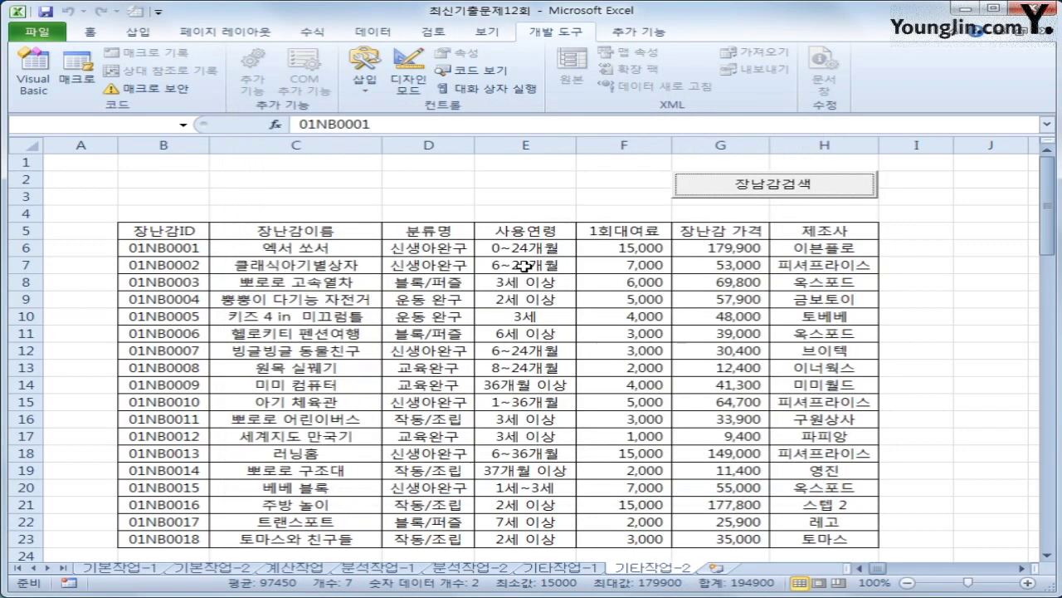
drag(194, 266, 817, 265)
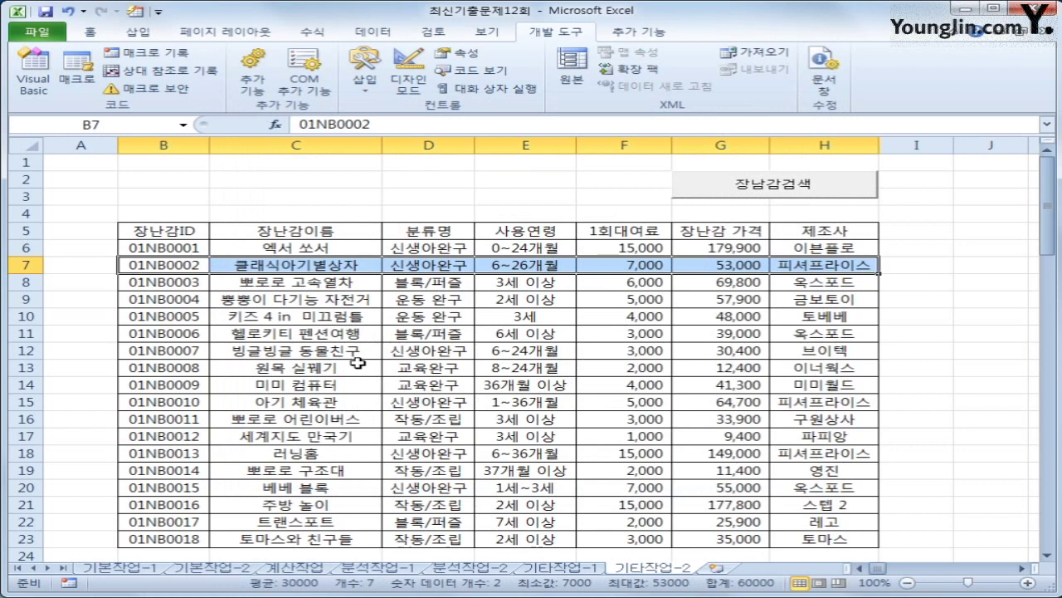
click(183, 145)
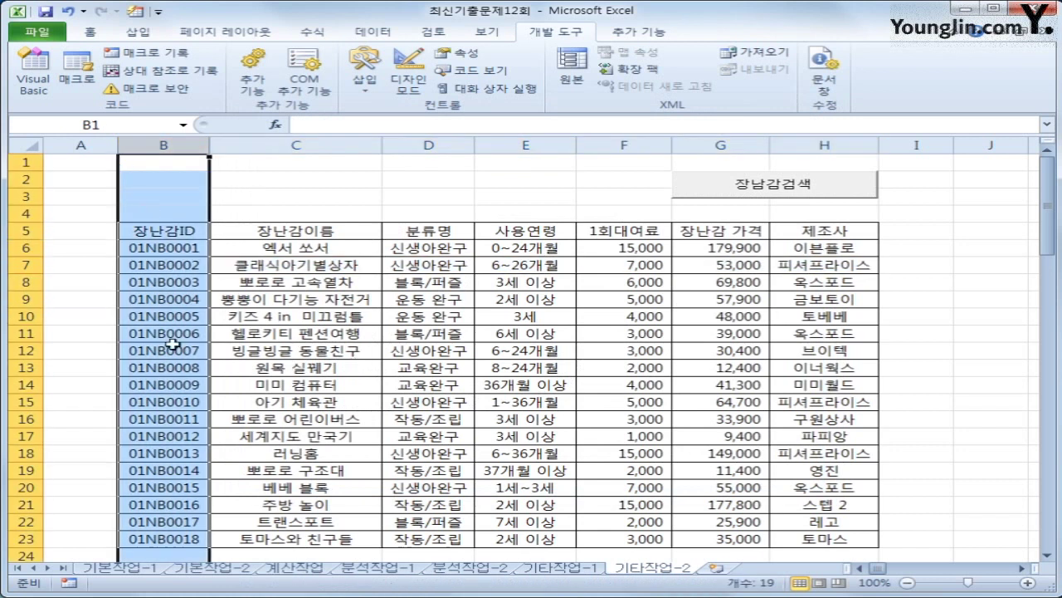
drag(143, 174, 197, 186)
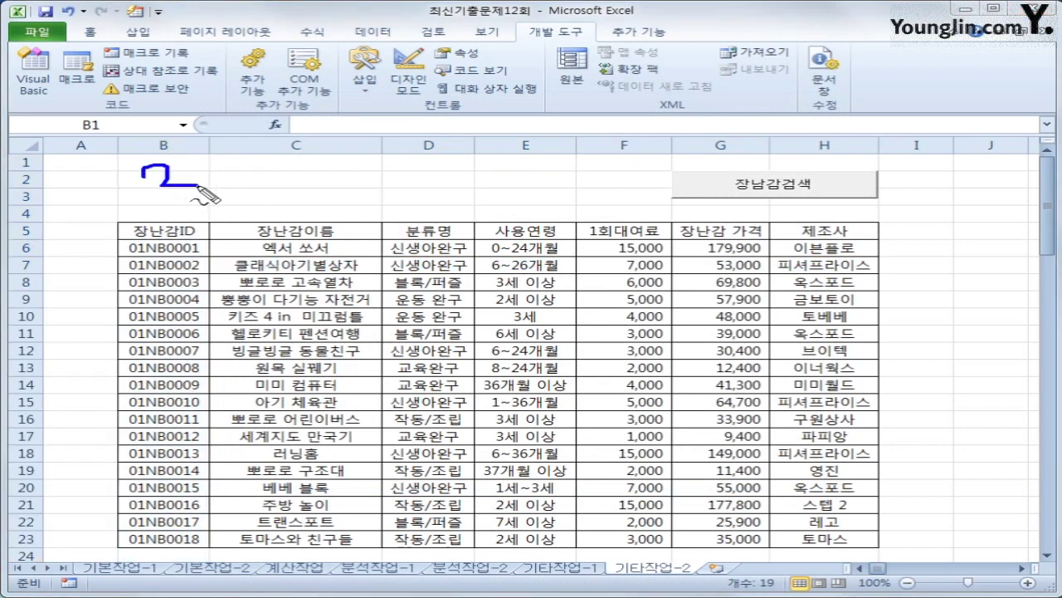
mouse_move(291, 171)
mouse_down()
mouse_move(326, 206)
mouse_move(316, 207)
mouse_up()
mouse_move(440, 171)
mouse_down()
mouse_move(423, 184)
mouse_move(456, 210)
mouse_move(430, 222)
mouse_up()
mouse_move(508, 173)
mouse_down()
mouse_move(550, 194)
mouse_move(548, 216)
mouse_move(547, 179)
mouse_up()
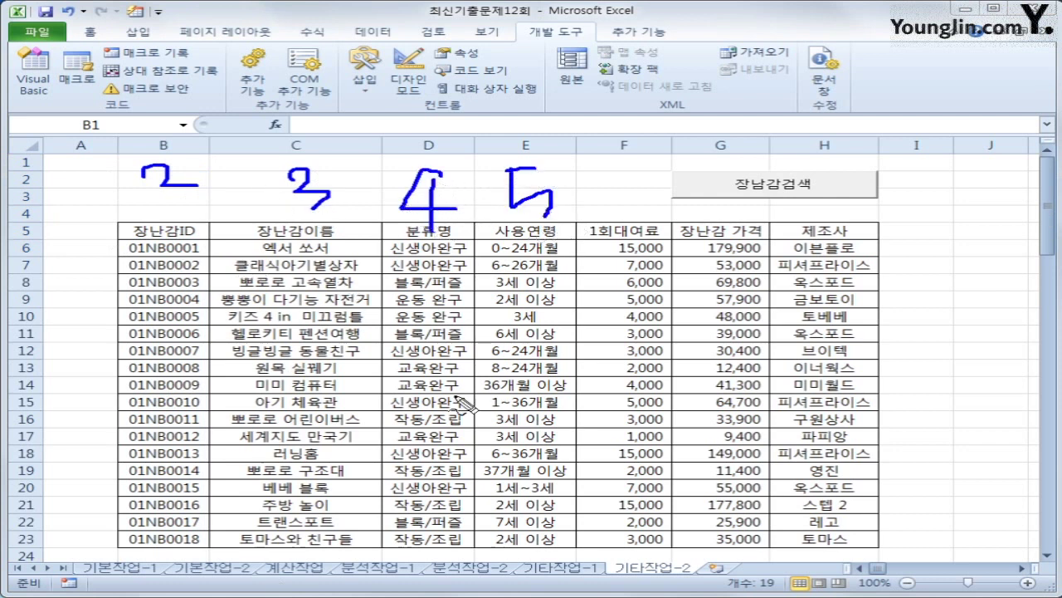
key(Escape)
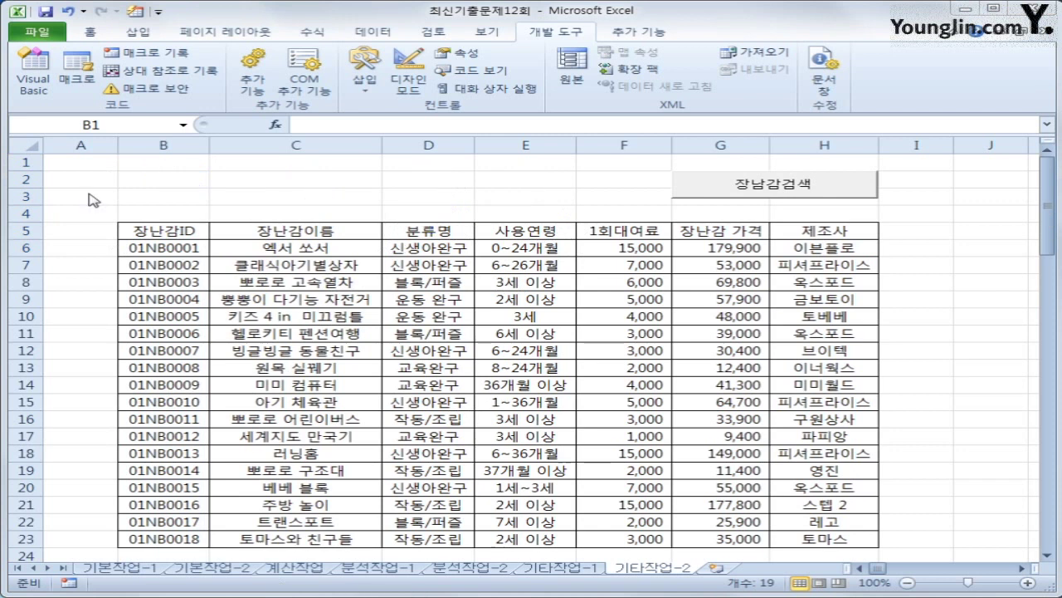
key(ctrl+space)
Reopen the Visual Basic editor and create the Click procedure of the form's cmd검색 button
click(33, 73)
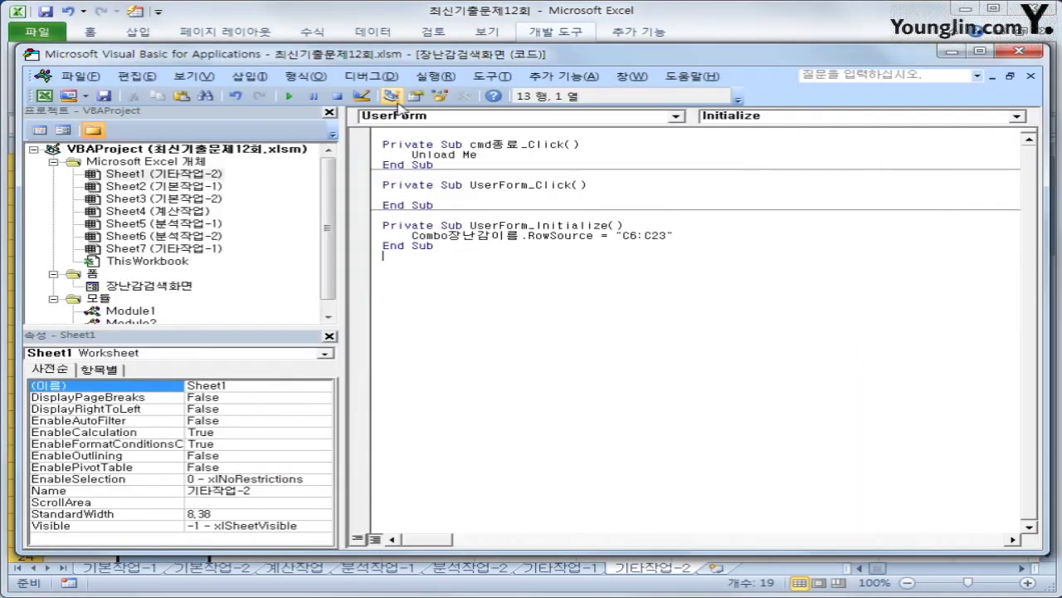
click(677, 115)
scroll(678, 198, up, 3)
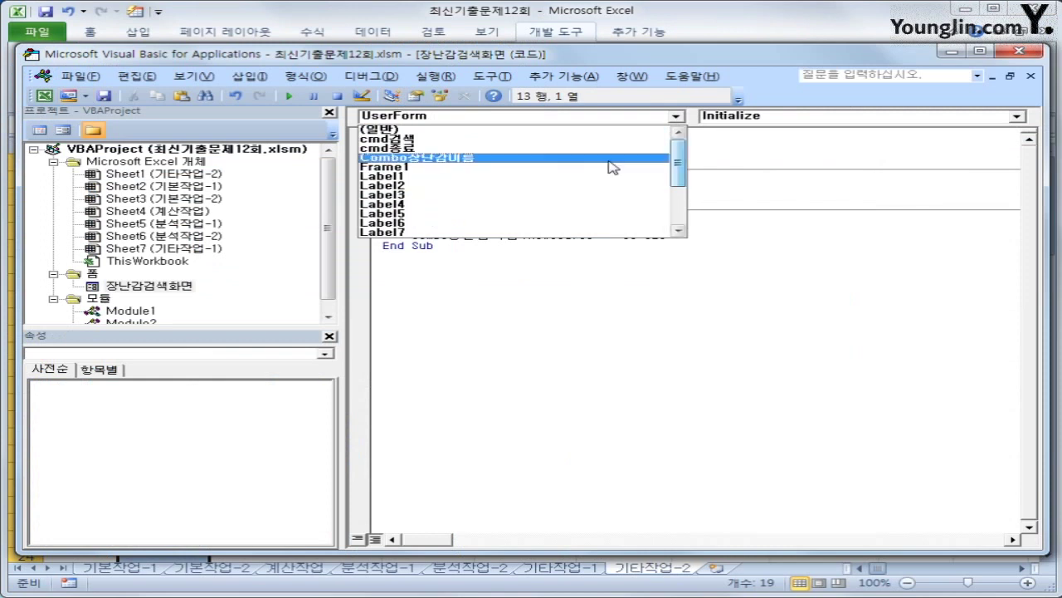
click(528, 139)
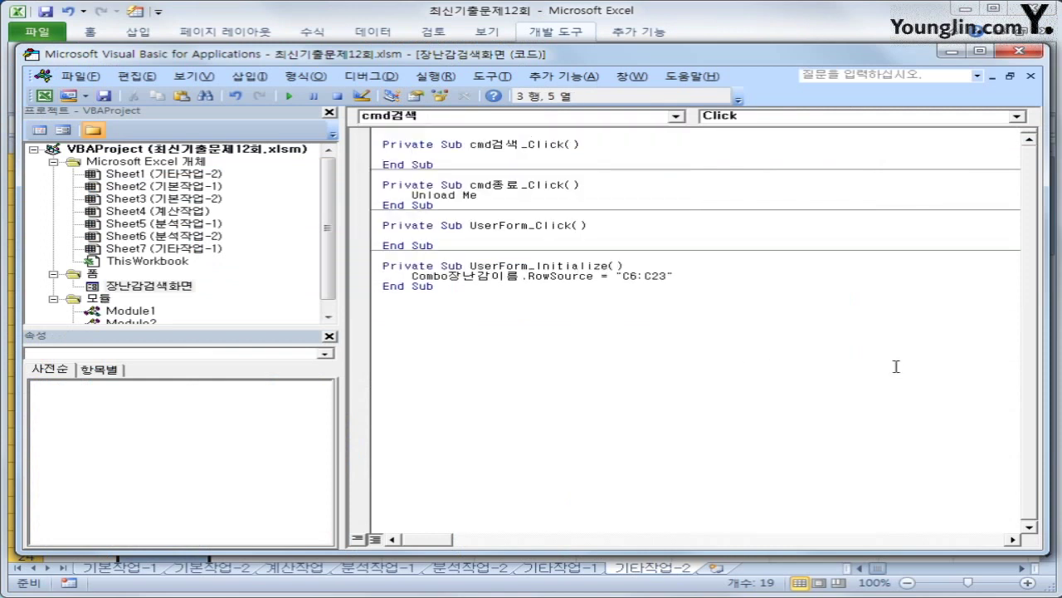
In the cmd검색 Click procedure, write iRow = Combo장난감이름.ListIndex + 6, followed by a blank line
text(iRow = combo)
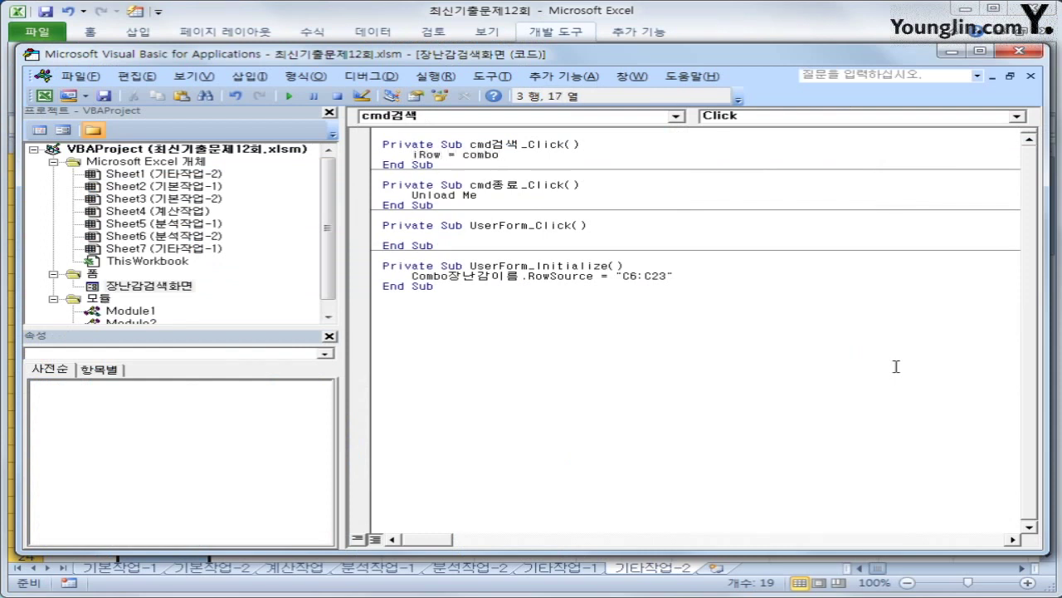
text(장난감이름.)
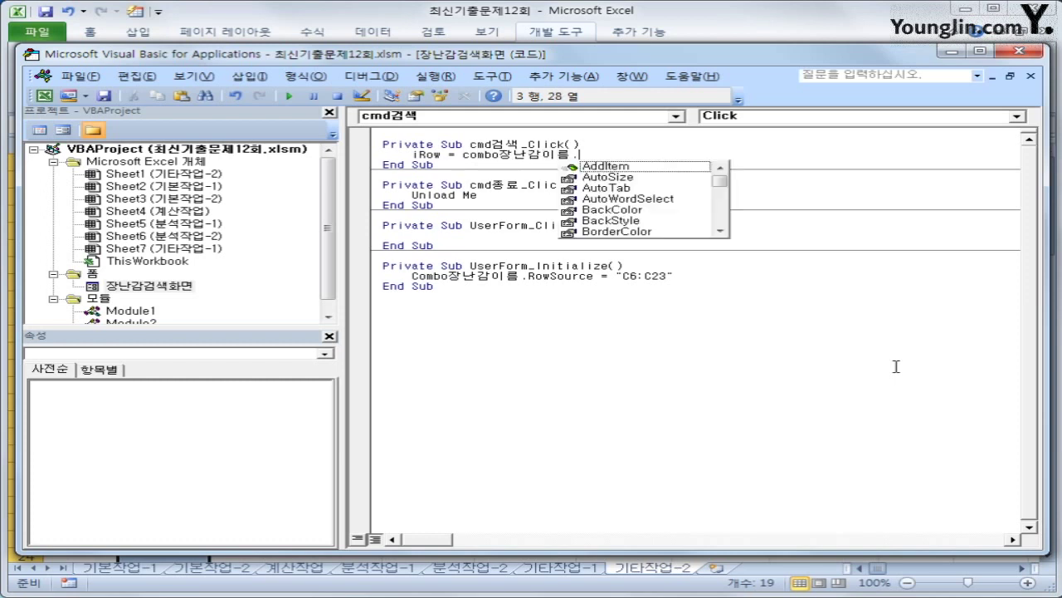
text(lis)
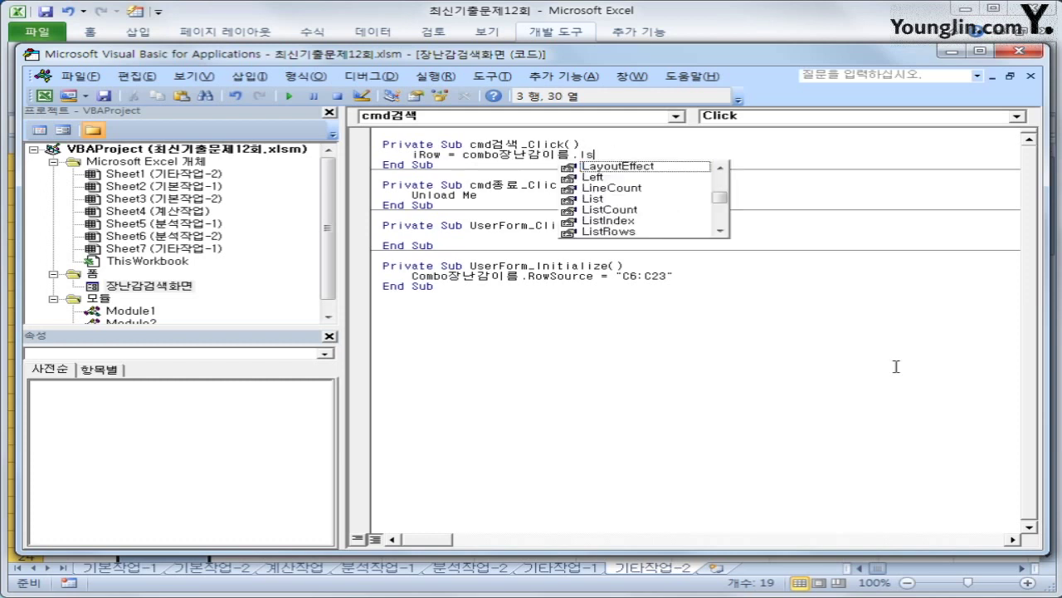
text(tin)
key(Tab)
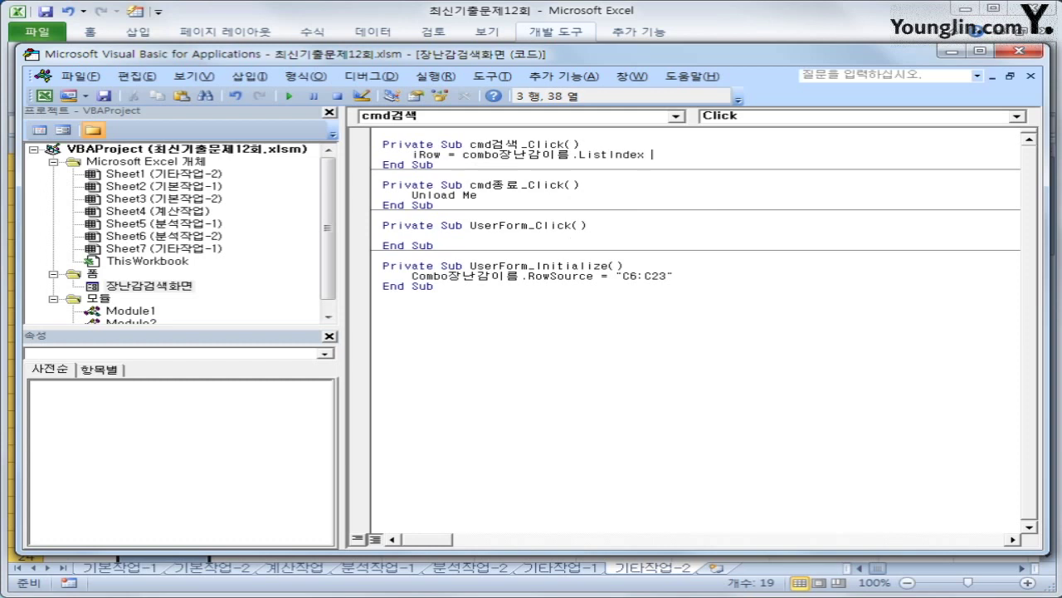
text(+ 6)
key(Return)
key(Return)
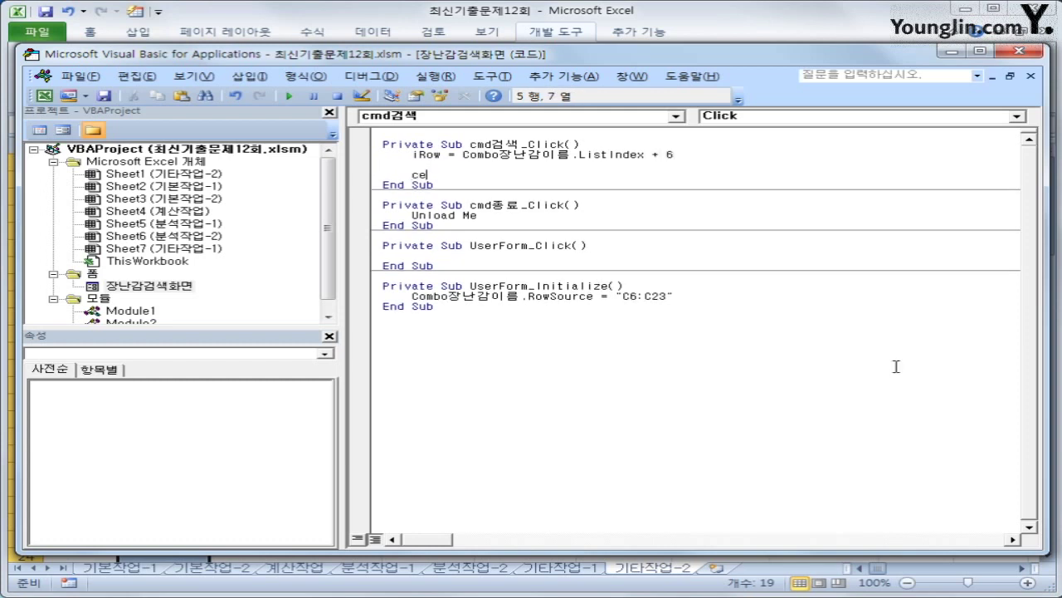
Add the line Text장난감ID = Cells(iRow, 2) below the iRow statement
text(ce)
key(BackSpace)
key(BackSpace)
text(text장난감id)
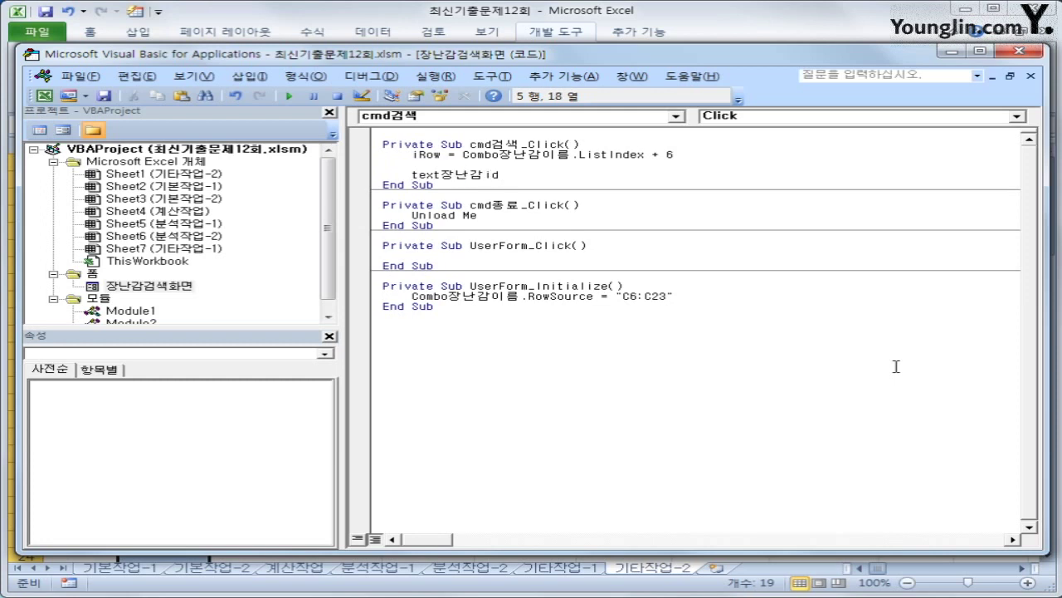
text(ID =cells(iRow)
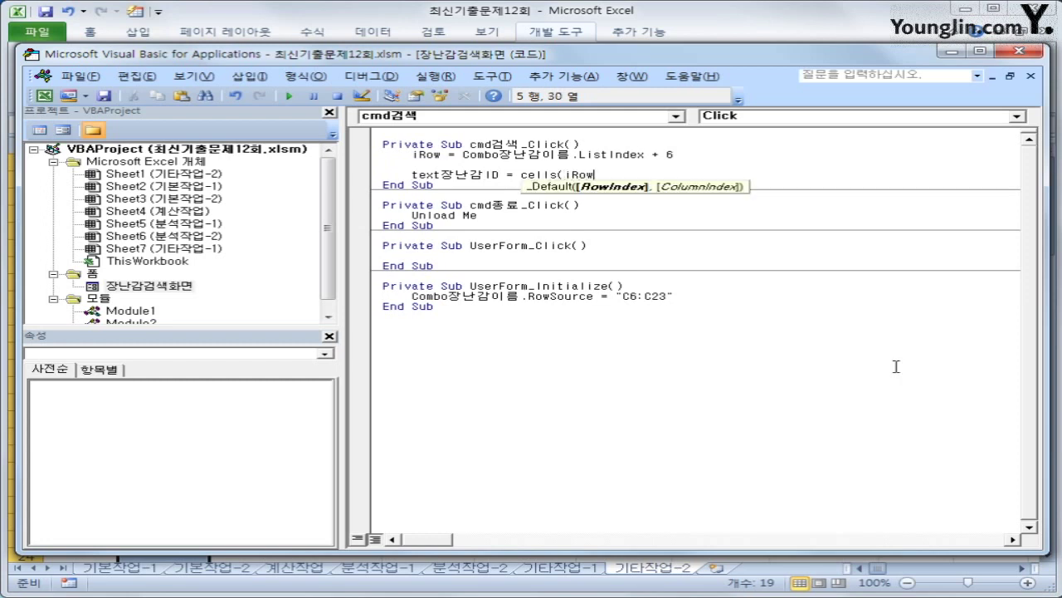
text(, 2))
key(Return)
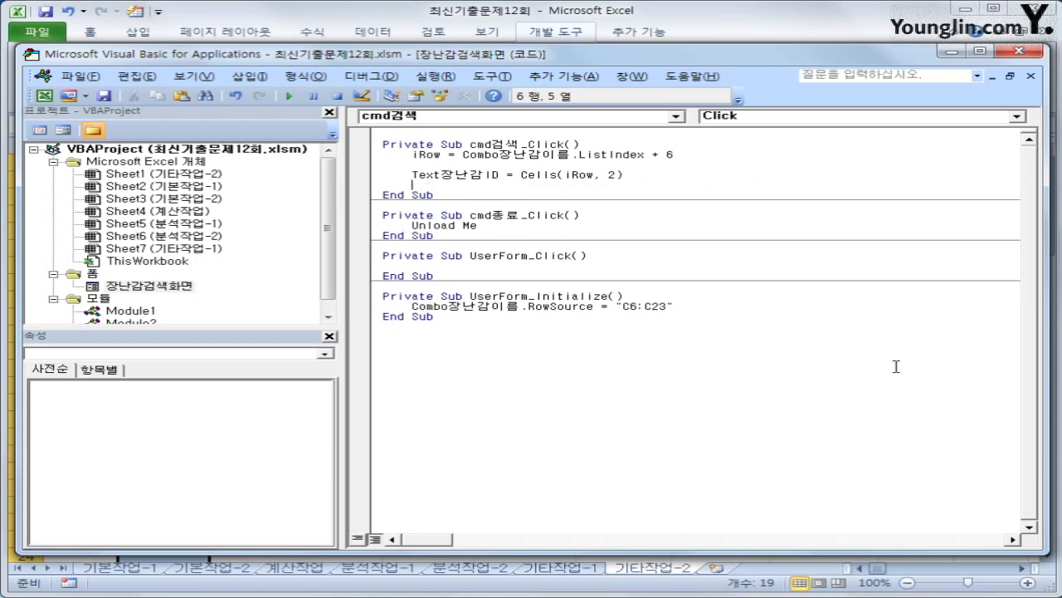
Duplicate the Text장난감ID line beneath itself and change the copy to Text분류 = Cells(iRow, 4)
key(Up)
key(shift+End)
key(ctrl+c)
key(Down)
key(ctrl+v)
key(Left)
key(Left)
key(Left)
key(Left)
key(Left)
key(Left)
key(Left)
key(Left)
key(Left)
key(Left)
key(Left)
key(Left)
key(Left)
key(Left)
key(Left)
key(Left)
key(Left)
key(Left)
key(Left)
key(Left)
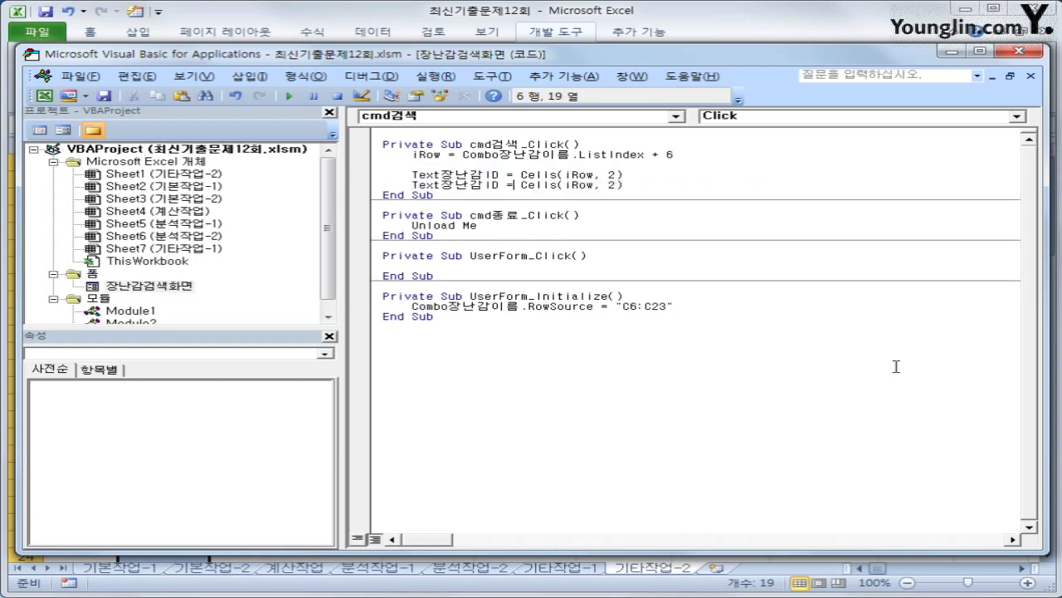
key(shift+Right)
key(shift+Right)
key(shift+Right)
key(shift+Right)
key(shift+Right)
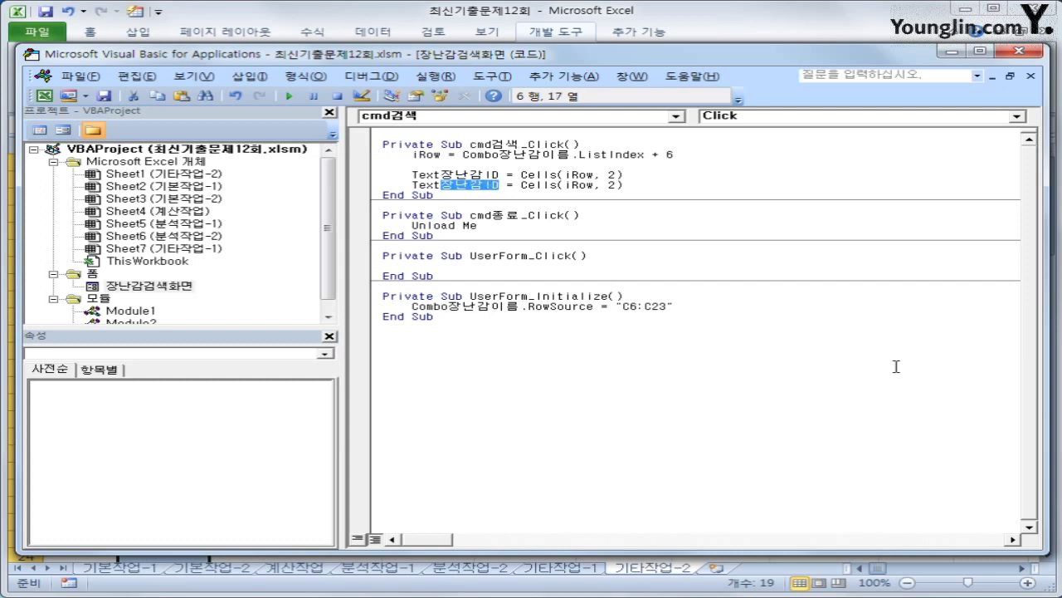
text(ㅂㅜㄴㄹ)
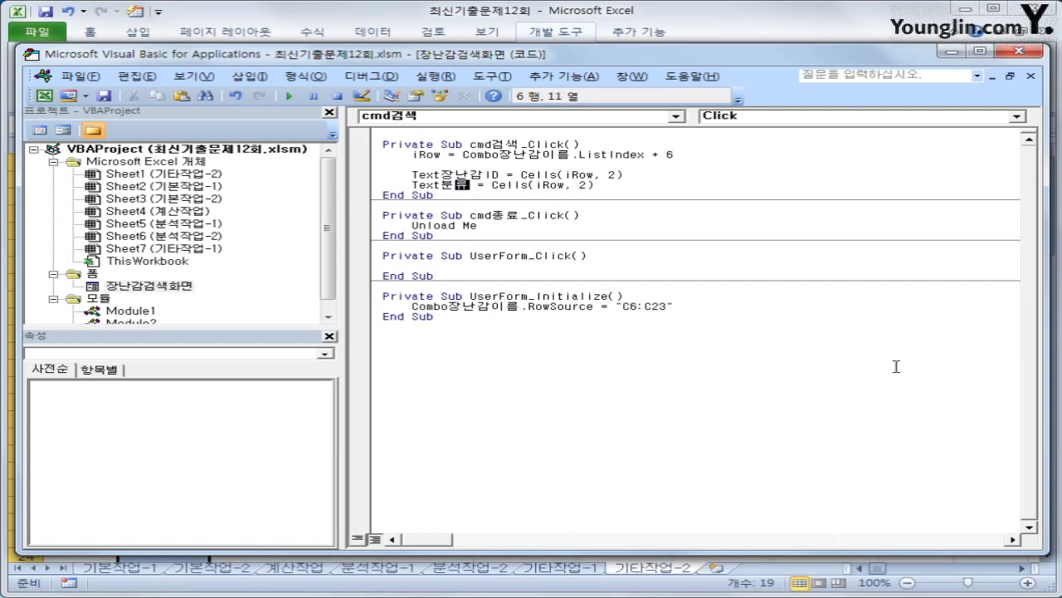
text(ㅠ)
key(End)
key(Left)
text(3)
text(4)
key(Return)
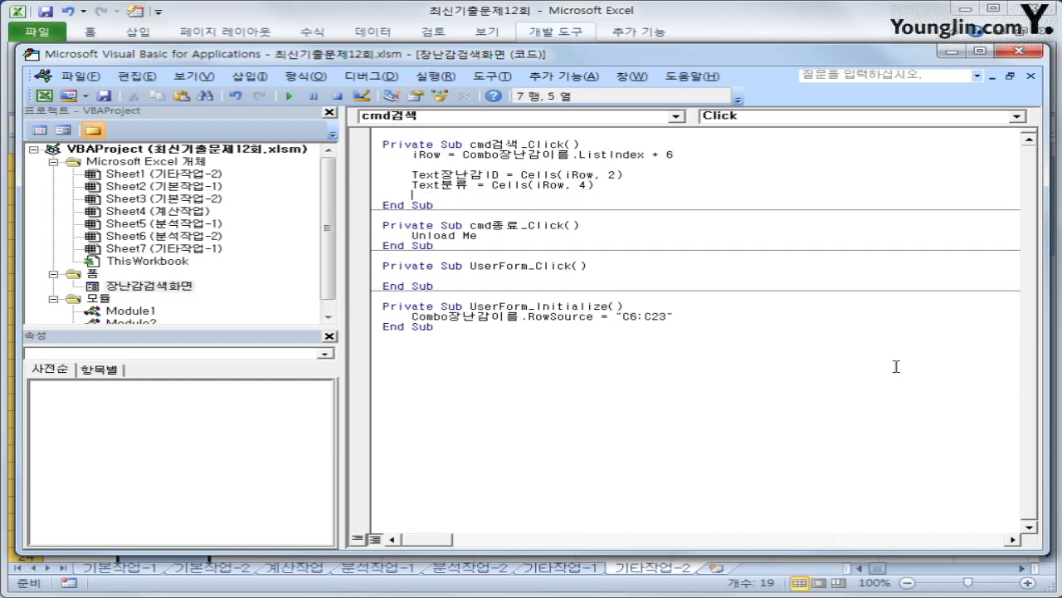
Paste the copied assignment below the Text분류 line and change it to Text연령 = Cells(iRow, 5)
key(ctrl+v)
key(ctrl+Left)
key(ctrl+Left)
key(ctrl+Left)
key(ctrl+Left)
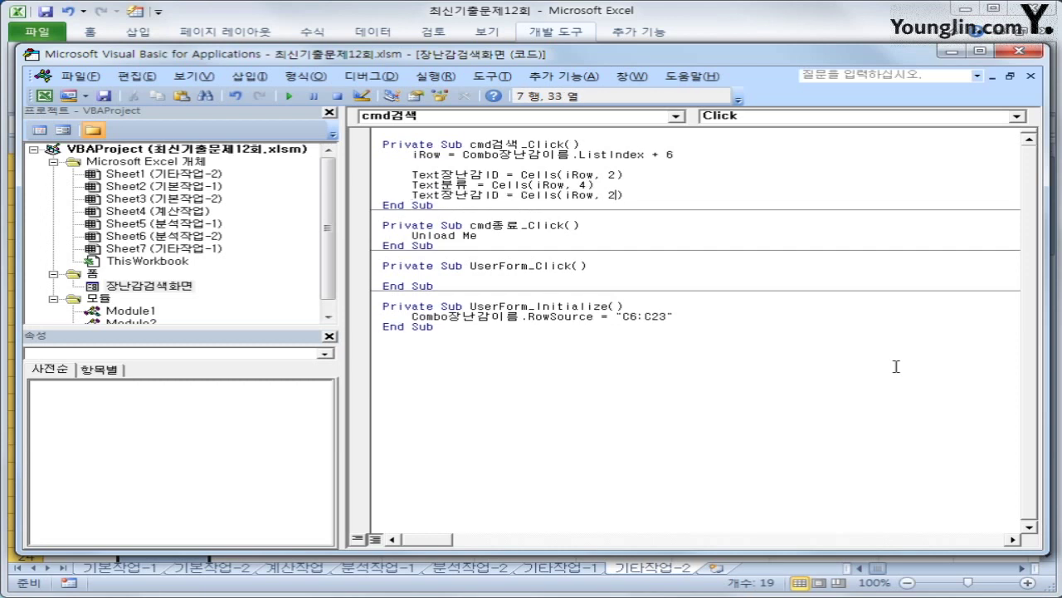
key(ctrl+Left)
key(shift+Right)
key(shift+Right)
key(shift+Right)
key(shift+Right)
key(shift+Right)
text(ㅇ)
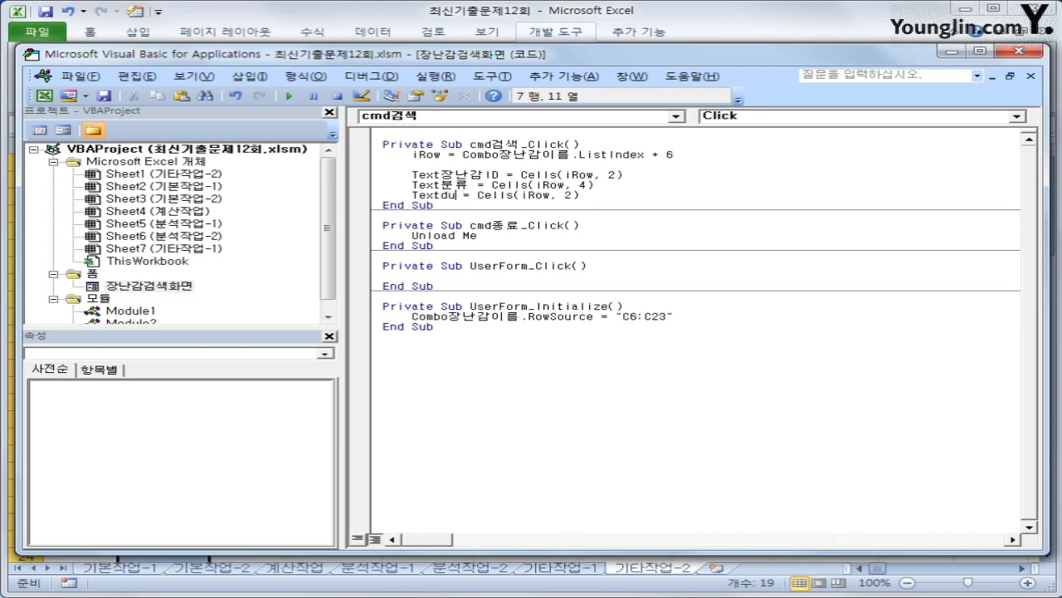
text(연령)
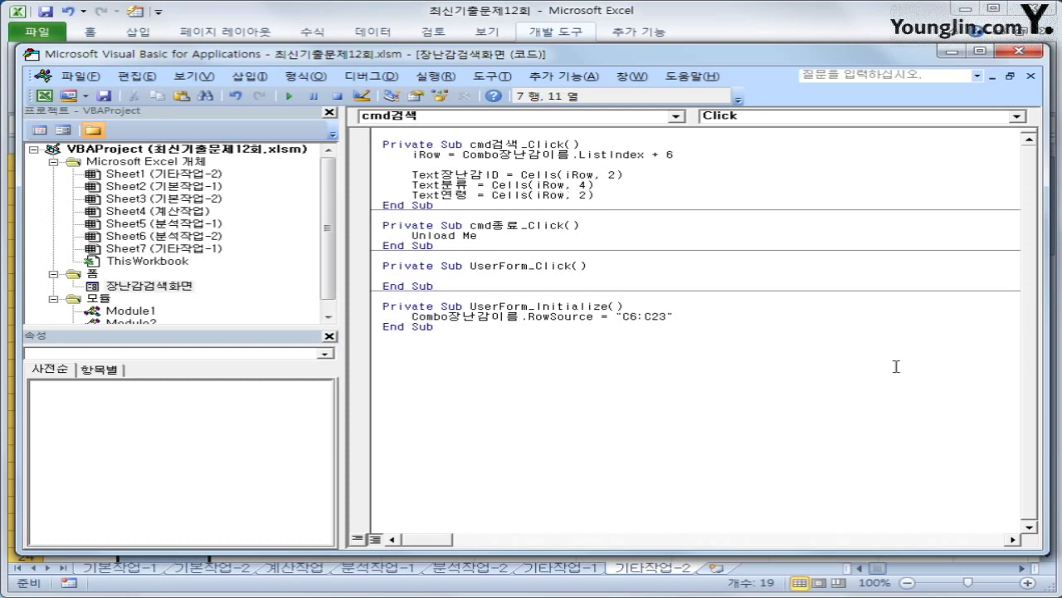
key(End)
key(Delete)
text(5)
key(End)
key(Return)
Paste the copied assignment below the Text연령 line and change it to Text대여료 = Cells(iRow, 6)
key(ctrl+v)
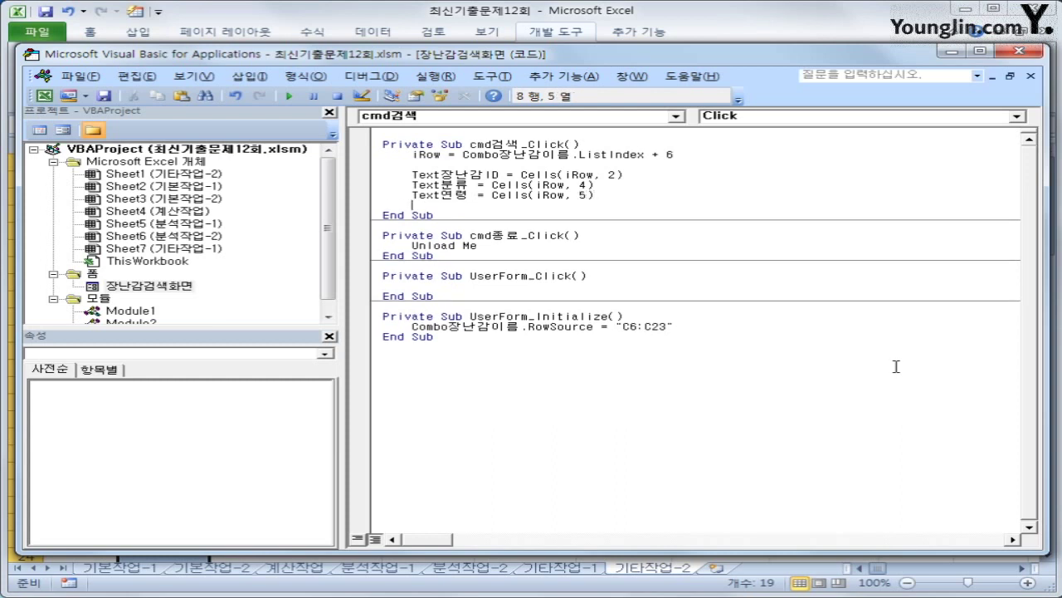
key(Left)
key(Left)
key(Left)
key(Left)
key(Left)
key(Left)
key(Left)
key(Left)
key(Left)
key(Left)
key(Left)
key(Left)
key(Left)
key(Left)
key(Left)
key(Left)
key(Left)
key(Left)
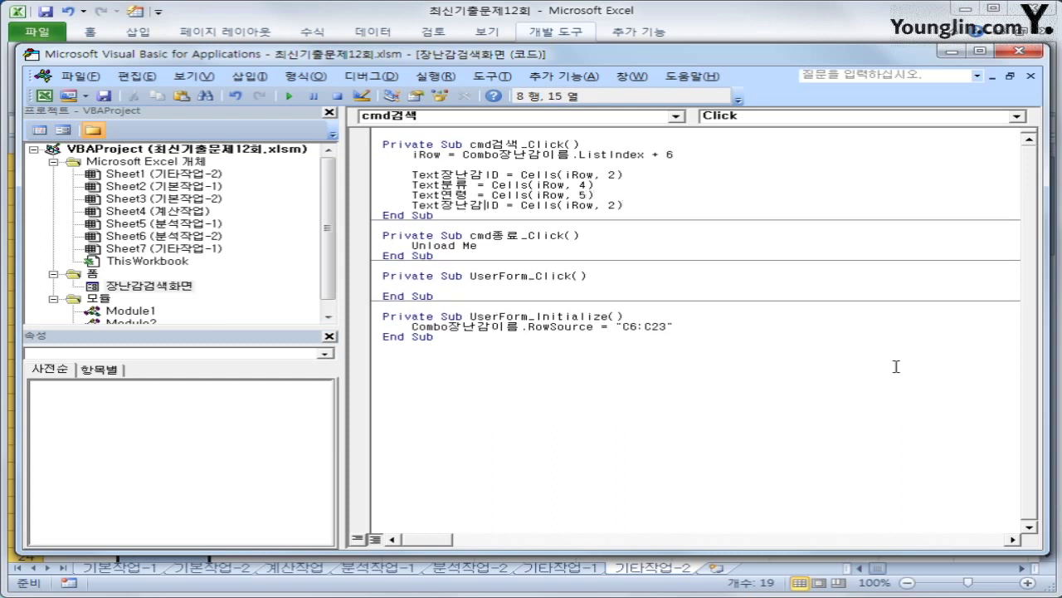
key(Left)
key(Left)
key(Left)
key(shift+Right)
key(shift+Right)
key(shift+Right)
key(shift+Right)
key(shift+Right)
text(대여료)
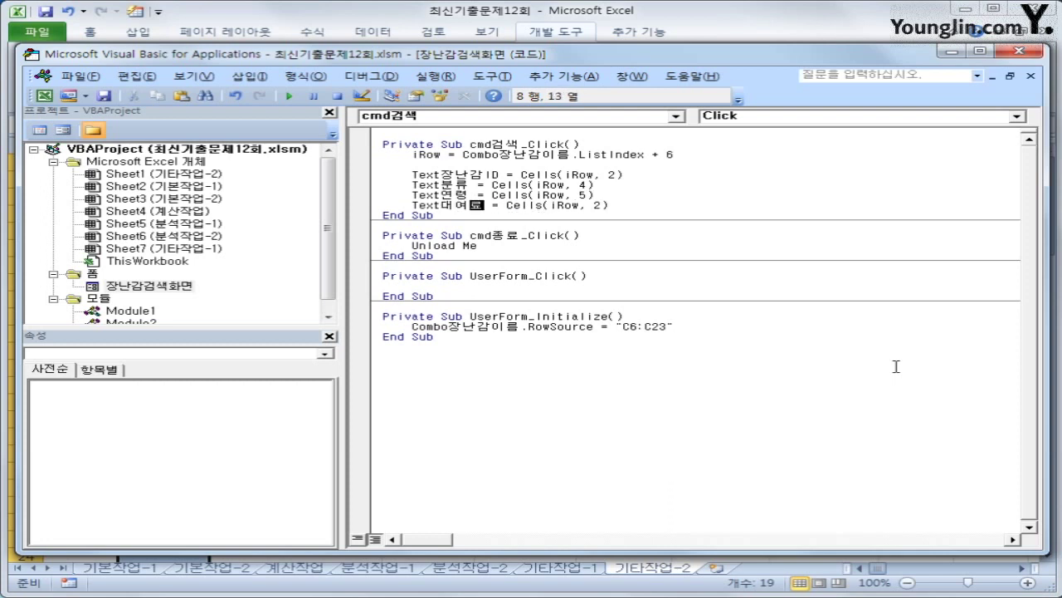
key(End)
key(Left)
key(Delete)
text(6)
key(End)
key(Return)
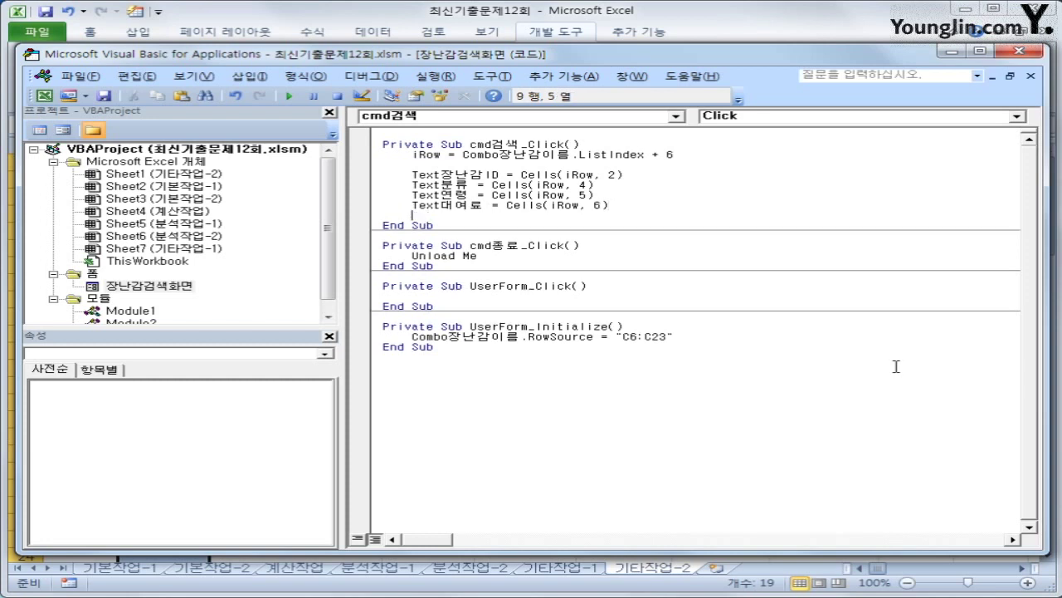
Paste the copied assignment below the Text대여료 line and change it to Text가격 = Cells(iRow, 7)
key(ctrl+v)
key(Left)
key(Left)
key(Left)
key(Left)
key(Left)
key(Left)
key(Left)
key(Left)
key(Left)
key(Left)
key(Left)
key(Left)
key(Left)
key(Left)
key(Left)
key(Left)
key(Left)
key(Left)
key(Left)
key(Left)
key(Left)
key(Left)
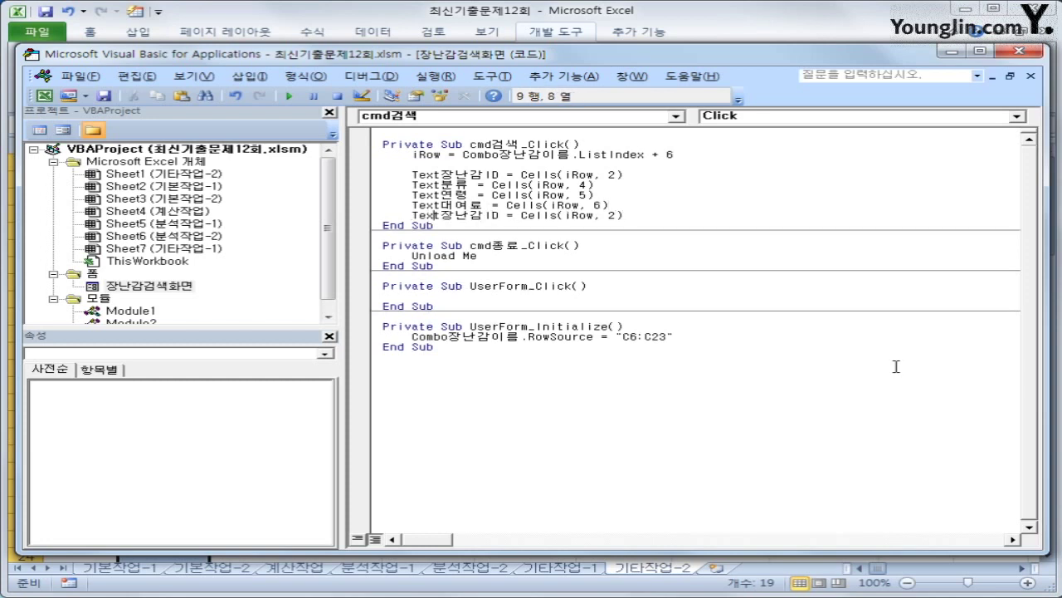
key(shift+Right)
key(shift+Right)
key(shift+Right)
key(shift+Right)
key(shift+Right)
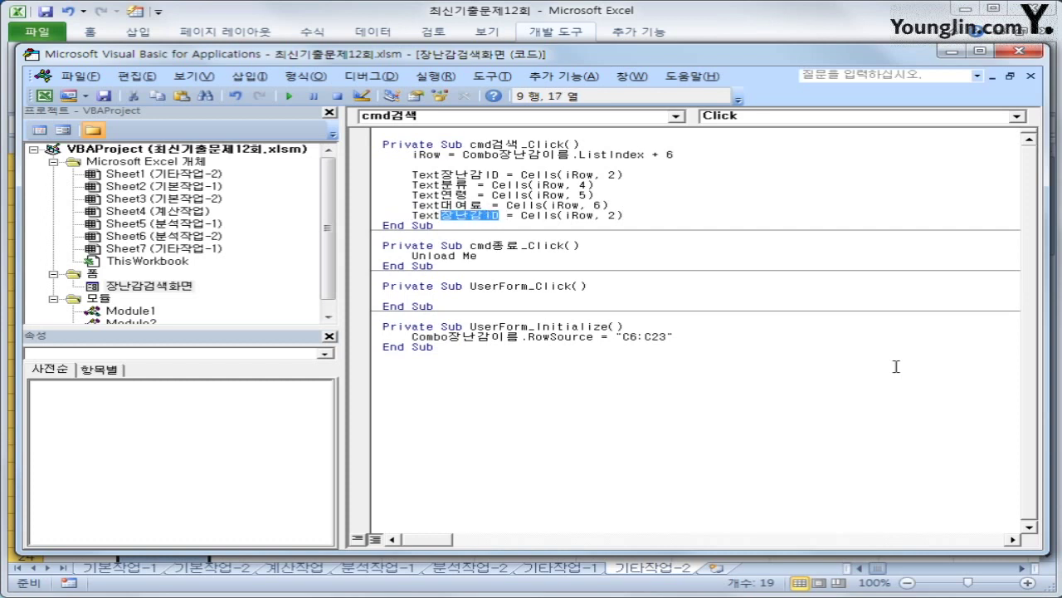
text(감)
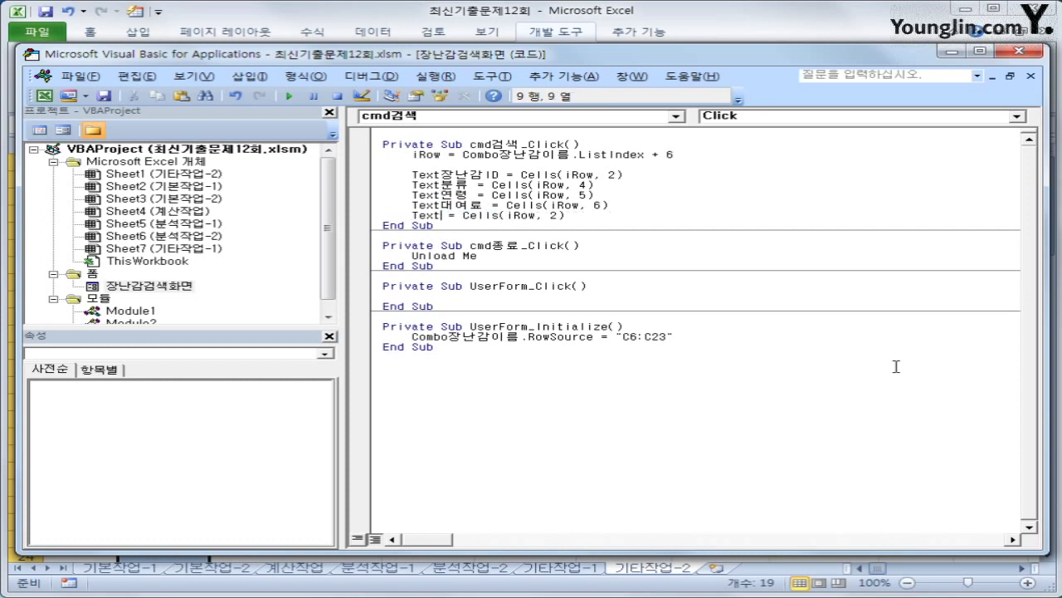
text(격)
key(End)
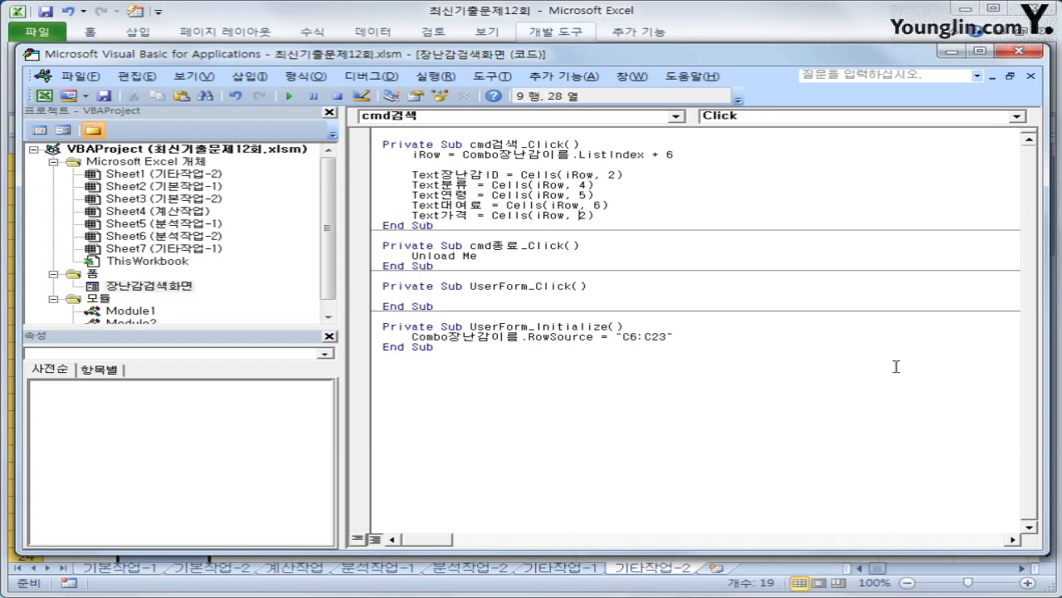
key(Delete)
text(7)
key(End)
key(Return)
Paste the copied assignment below the Text가격 line and change it to Text제조사 = Cells(iRow, 8)
text(Text장난감ID = Cells(iRow, 2))
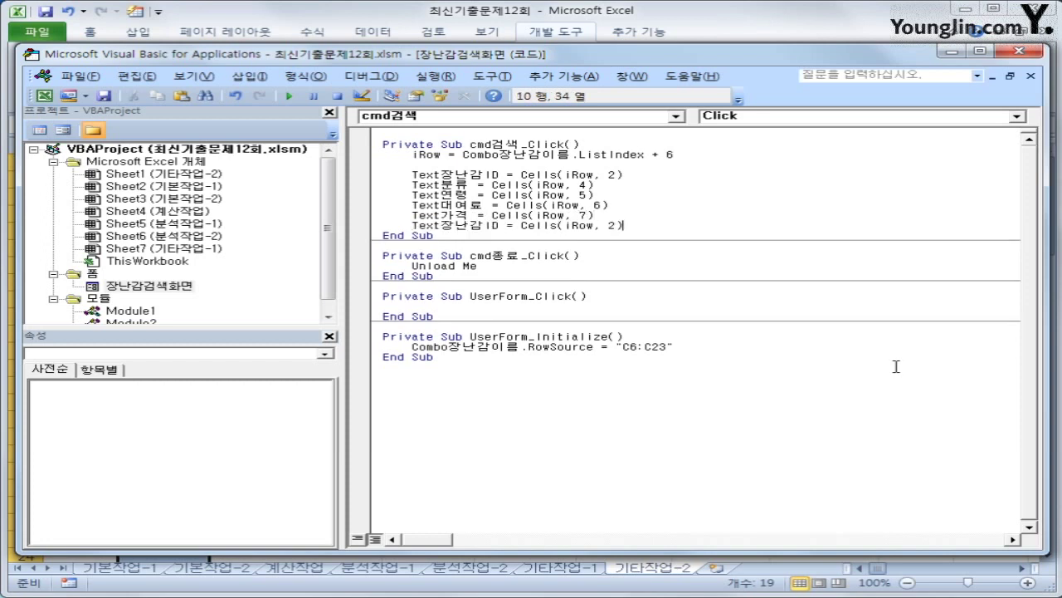
key(Left)
key(Left)
key(Left)
key(Left)
key(Left)
key(Left)
key(Left)
key(Left)
key(Left)
key(Left)
key(Left)
key(Left)
key(Left)
key(Left)
key(Left)
key(Left)
key(Left)
key(shift+Right)
key(shift+Right)
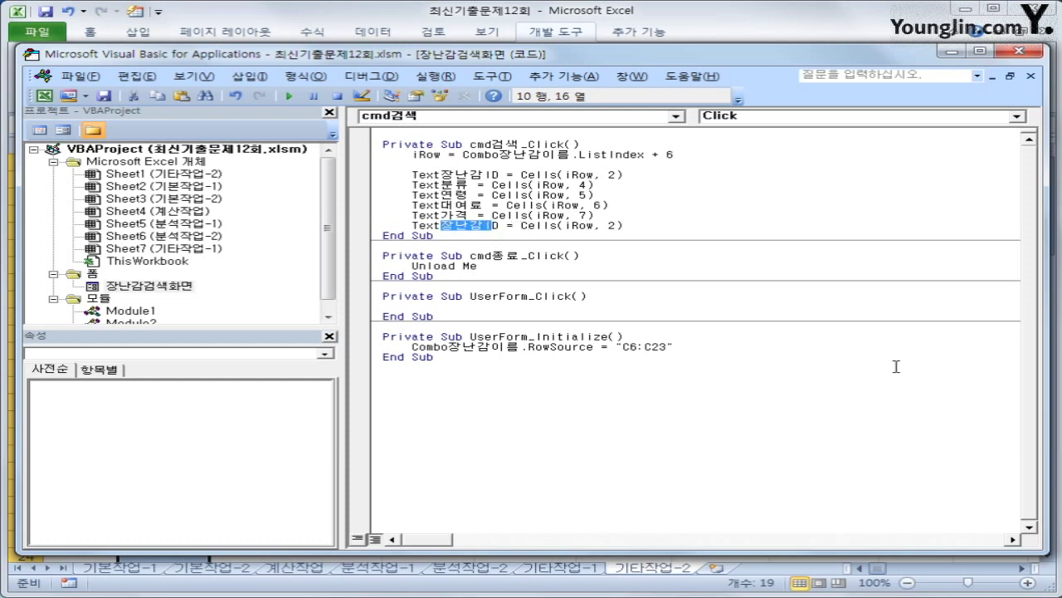
key(BackSpace)
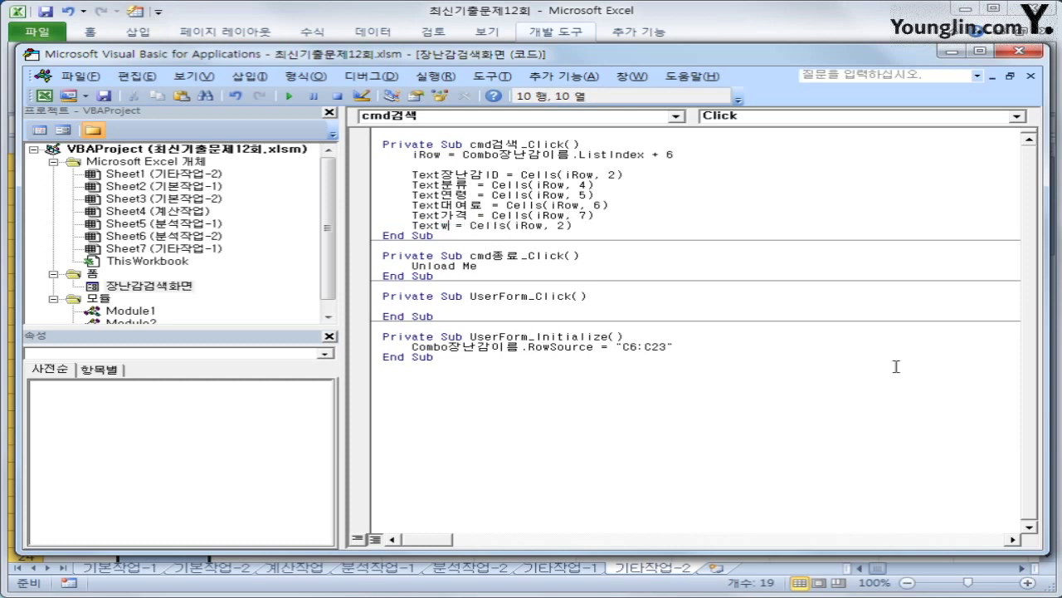
text(제조사)
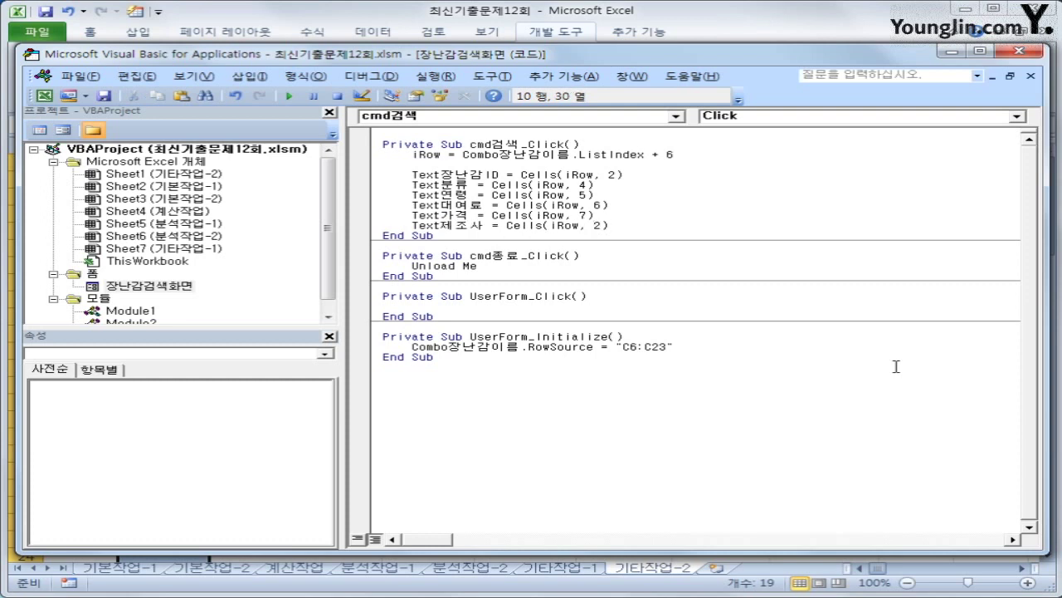
Insert blank lines in the cmd검색_Click procedure before End Sub and above the iRow assignment
key(Return)
key(Up)
key(Up)
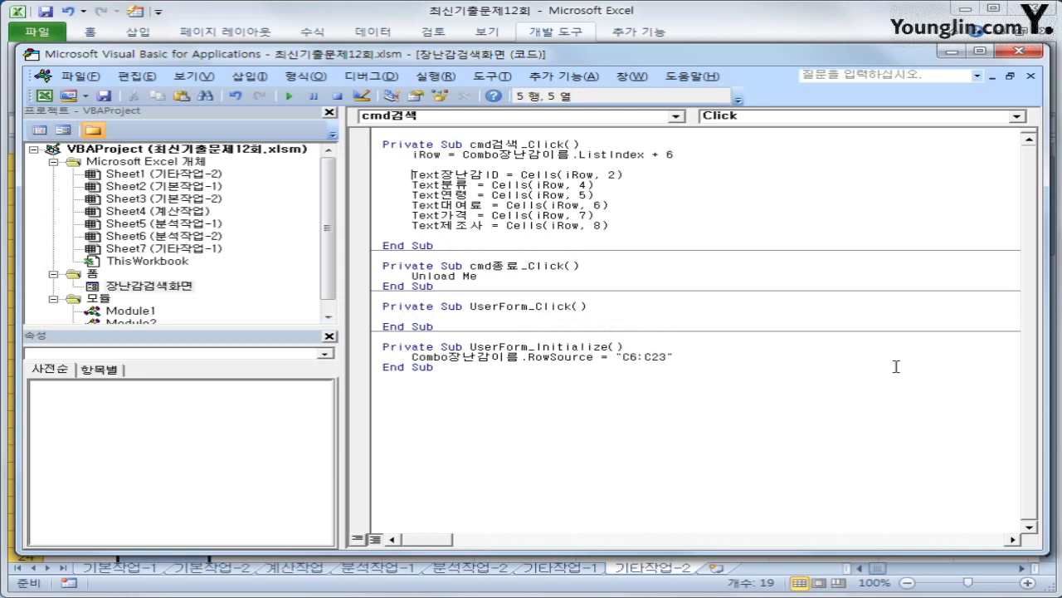
key(Return)
key(Up)
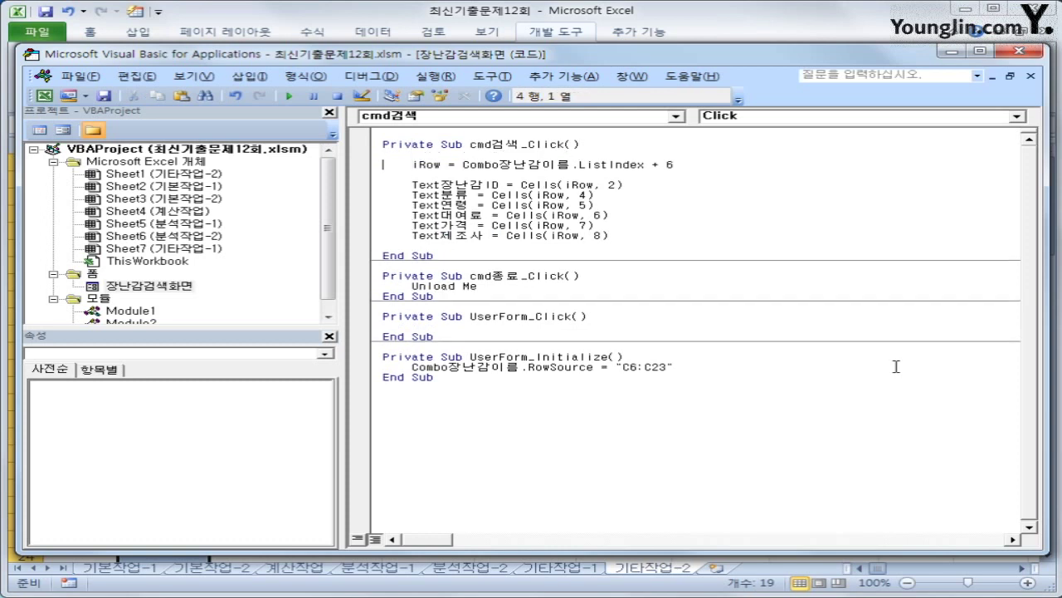
Close the code editor and test the 장난감검색화면 form from the worksheet by searching for 엑서 쏘서
click(1030, 54)
click(392, 202)
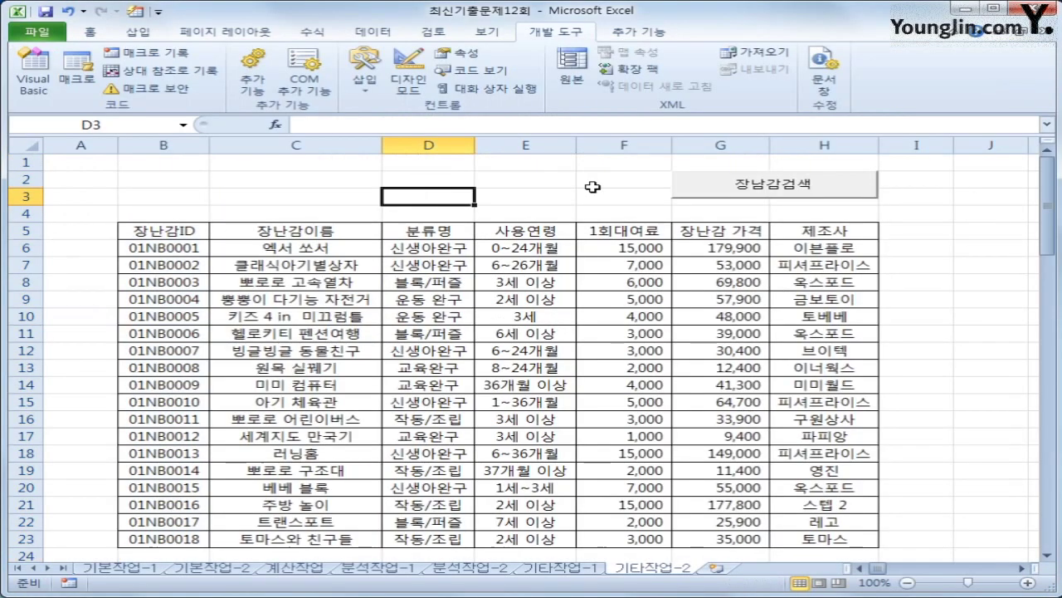
click(767, 191)
click(643, 156)
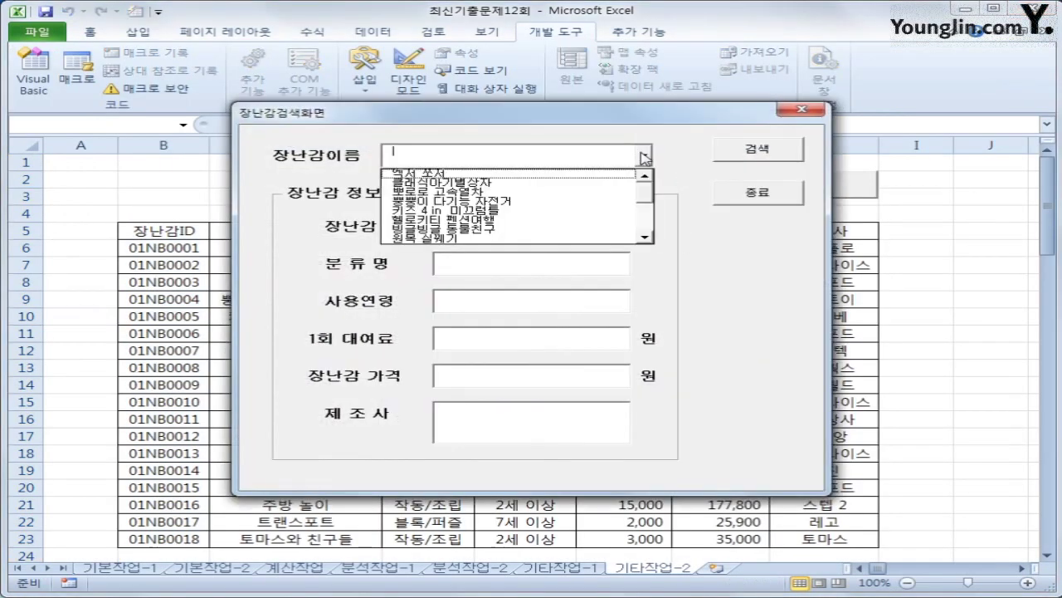
click(595, 174)
click(788, 148)
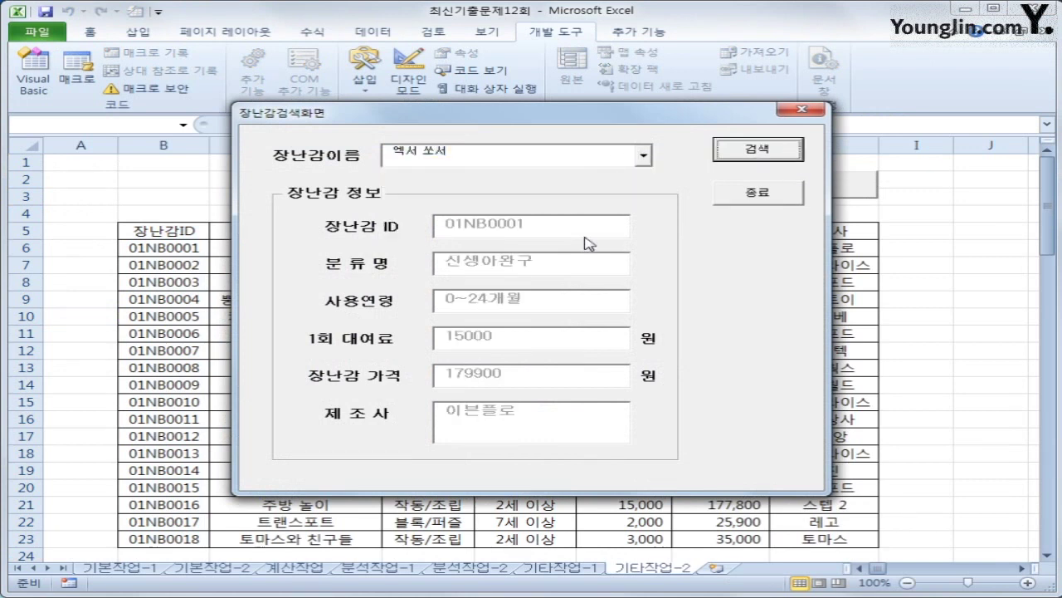
Search for 클래식아기별상자 in the toy search form
click(643, 156)
click(613, 191)
click(746, 157)
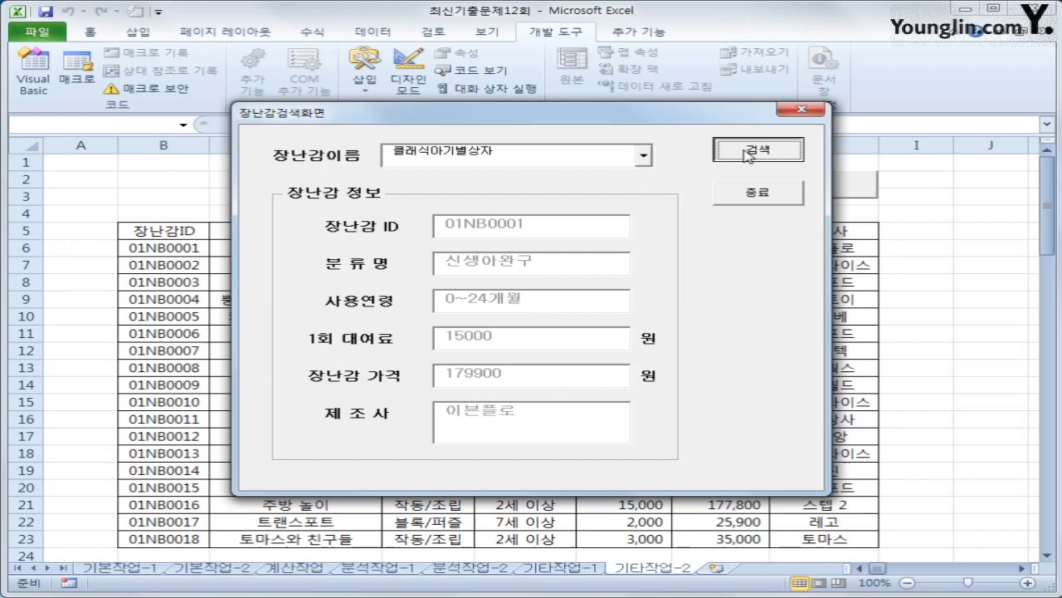
Search for 뿡뿡이 다기능 자전거 in the toy search form, exit the form and select cell I13
click(623, 156)
click(624, 178)
click(762, 156)
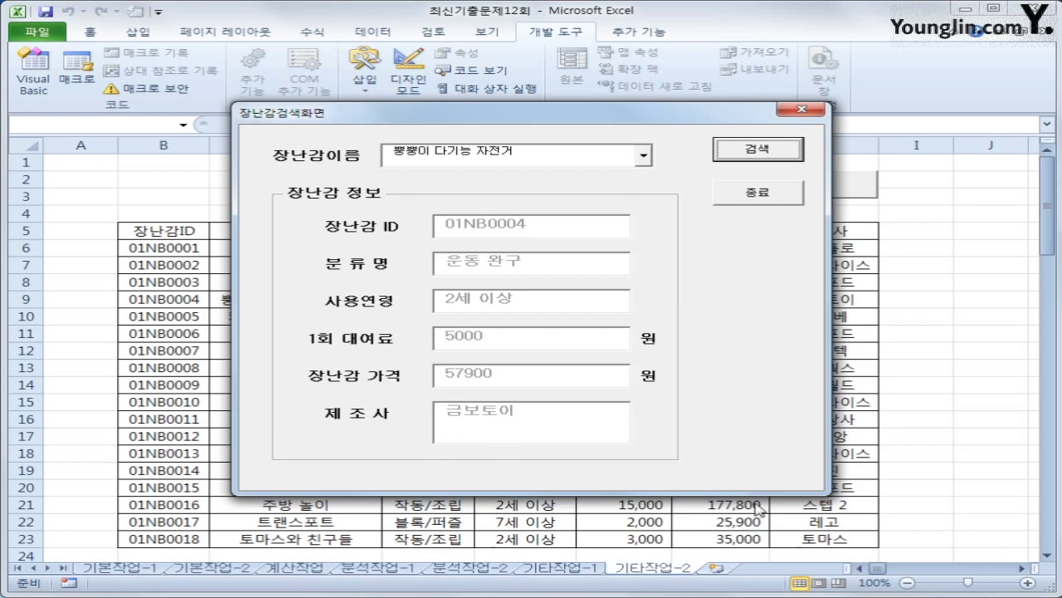
click(754, 192)
click(933, 368)
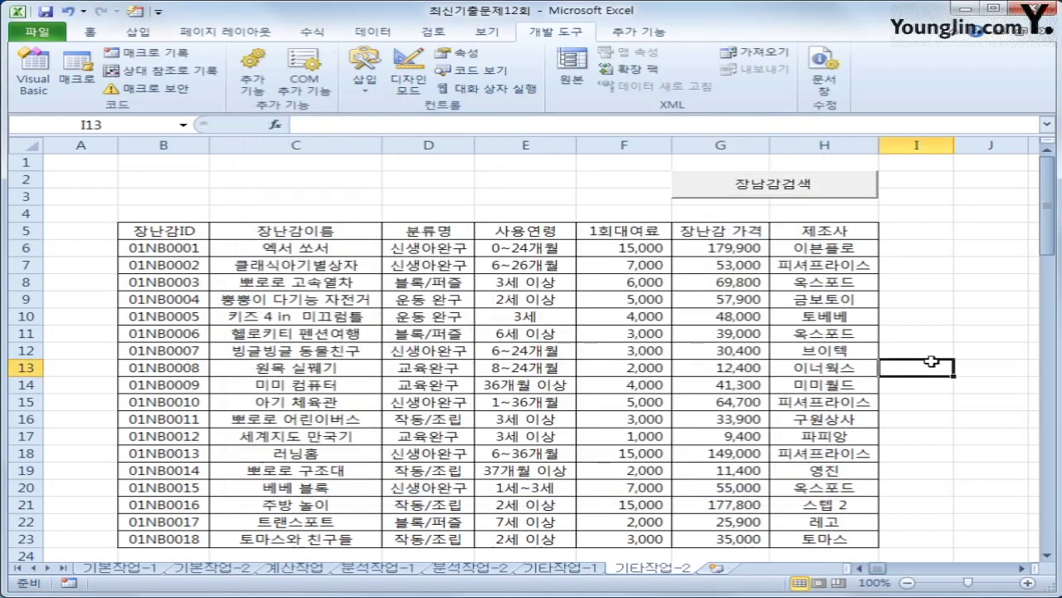